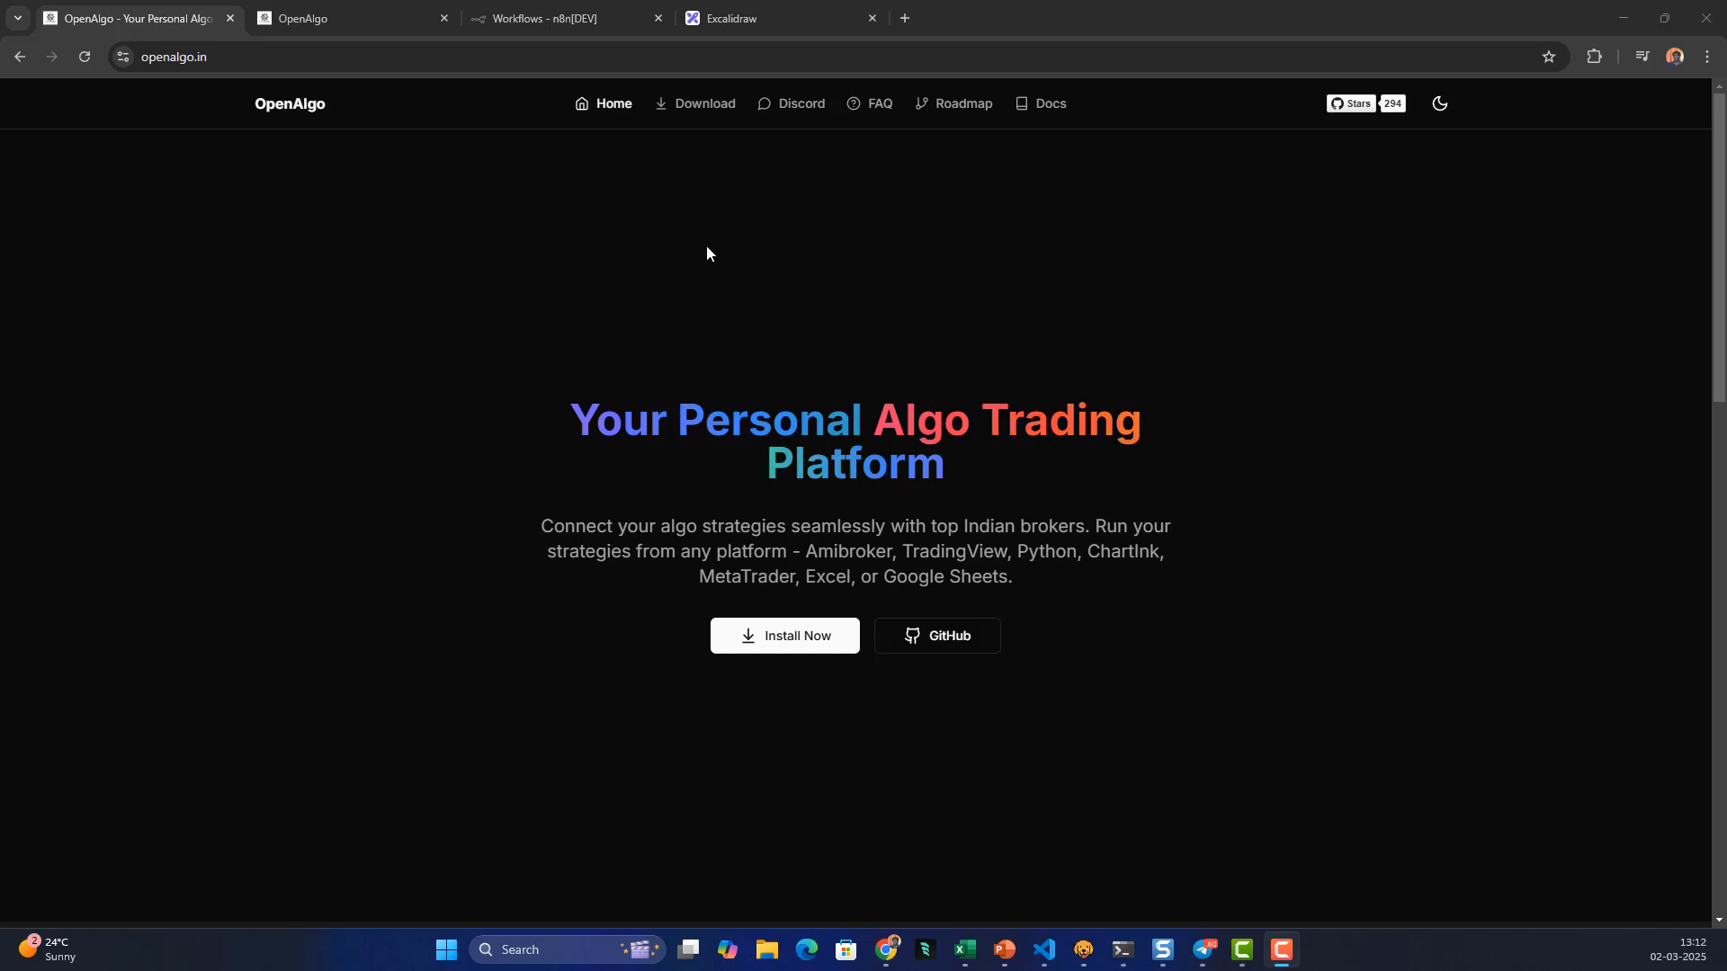
# Look over the OpenAlgo dashboard, the n8n workflow list, the running n8n terminal and the Excalidraw architecture diagram
pyautogui.click(327, 17)
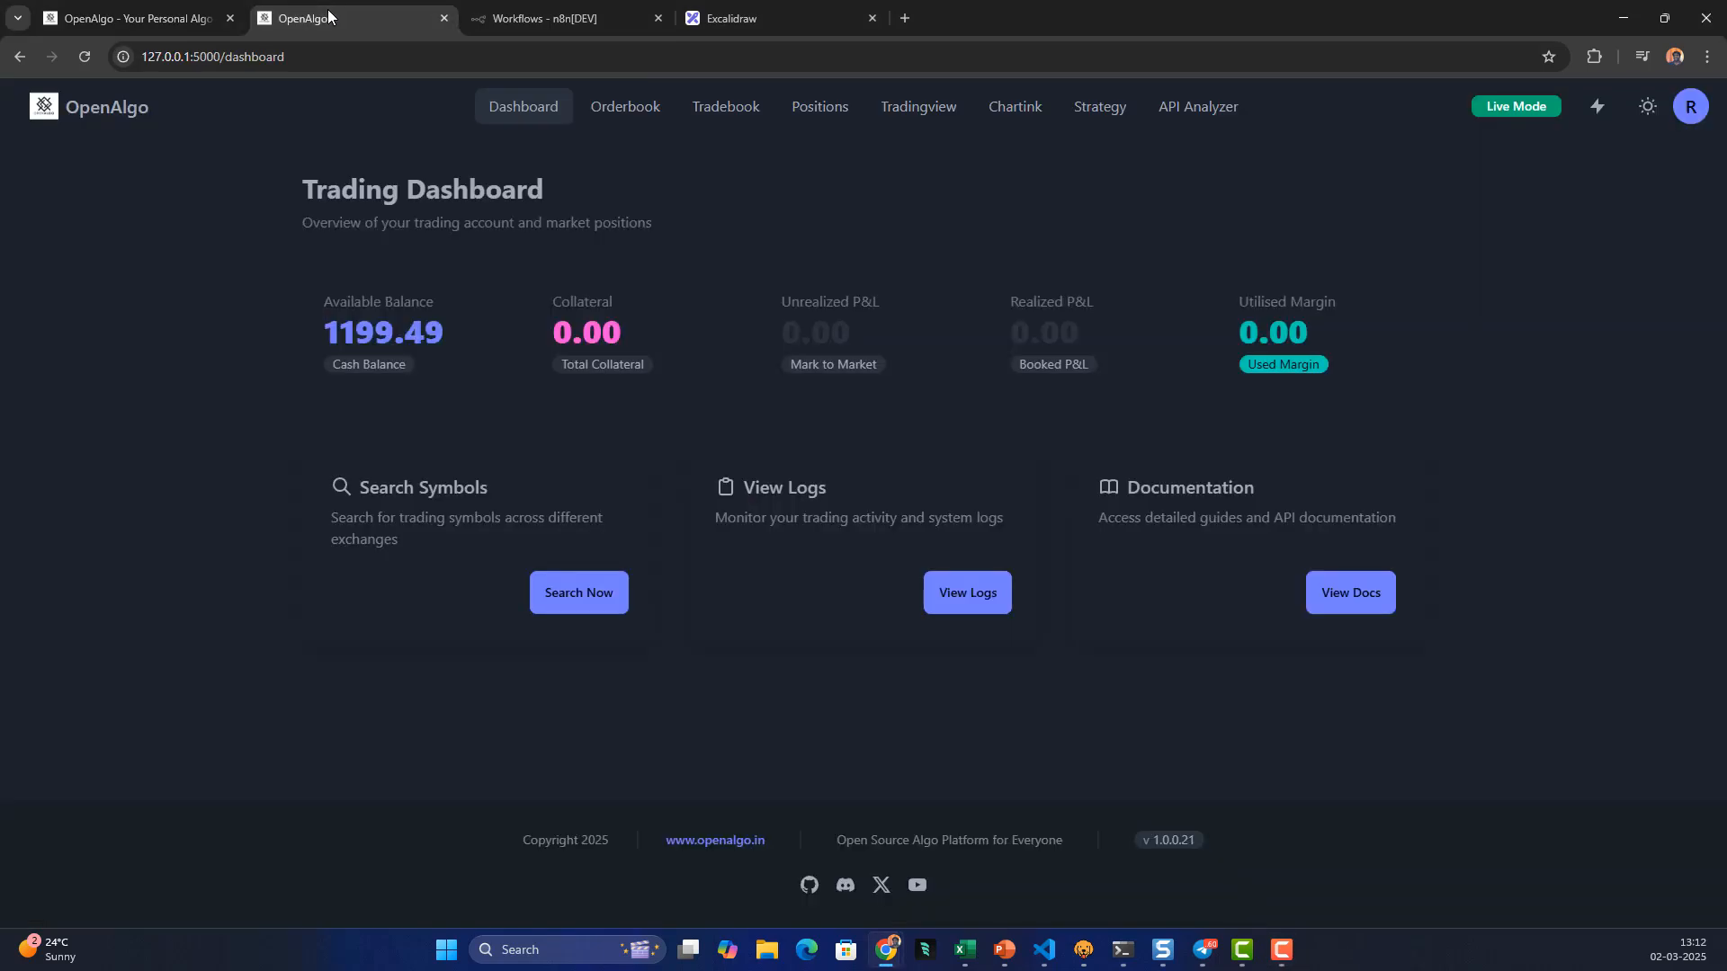
pyautogui.click(540, 20)
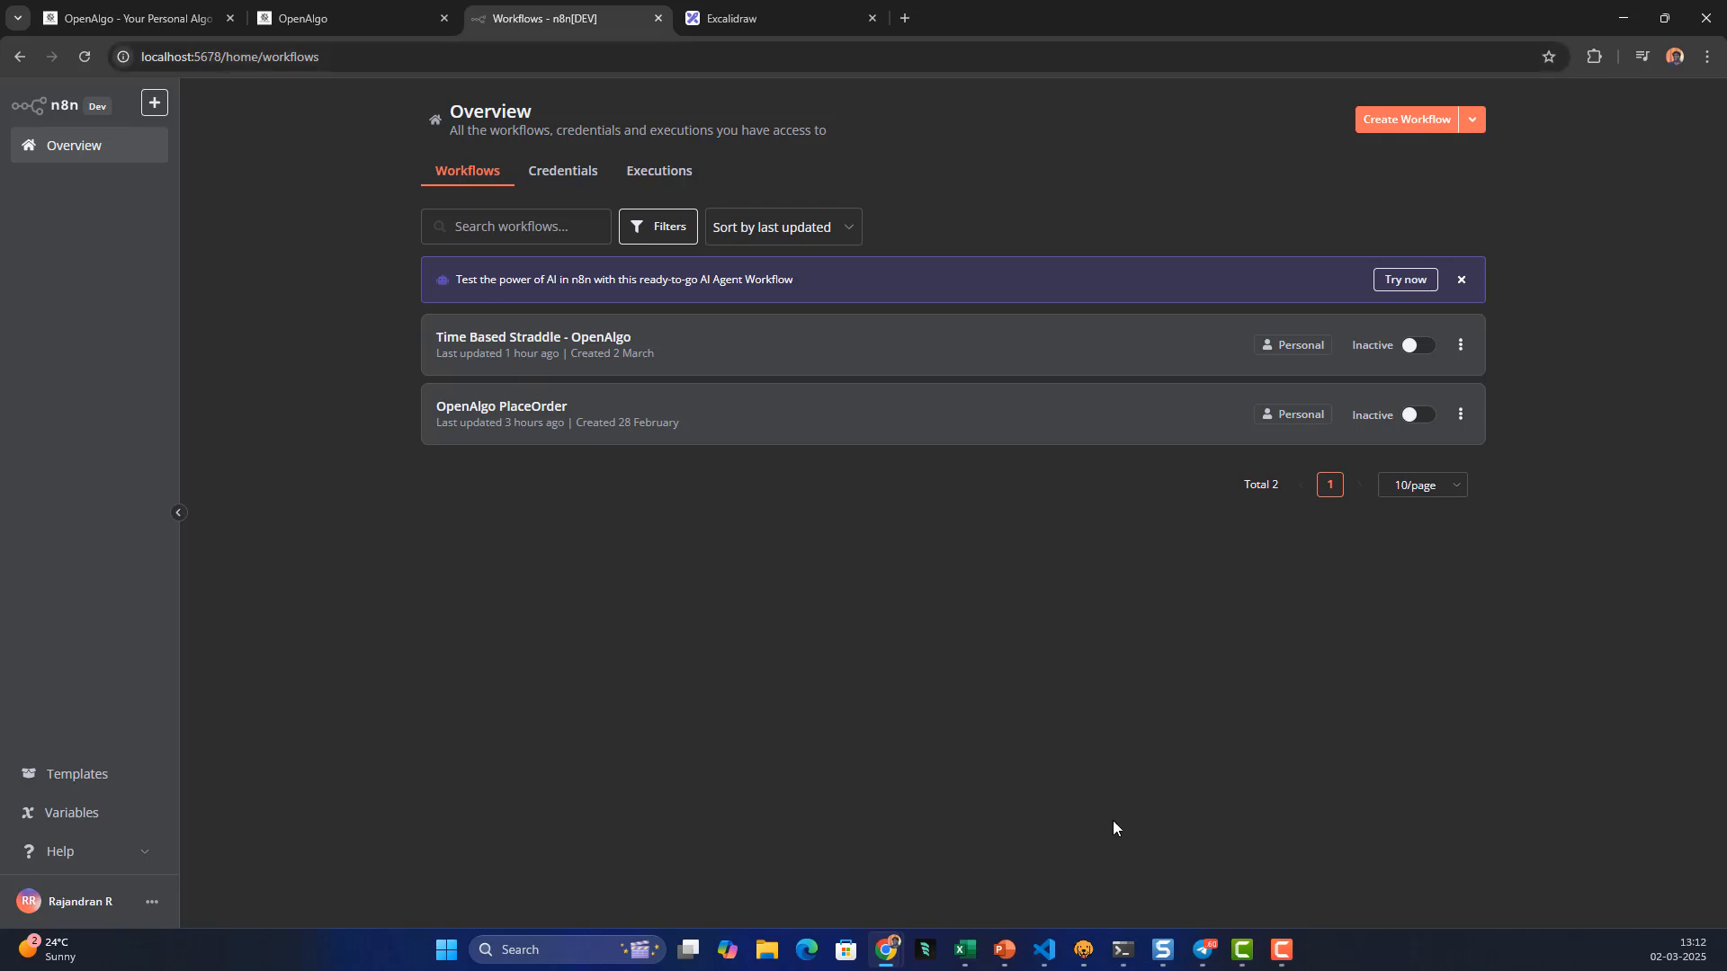
pyautogui.click(1122, 950)
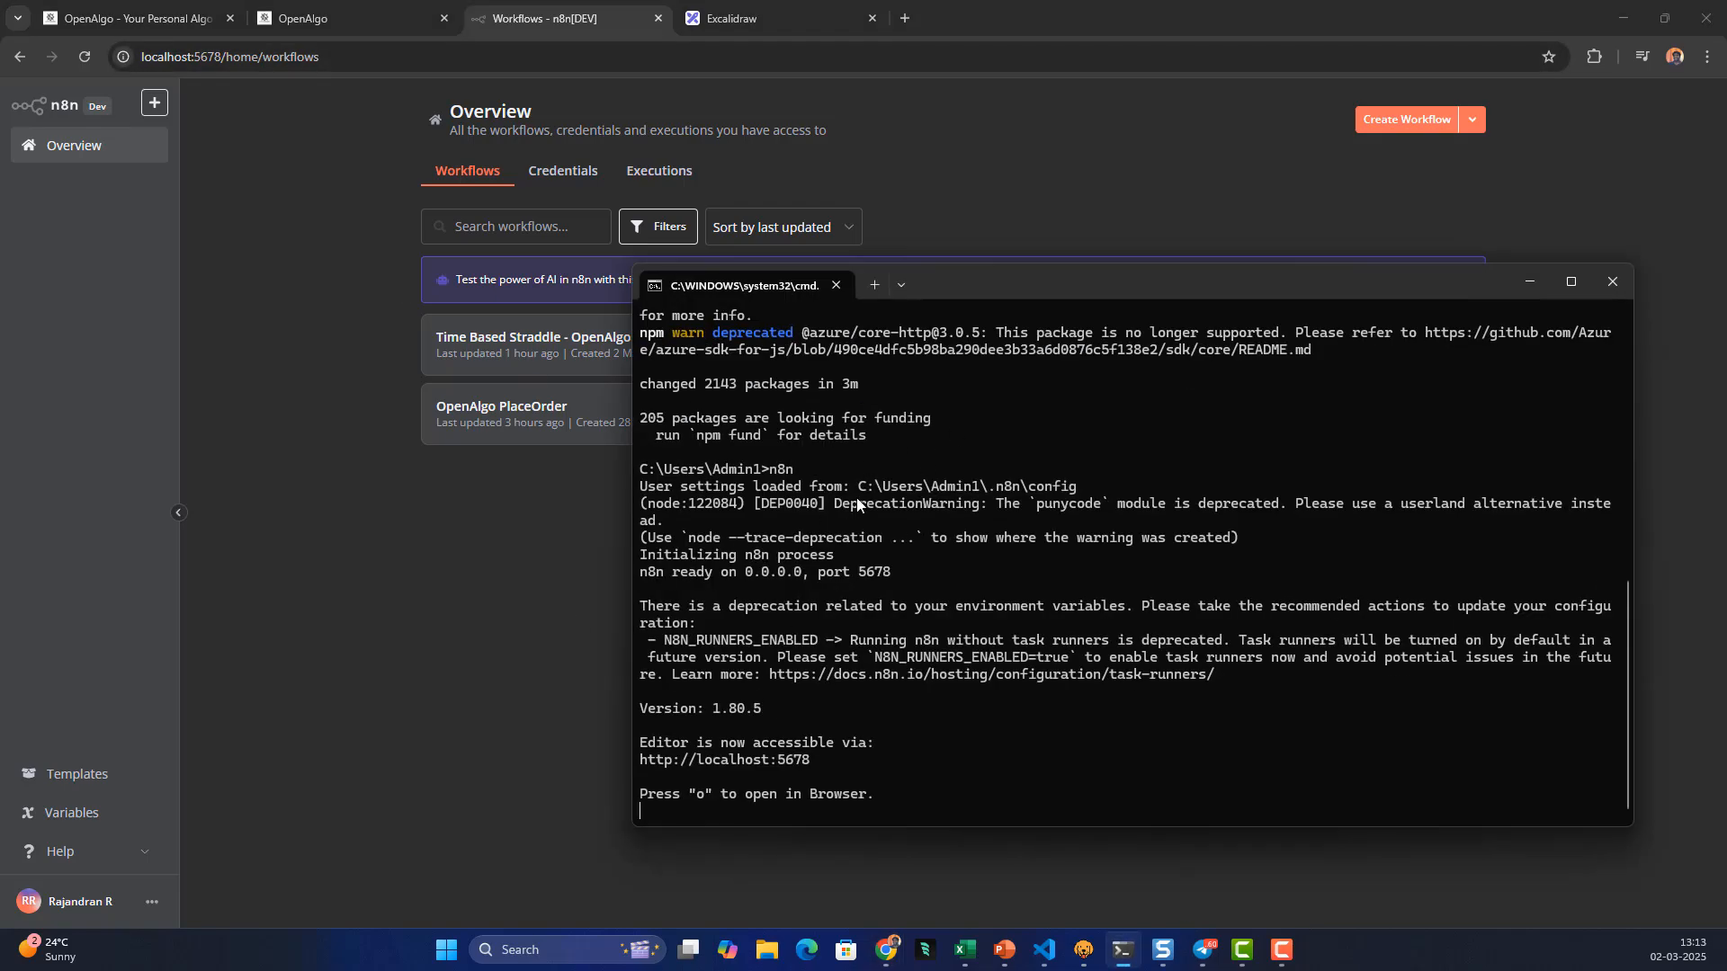
pyautogui.click(520, 594)
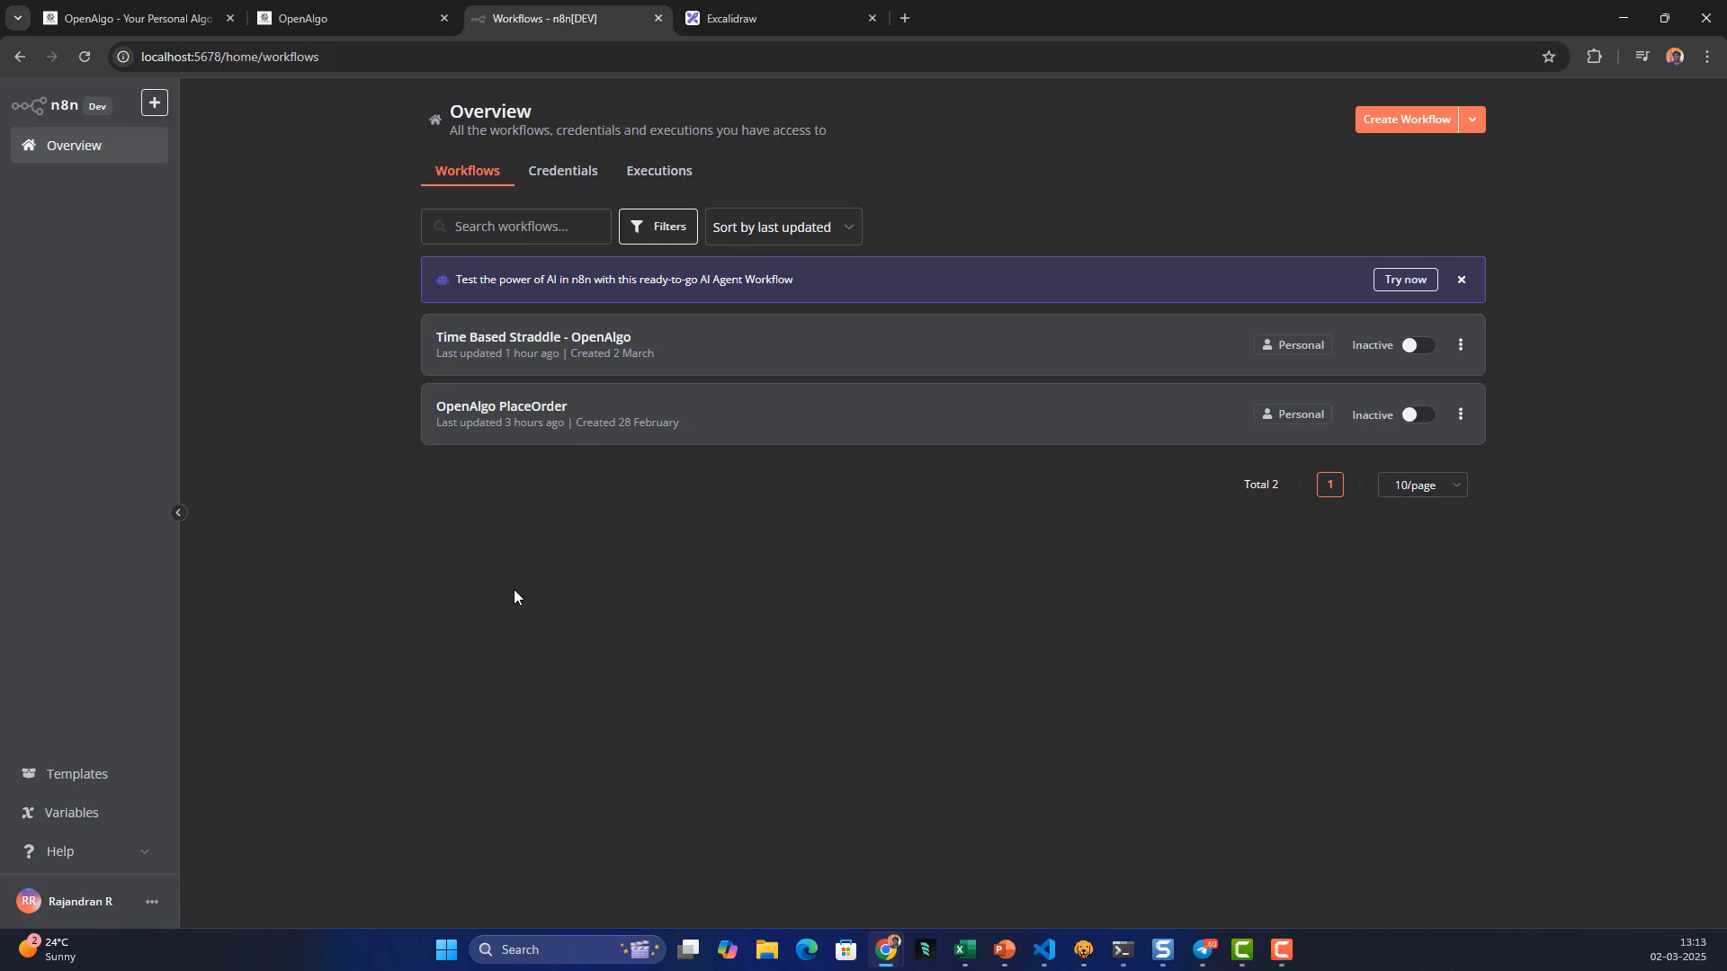
pyautogui.click(733, 18)
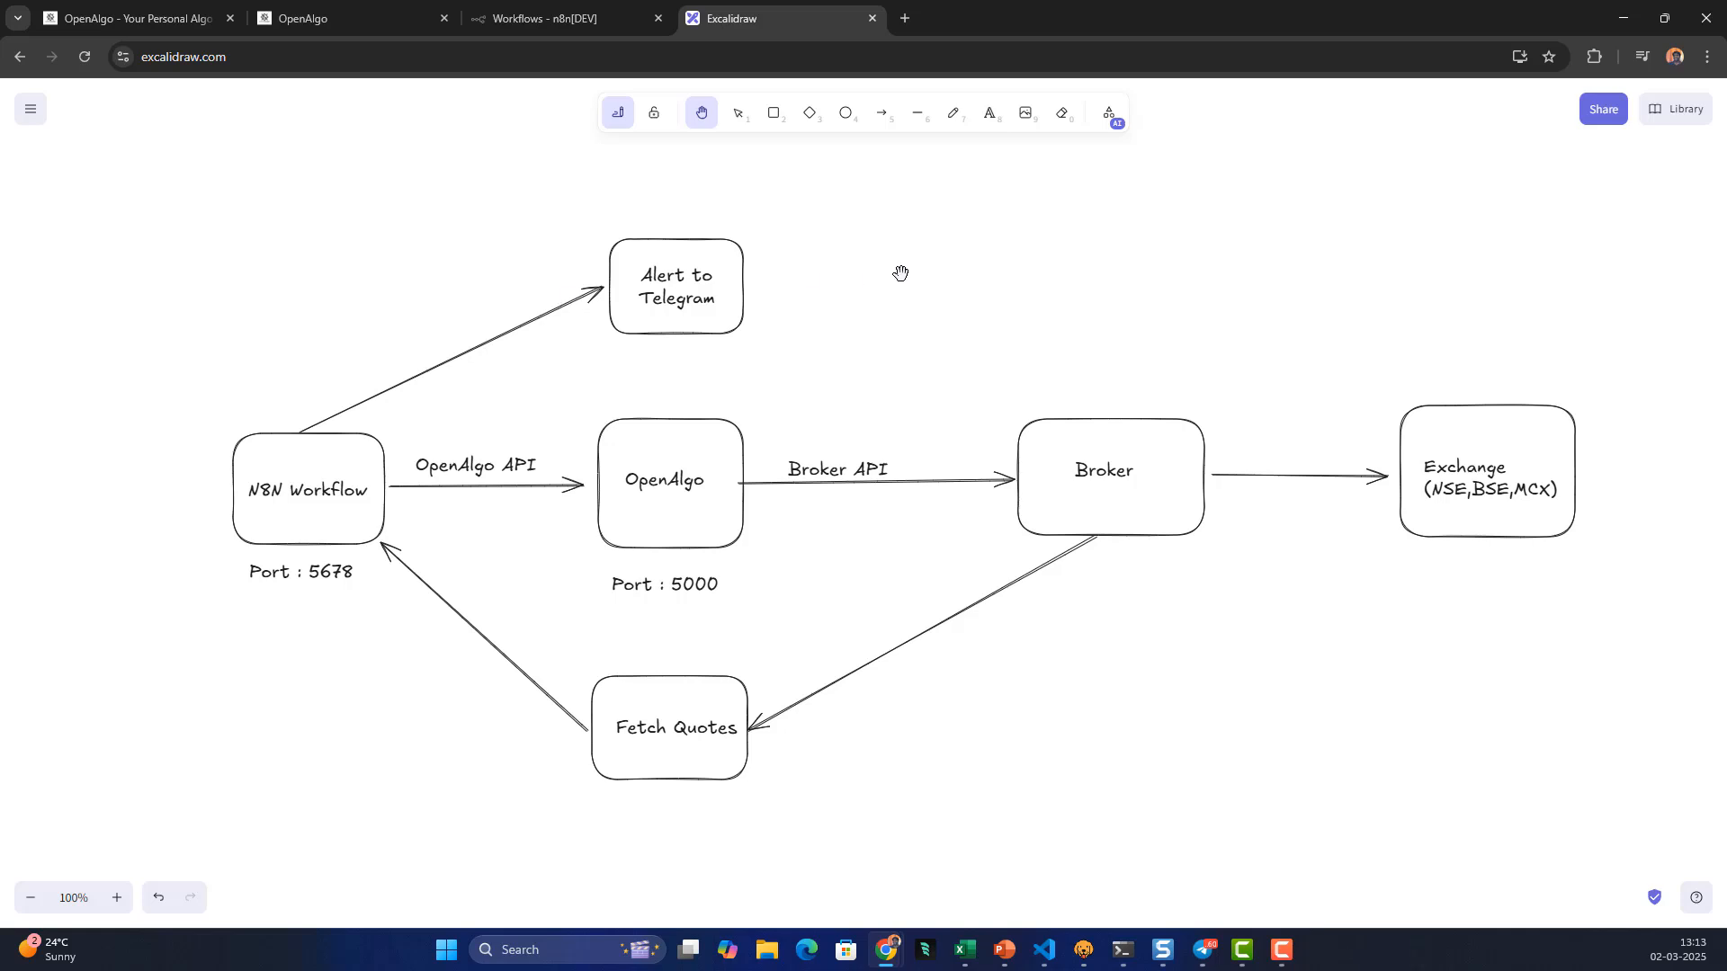
# Create a new workflow in n8n and add a Schedule Trigger as its first step
pyautogui.click(536, 13)
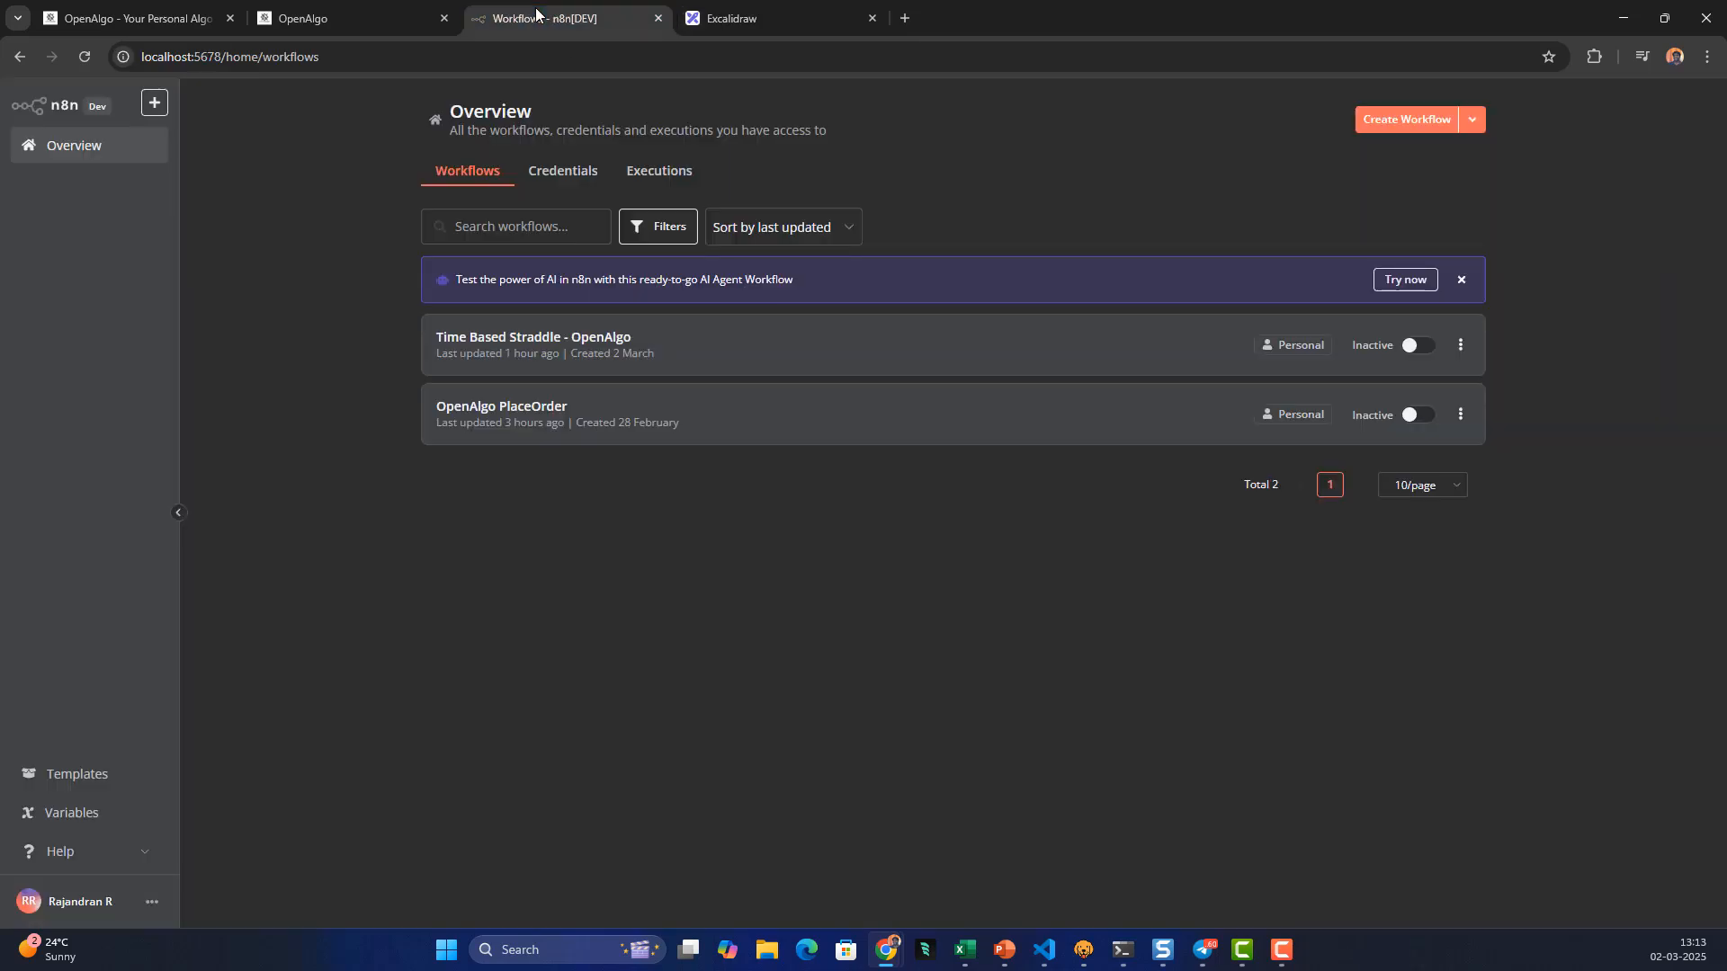
pyautogui.click(1400, 120)
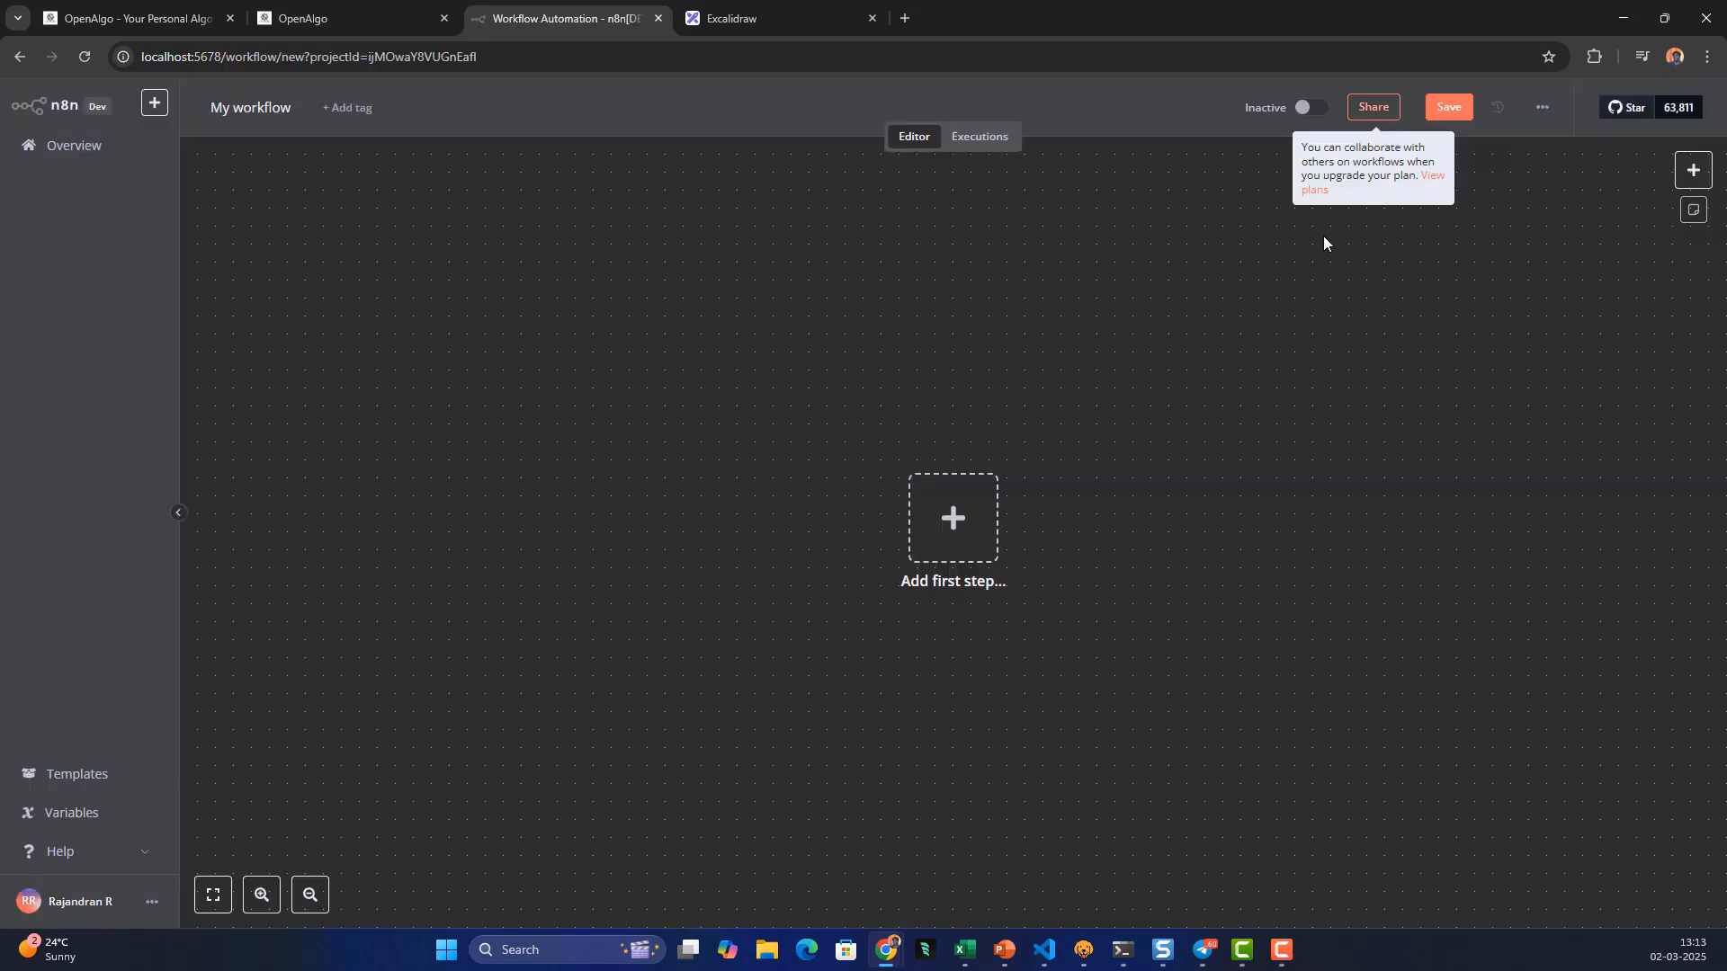
pyautogui.click(953, 519)
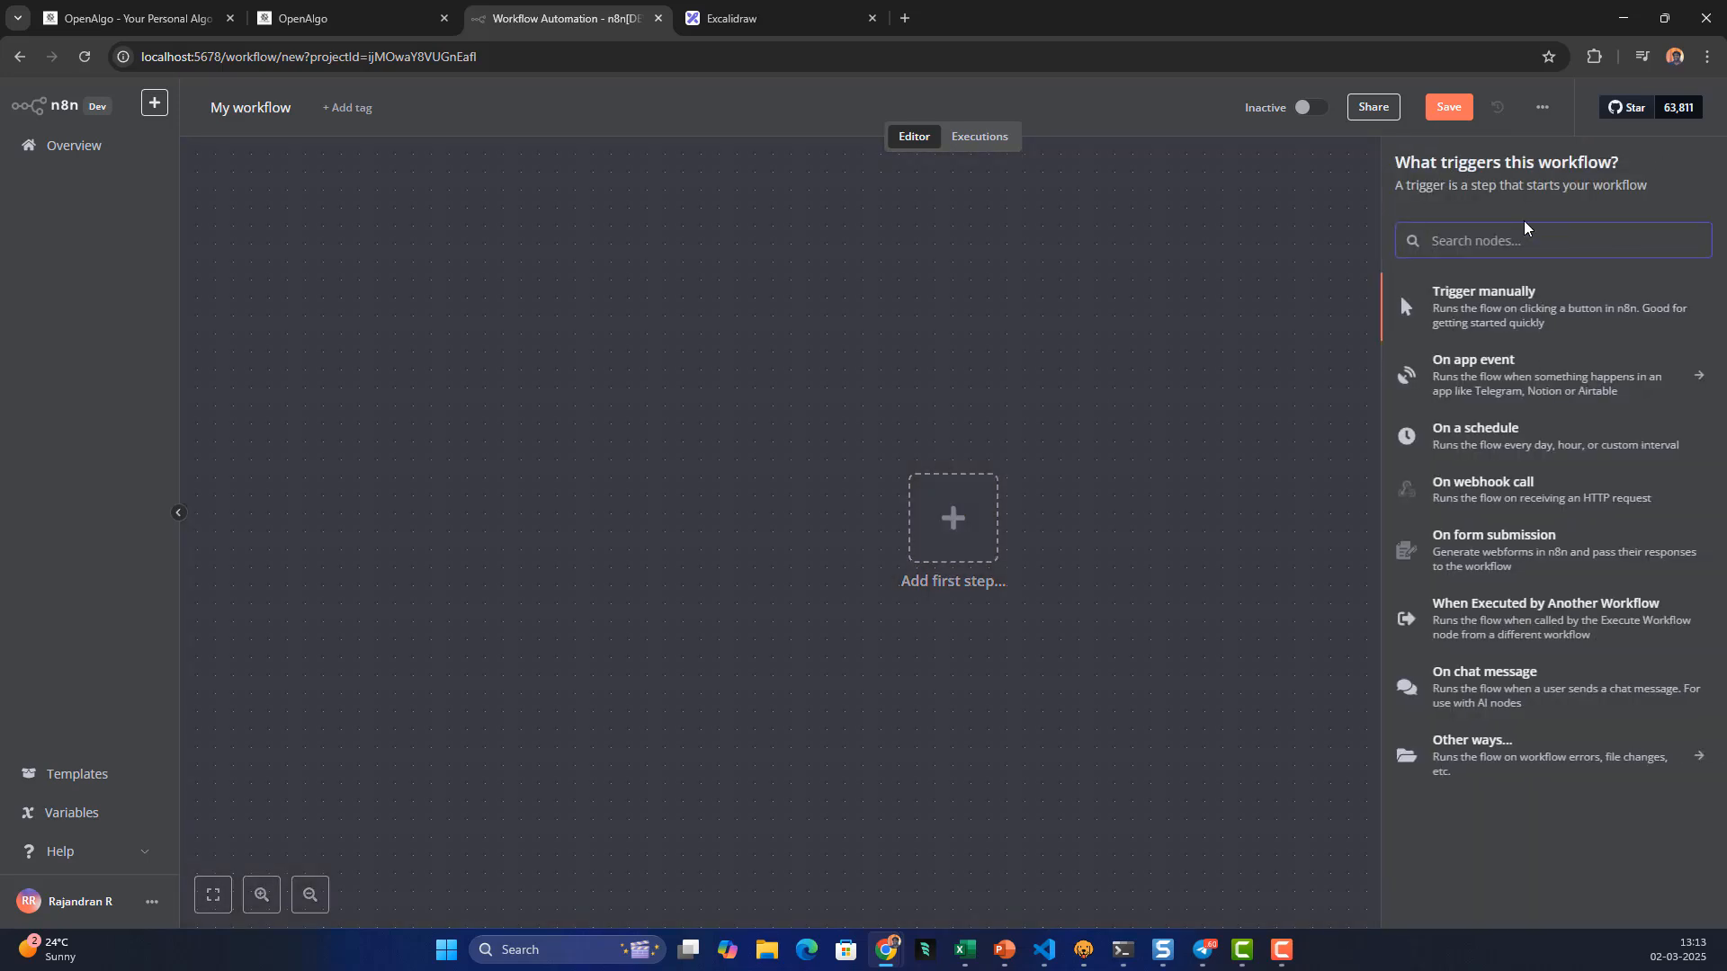
pyautogui.write('sche')
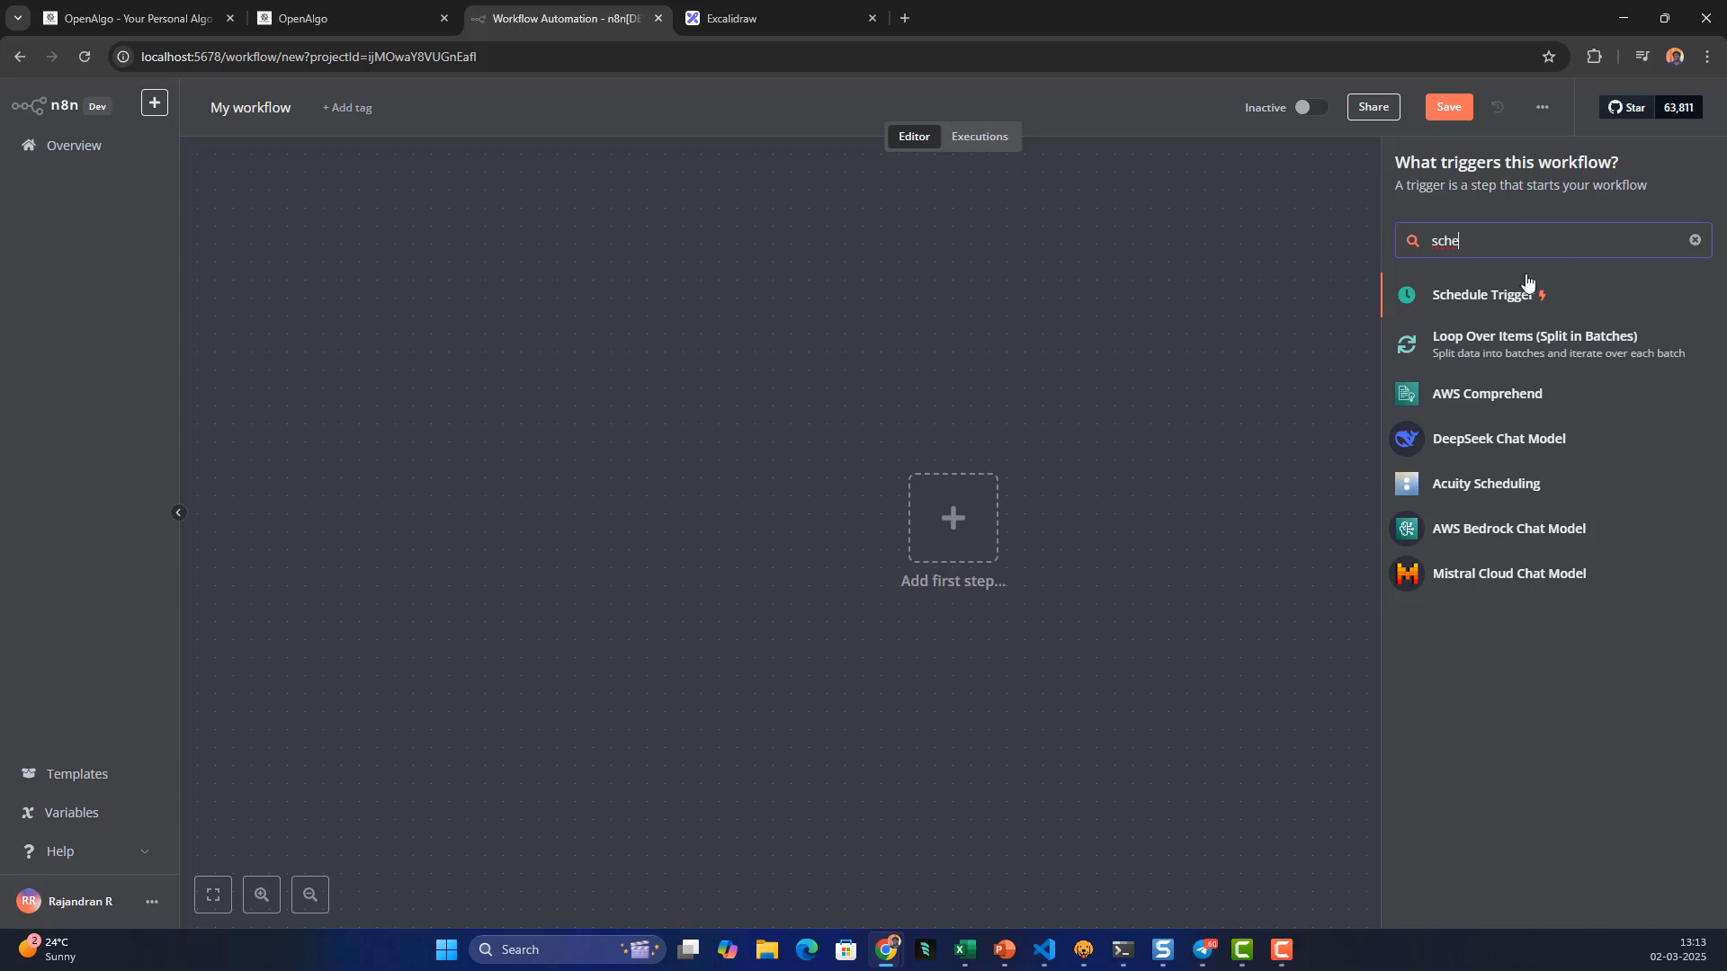
pyautogui.click(1475, 297)
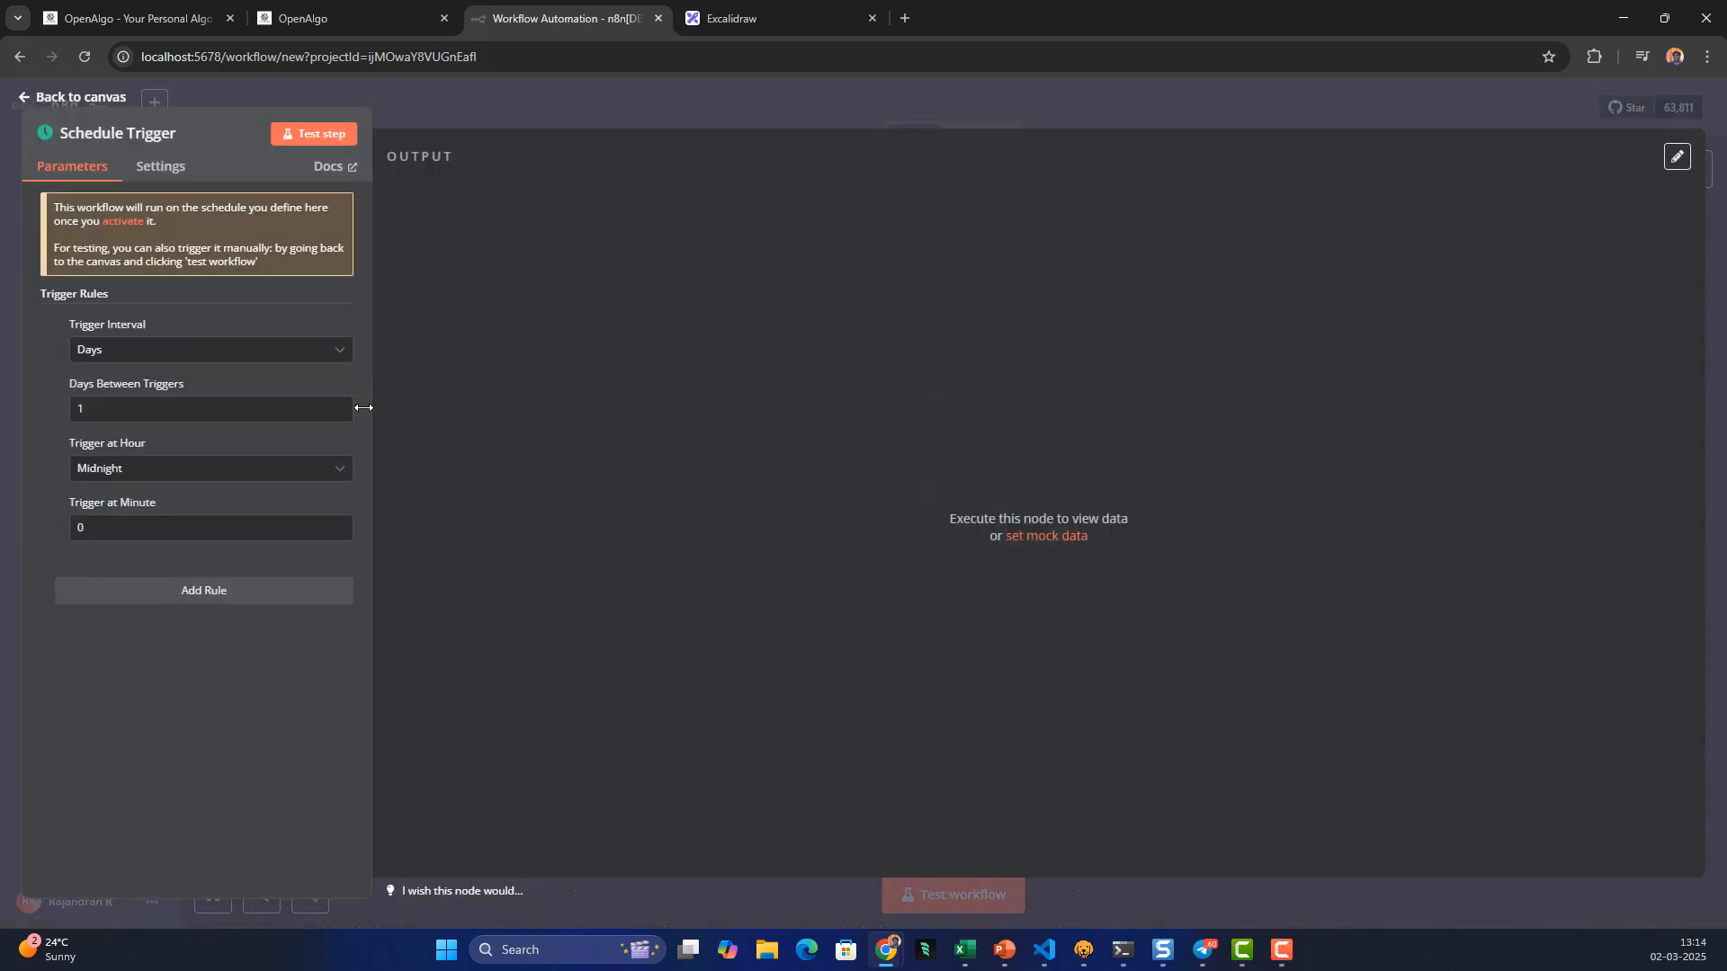
# Set the Schedule Trigger to run every 15 seconds and move its node further left on the canvas
pyautogui.click(105, 353)
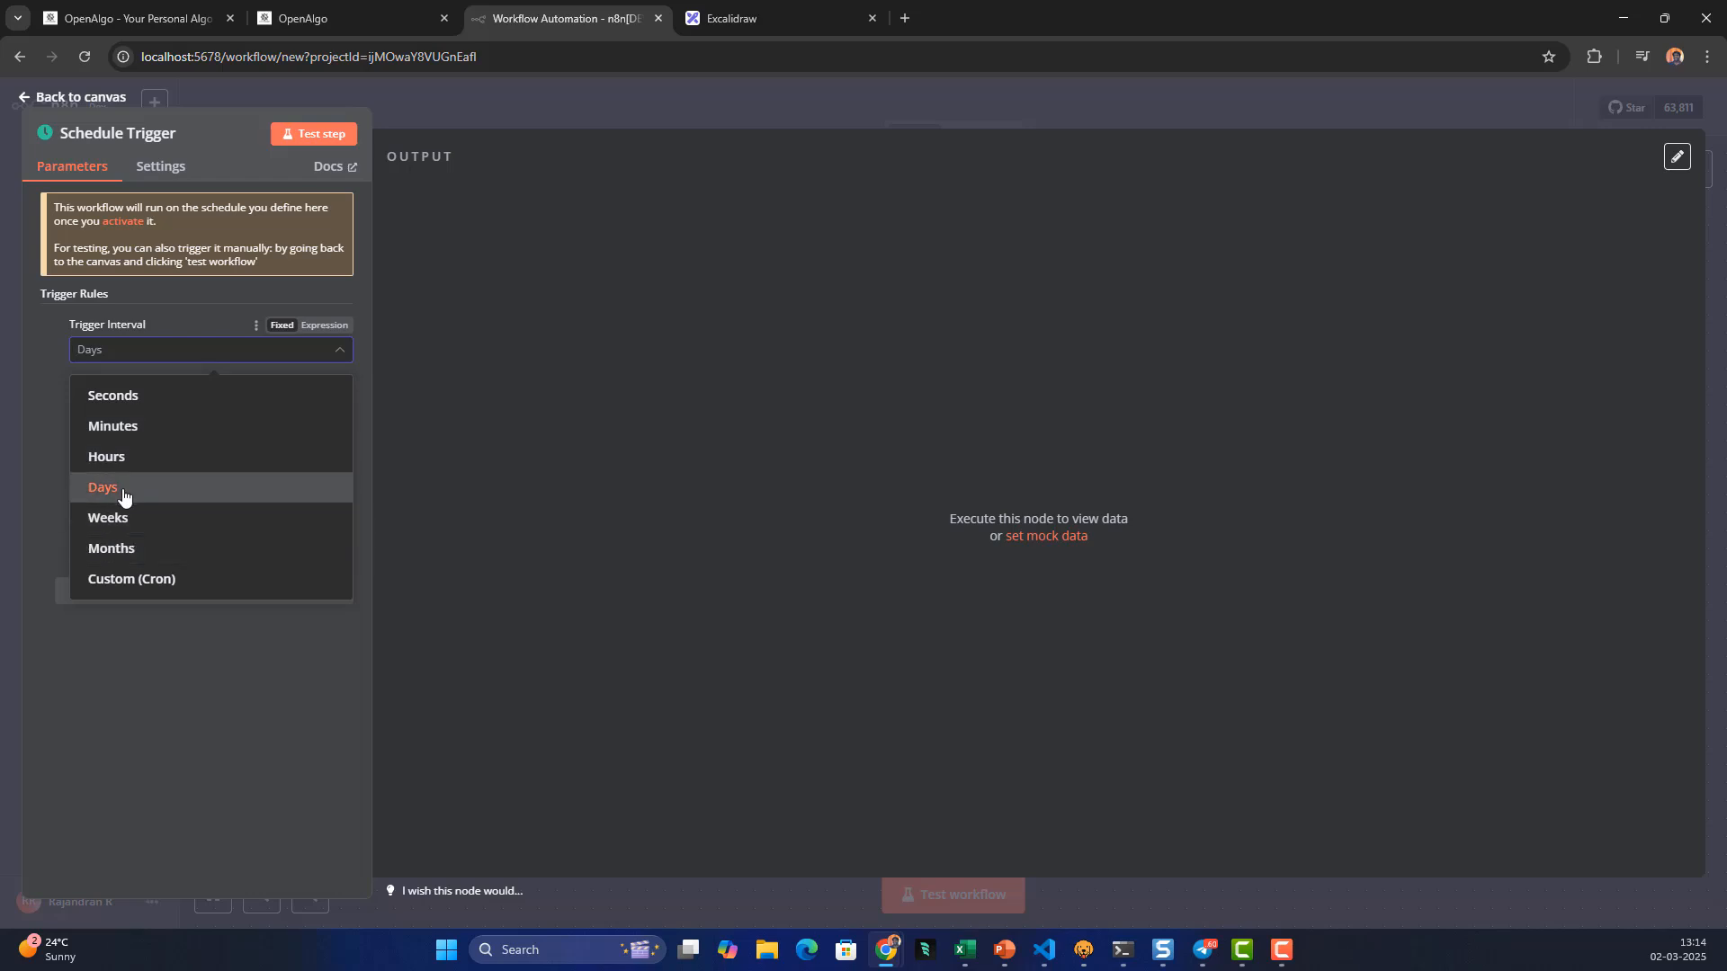
pyautogui.click(112, 396)
pyautogui.doubleClick(117, 411)
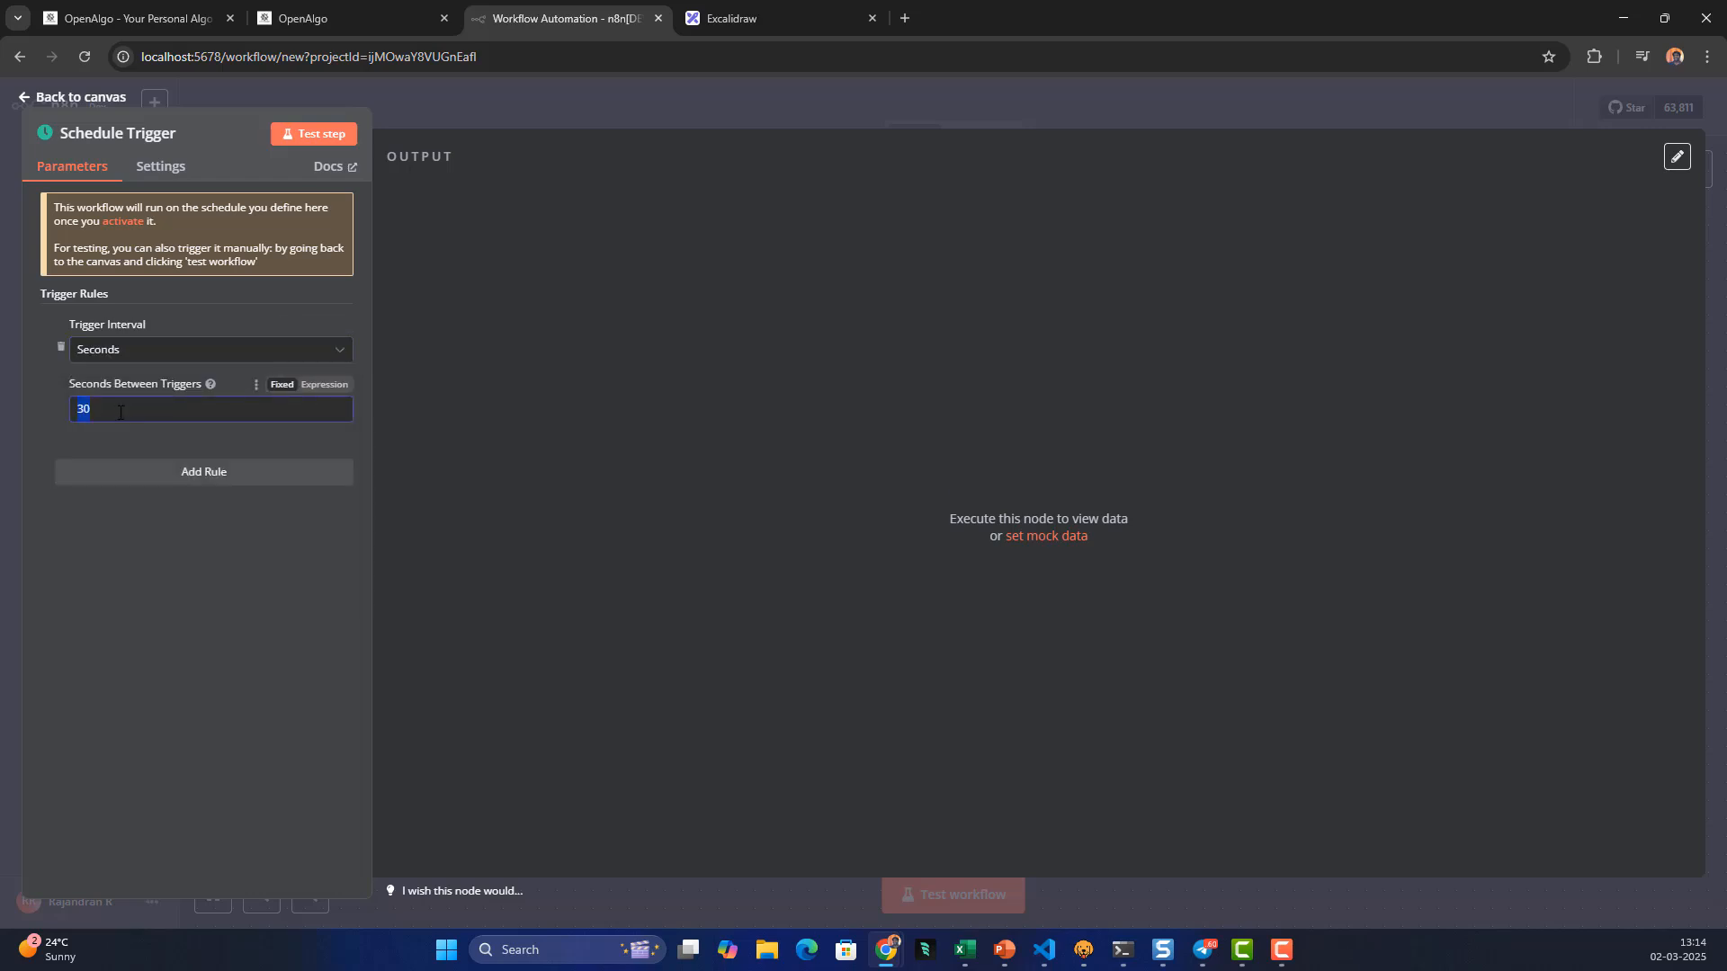
pyautogui.write('15')
pyautogui.click(27, 97)
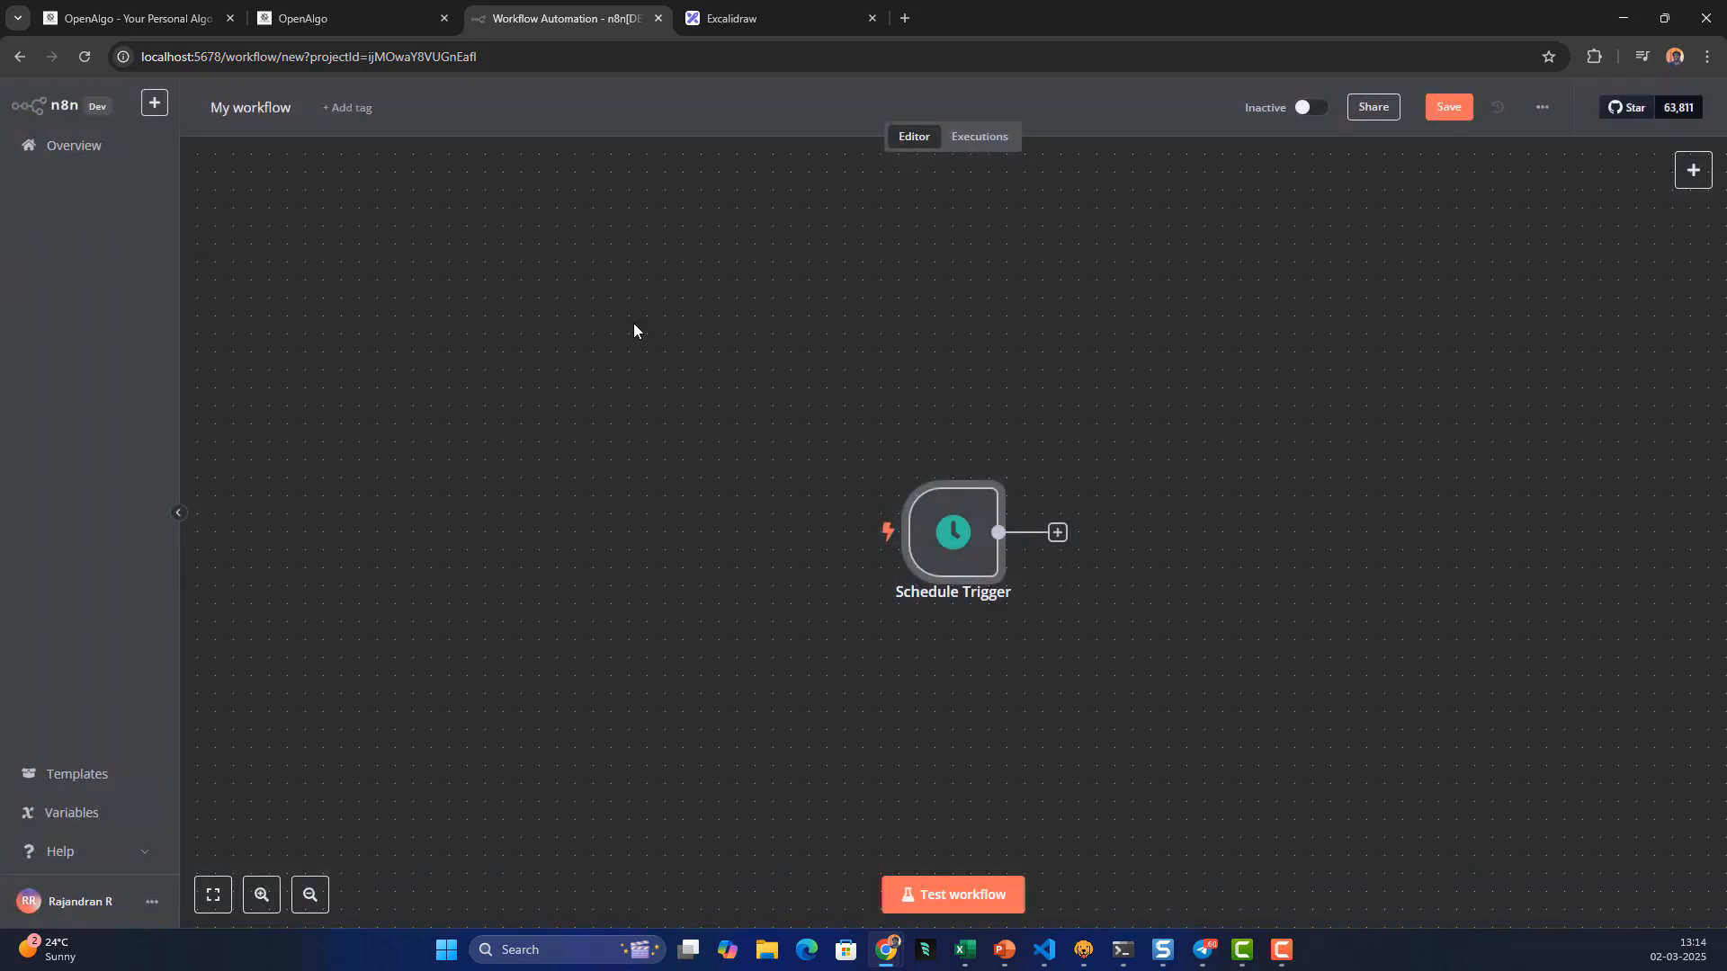
pyautogui.moveTo(936, 538); pyautogui.dragTo(675, 545)
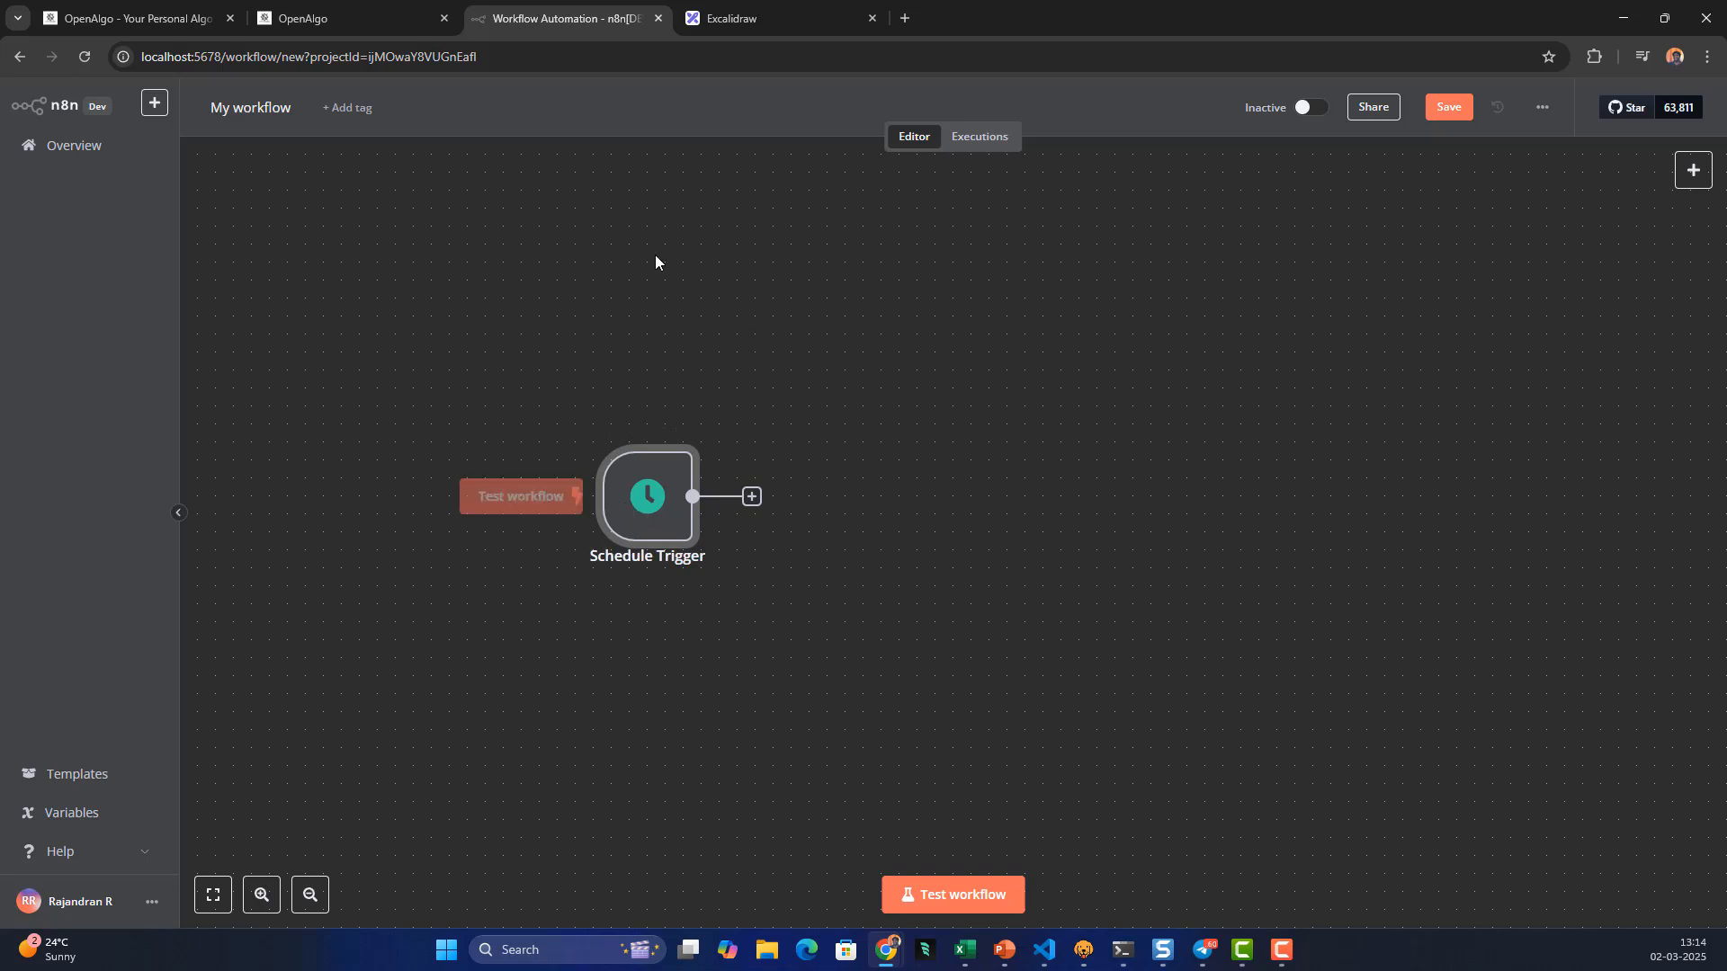
# Open the OpenAlgo documentation from the account options of the OpenAlgo dashboard
pyautogui.click(326, 17)
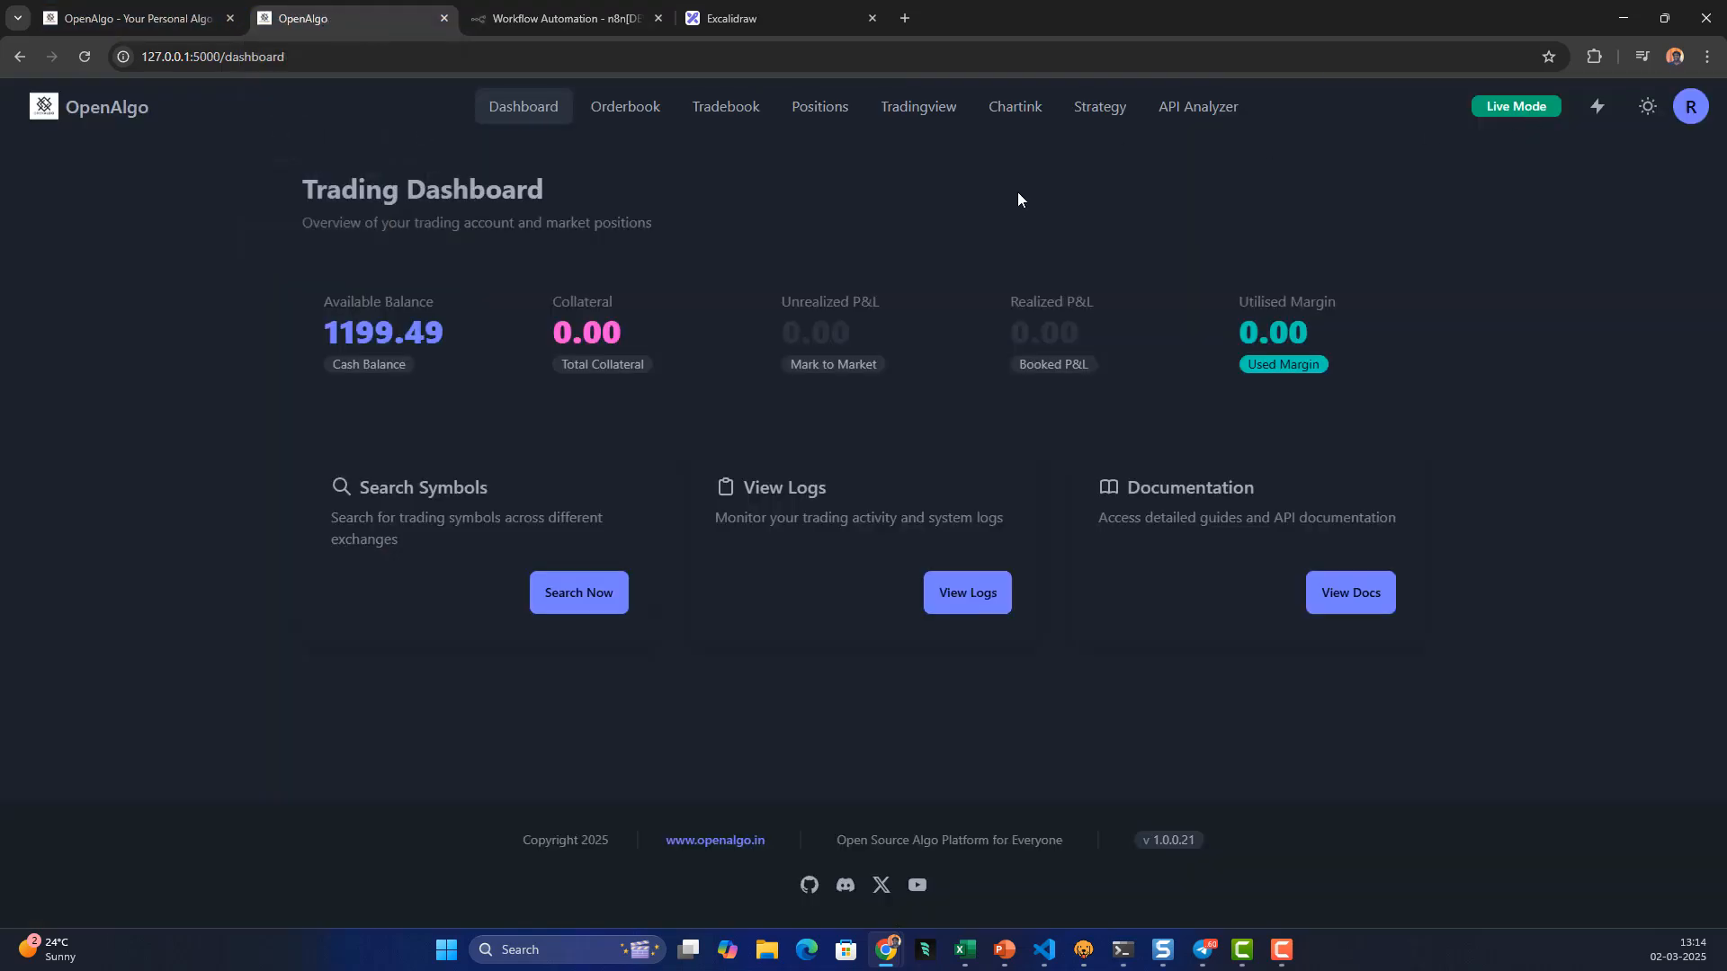
pyautogui.click(1692, 106)
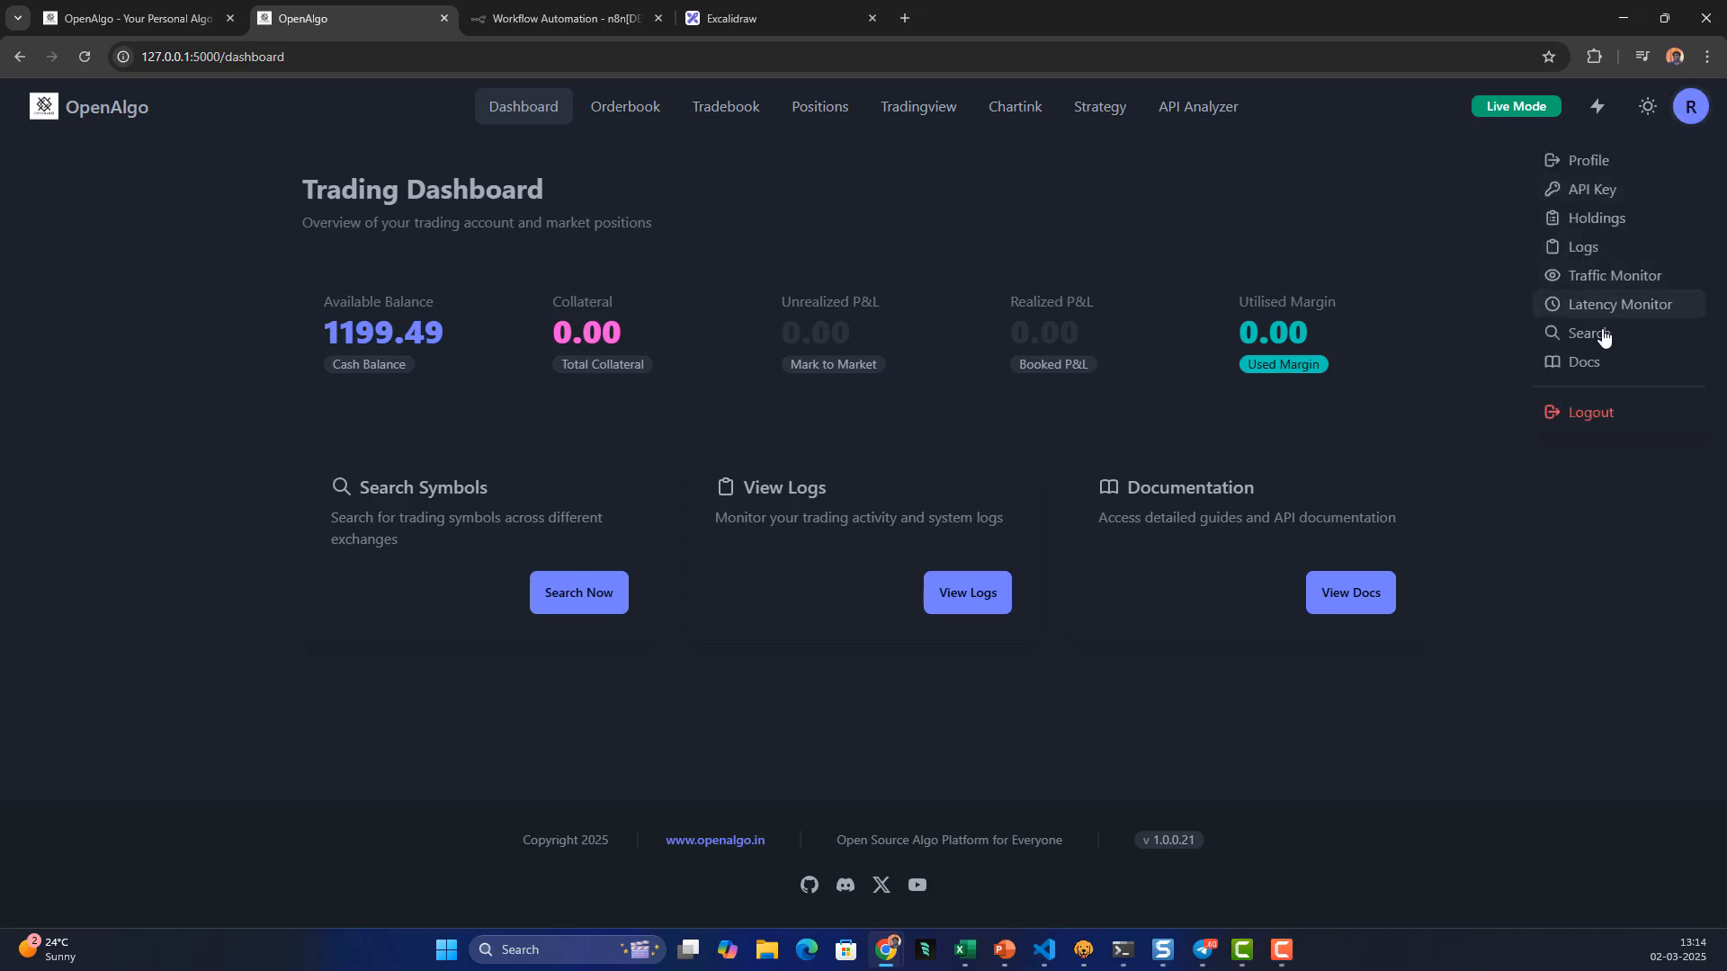
pyautogui.click(1585, 362)
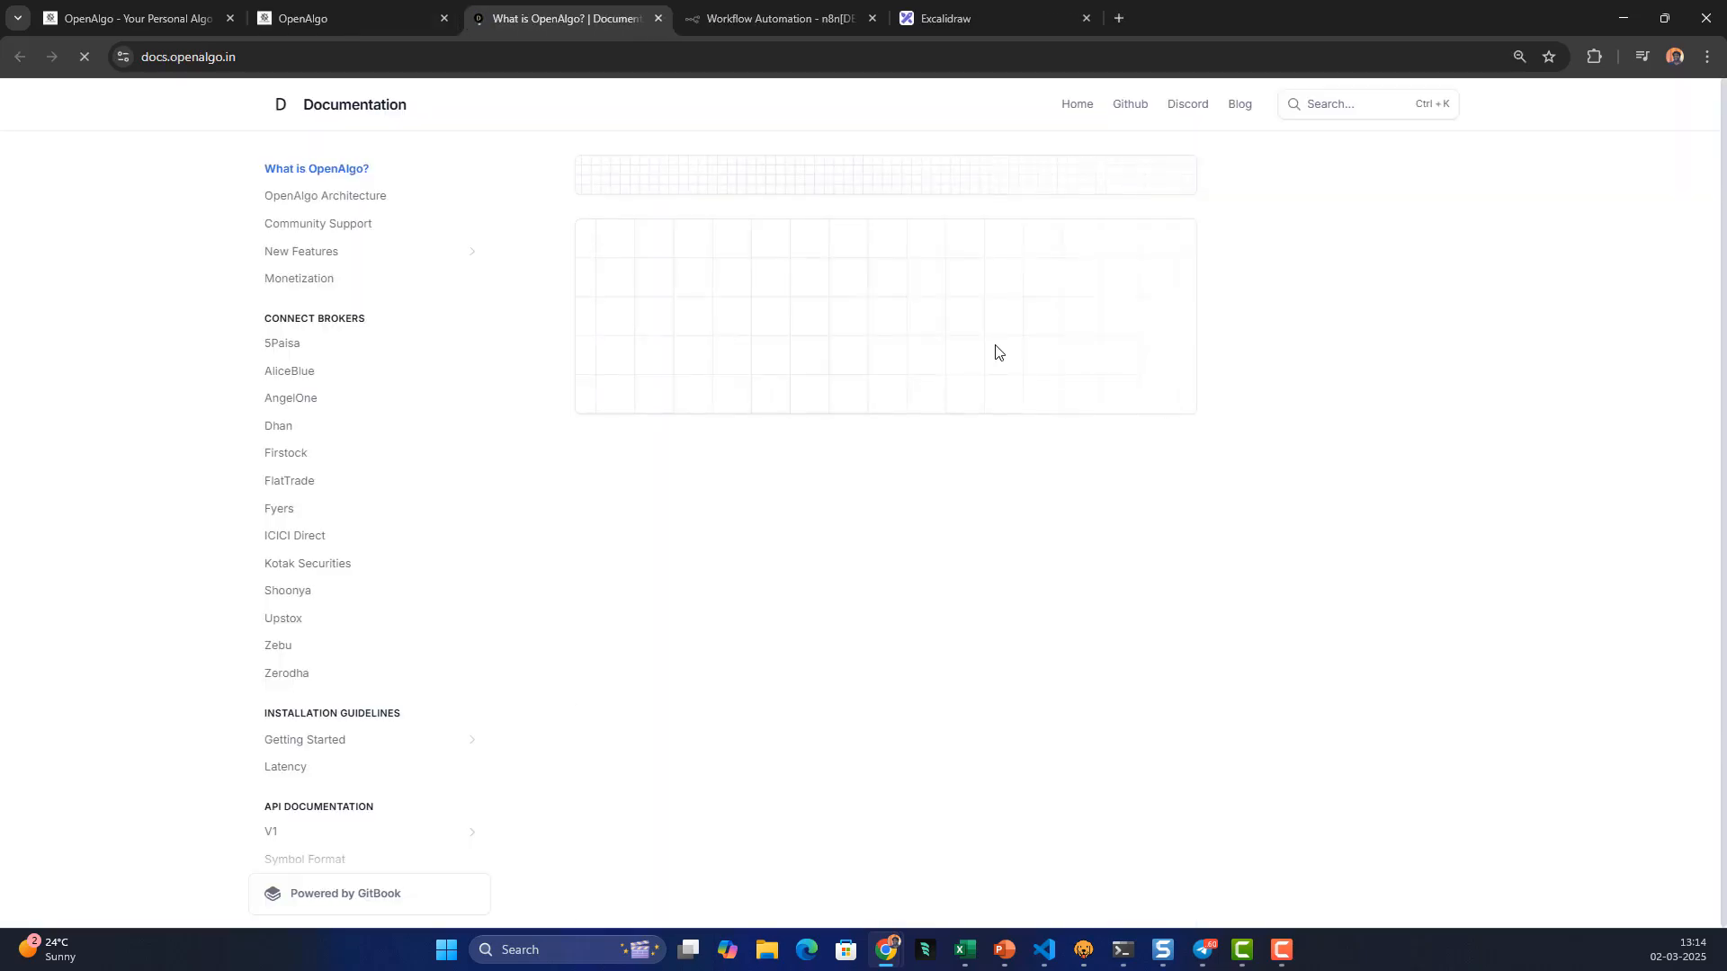
# Open the Quotes page of the V1 Data API documentation and copy its local host endpoint URL
pyautogui.scroll(-3, 389, 466)
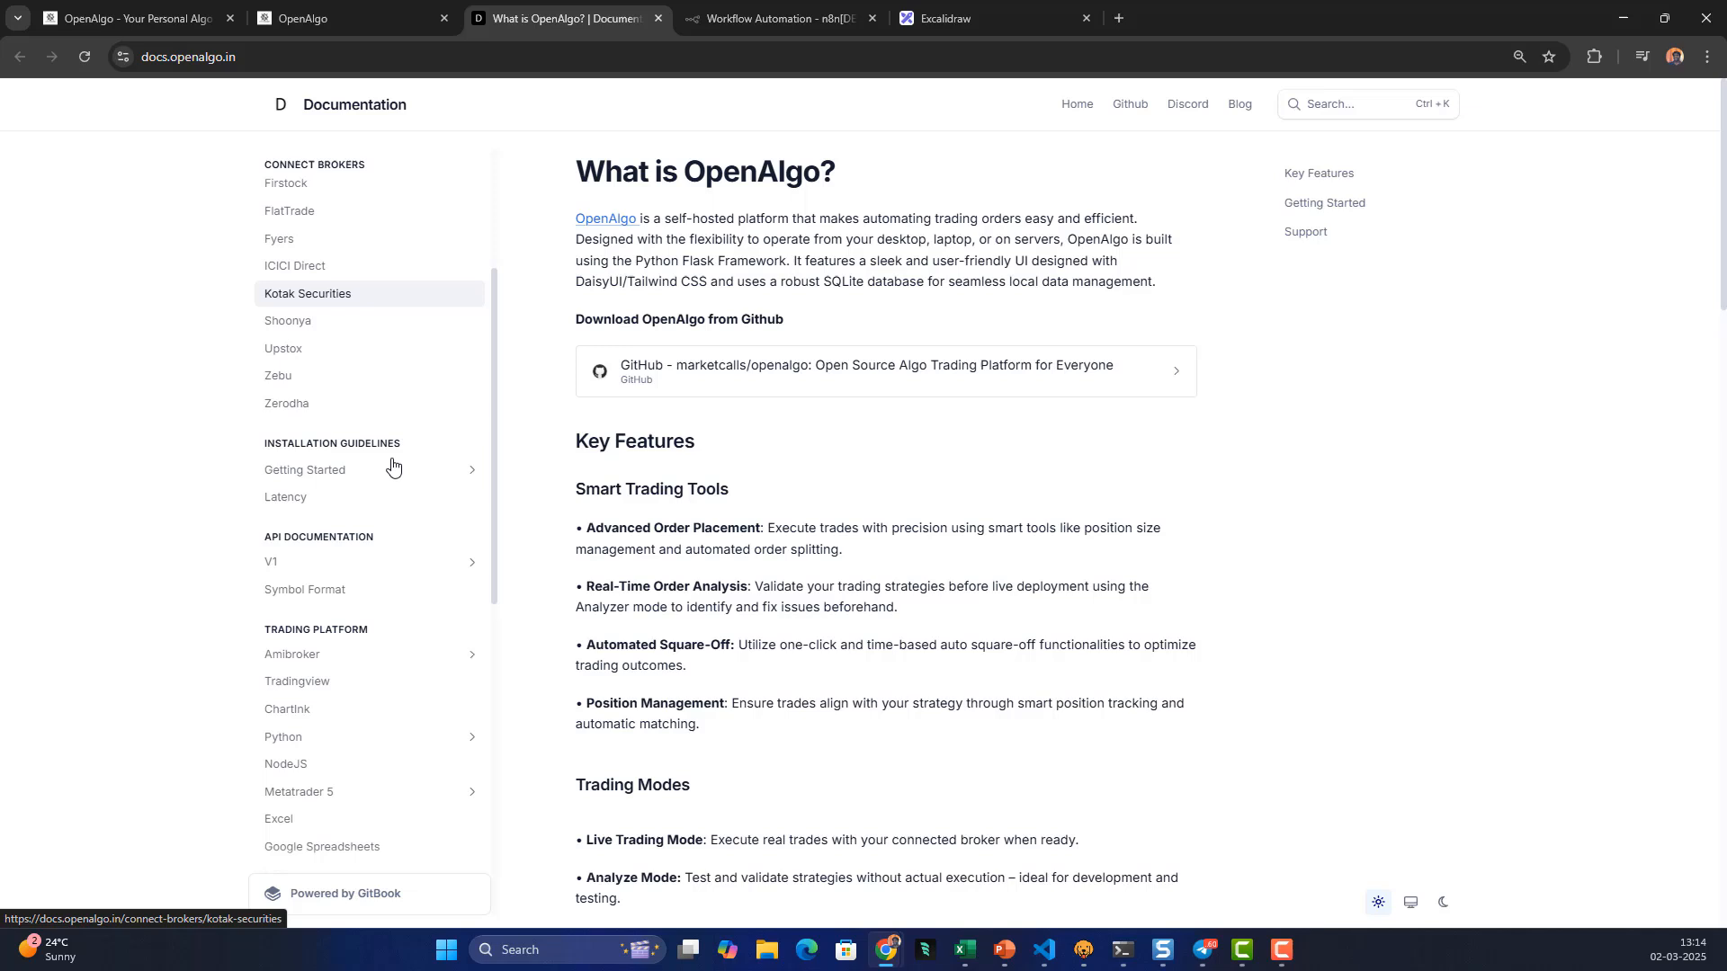
pyautogui.click(276, 564)
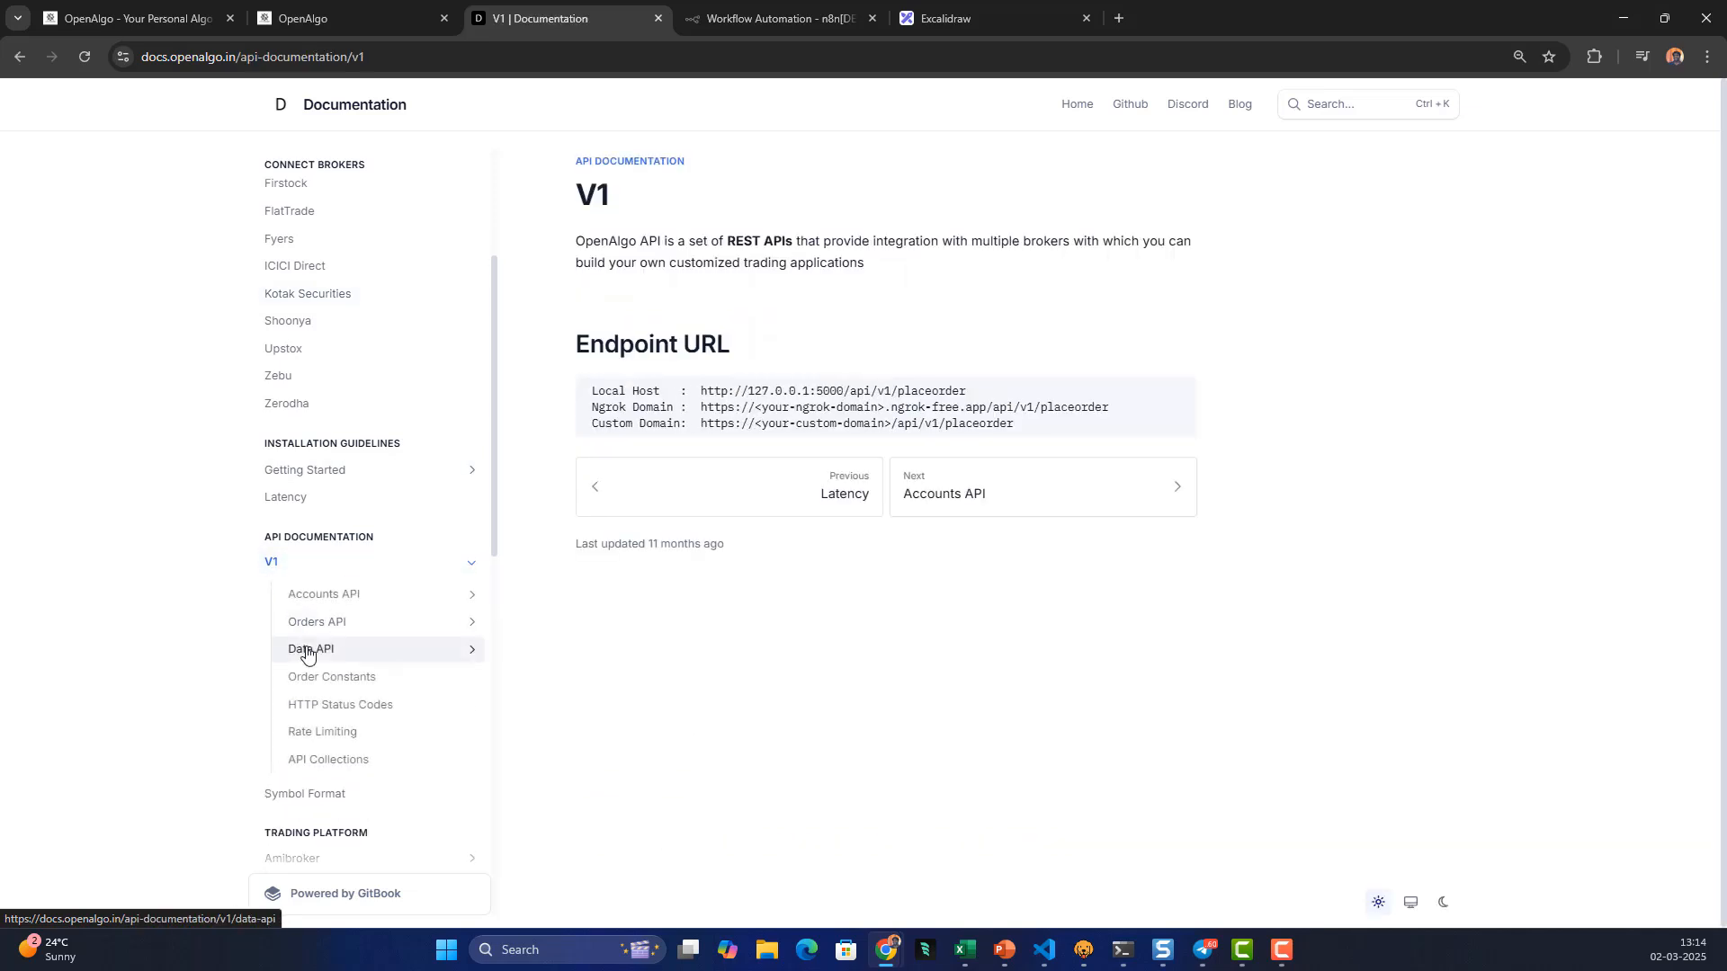
pyautogui.click(307, 654)
pyautogui.click(317, 683)
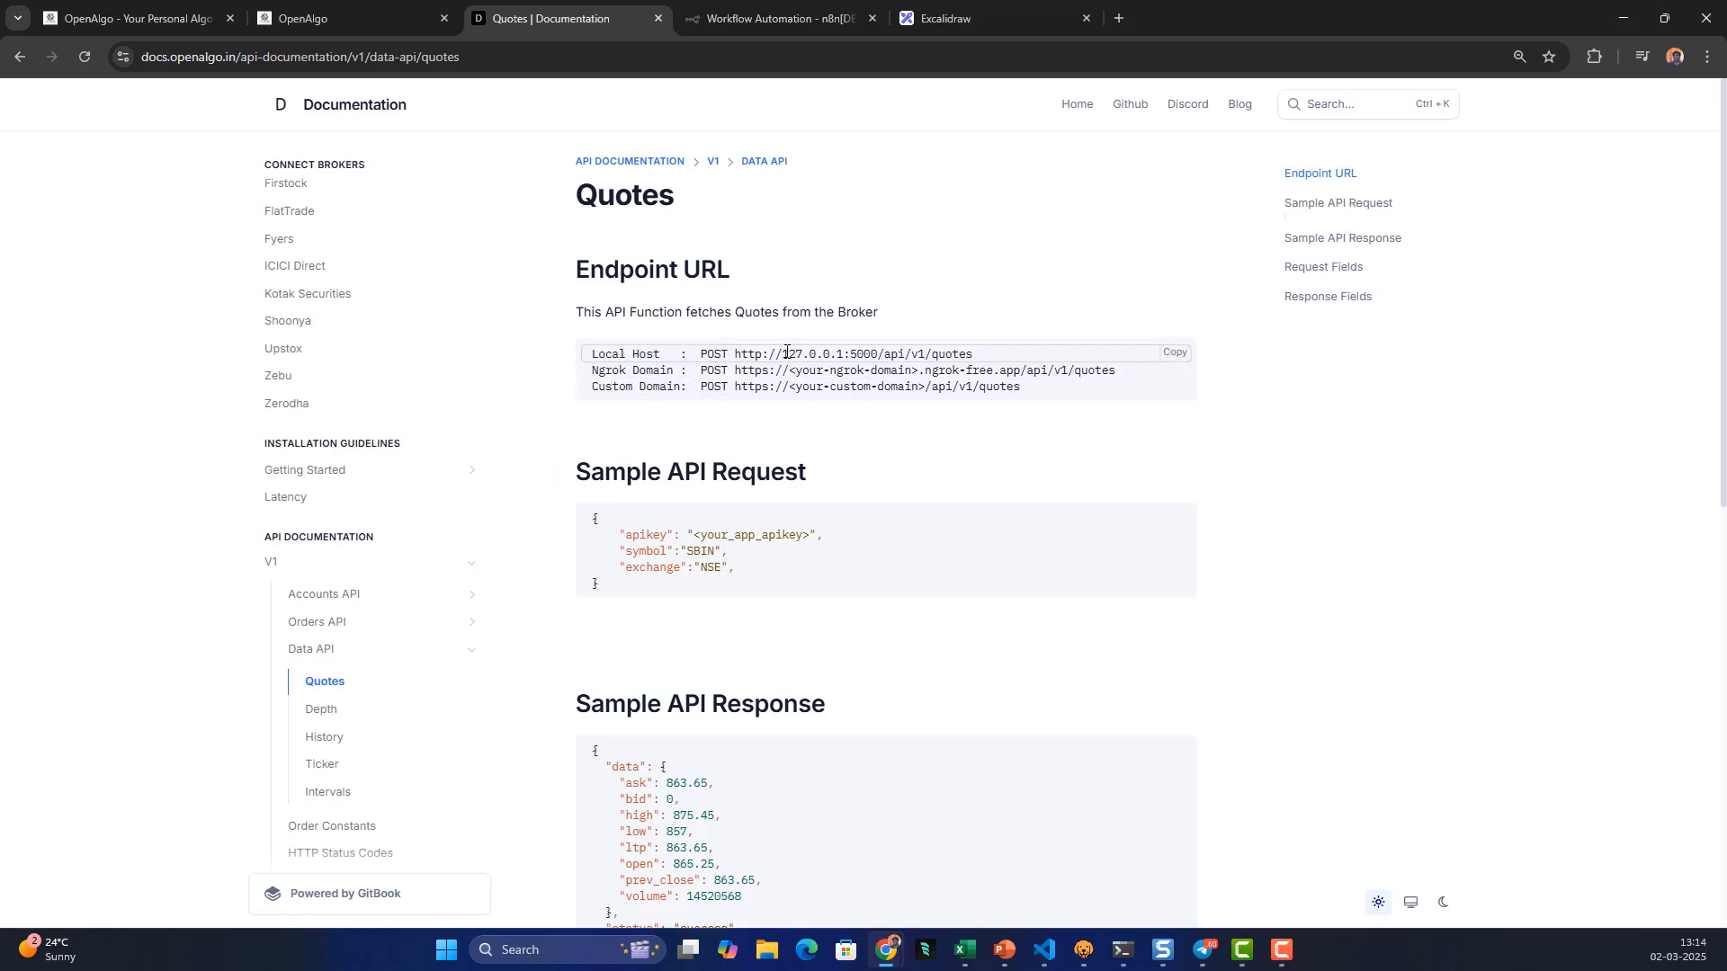
pyautogui.moveTo(971, 355); pyautogui.dragTo(734, 355)
pyautogui.hotkey('ctrl', 'c')
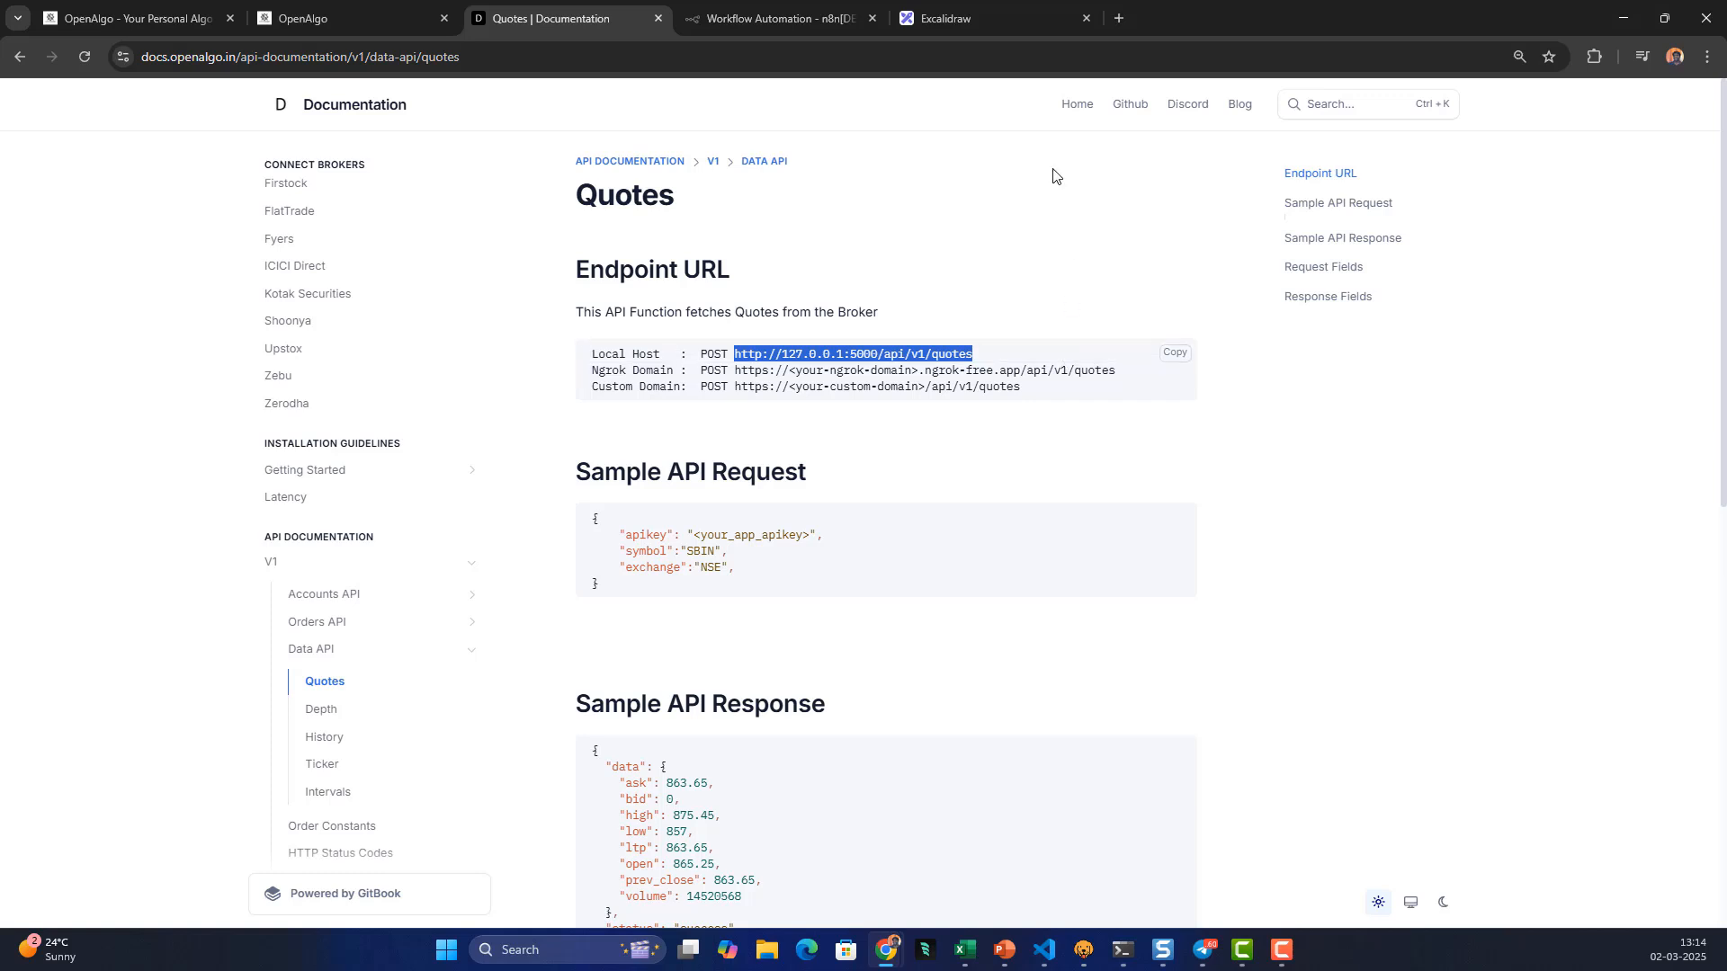
# Return to the n8n workflow and add an HTTP Request node after the Schedule Trigger
pyautogui.click(772, 18)
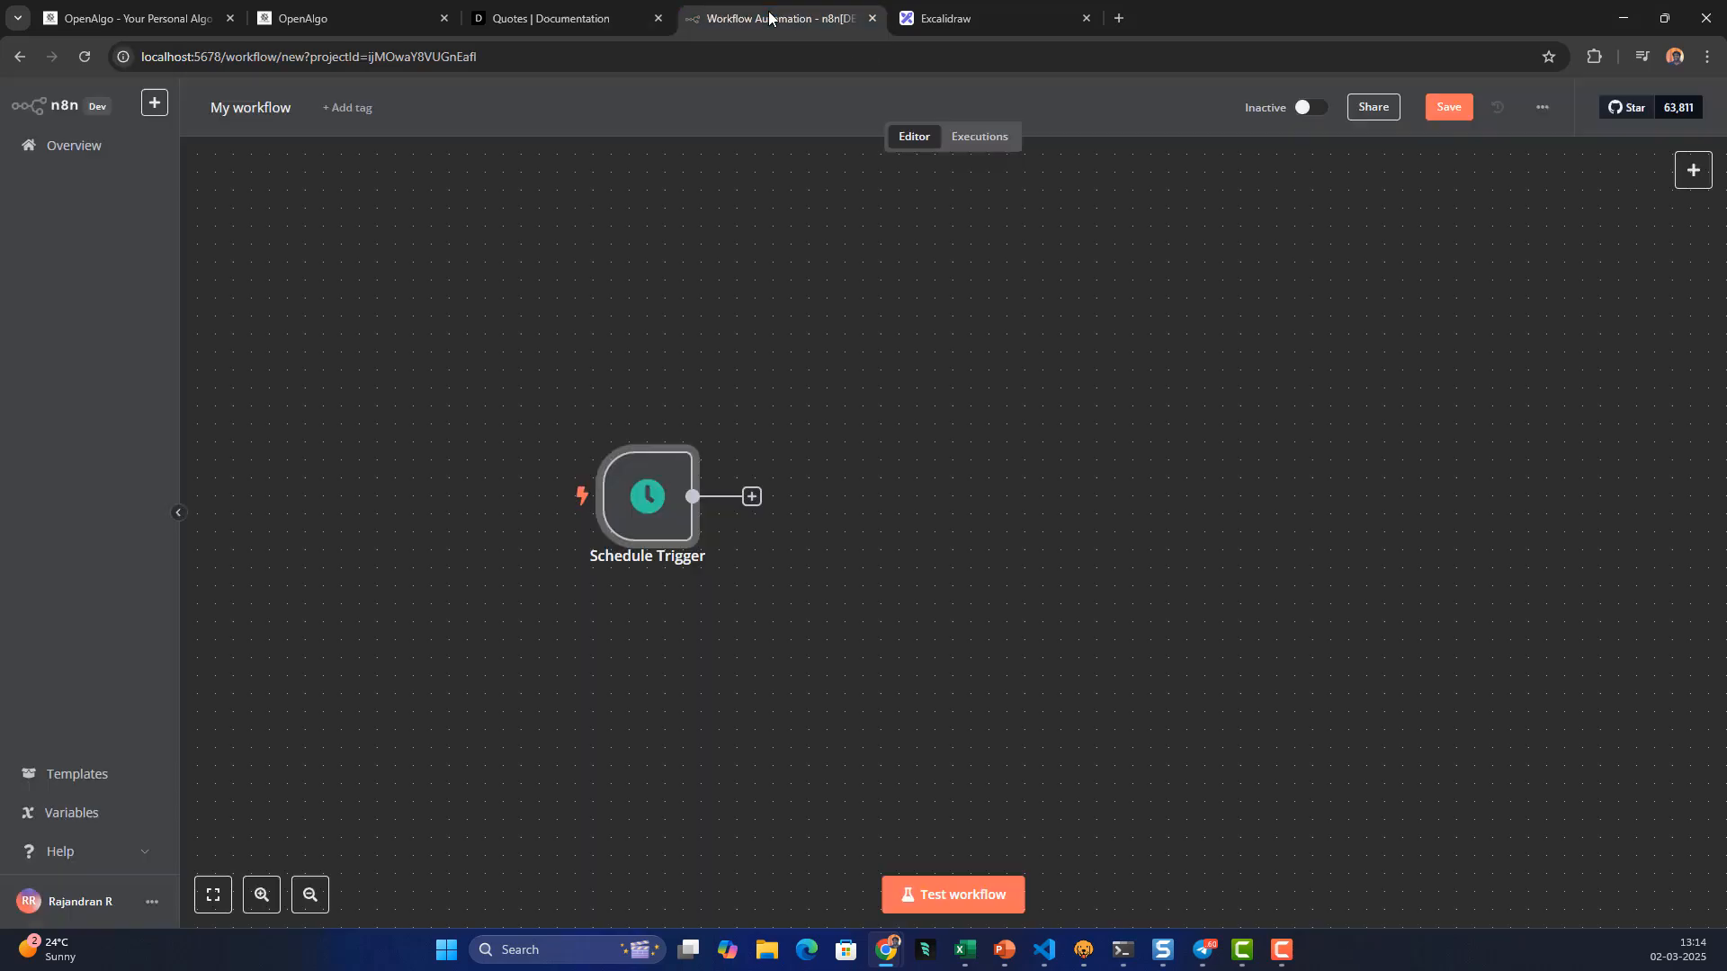
pyautogui.click(752, 497)
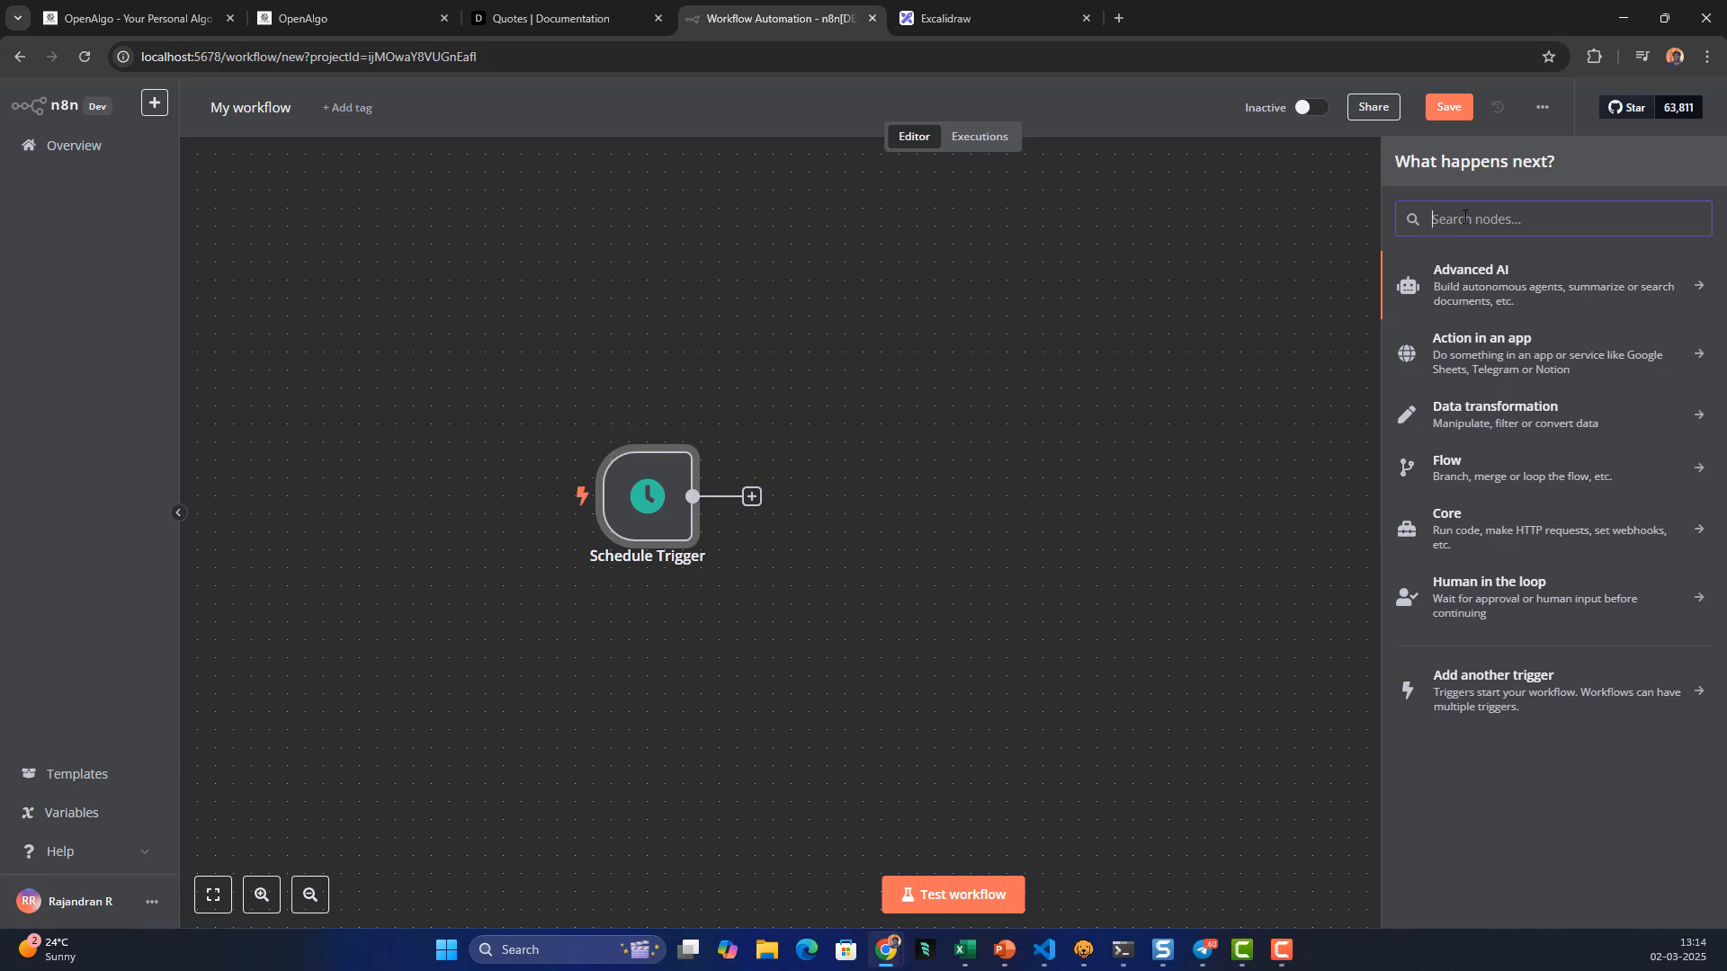
pyautogui.write('http')
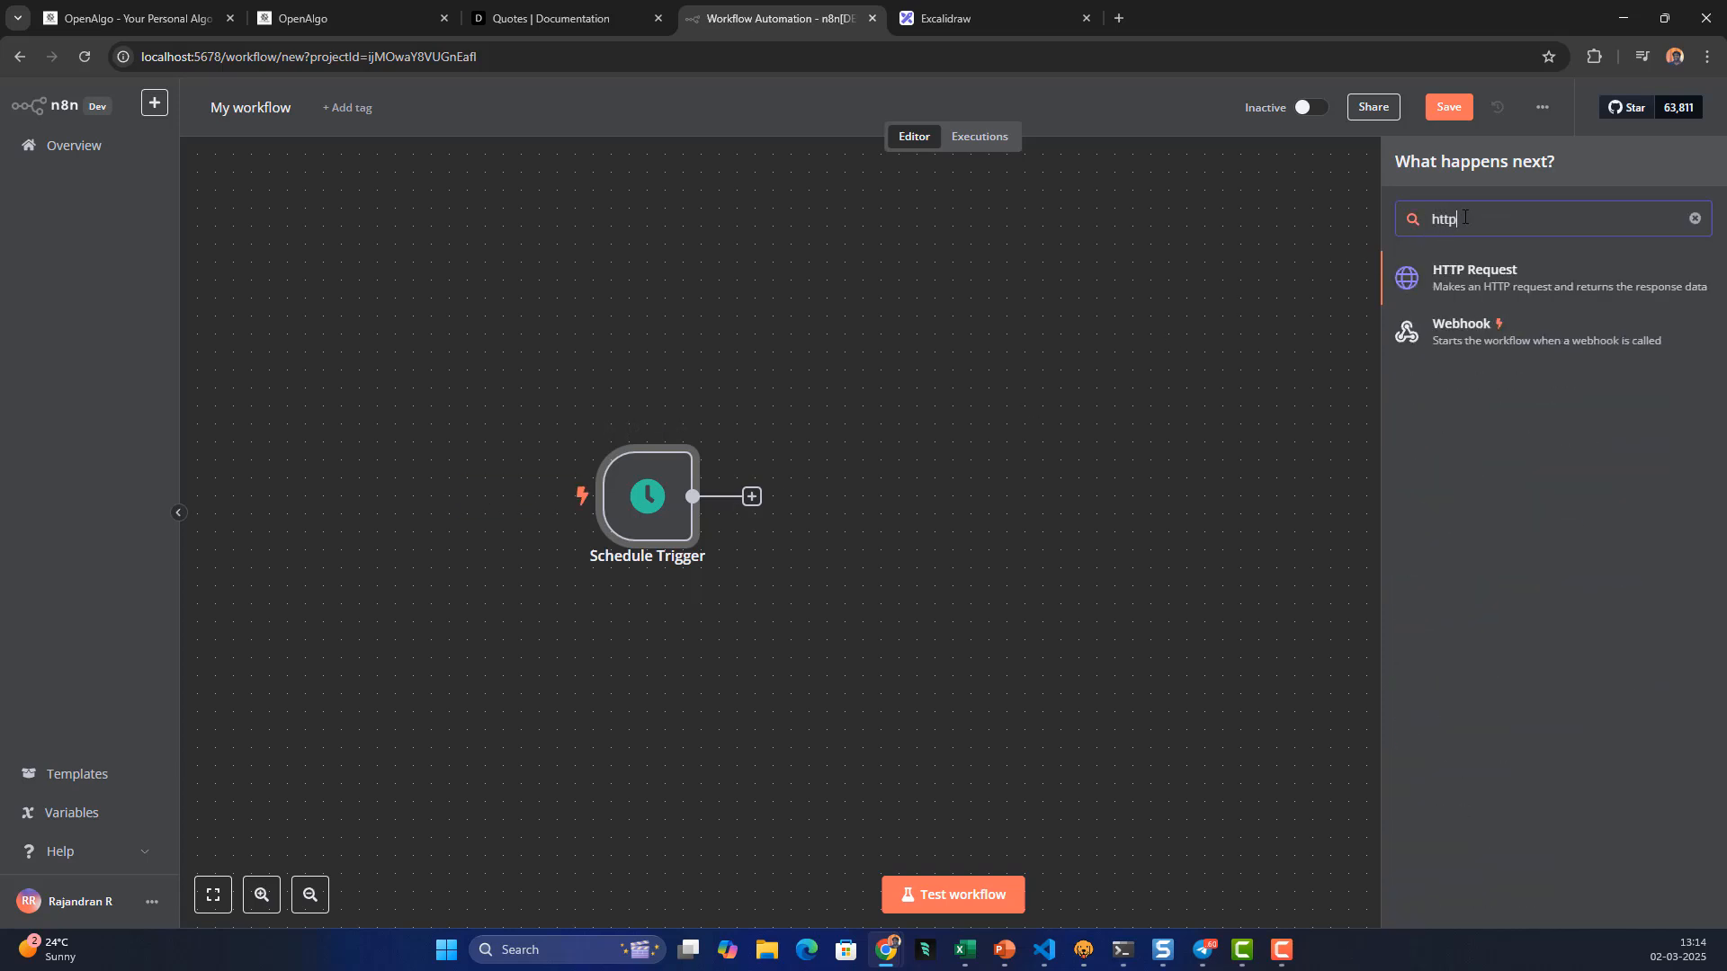
pyautogui.click(1500, 272)
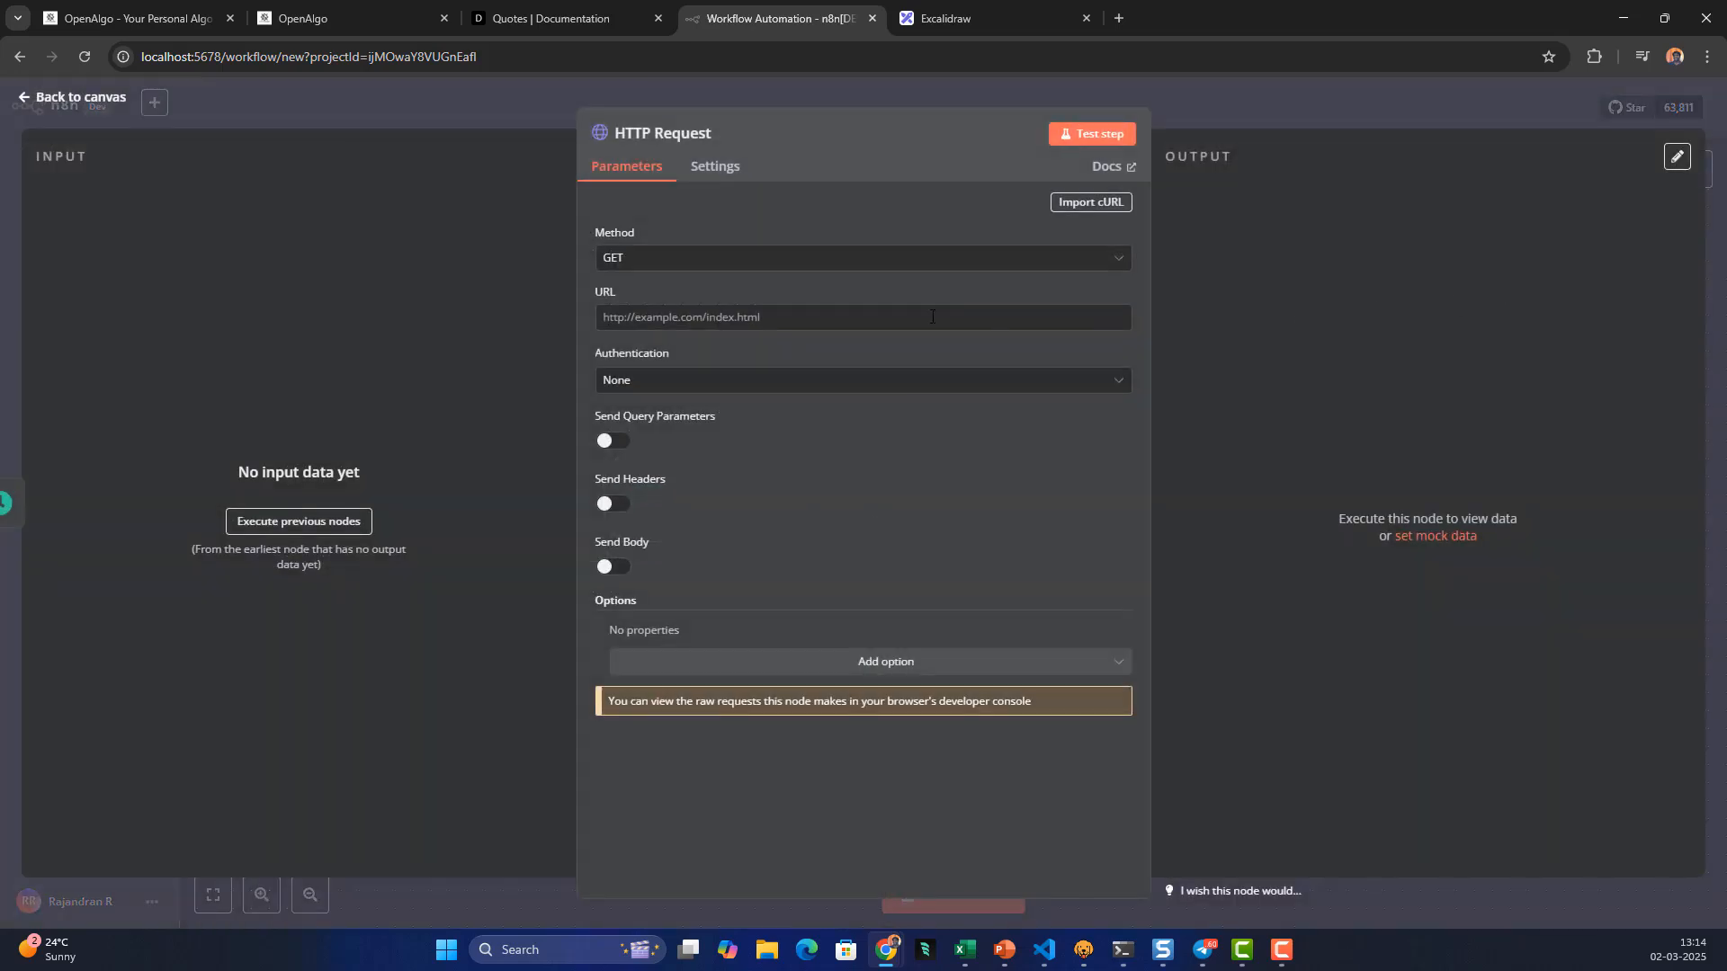
pyautogui.click(641, 259)
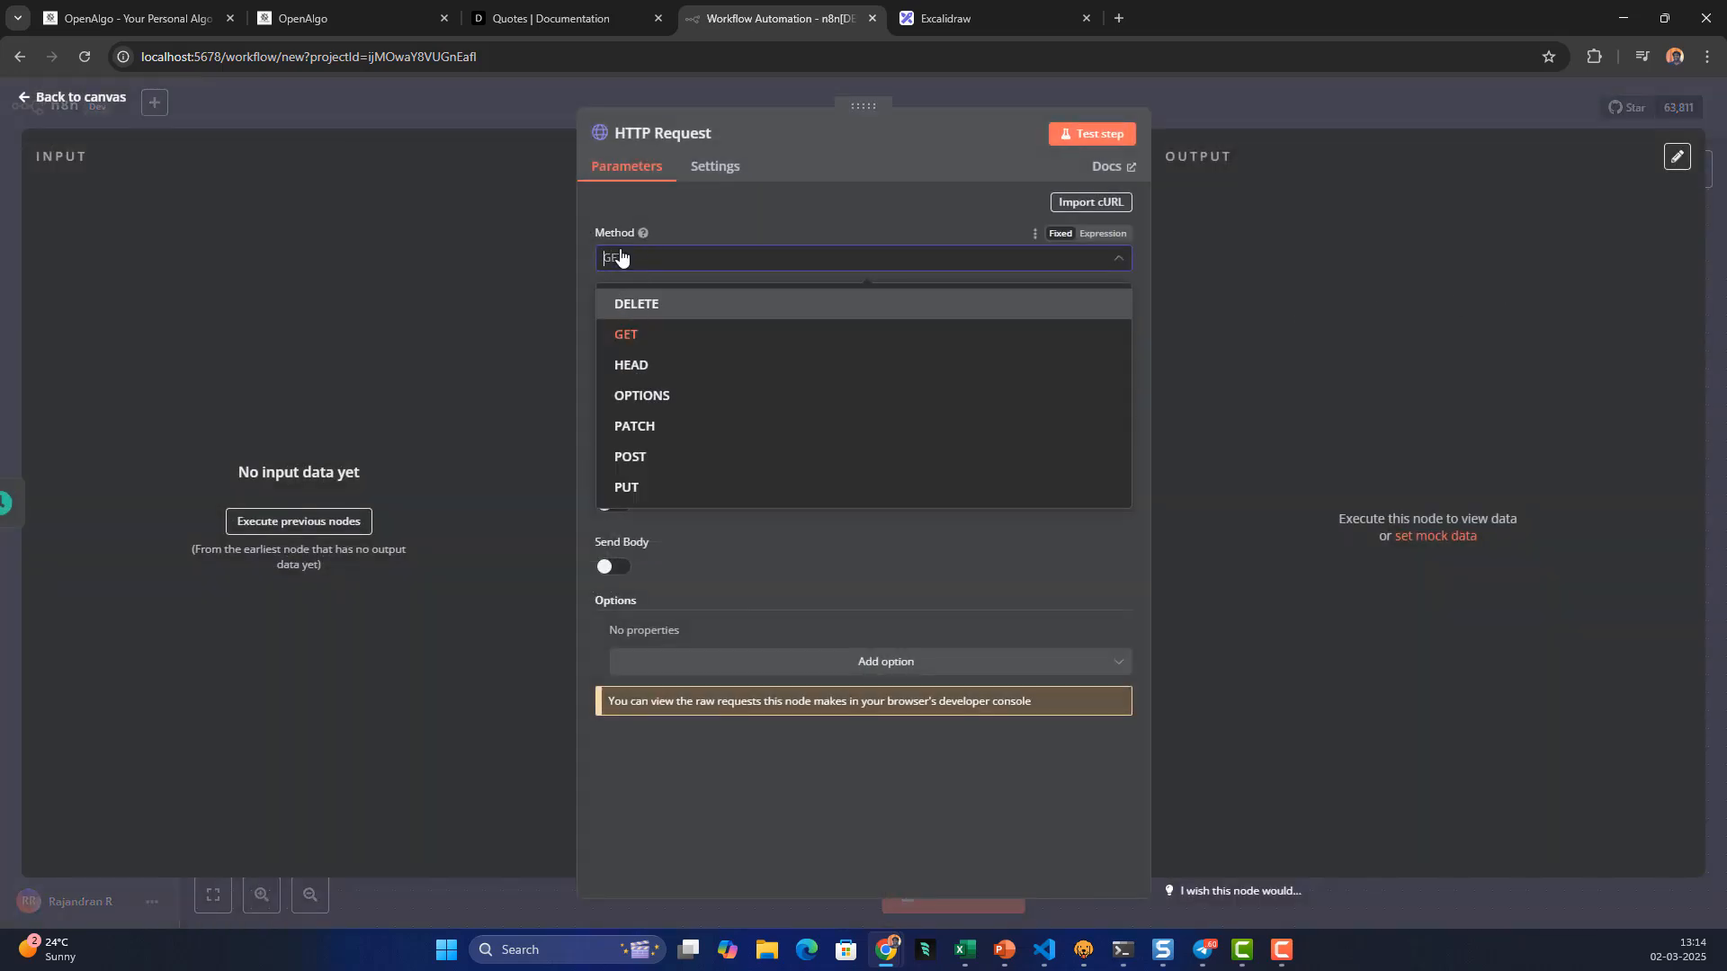
pyautogui.click(643, 459)
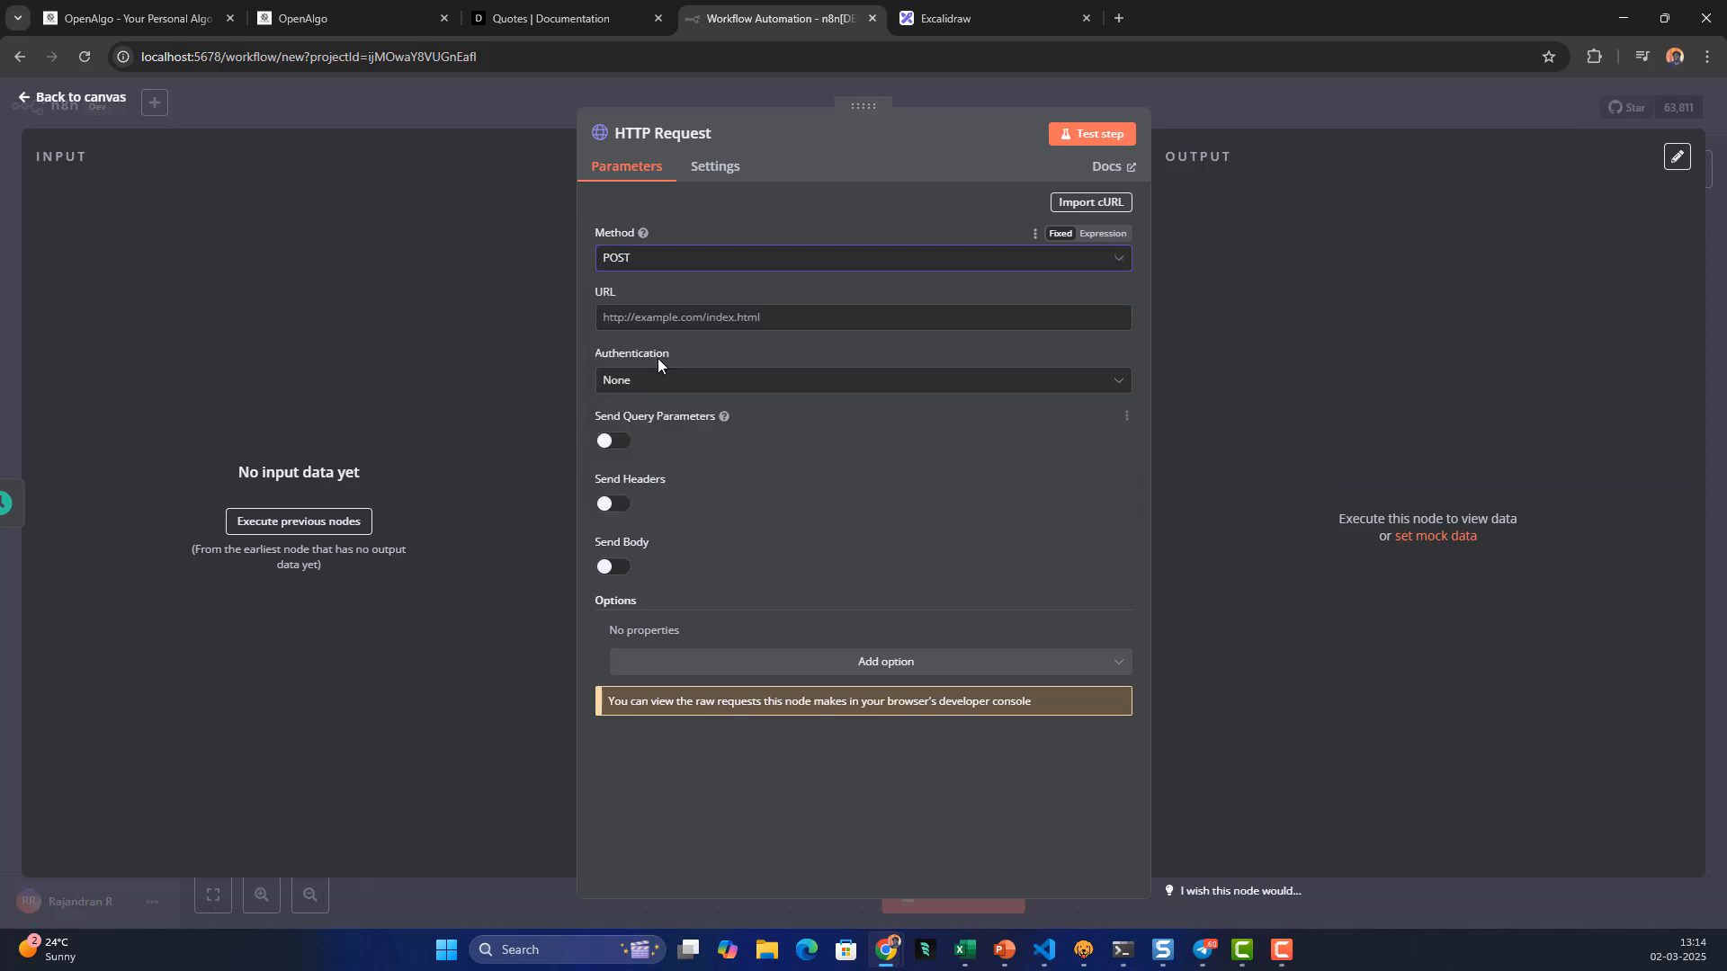
pyautogui.click(639, 316)
pyautogui.hotkey('ctrl', 'v')
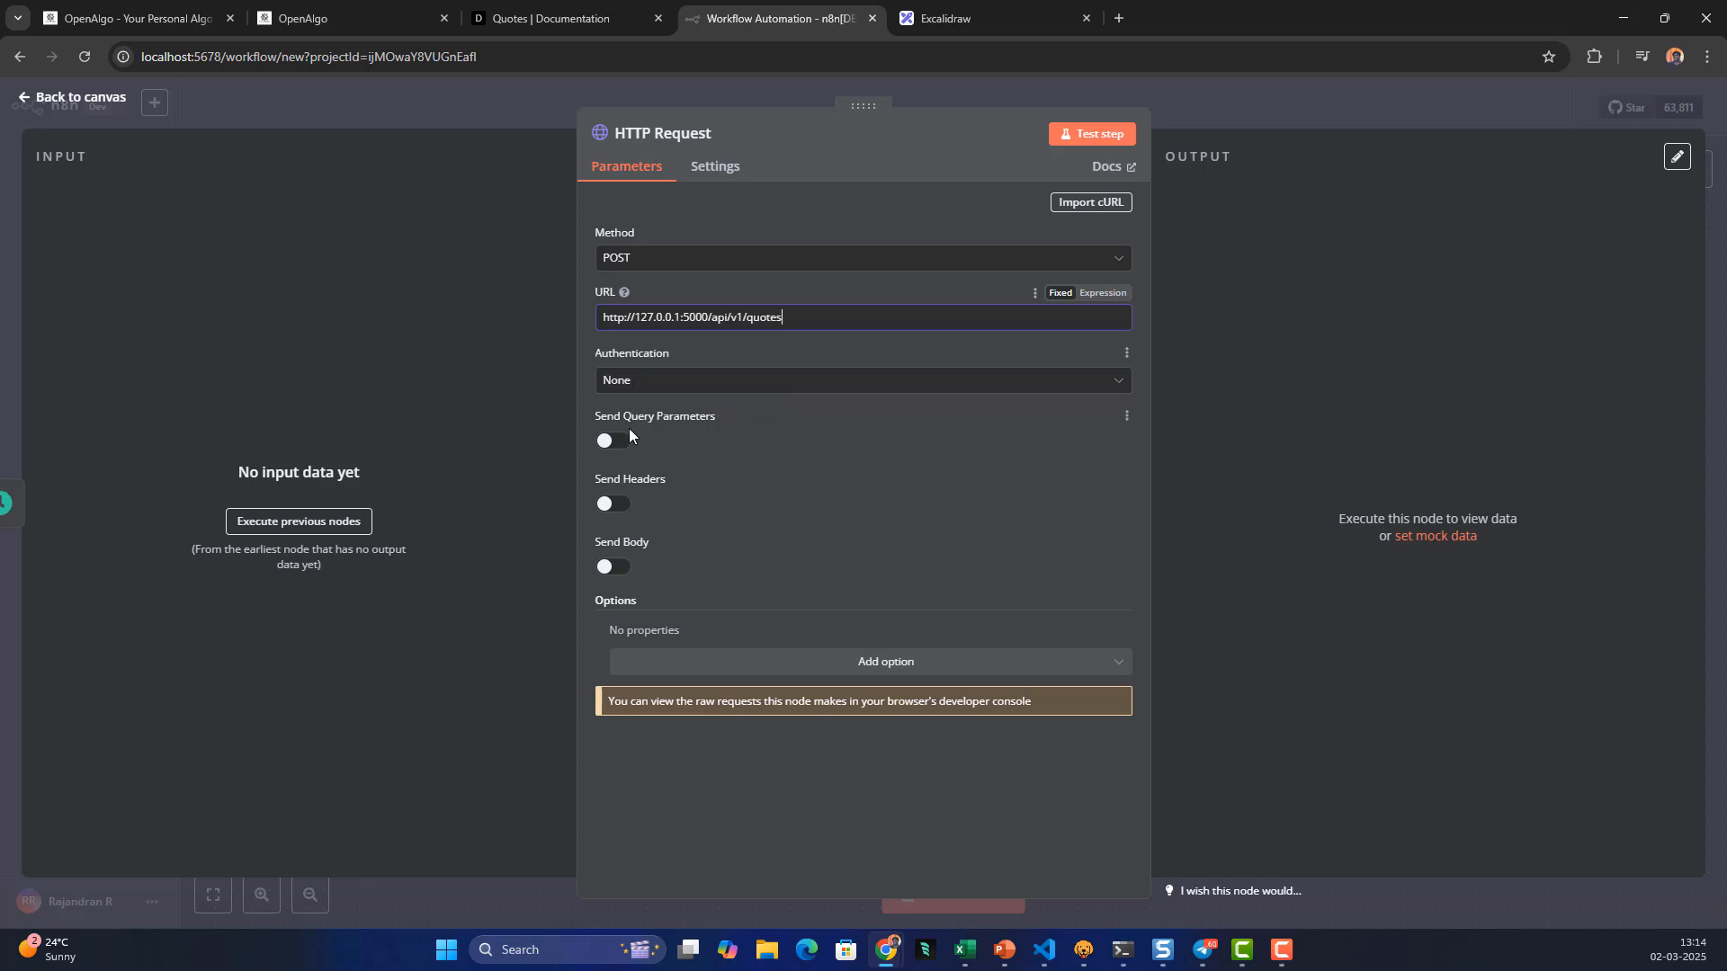
# Enable sending a body with the HTTP request and specify the body using JSON
pyautogui.click(619, 567)
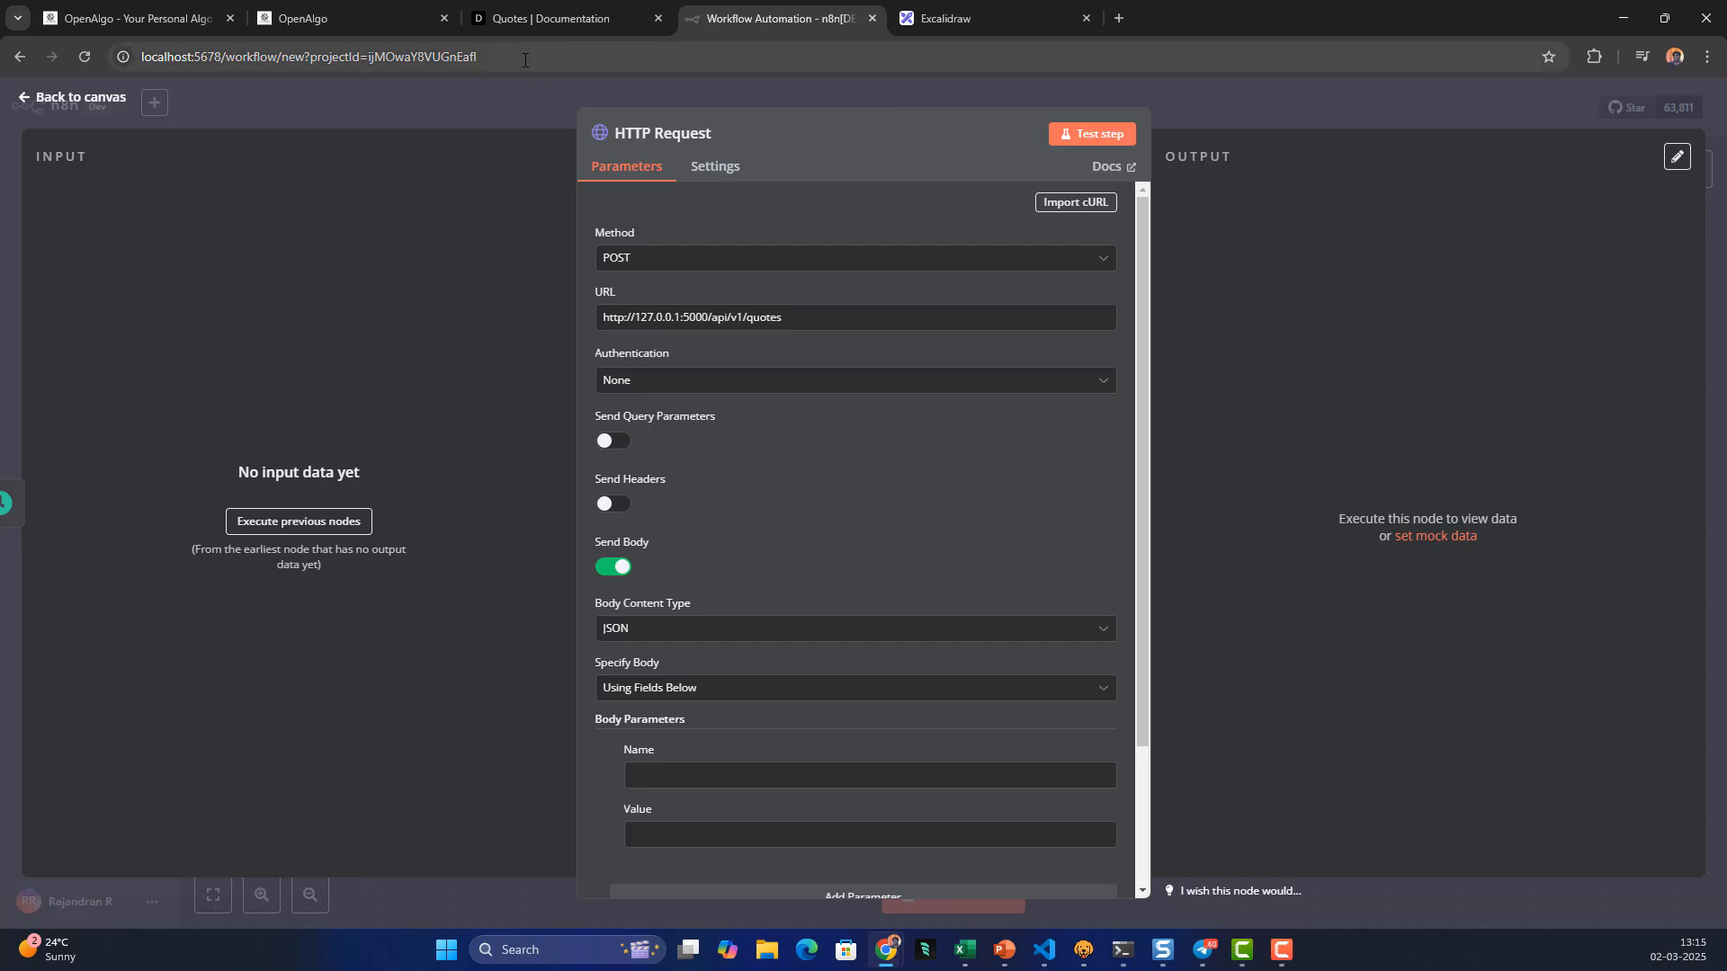
pyautogui.scroll(-2, 643, 468)
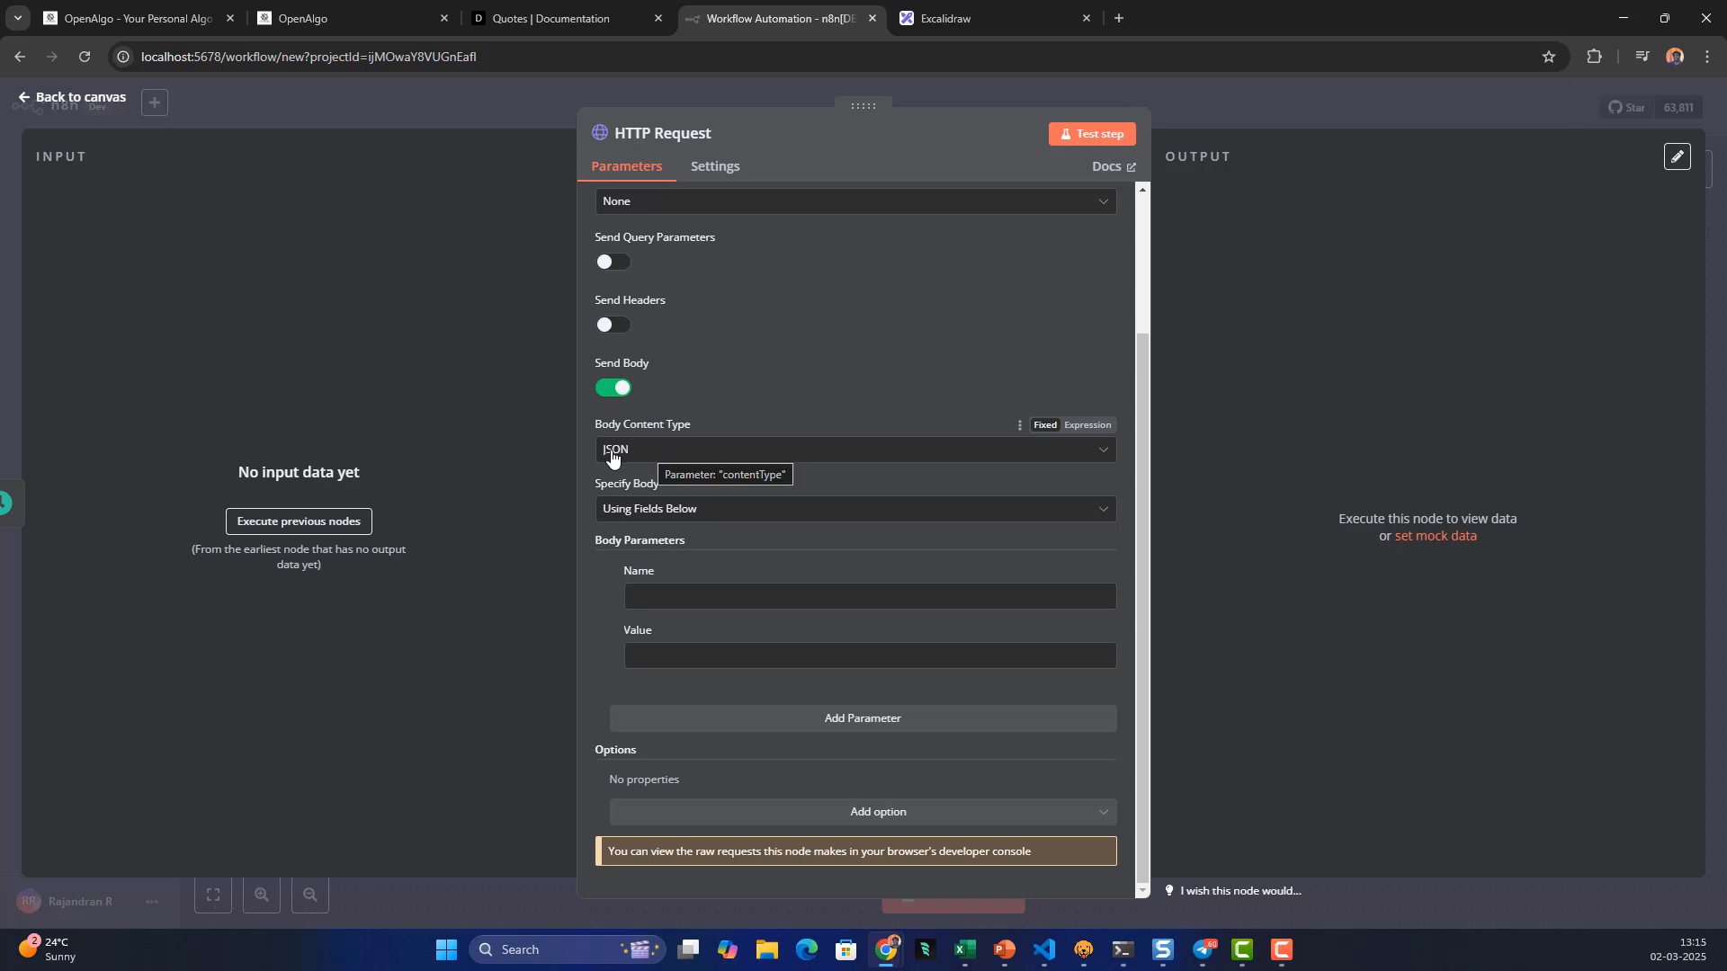
pyautogui.click(644, 509)
pyautogui.click(644, 587)
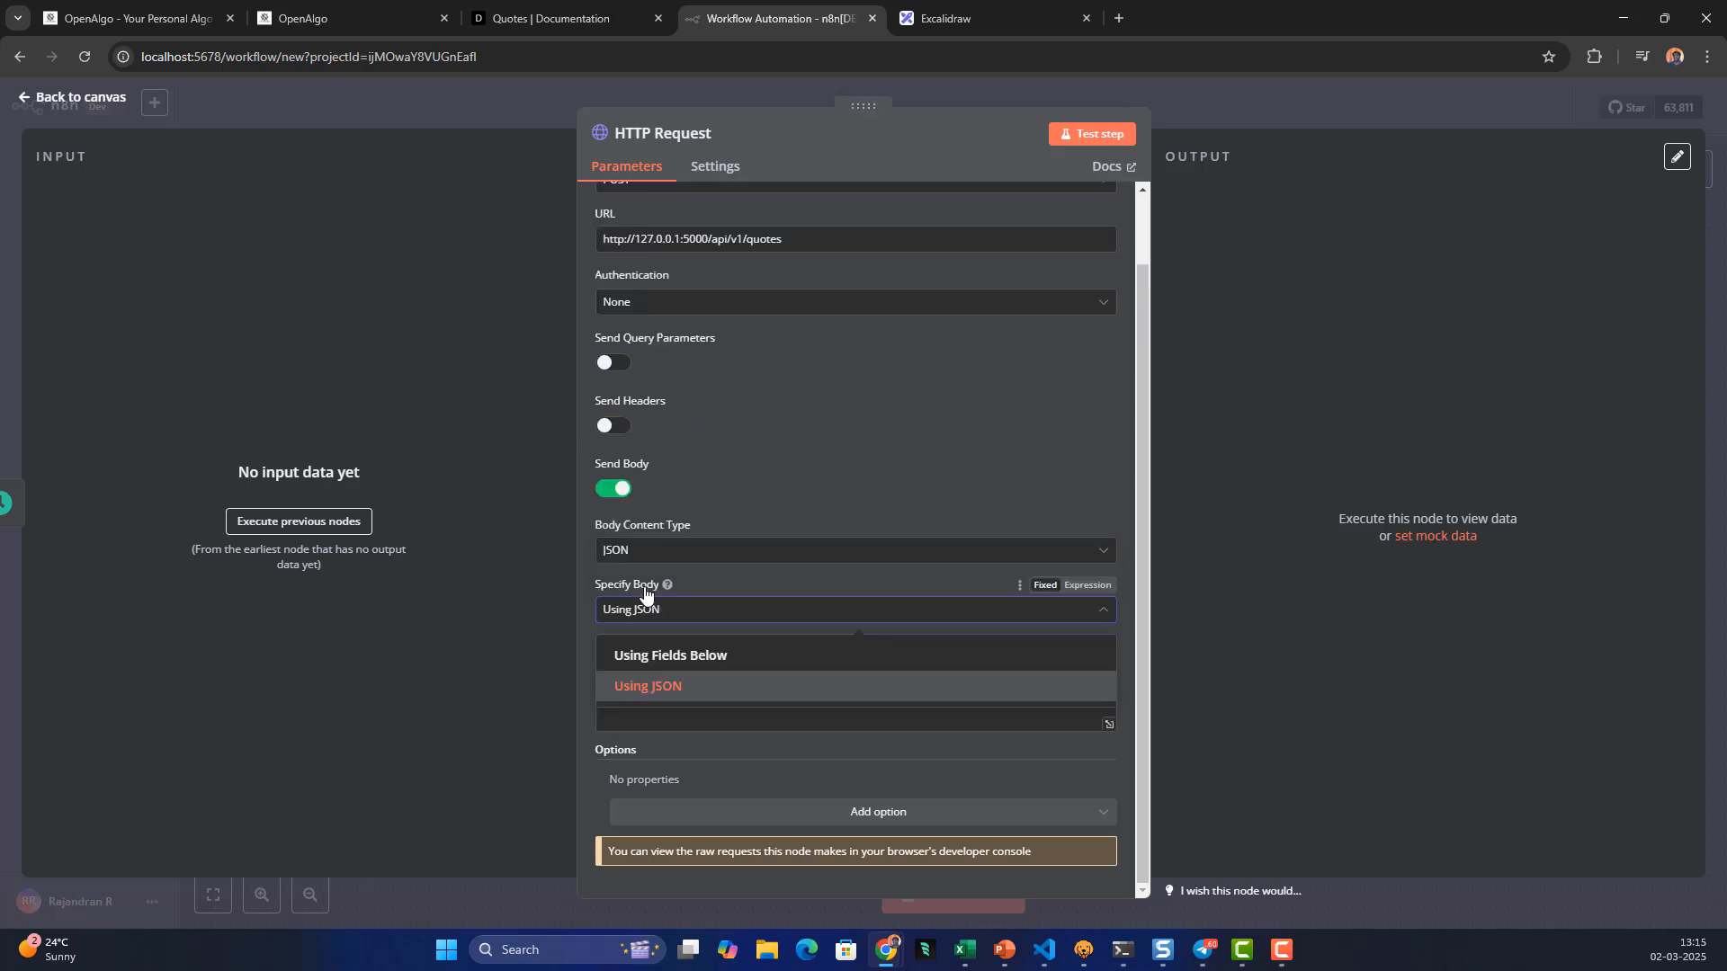
# Copy the sample API request from the Quotes documentation and paste it into the HTTP Request node's JSON body
pyautogui.click(539, 18)
pyautogui.moveTo(627, 591); pyautogui.dragTo(715, 515)
pyautogui.hotkey('ctrl', 'c')
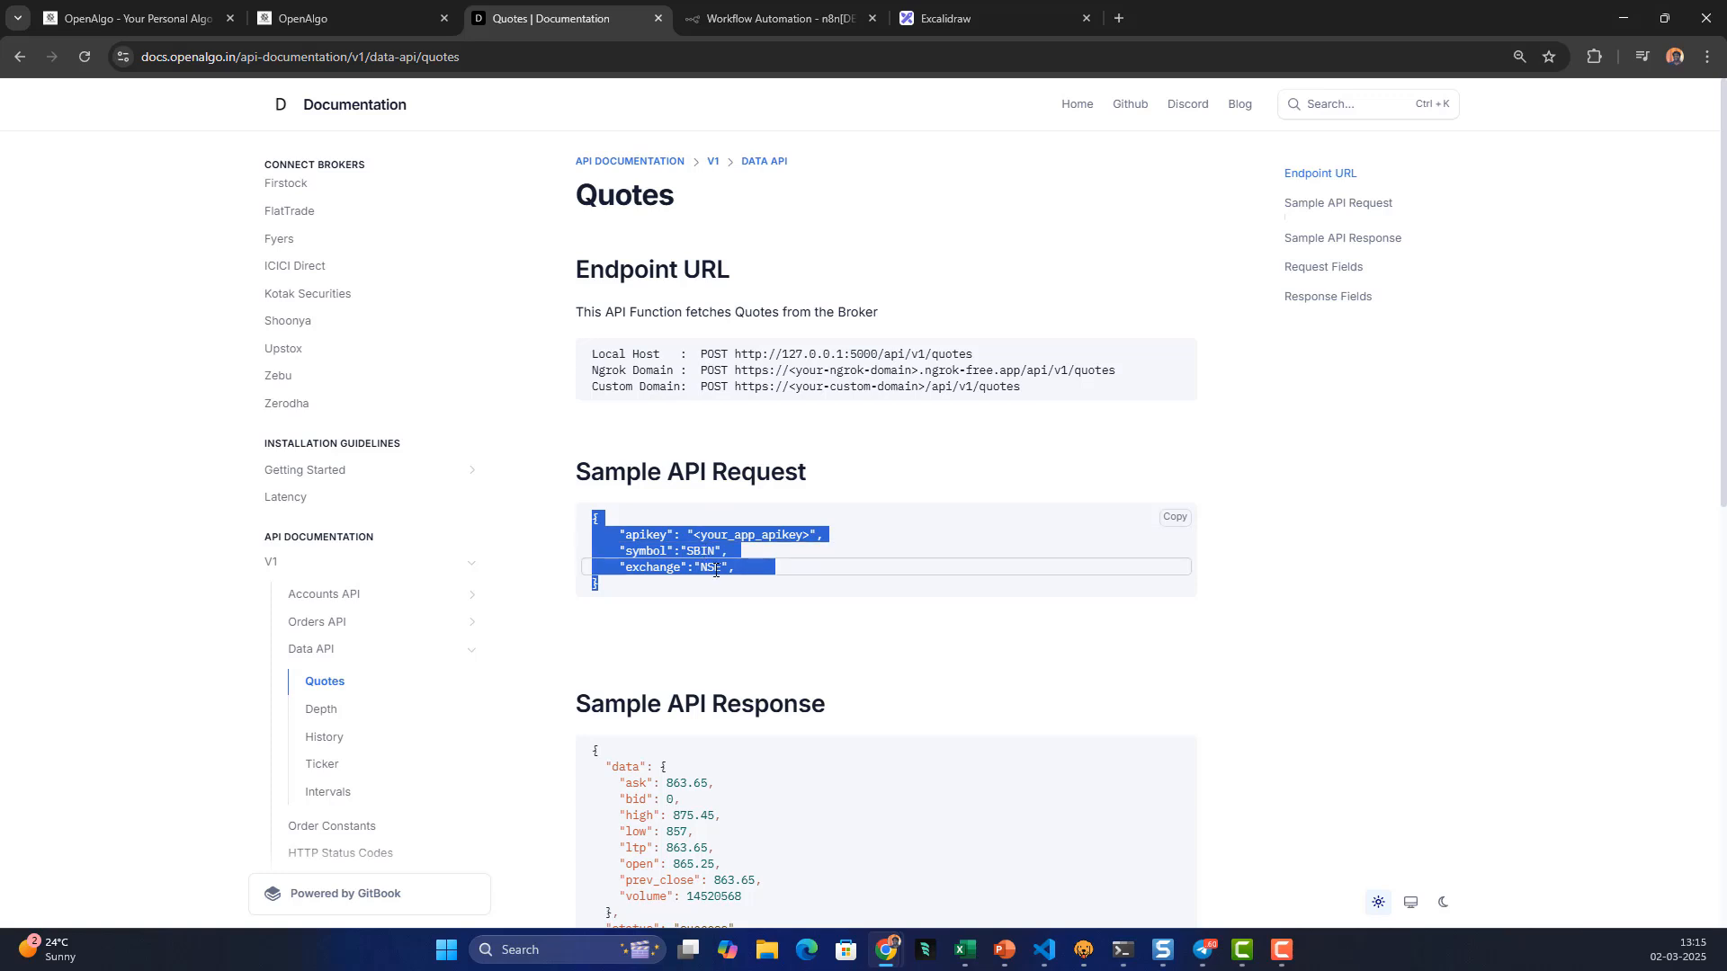
pyautogui.click(774, 18)
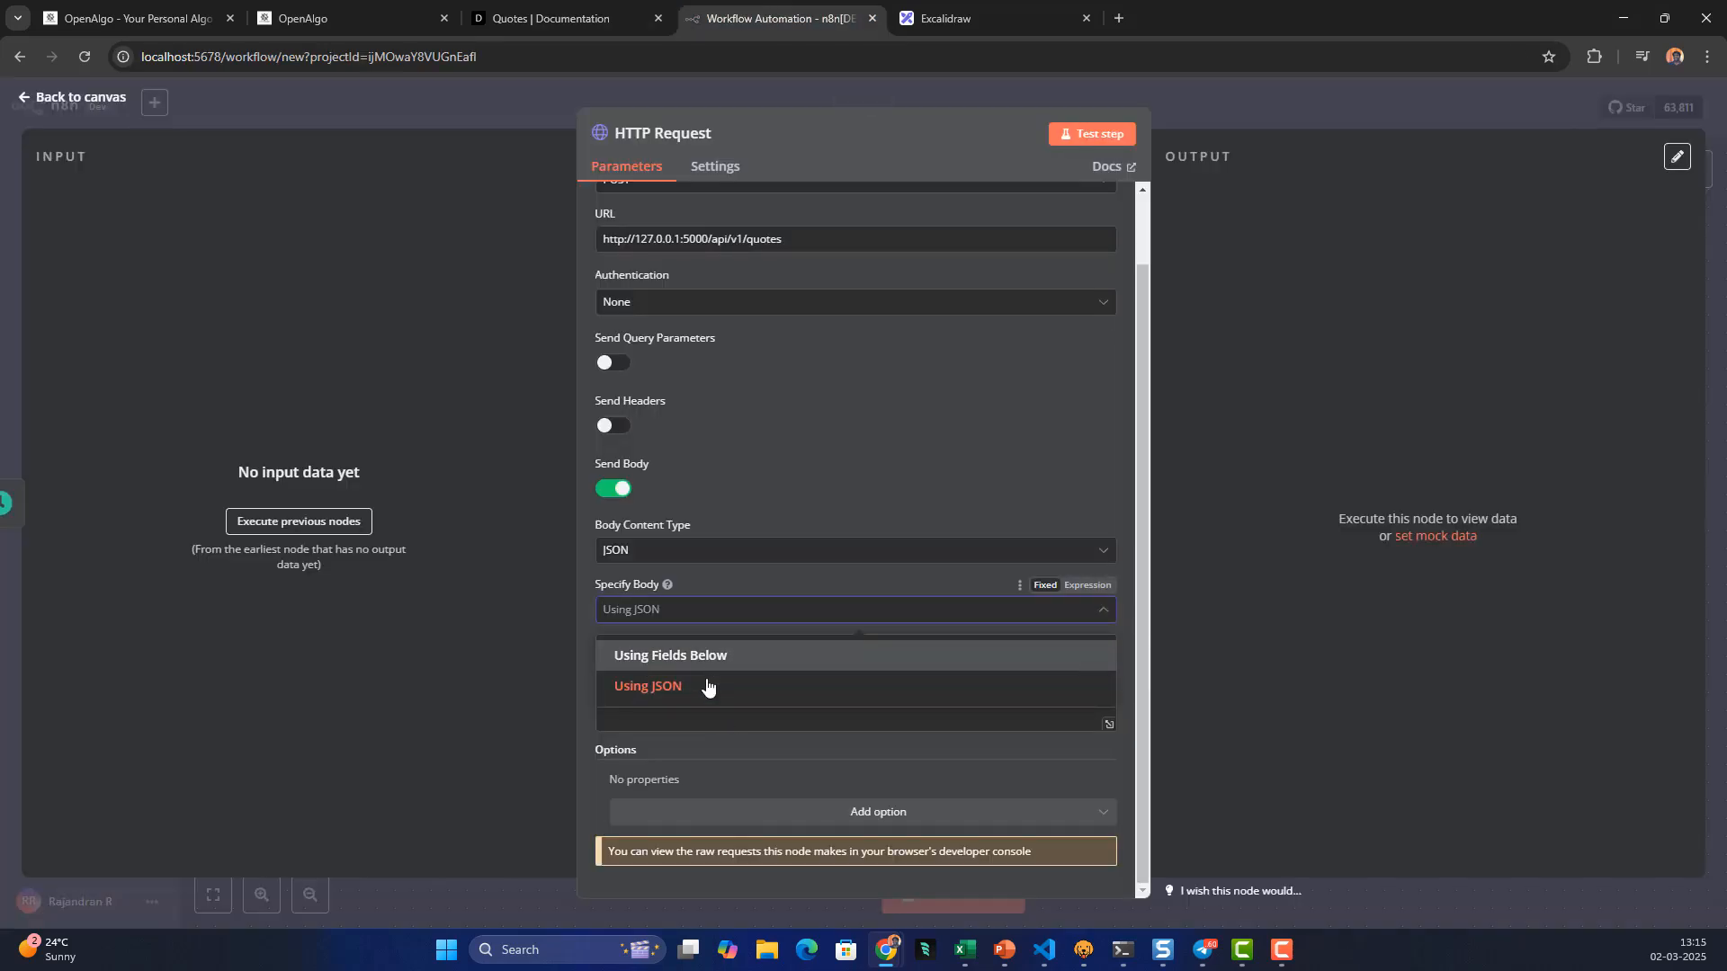
pyautogui.click(665, 715)
pyautogui.hotkey('ctrl', 'v')
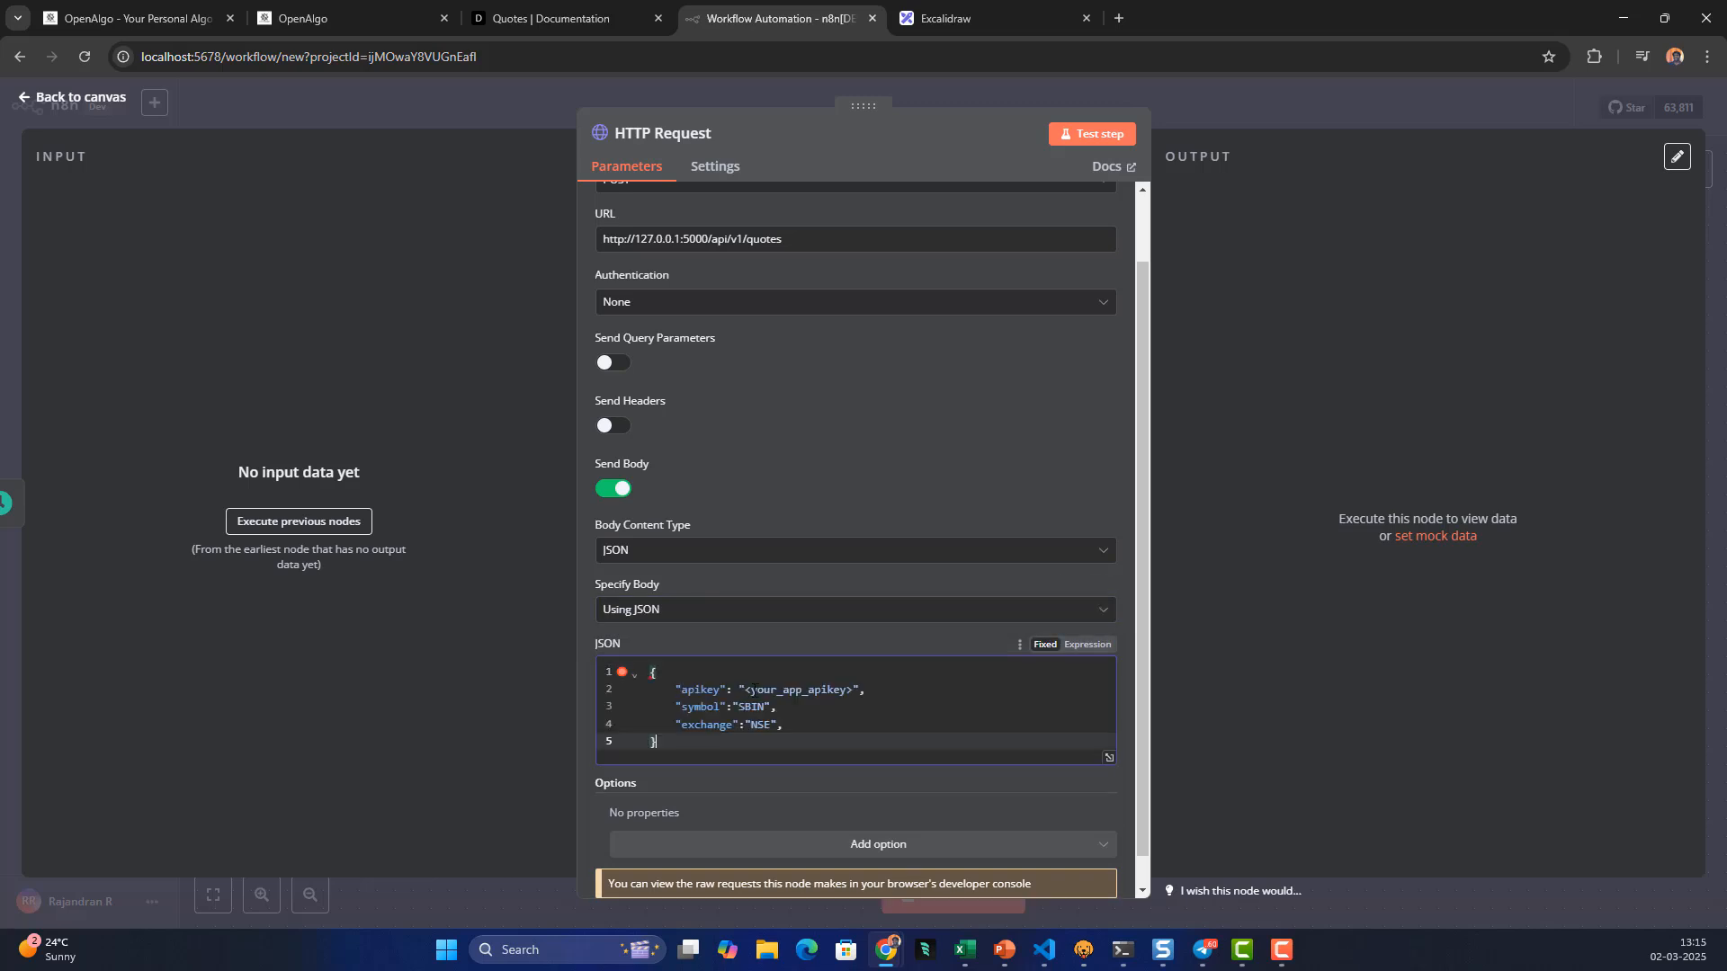
# Replace the apikey placeholder in the HTTP Request's JSON body with the API key copied from OpenAlgo's API Key page
pyautogui.moveTo(745, 691); pyautogui.dragTo(853, 691)
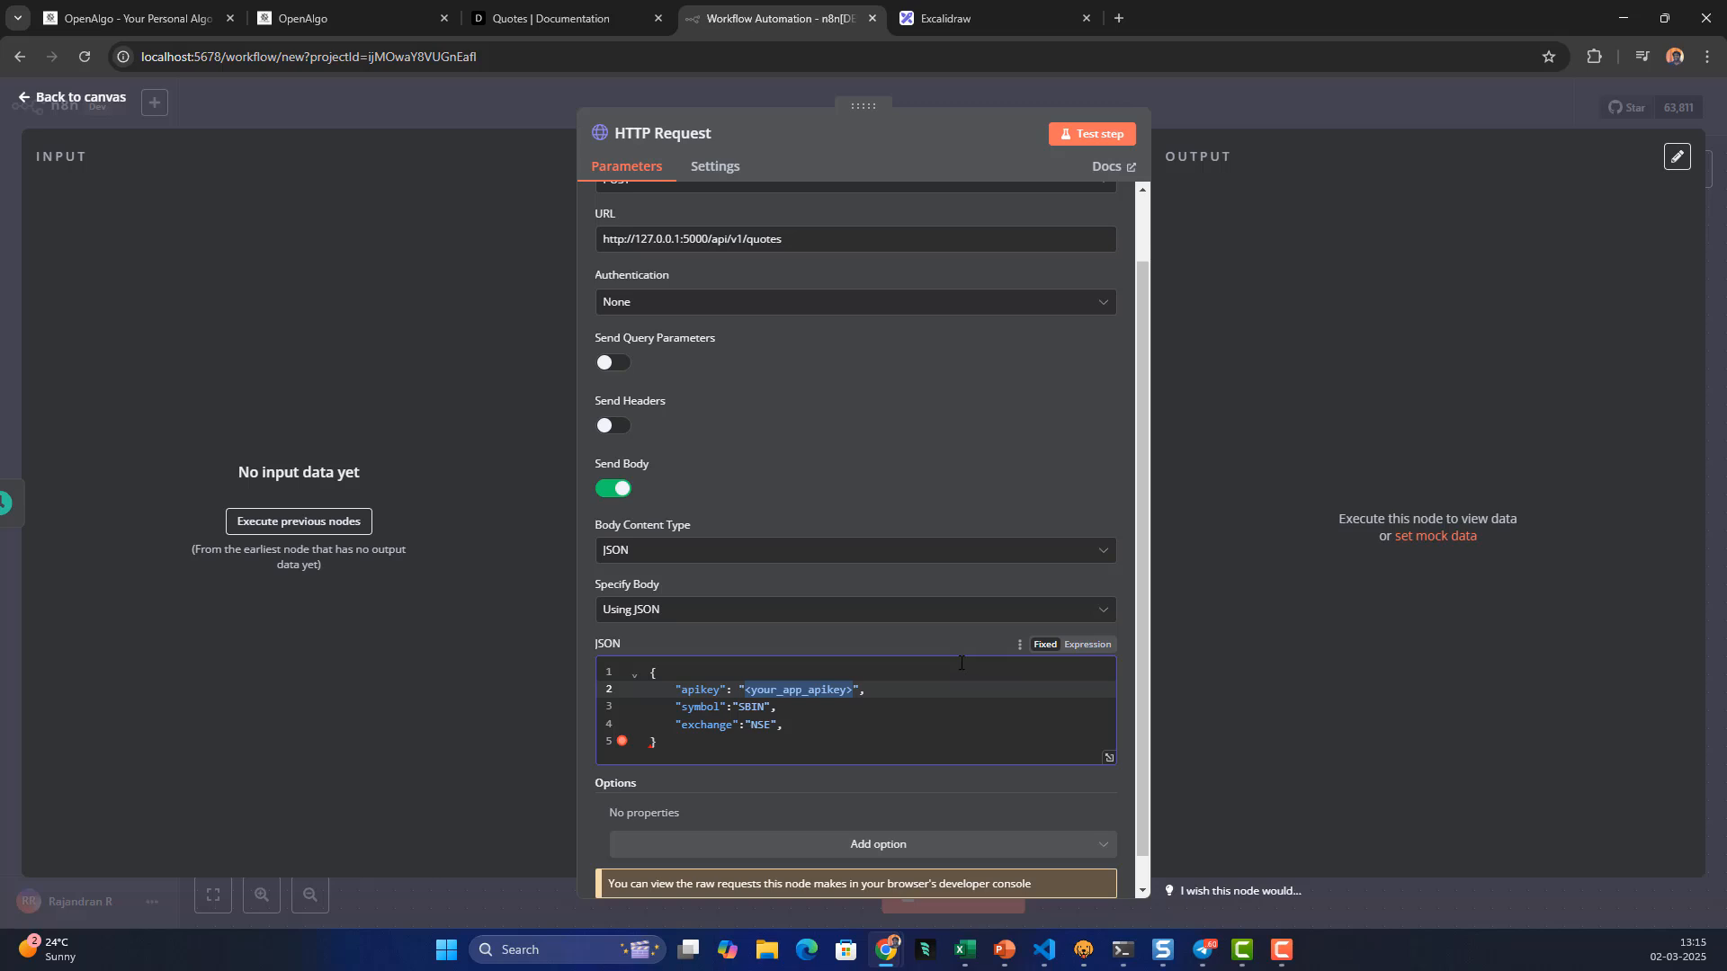
pyautogui.press('BackSpace')
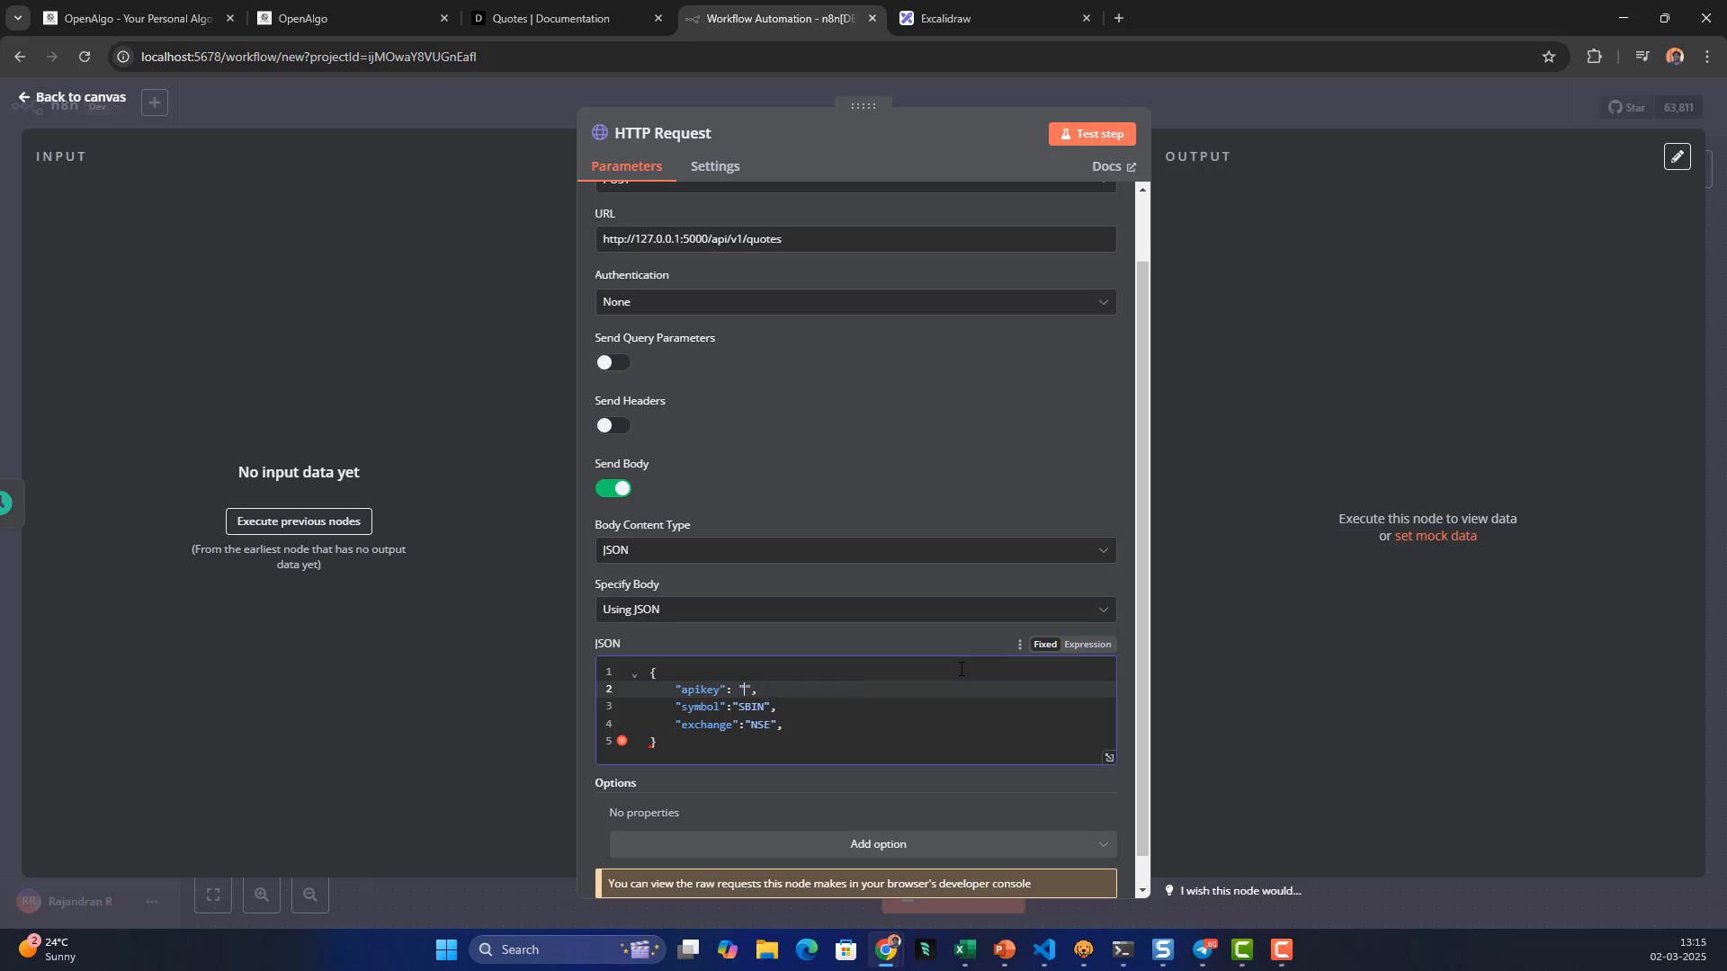
pyautogui.click(337, 13)
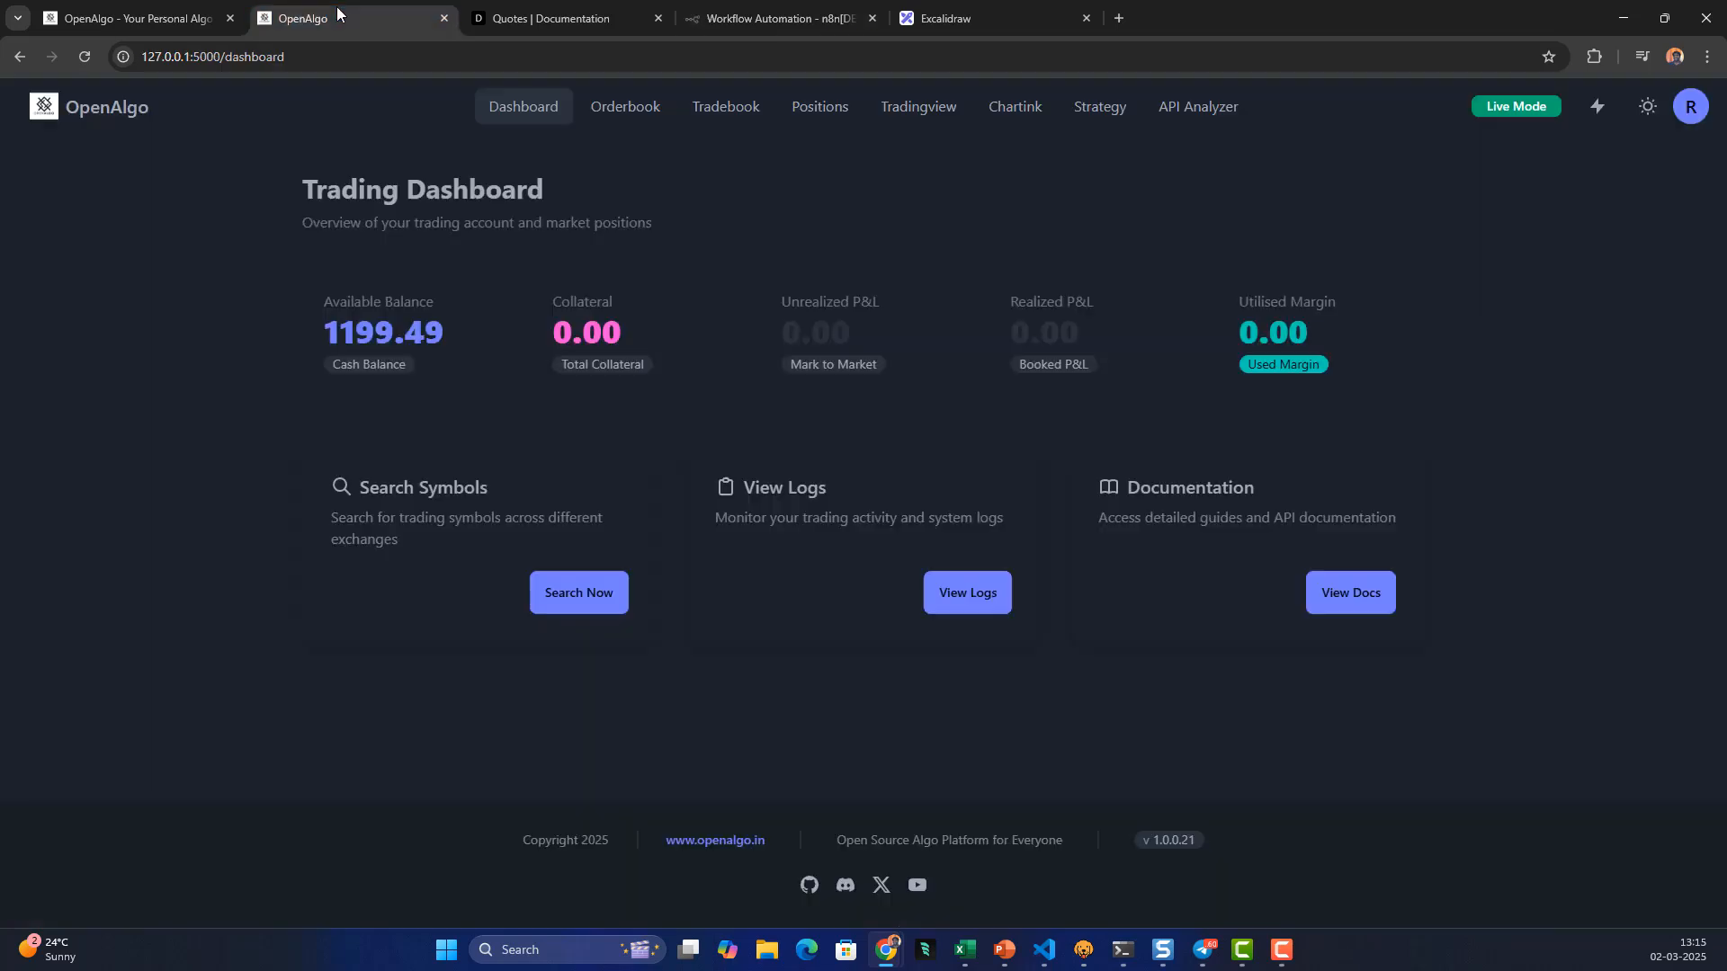
pyautogui.click(1689, 109)
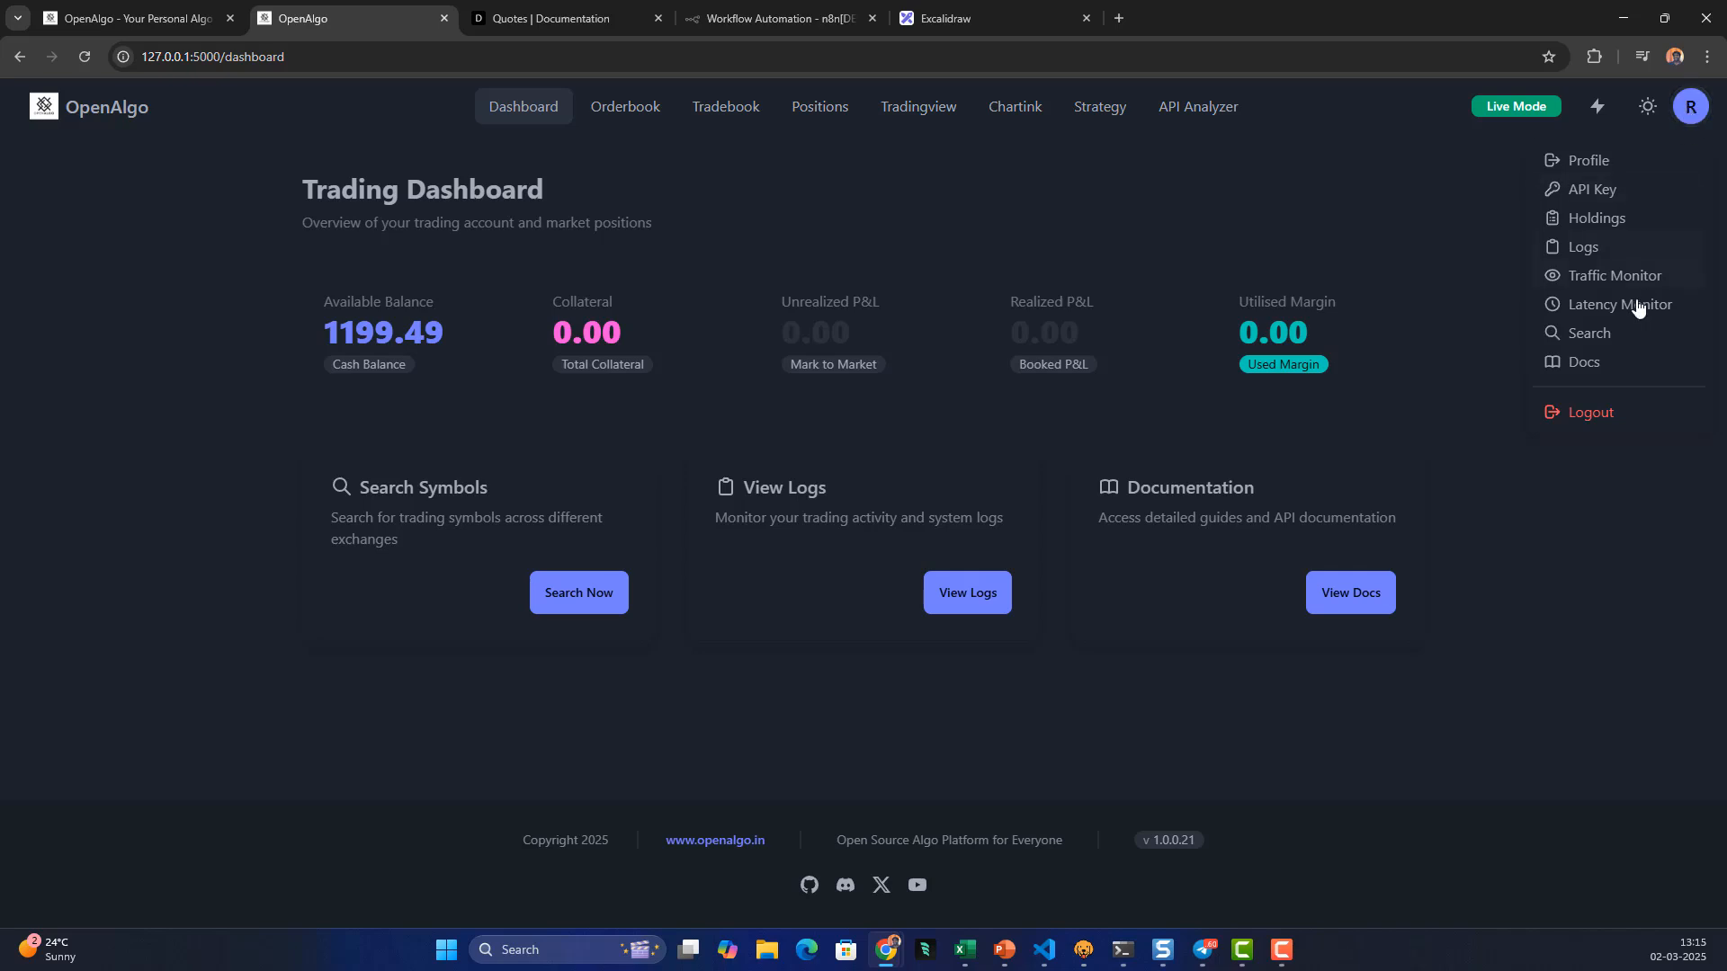
pyautogui.click(1592, 190)
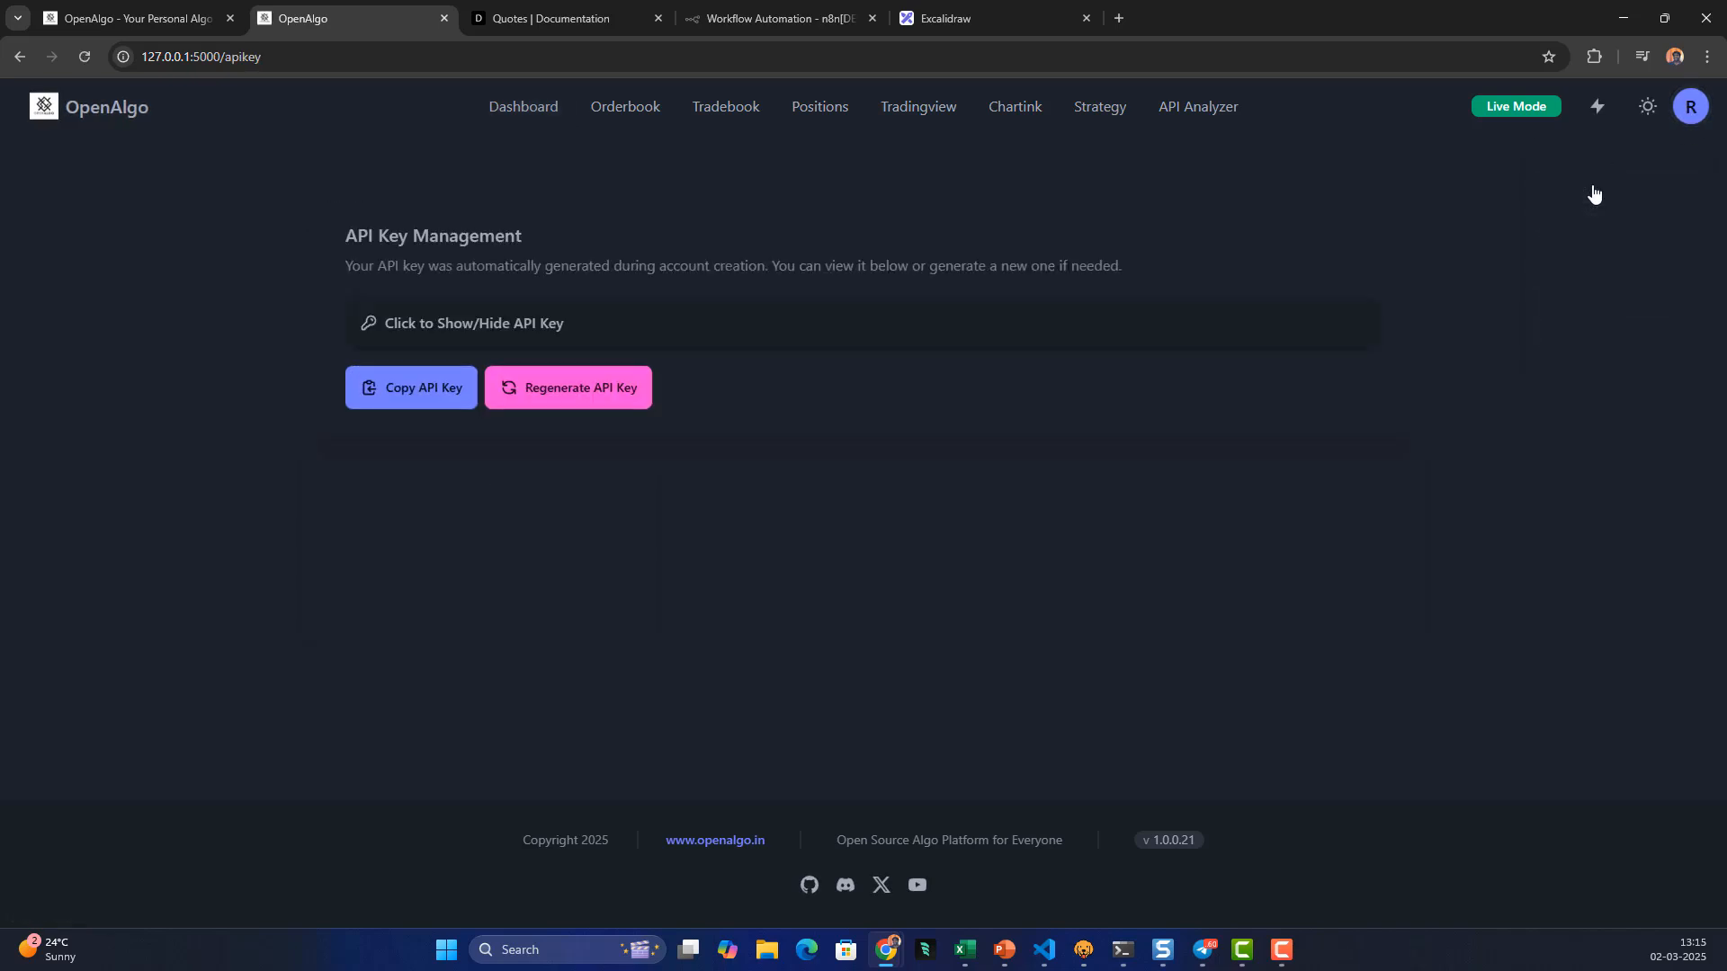
pyautogui.click(412, 387)
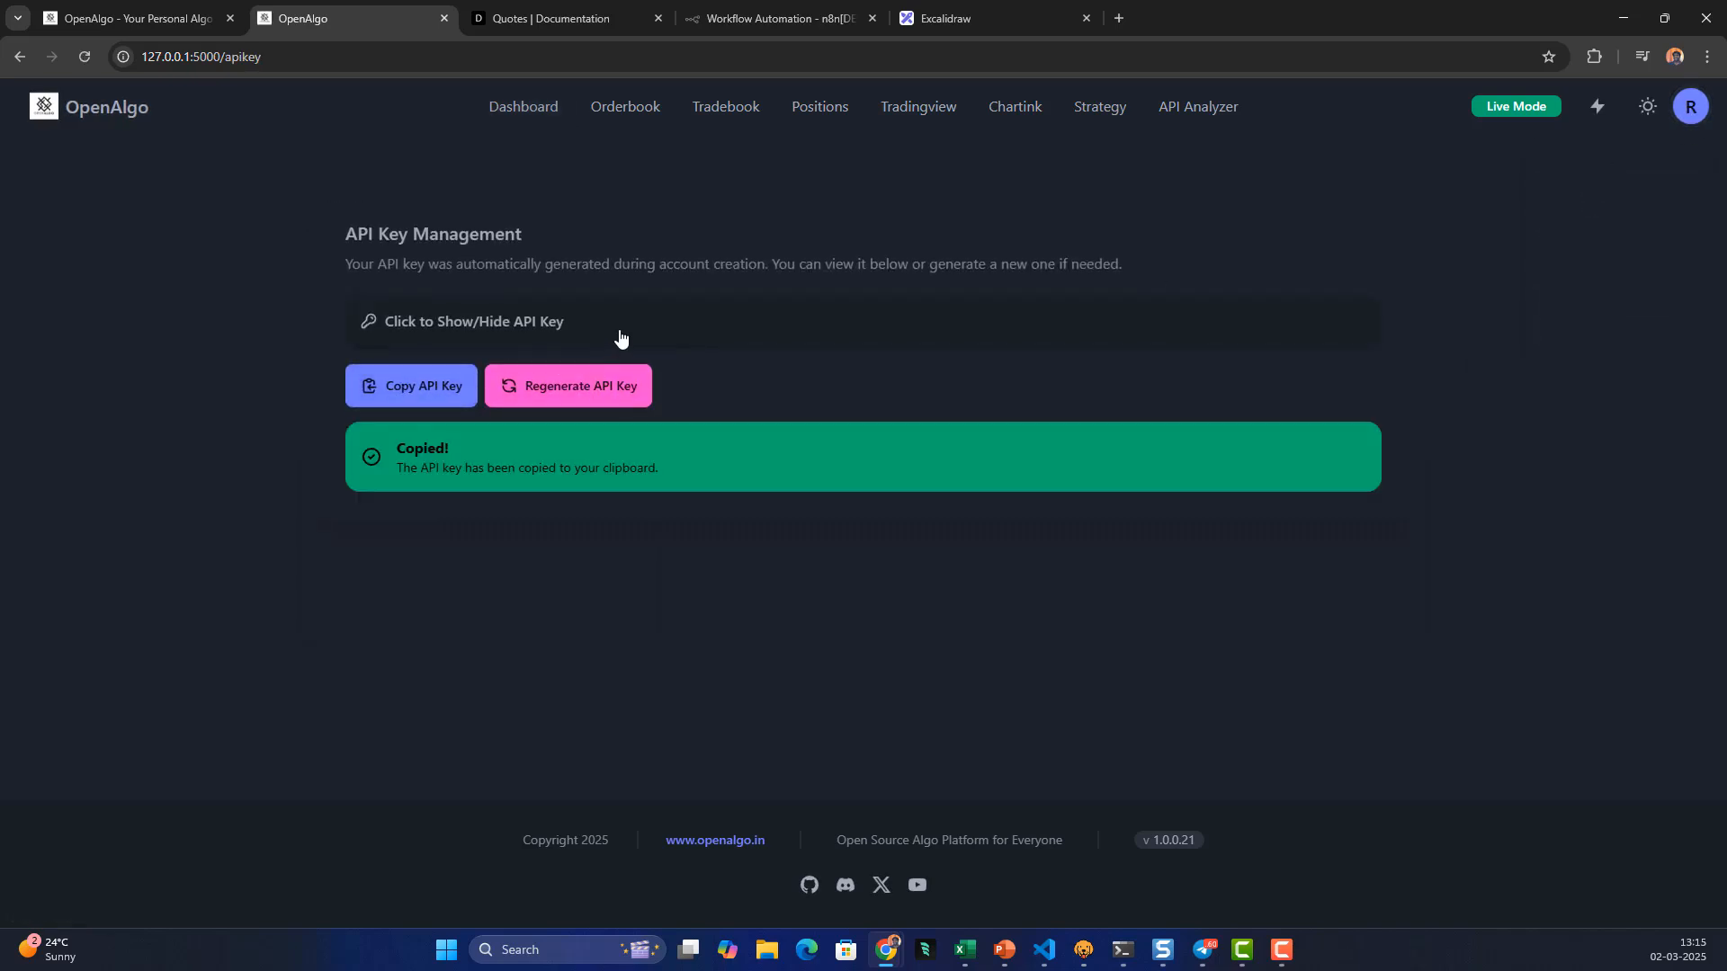
pyautogui.click(464, 319)
pyautogui.click(465, 321)
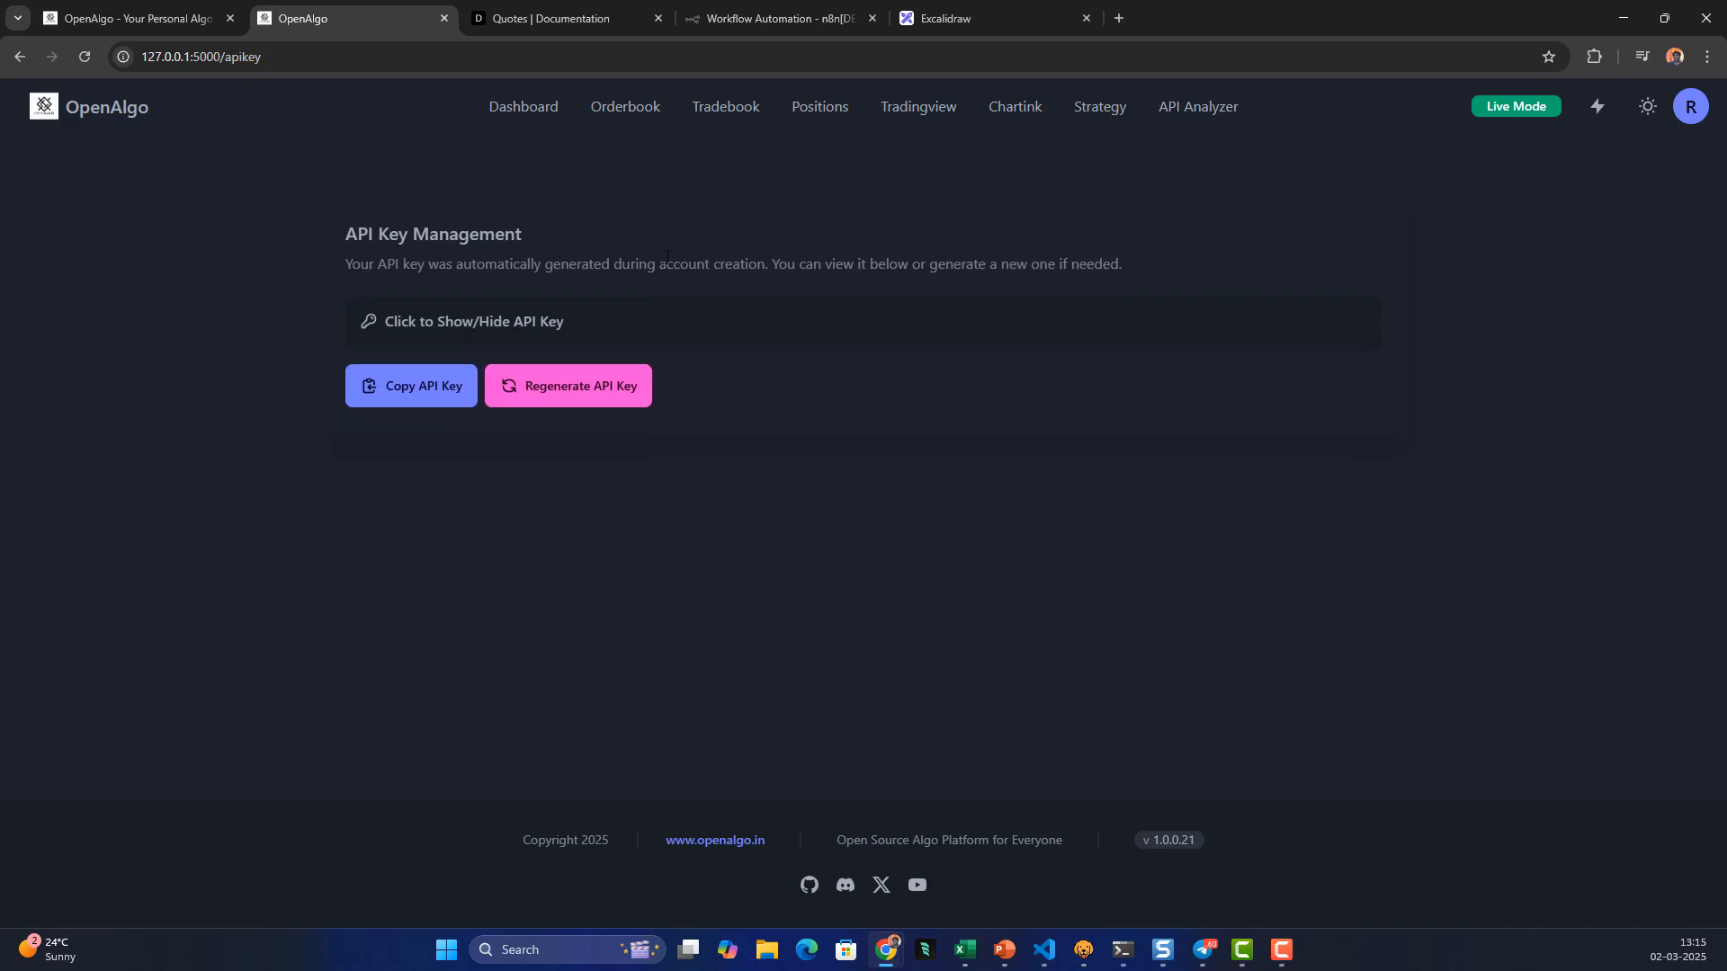
pyautogui.click(742, 20)
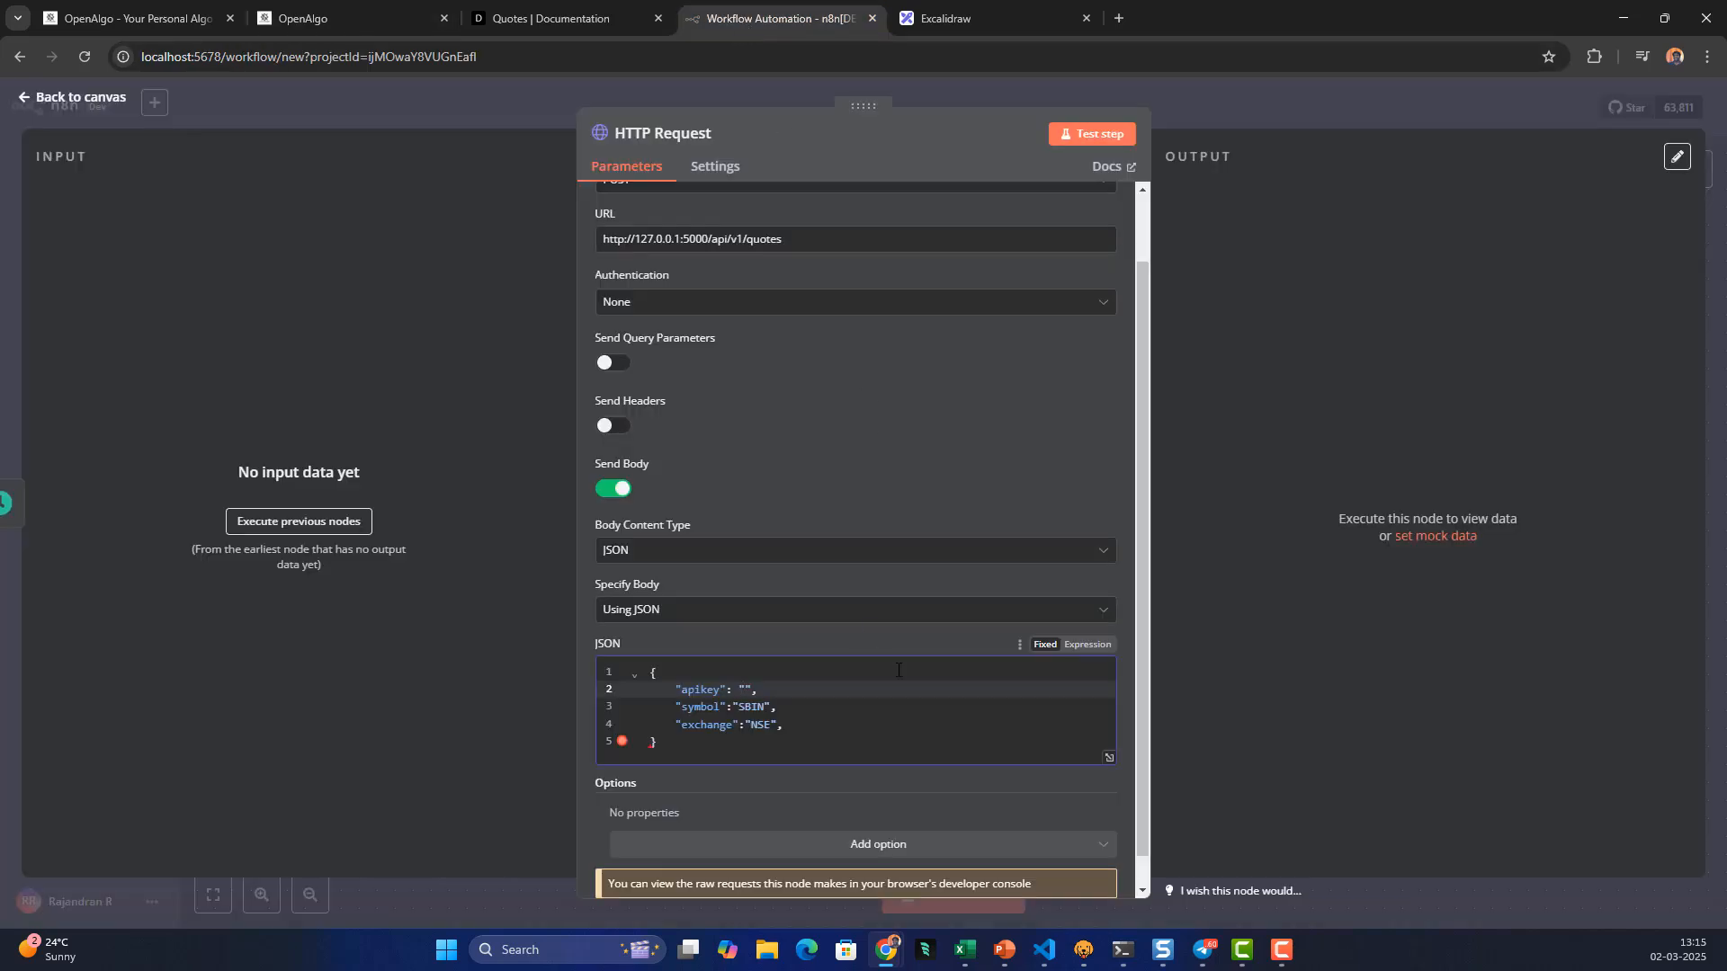
pyautogui.hotkey('ctrl', 'v')
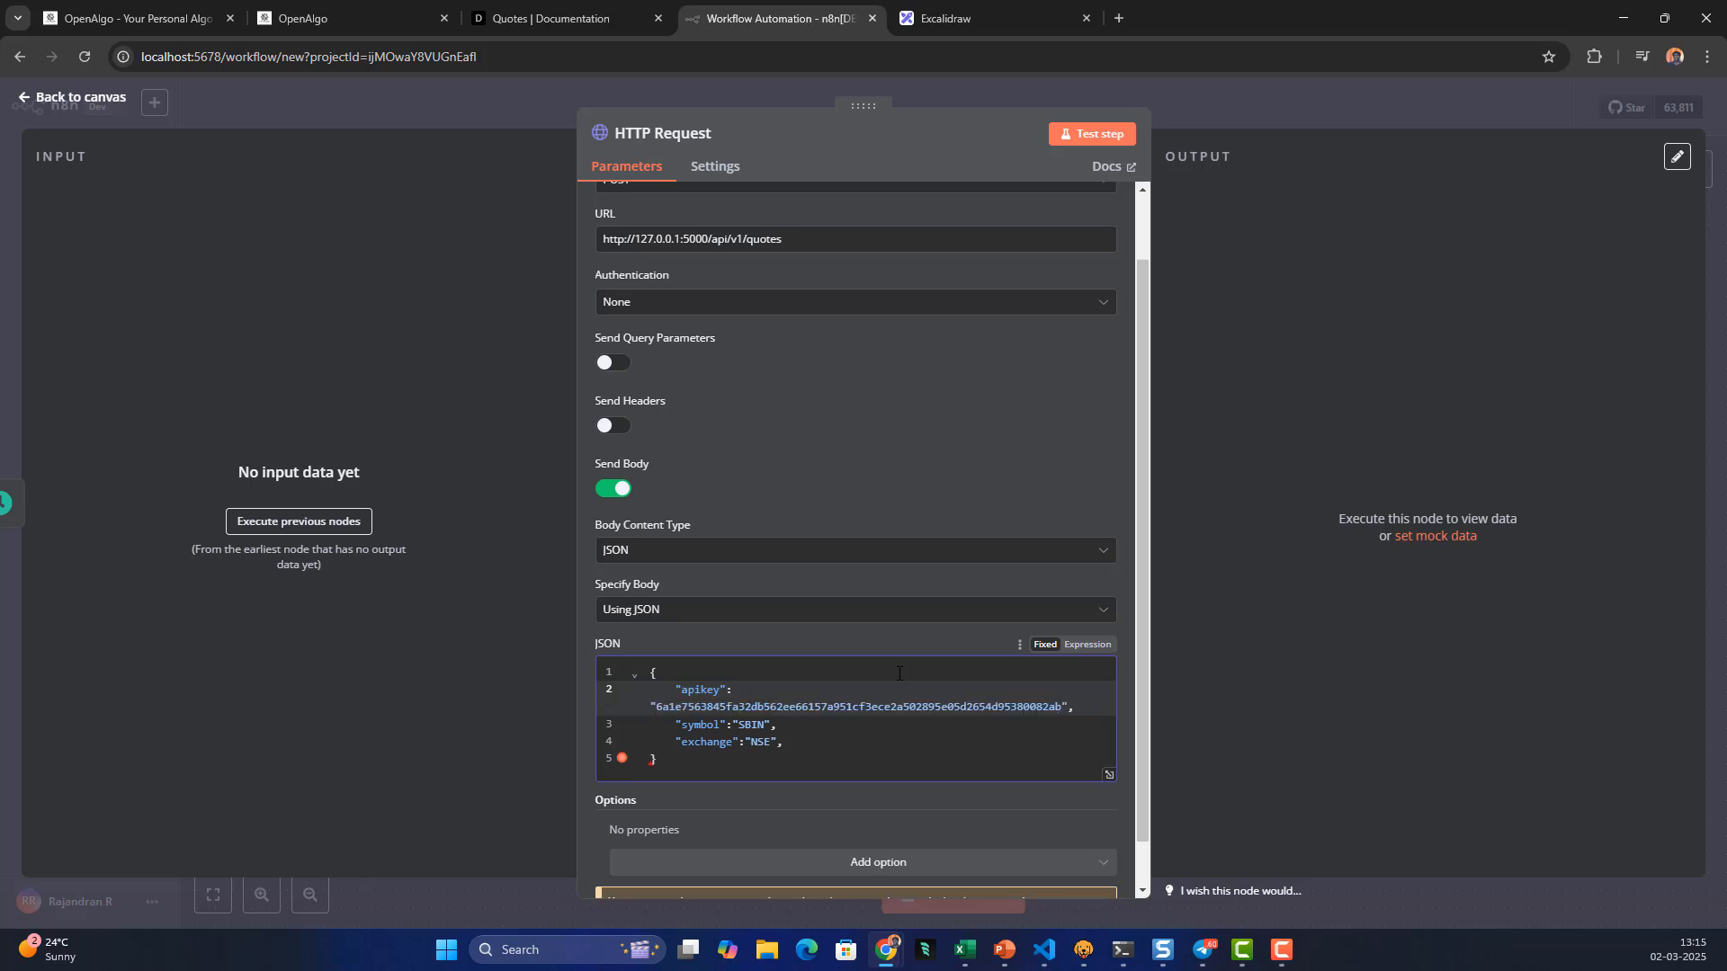
# Remove the trailing comma after the "NSE" exchange value in the JSON body
pyautogui.click(791, 744)
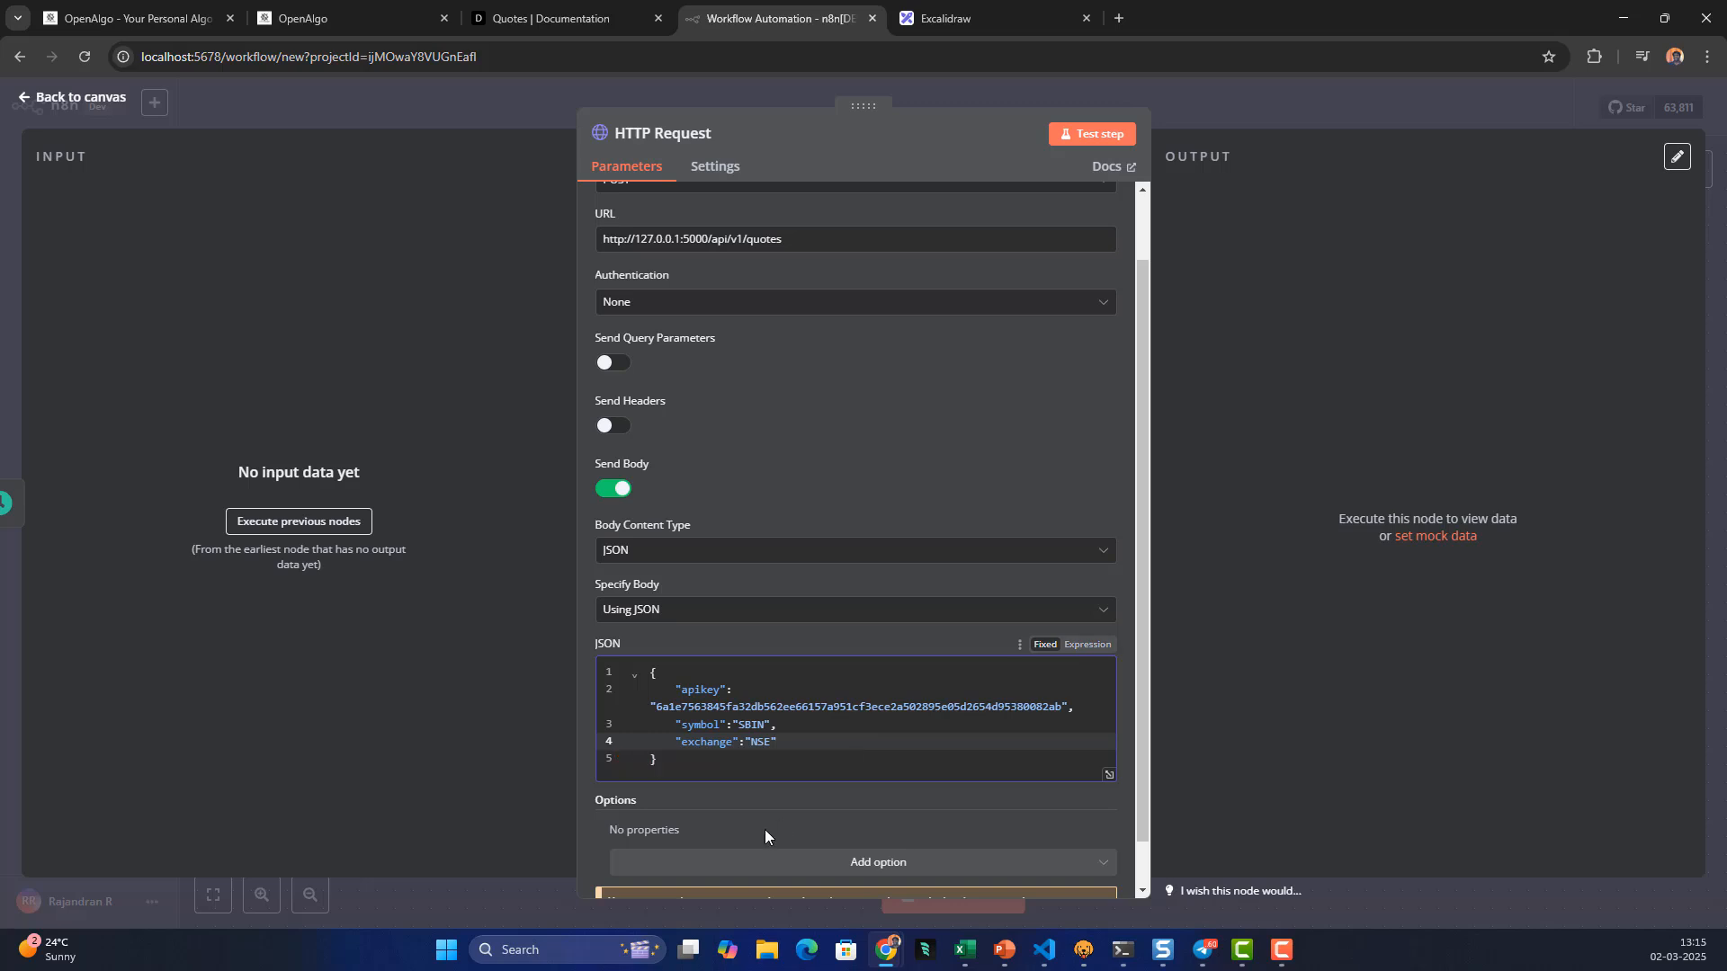
pyautogui.click(872, 698)
pyautogui.scroll(-1, 925, 652)
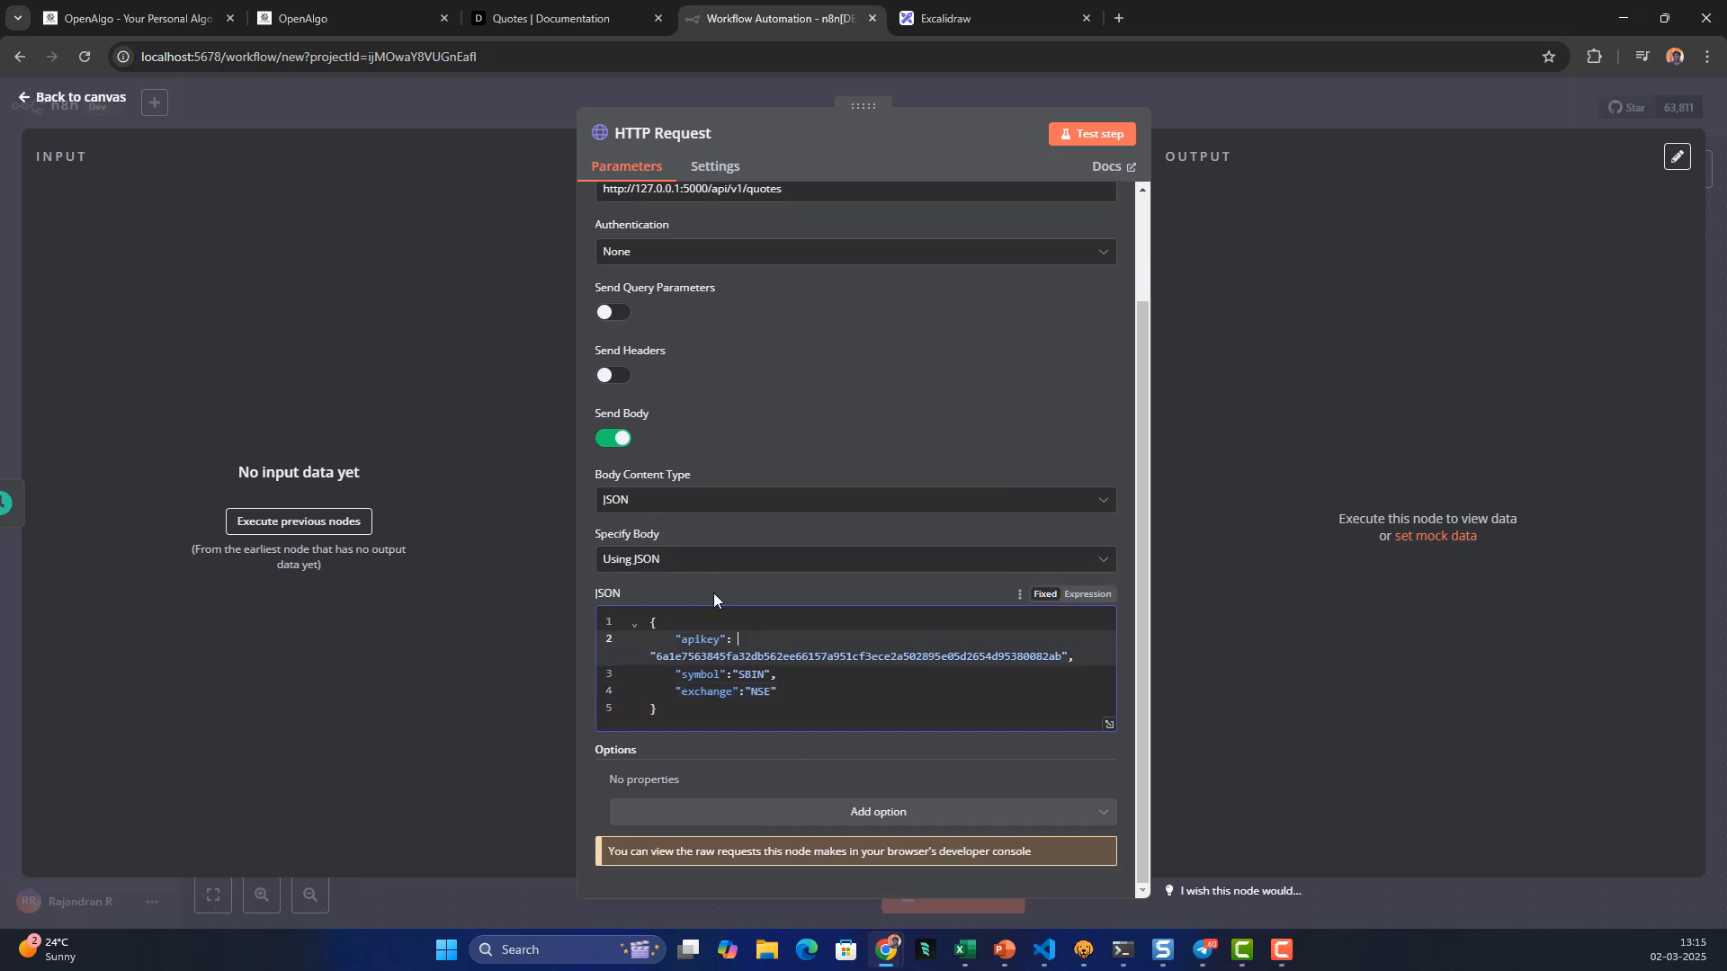
# Test the HTTP Request step and examine the ltp and volume fields in its output
pyautogui.click(1076, 133)
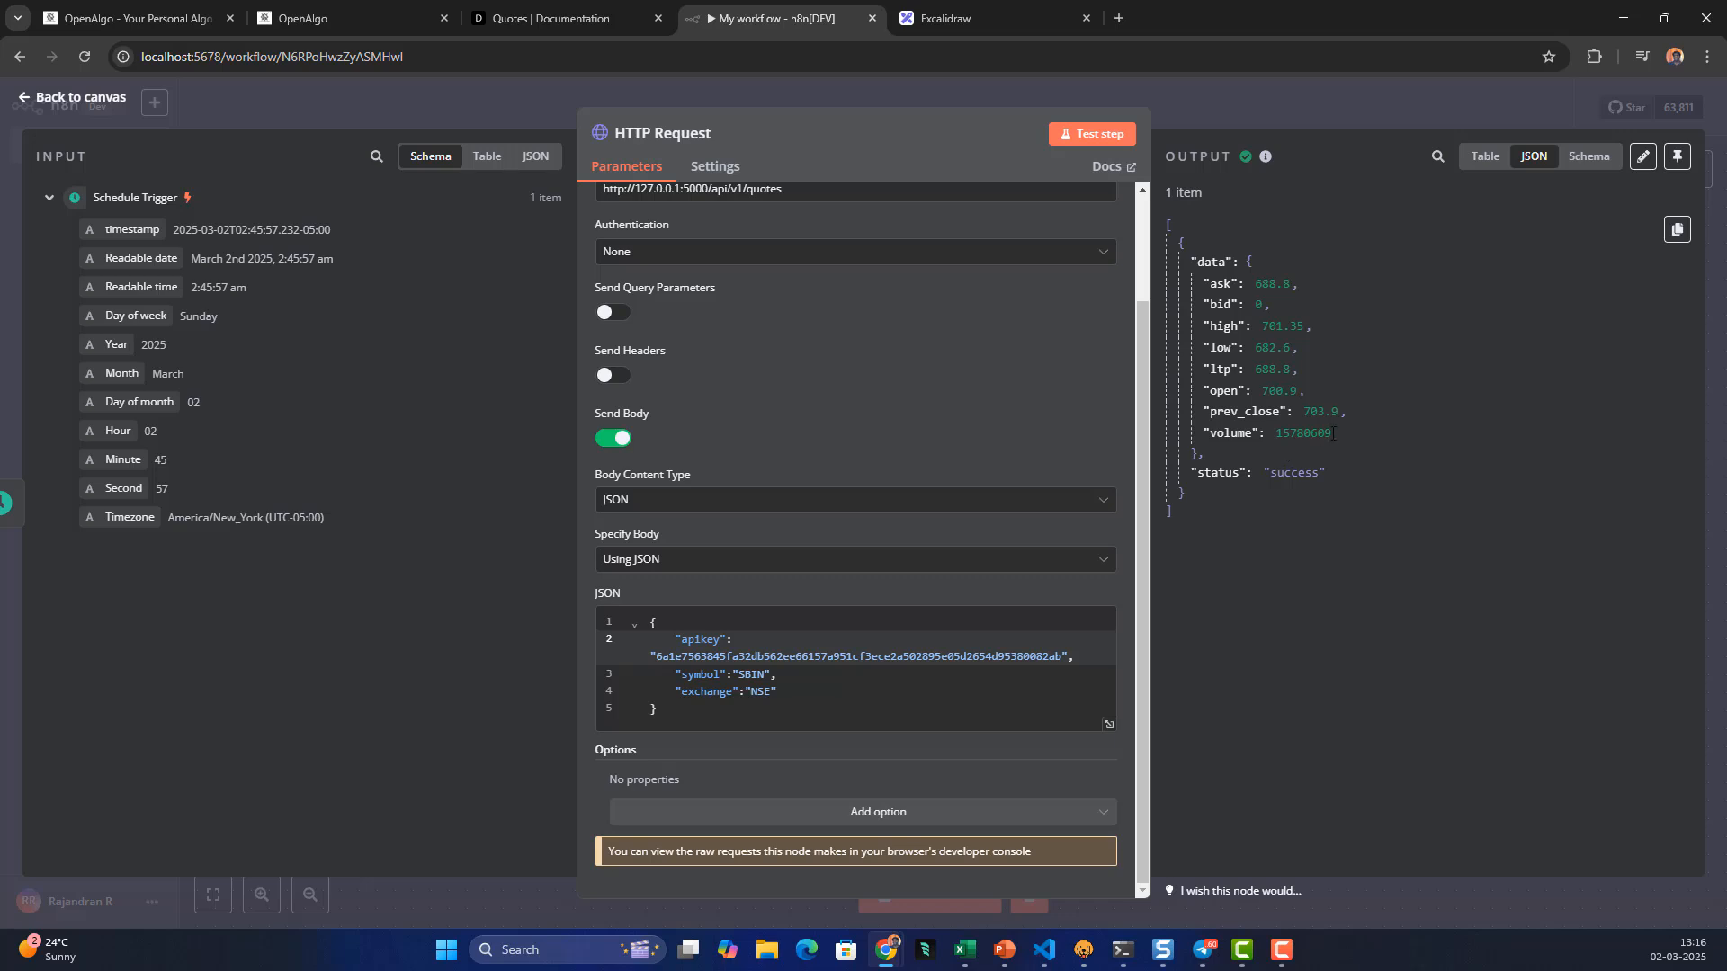
pyautogui.doubleClick(1214, 370)
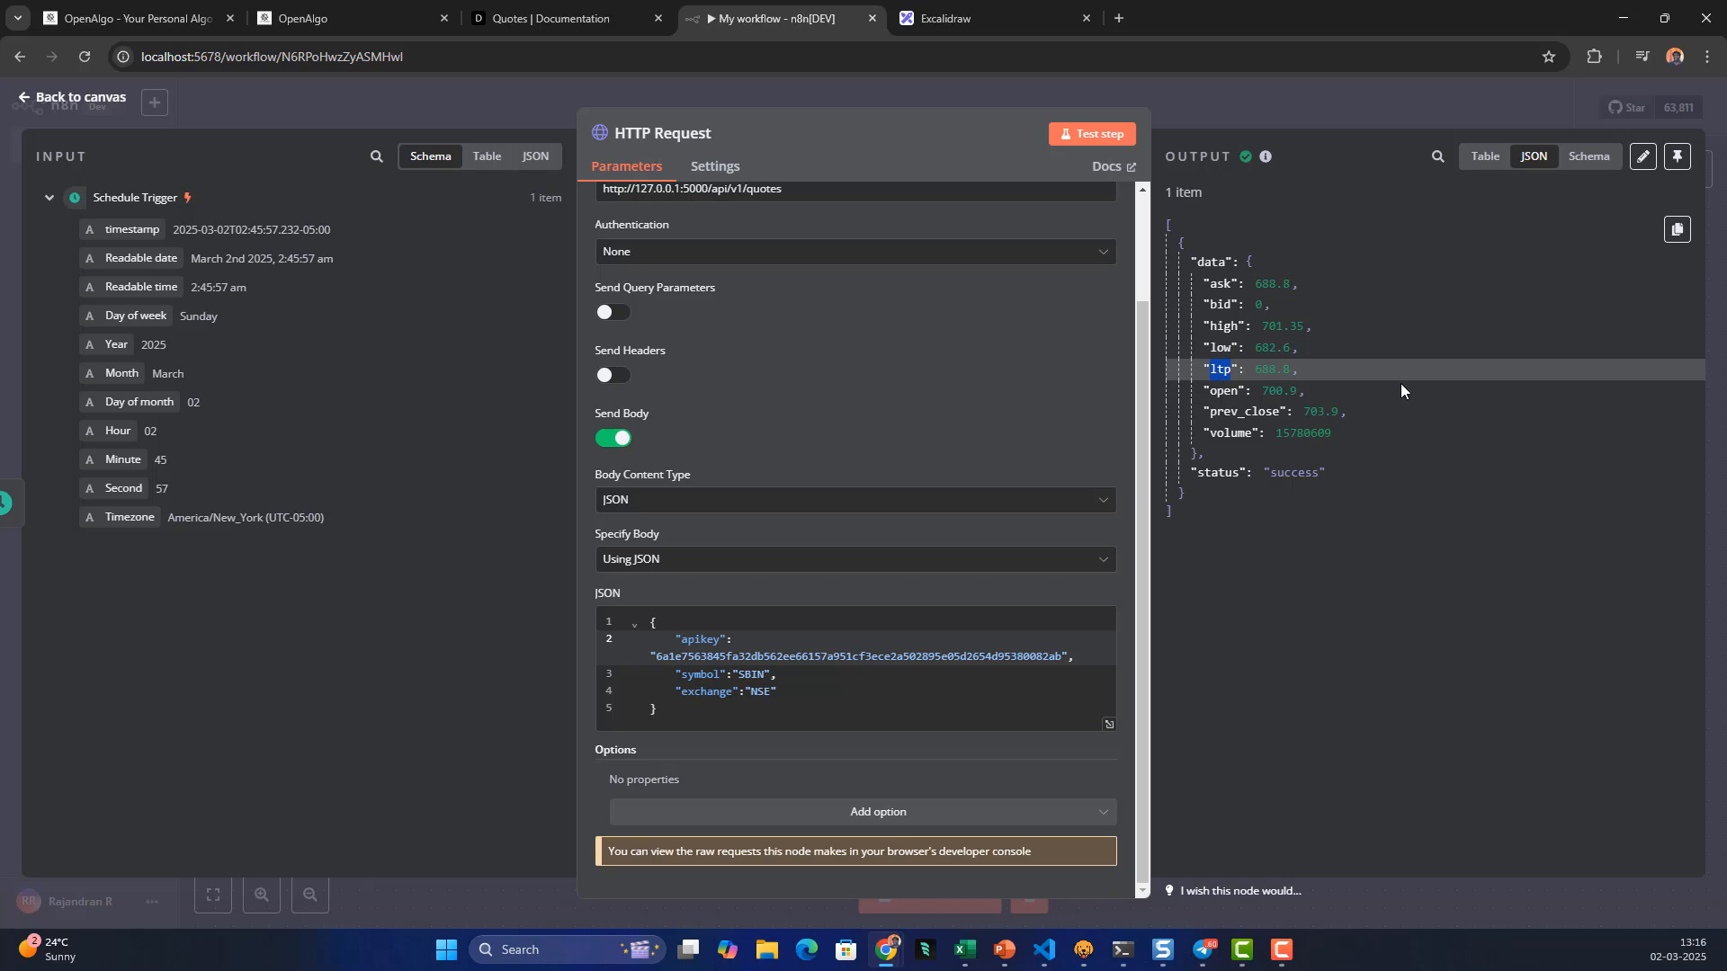
pyautogui.click(1220, 370)
pyautogui.doubleClick(1226, 433)
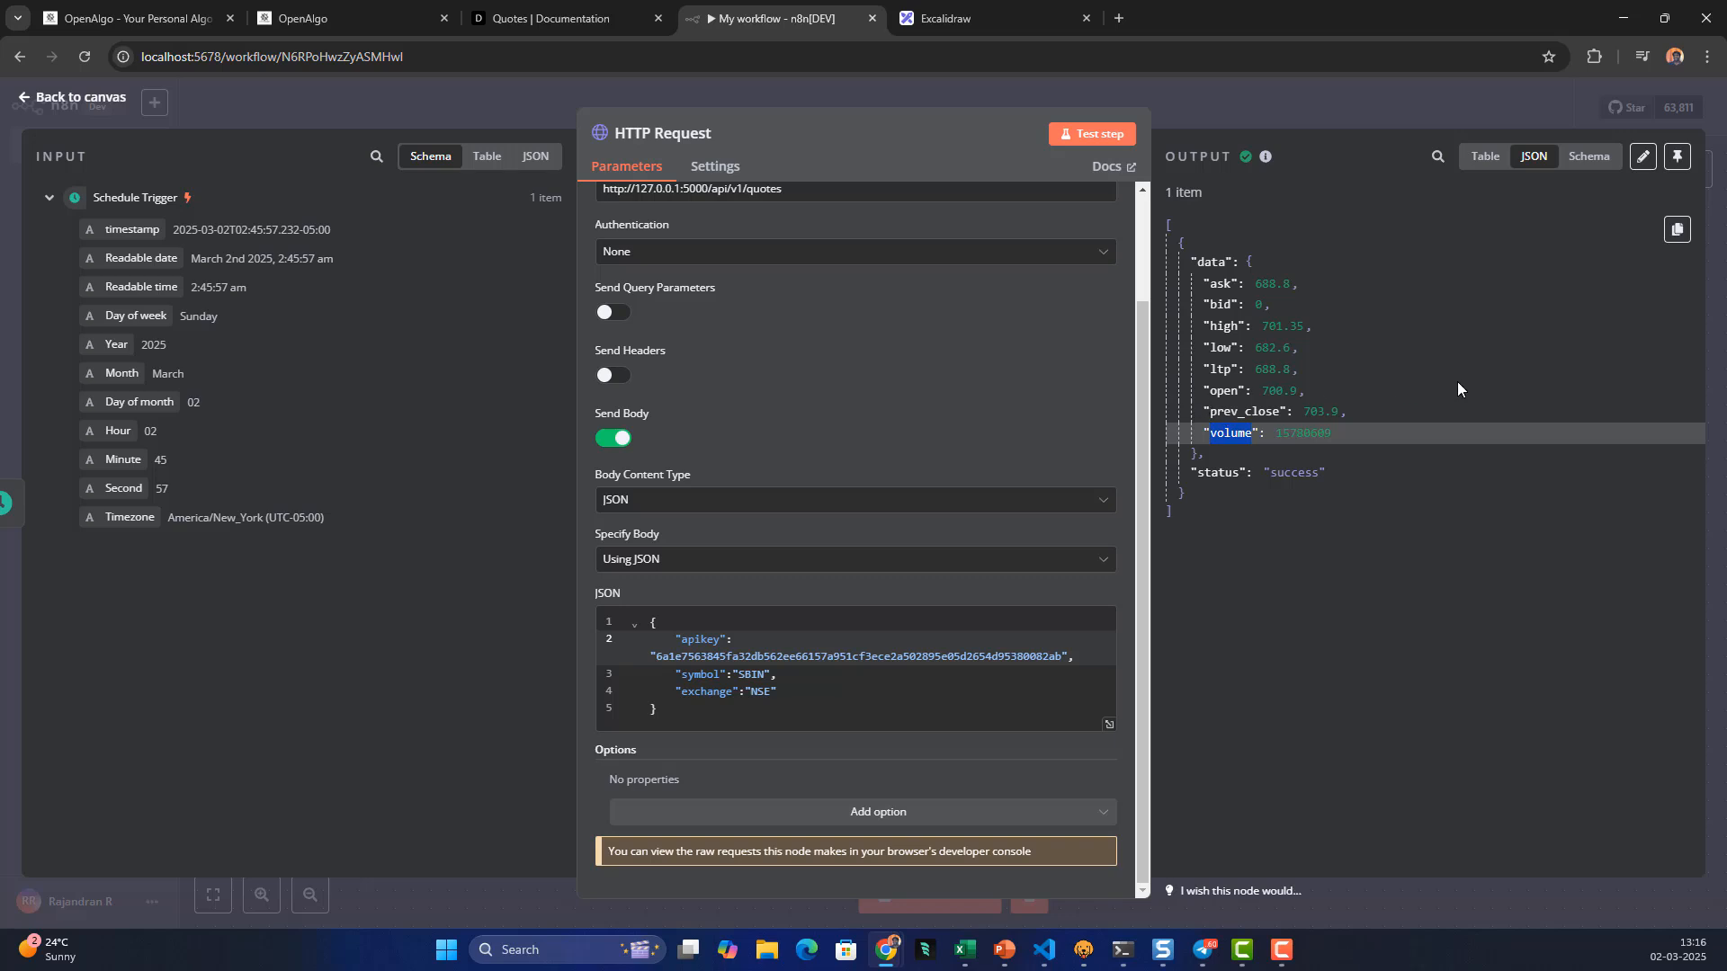
# Return to the canvas and add a Telegram node with the "Send a text message" action after the HTTP Request
pyautogui.click(66, 98)
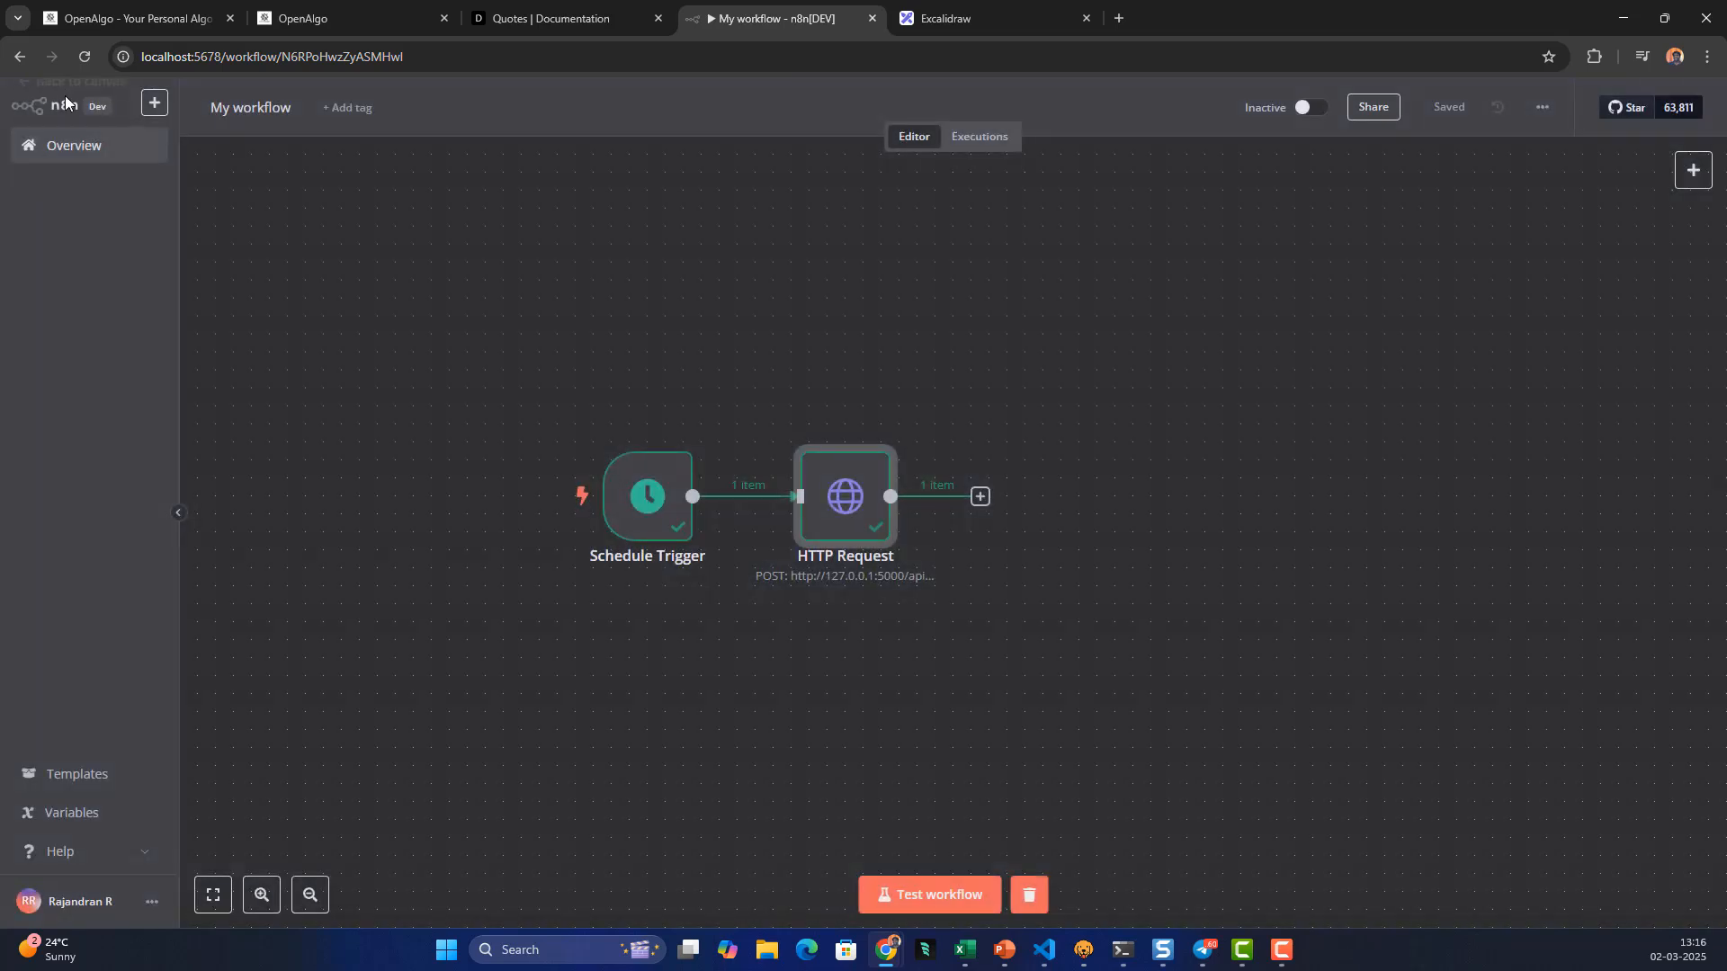
pyautogui.click(981, 497)
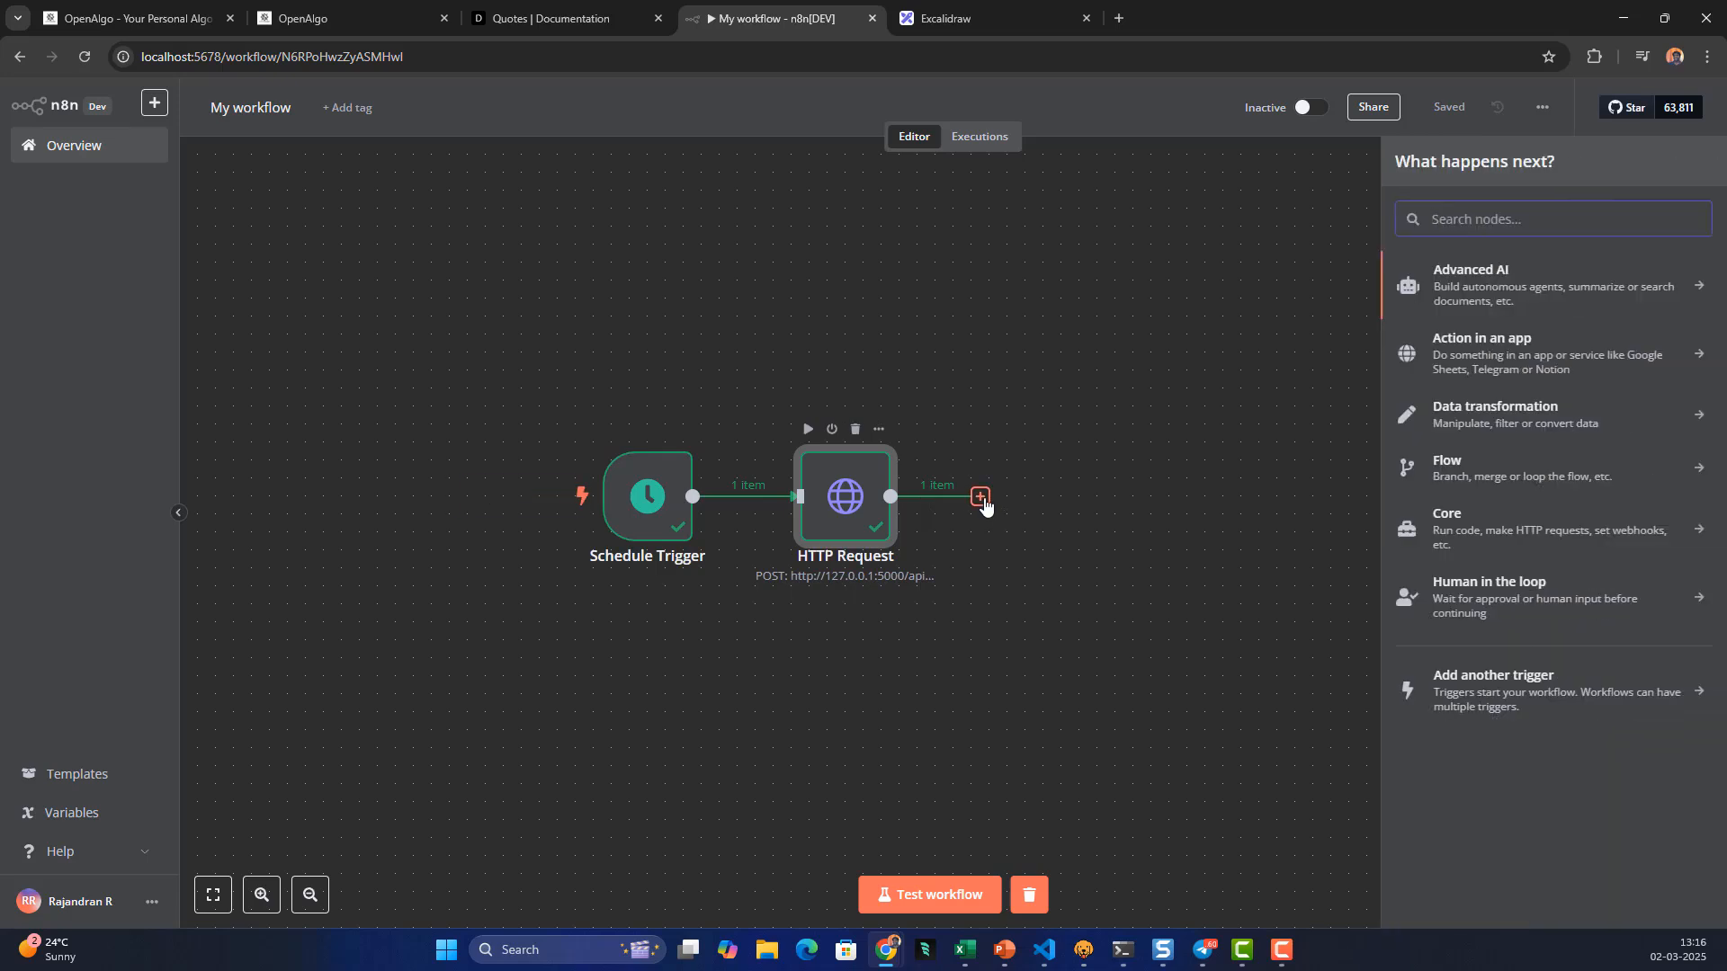
pyautogui.write('tele')
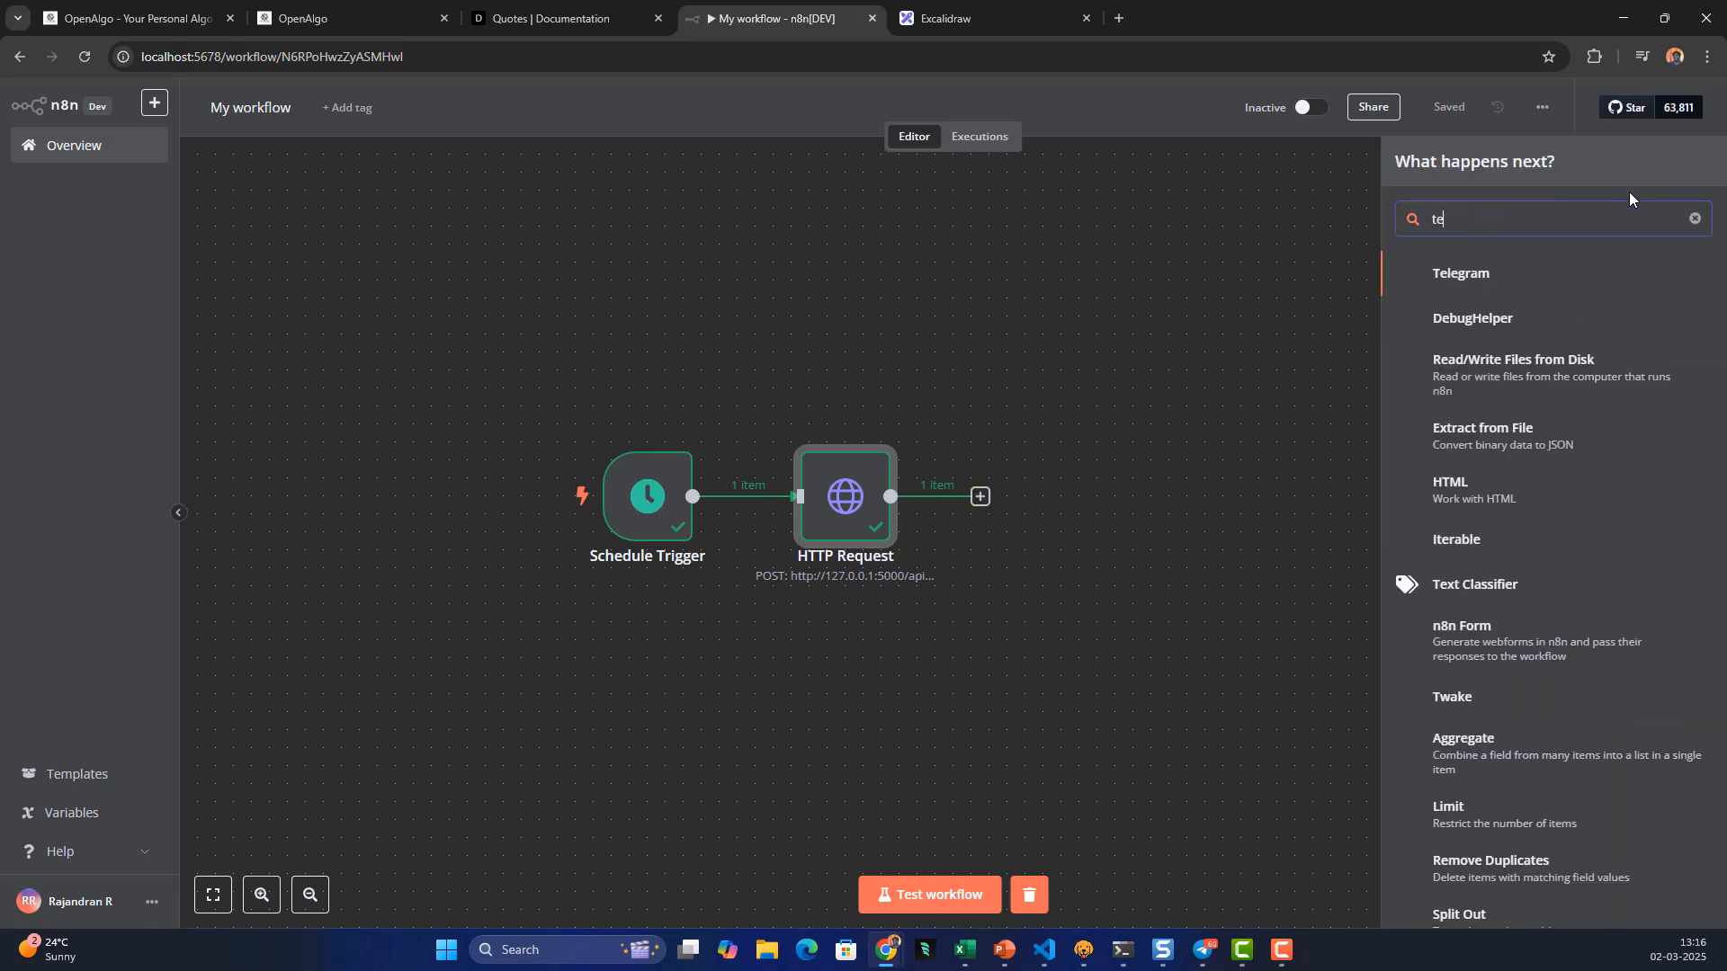
pyautogui.click(1469, 279)
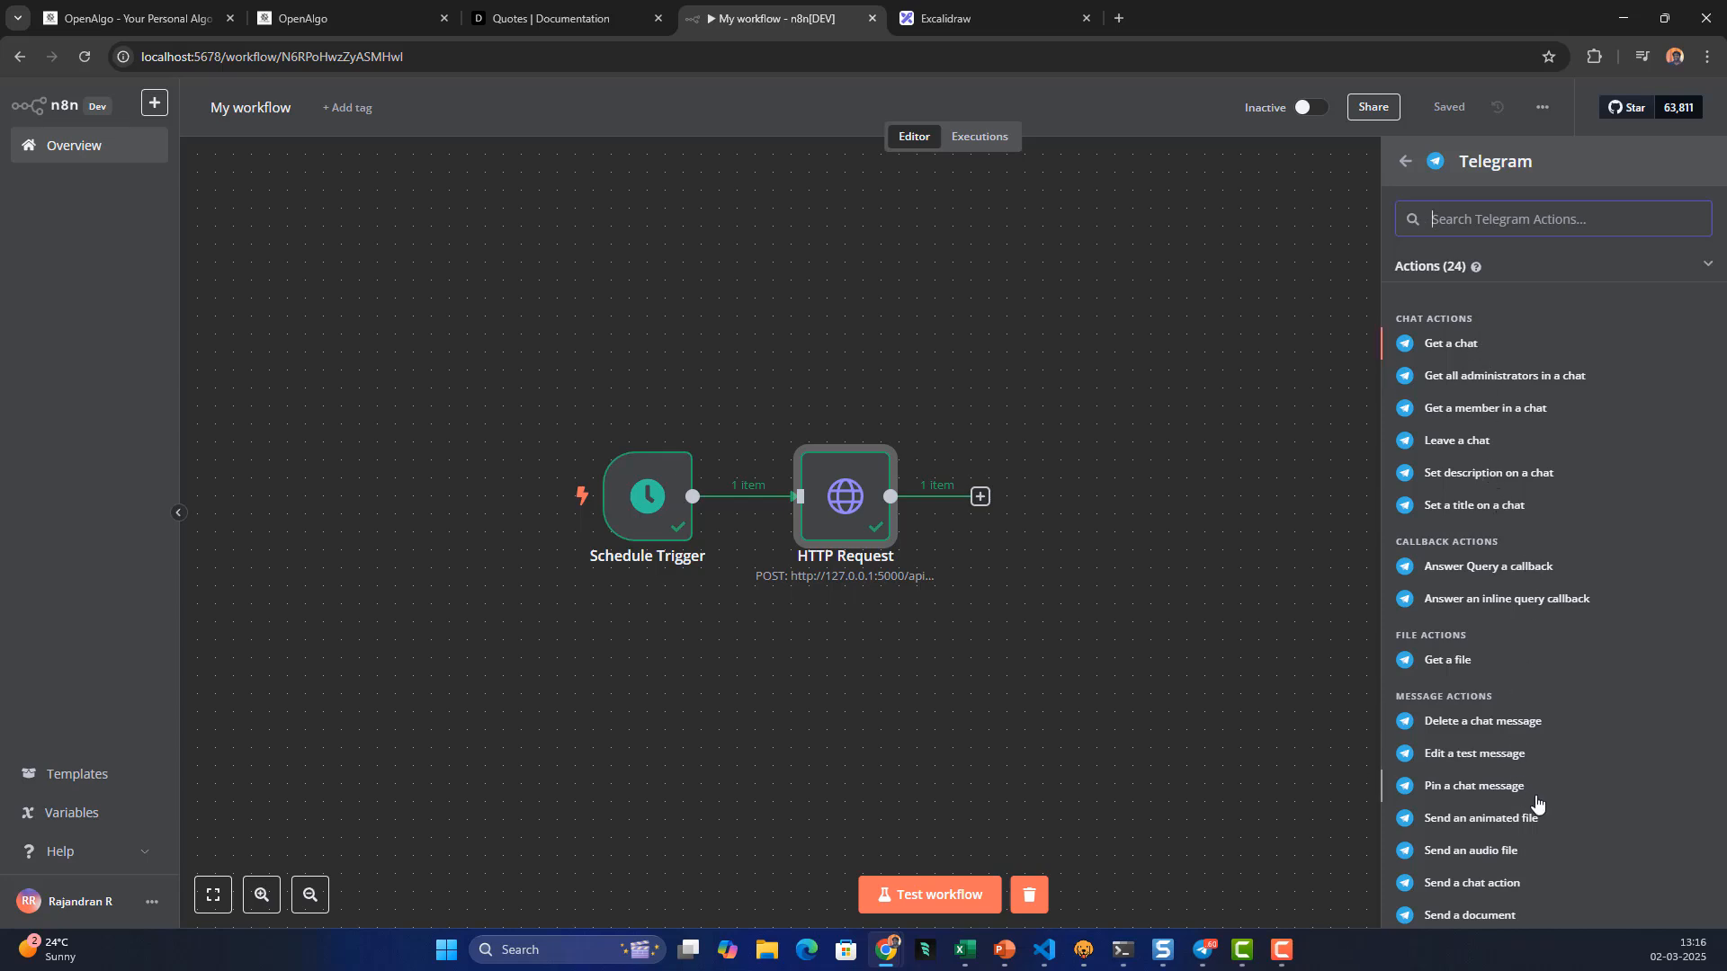
pyautogui.scroll(-2, 1561, 766)
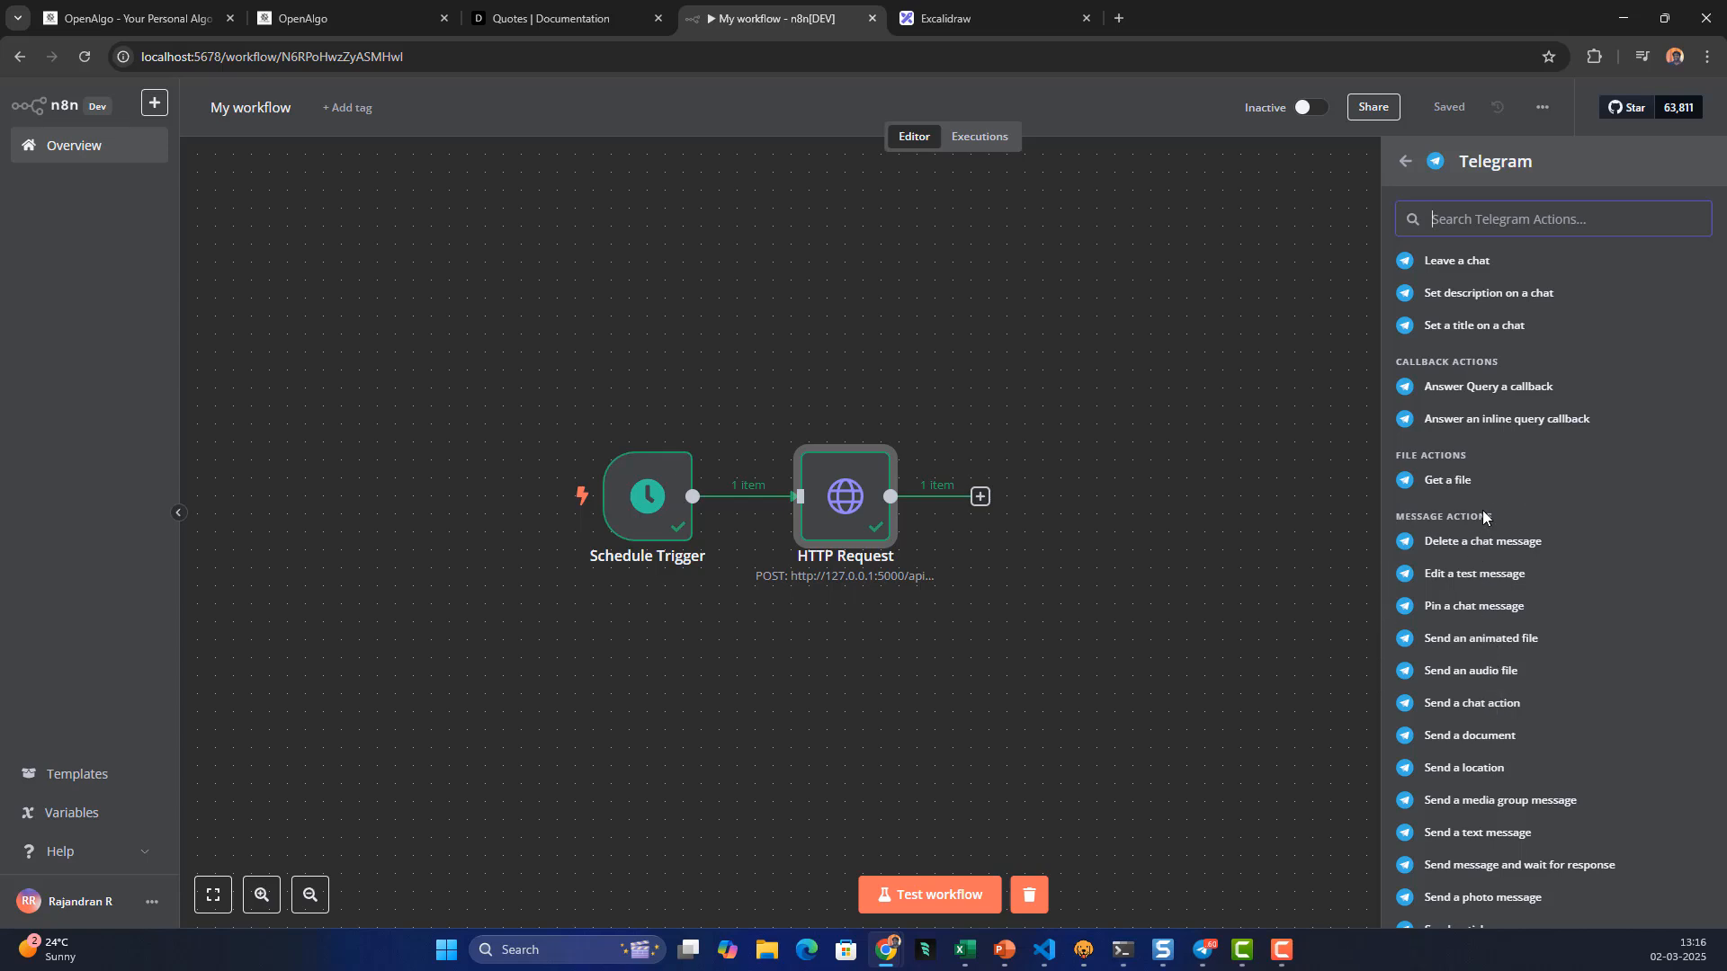
pyautogui.scroll(1, 1512, 536)
pyautogui.scroll(2, 1510, 534)
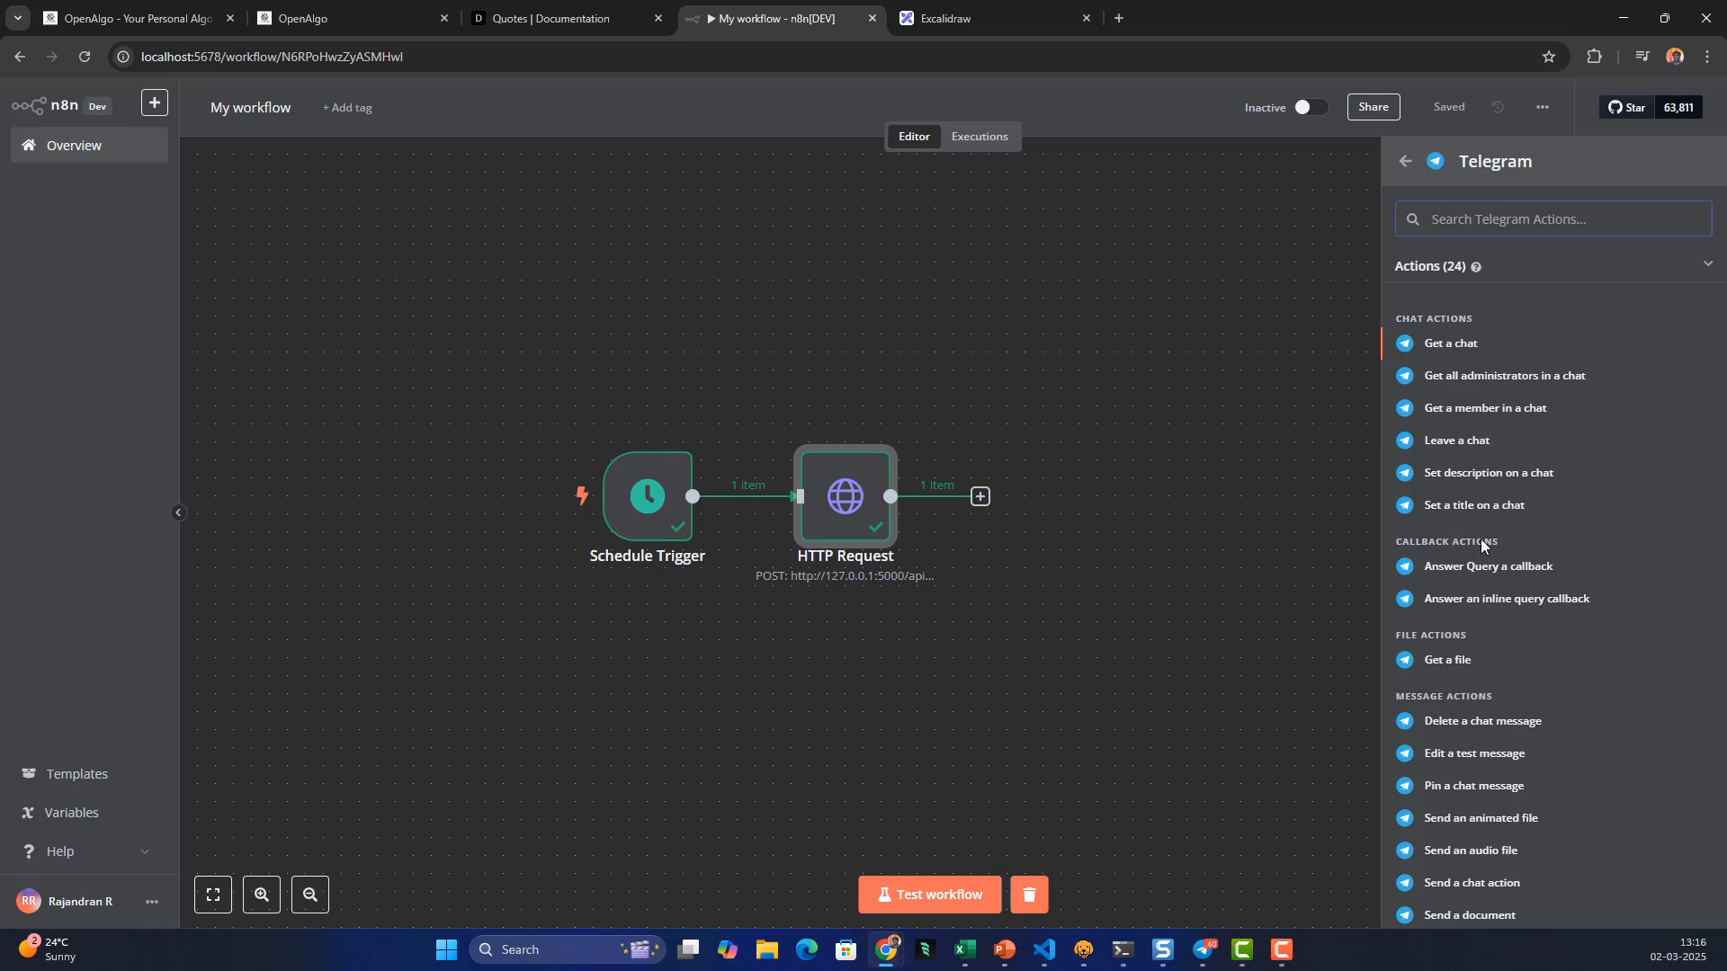
pyautogui.scroll(-2, 1536, 706)
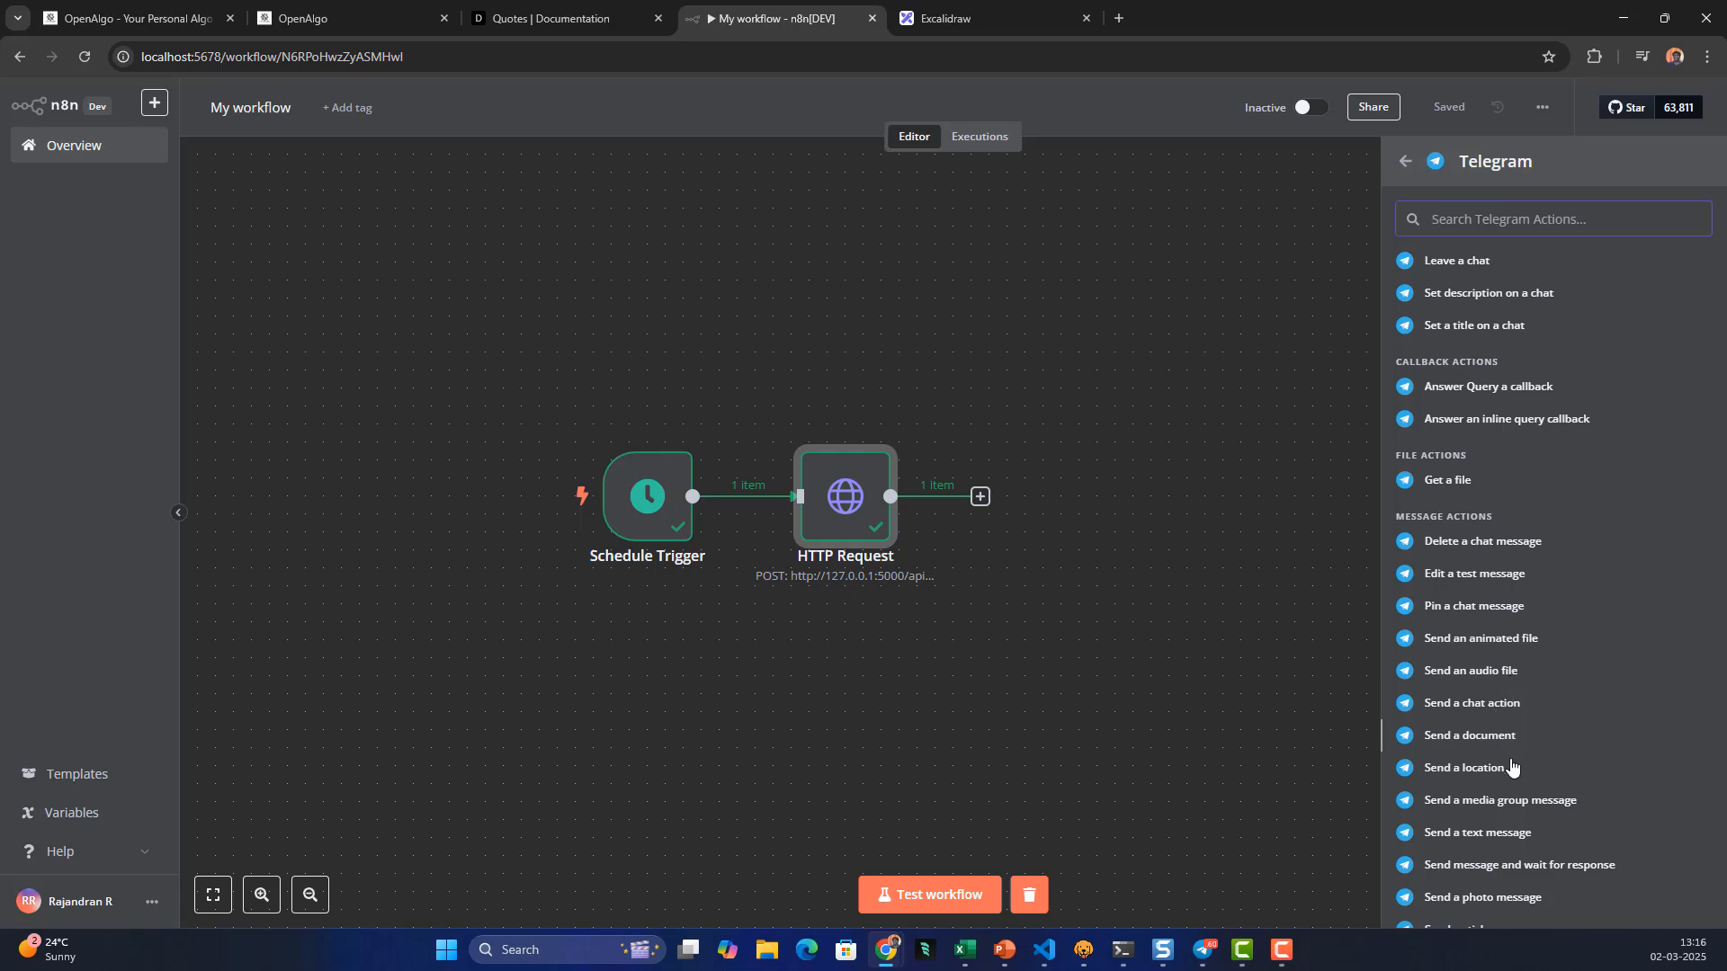
pyautogui.click(1460, 841)
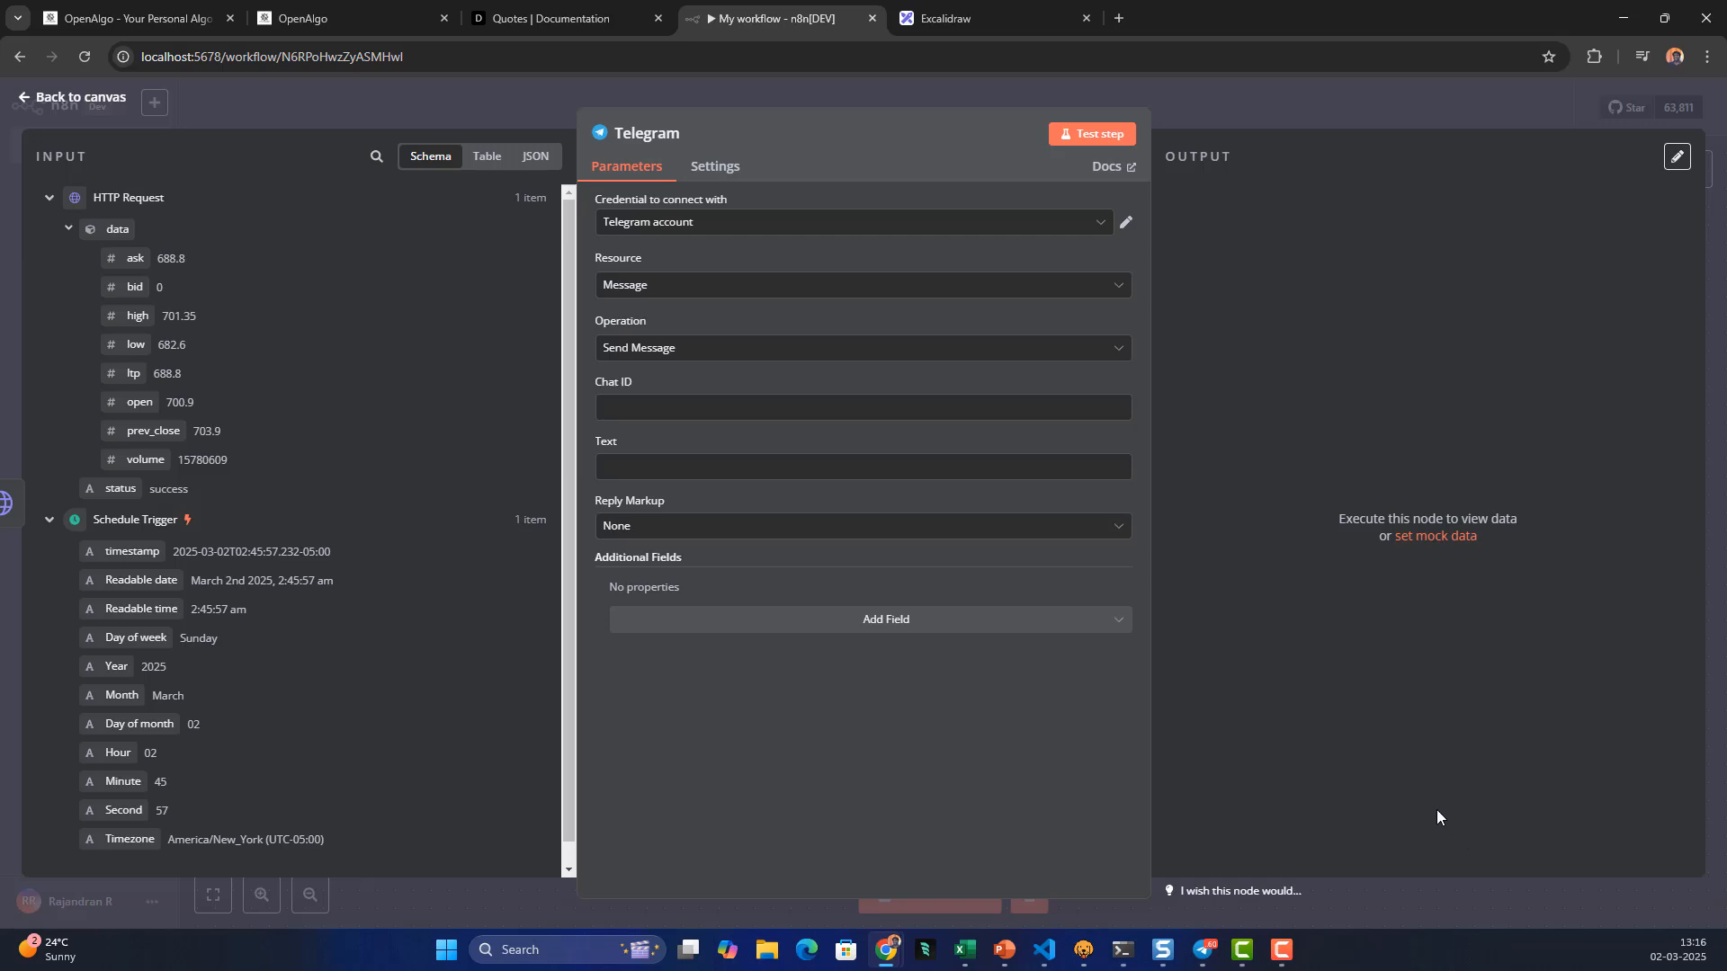
# Start a new Telegram API credential for the Telegram node
pyautogui.click(652, 230)
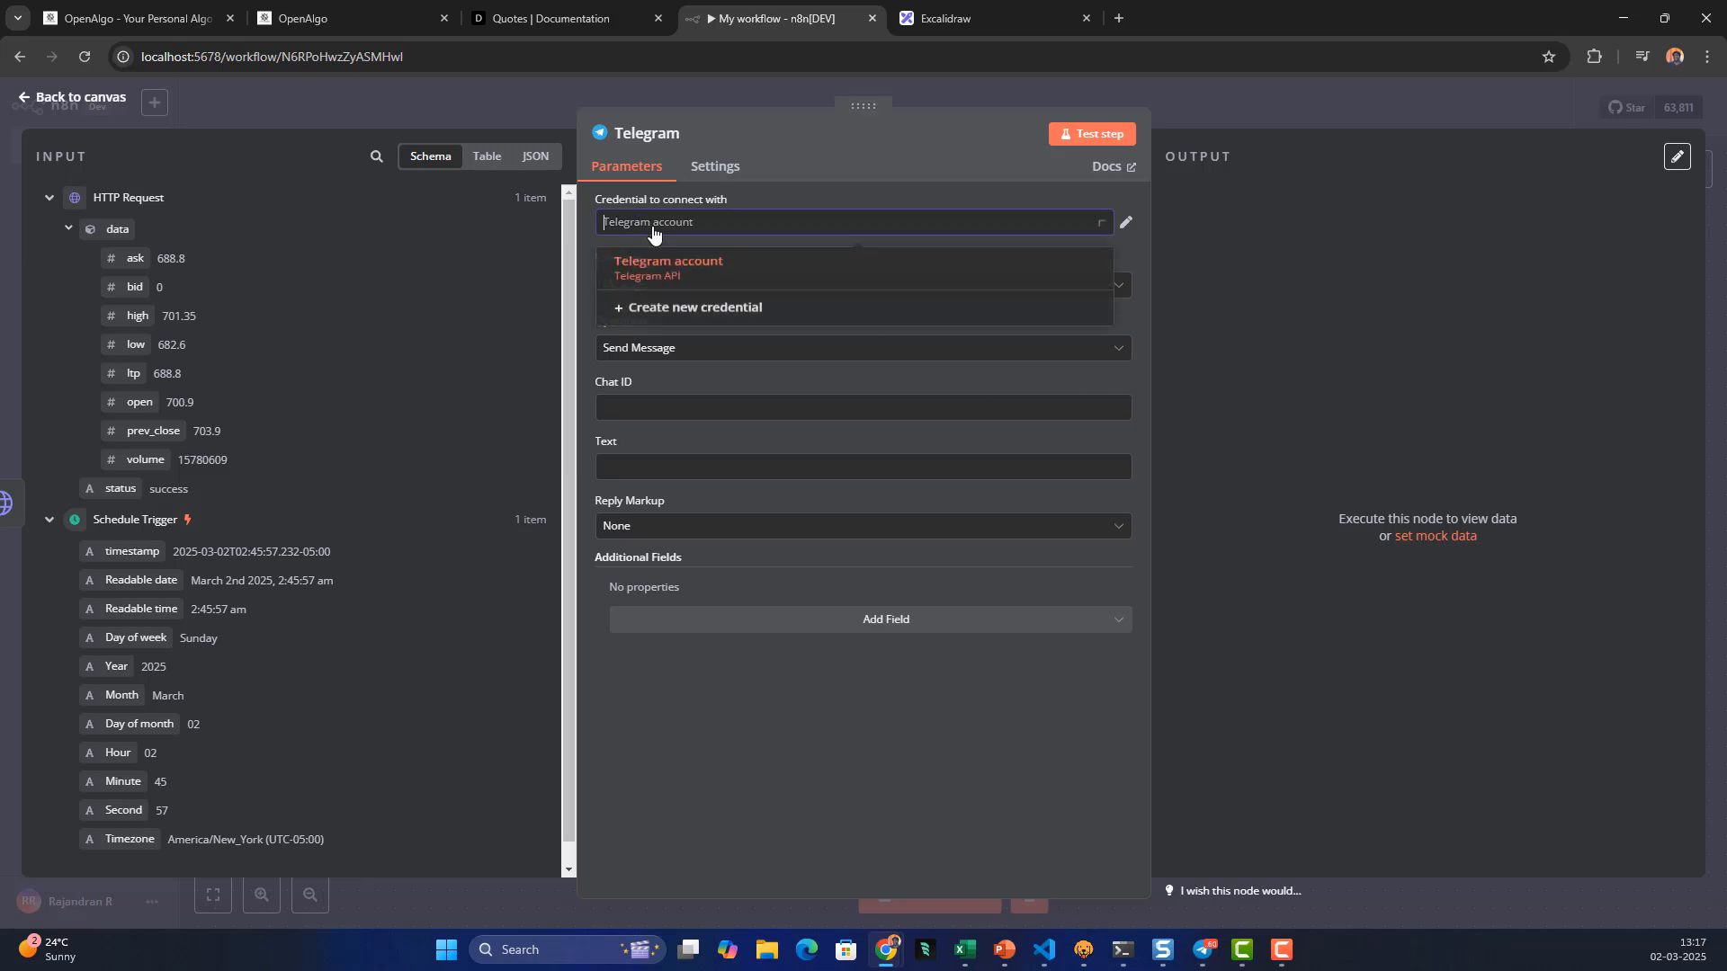
pyautogui.click(679, 316)
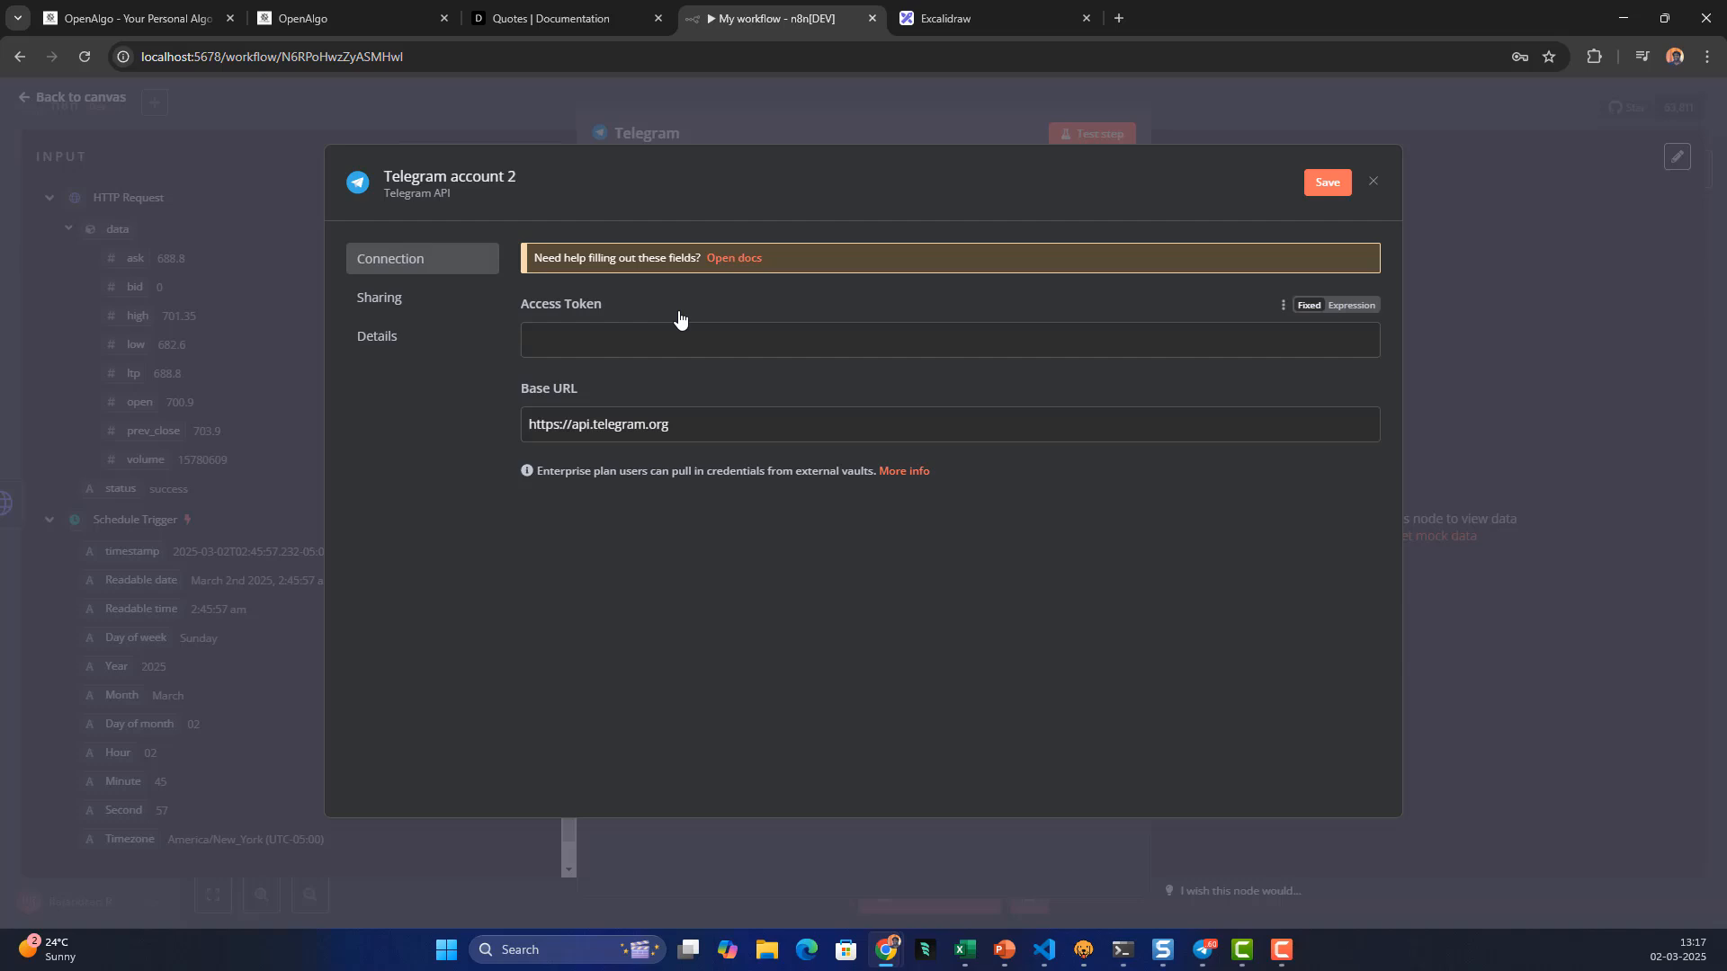
pyautogui.click(565, 336)
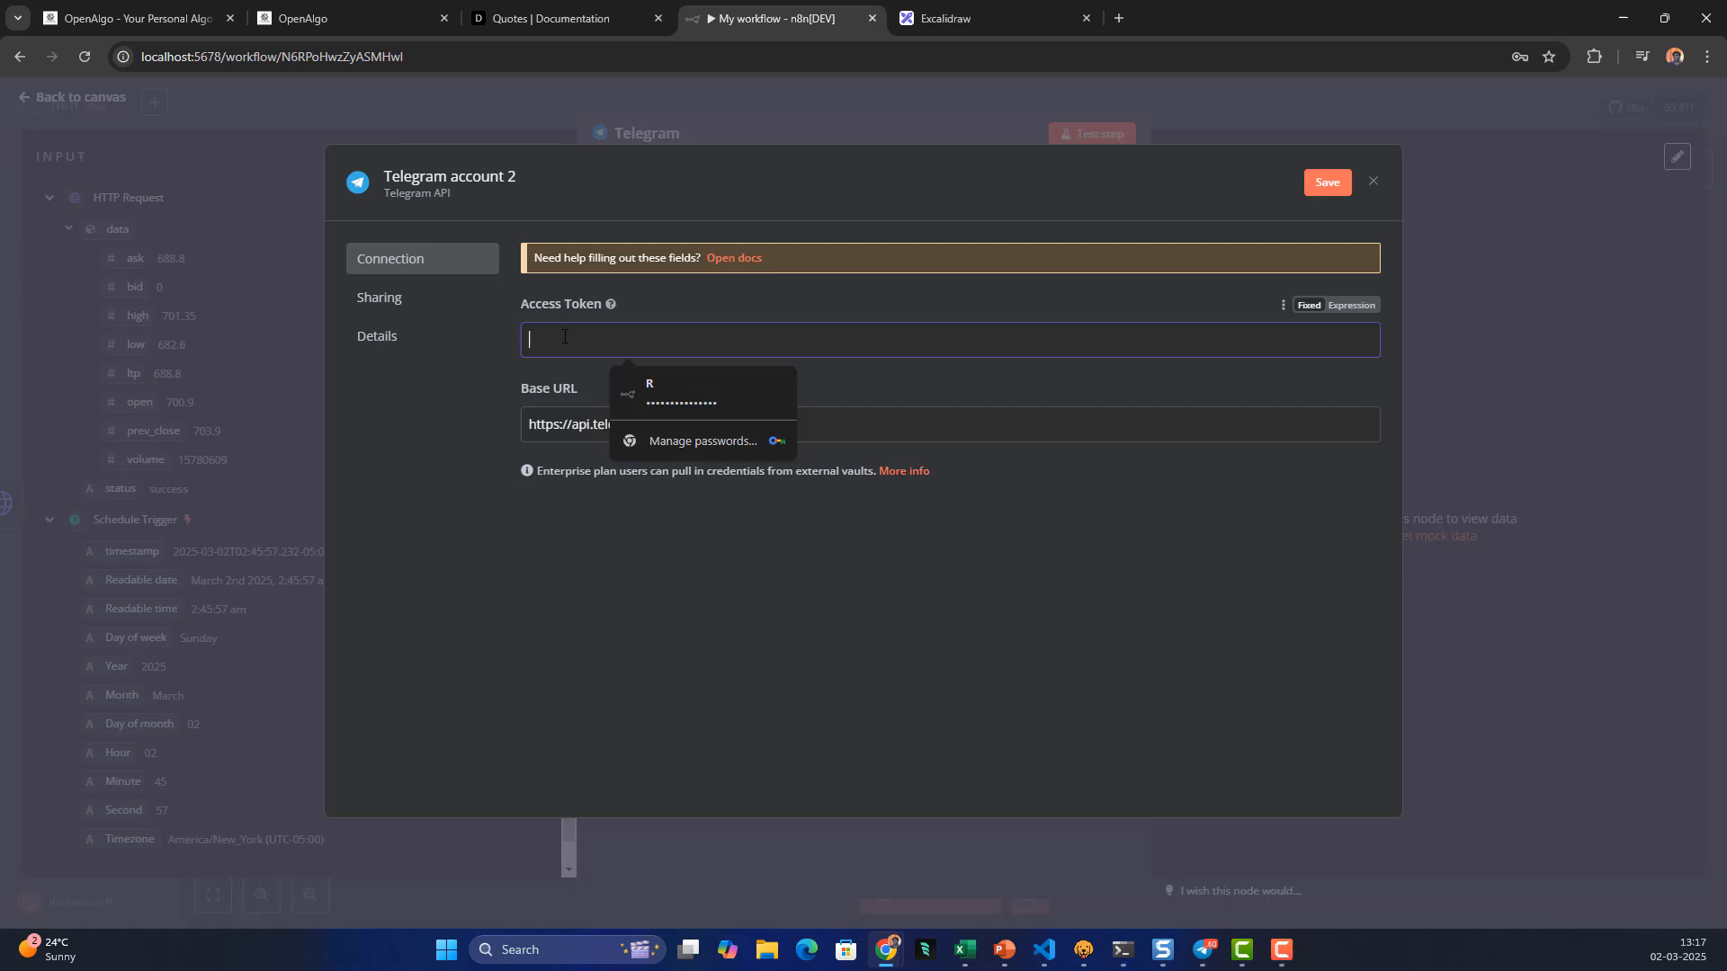
pyautogui.click(1054, 395)
# Switch to Telegram, find the BotFather chat and send it the /newbot command
pyautogui.click(1205, 951)
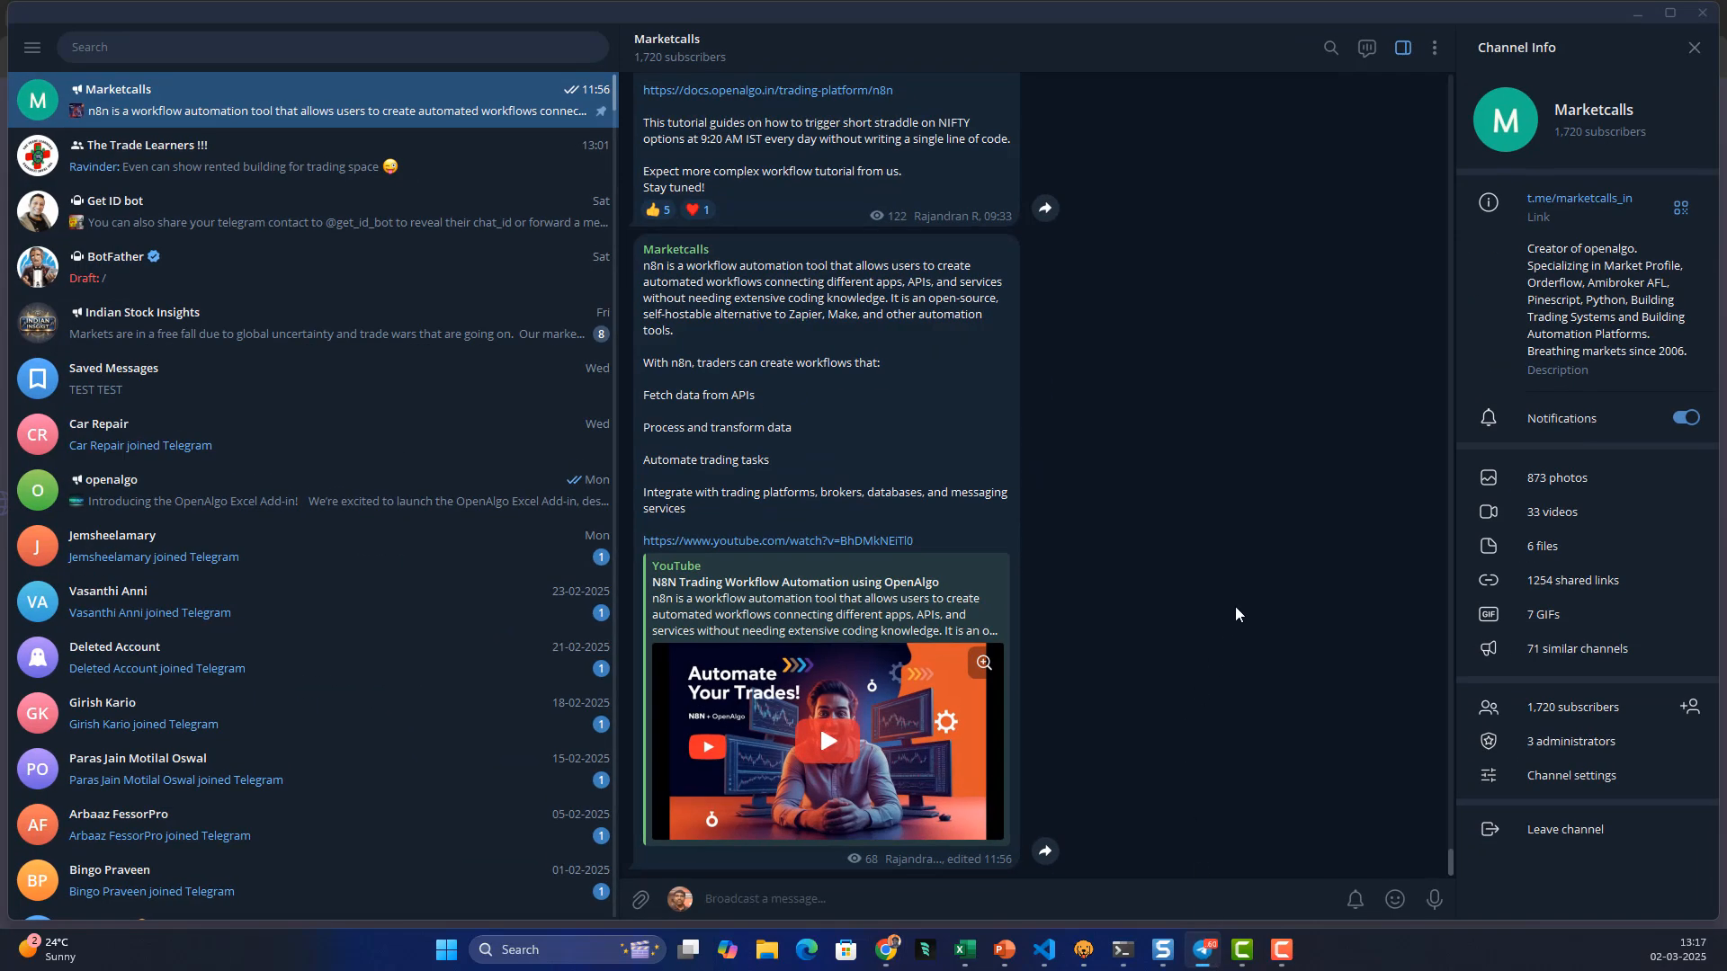
pyautogui.click(263, 42)
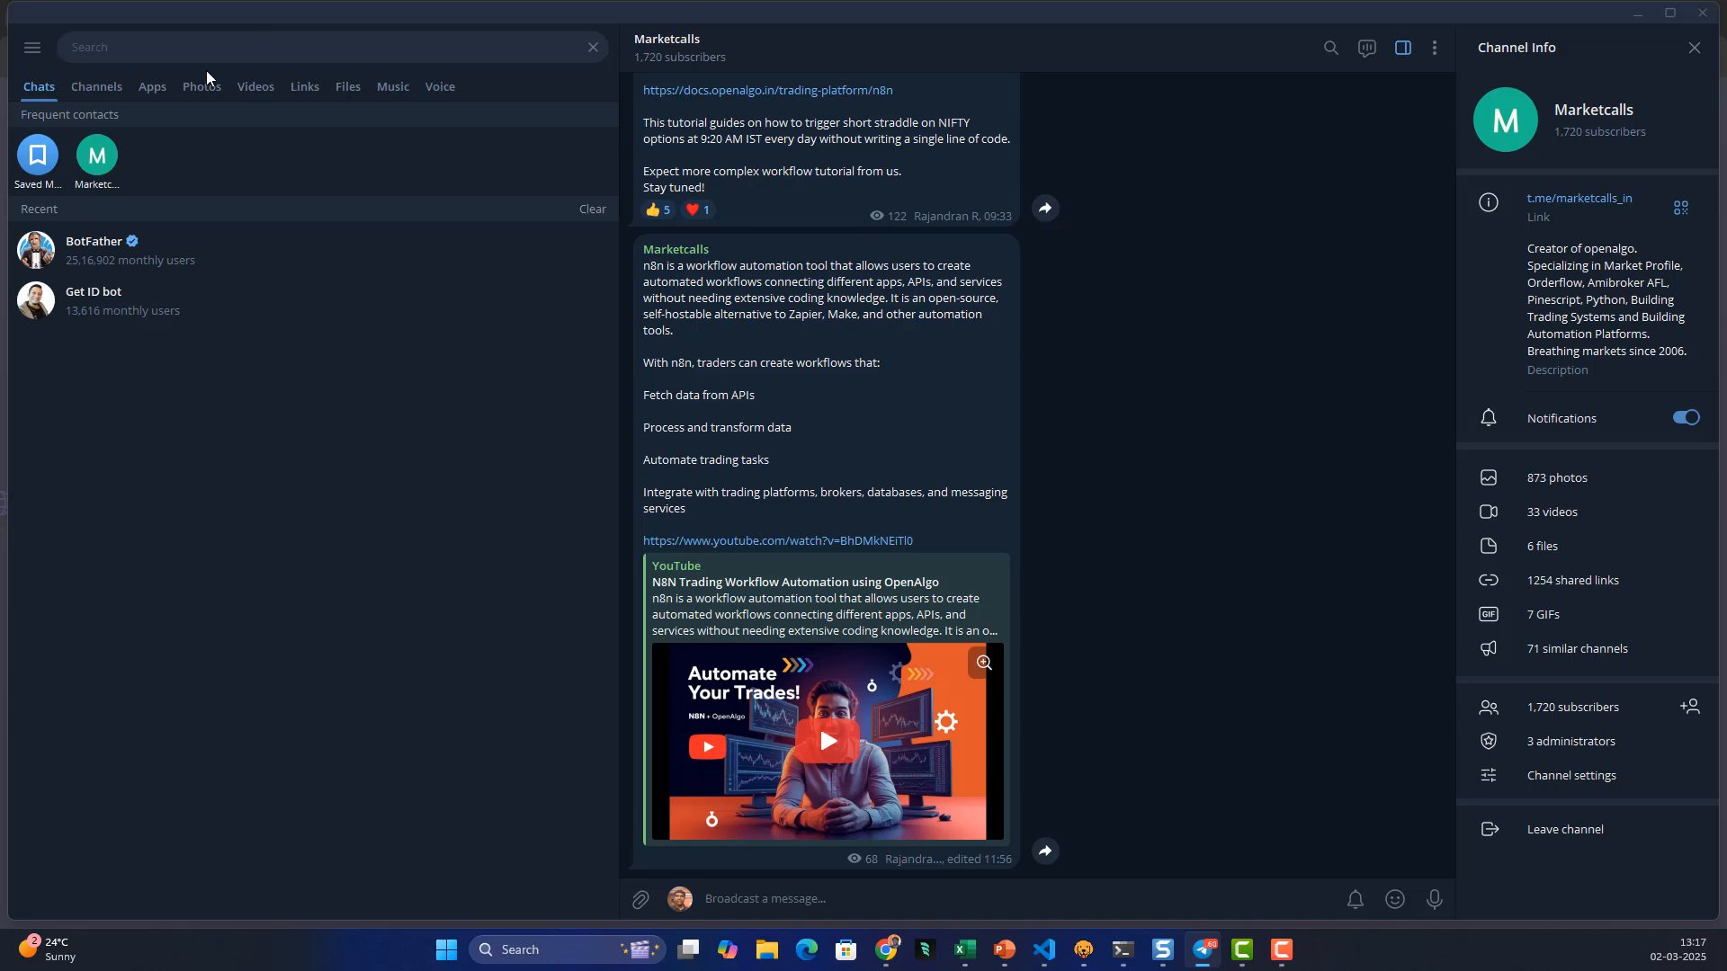
pyautogui.write('@botf')
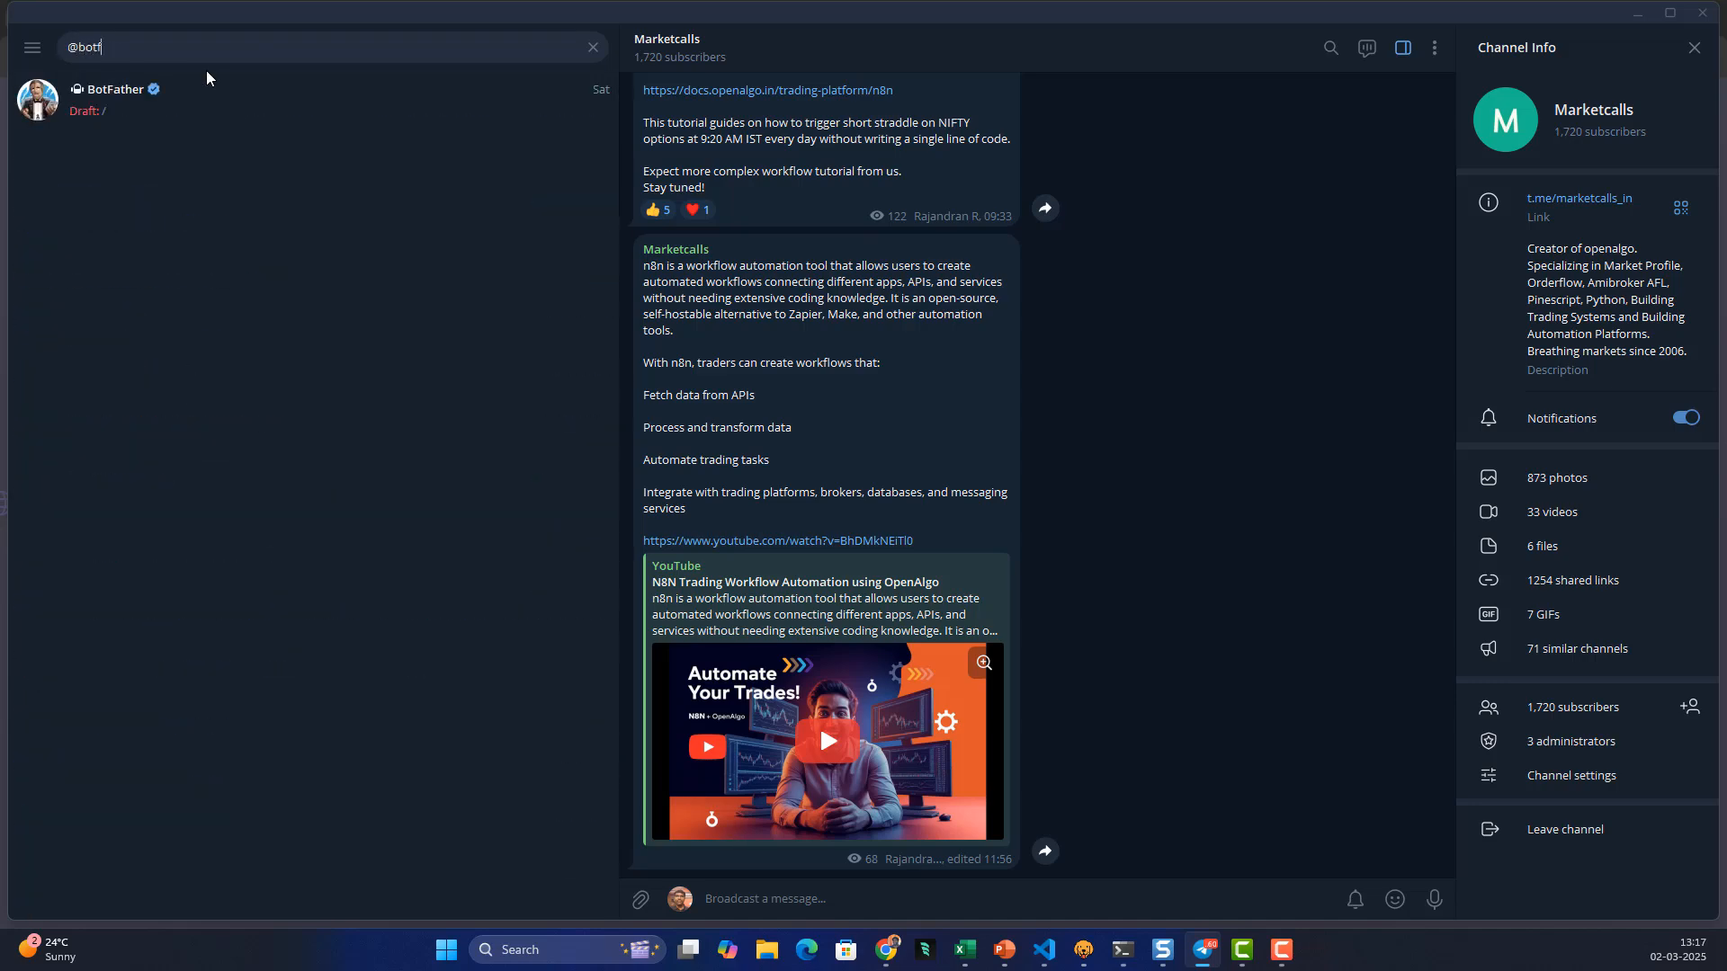
pyautogui.click(207, 94)
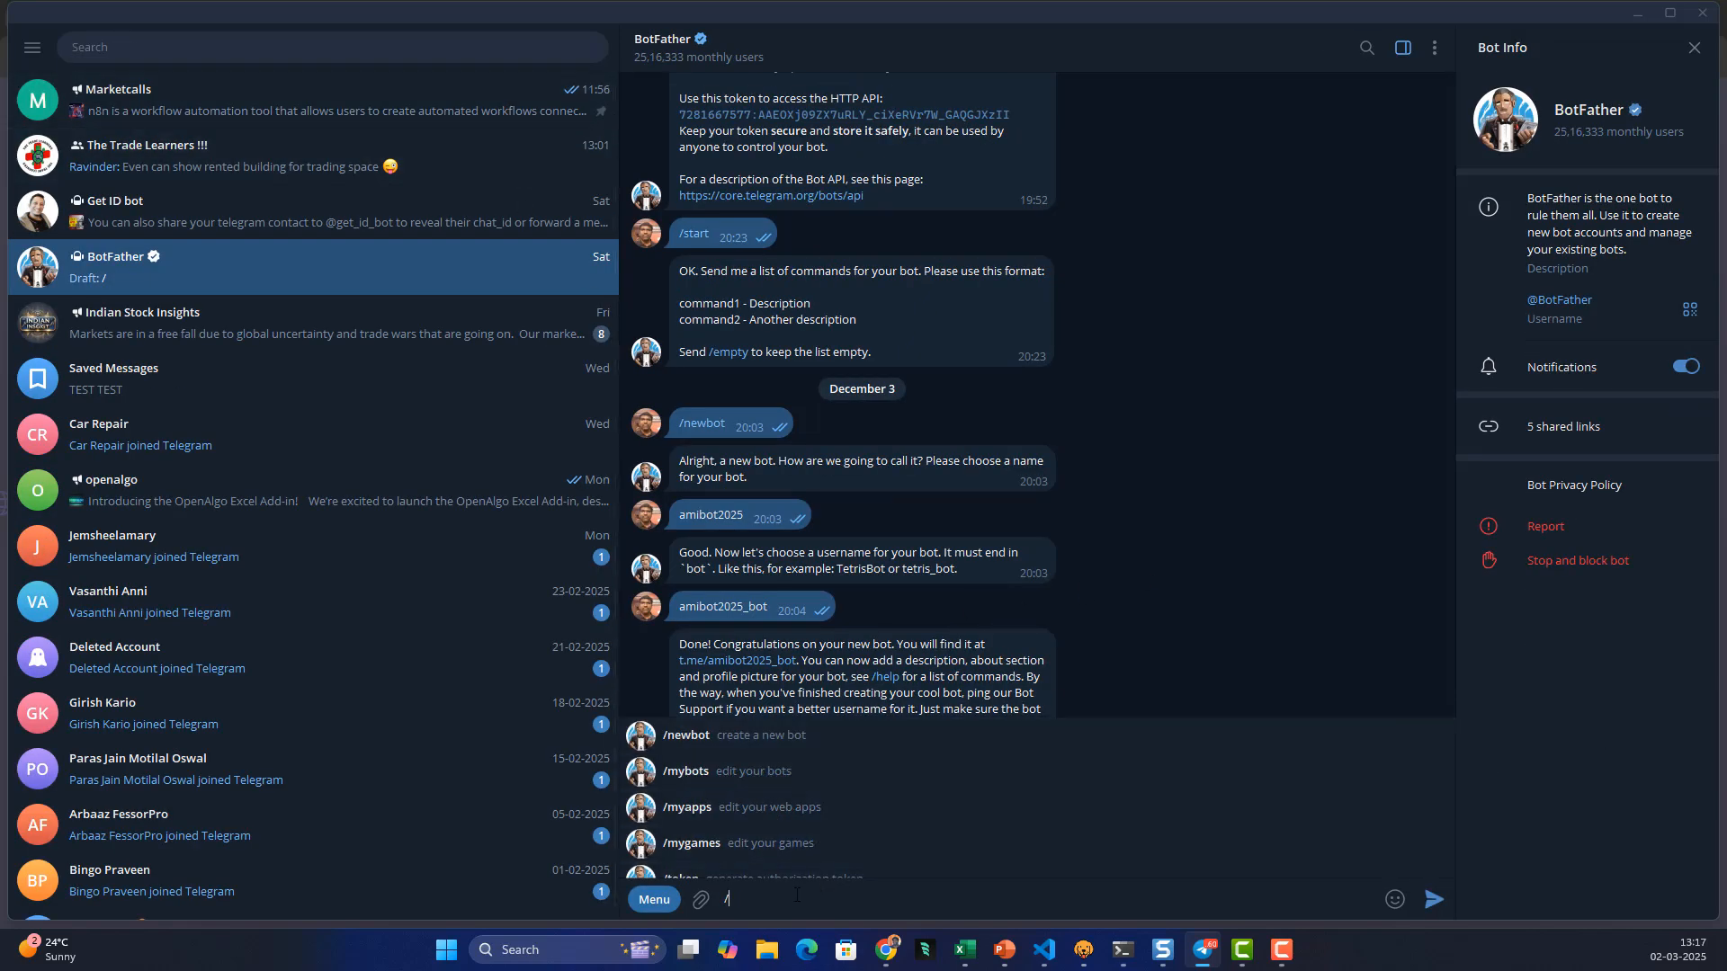
pyautogui.write('newbot')
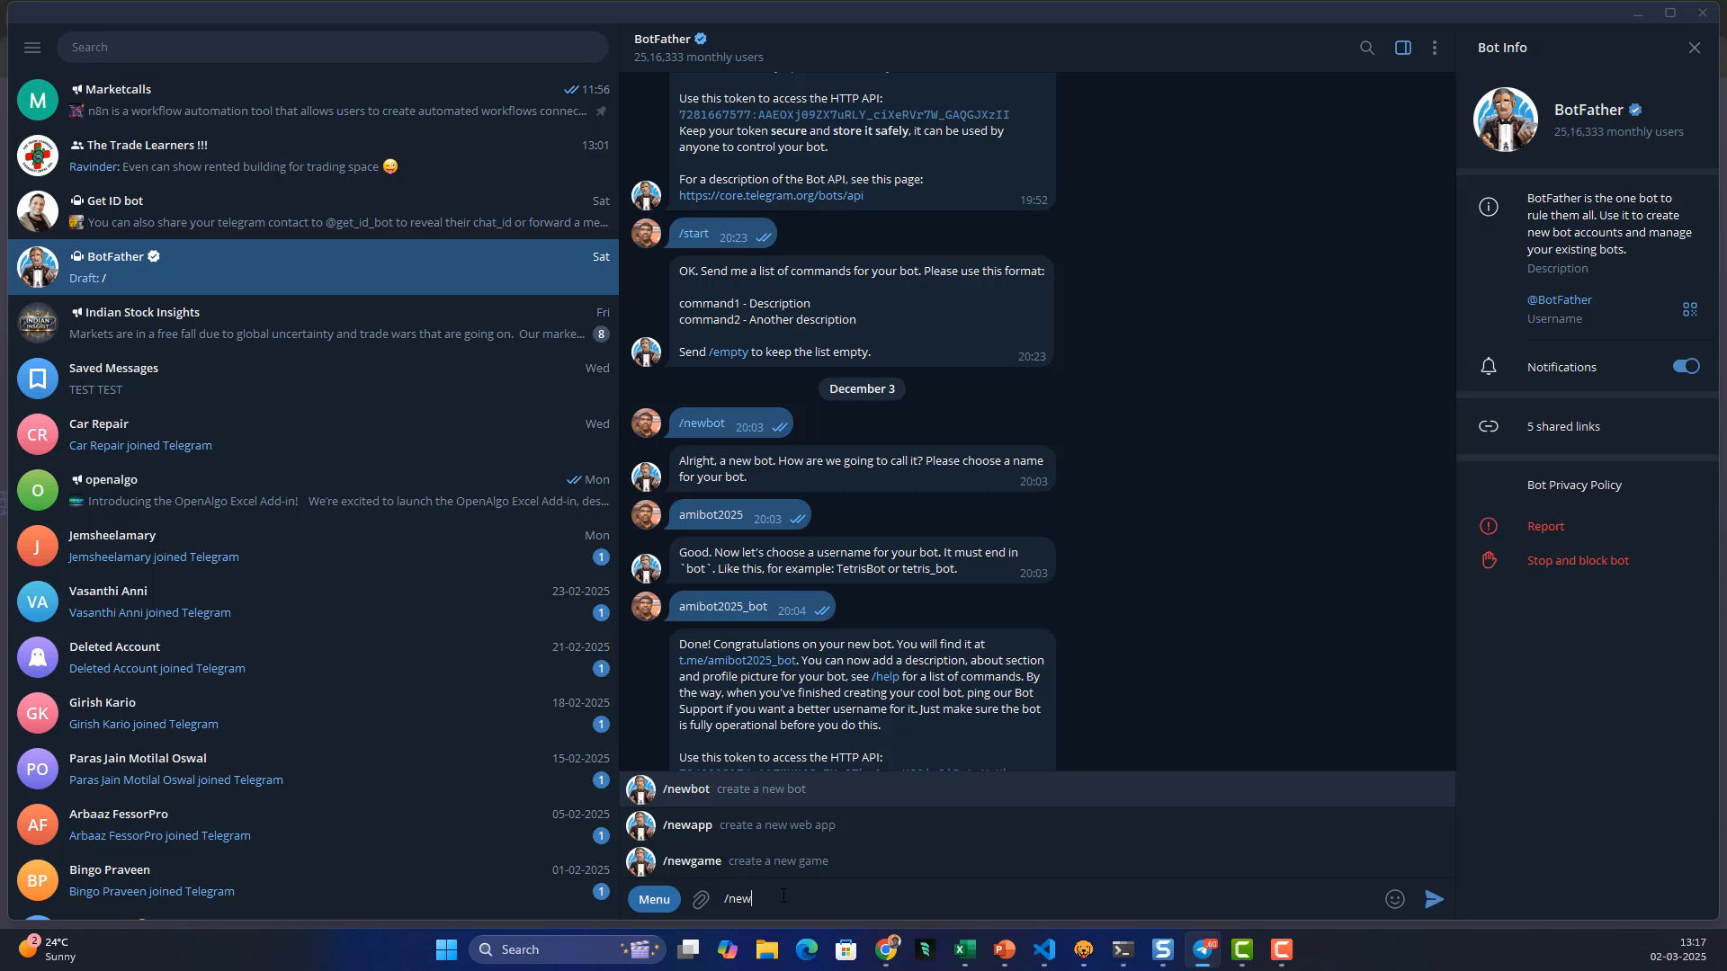
pyautogui.press('Return')
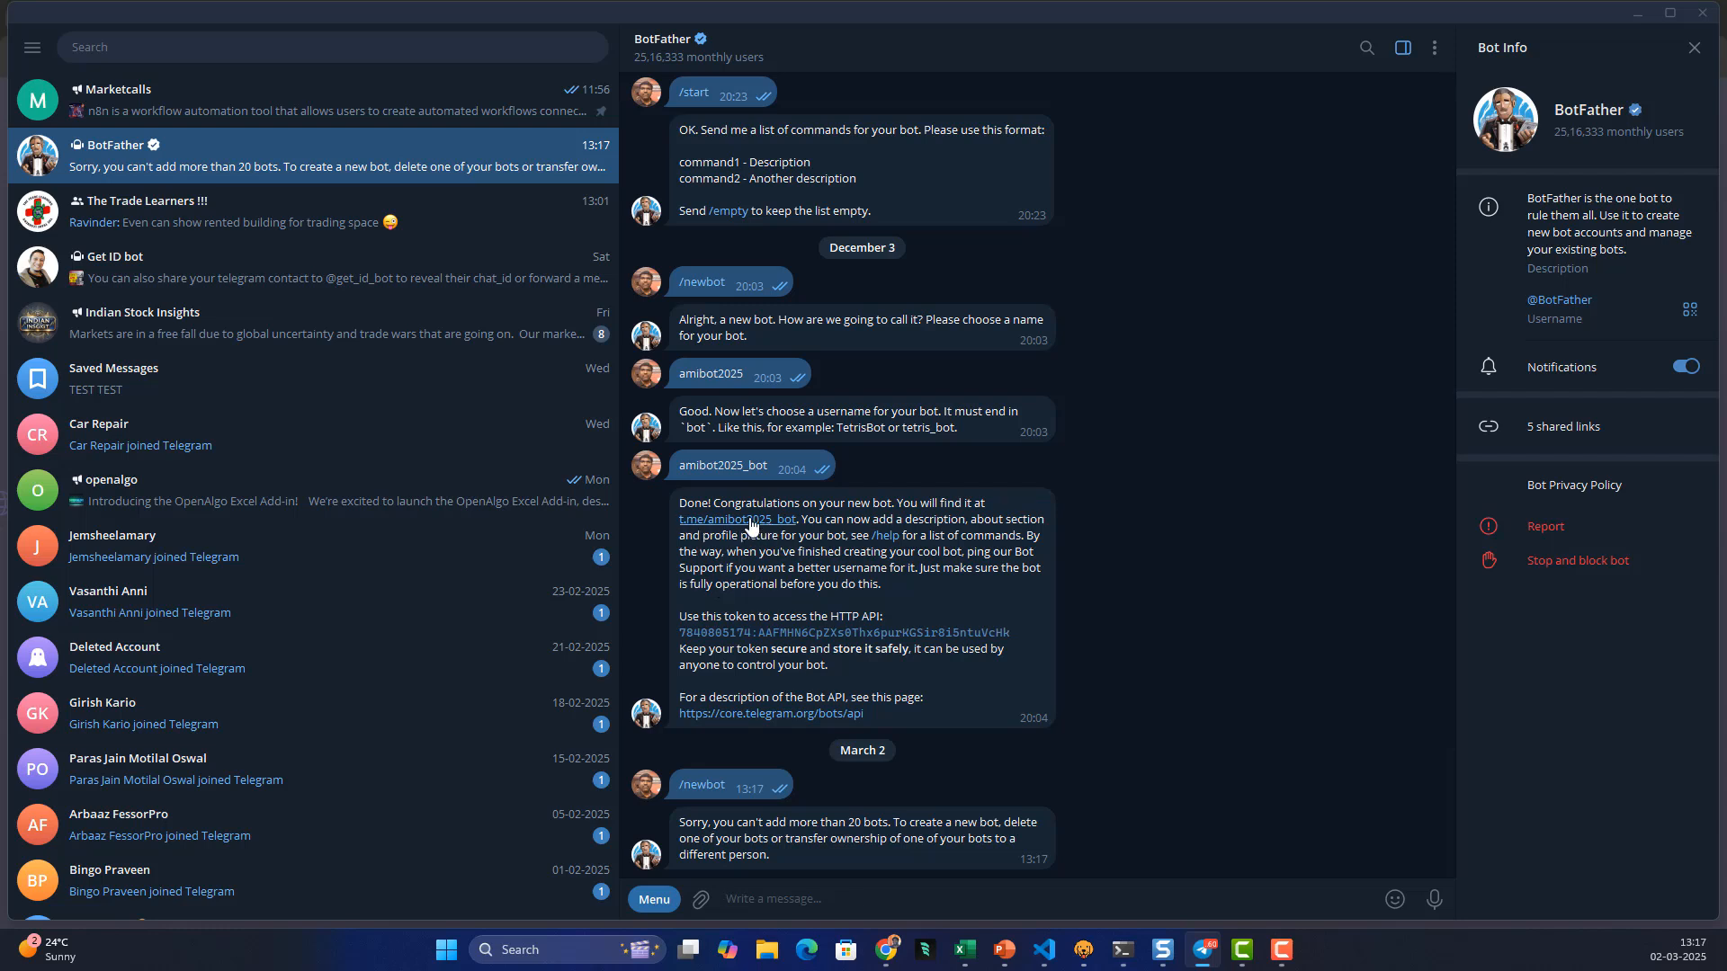
# Copy the HTTP API token of amibot2025_bot from the BotFather chat and paste it as the n8n Telegram credential's access token
pyautogui.click(743, 634)
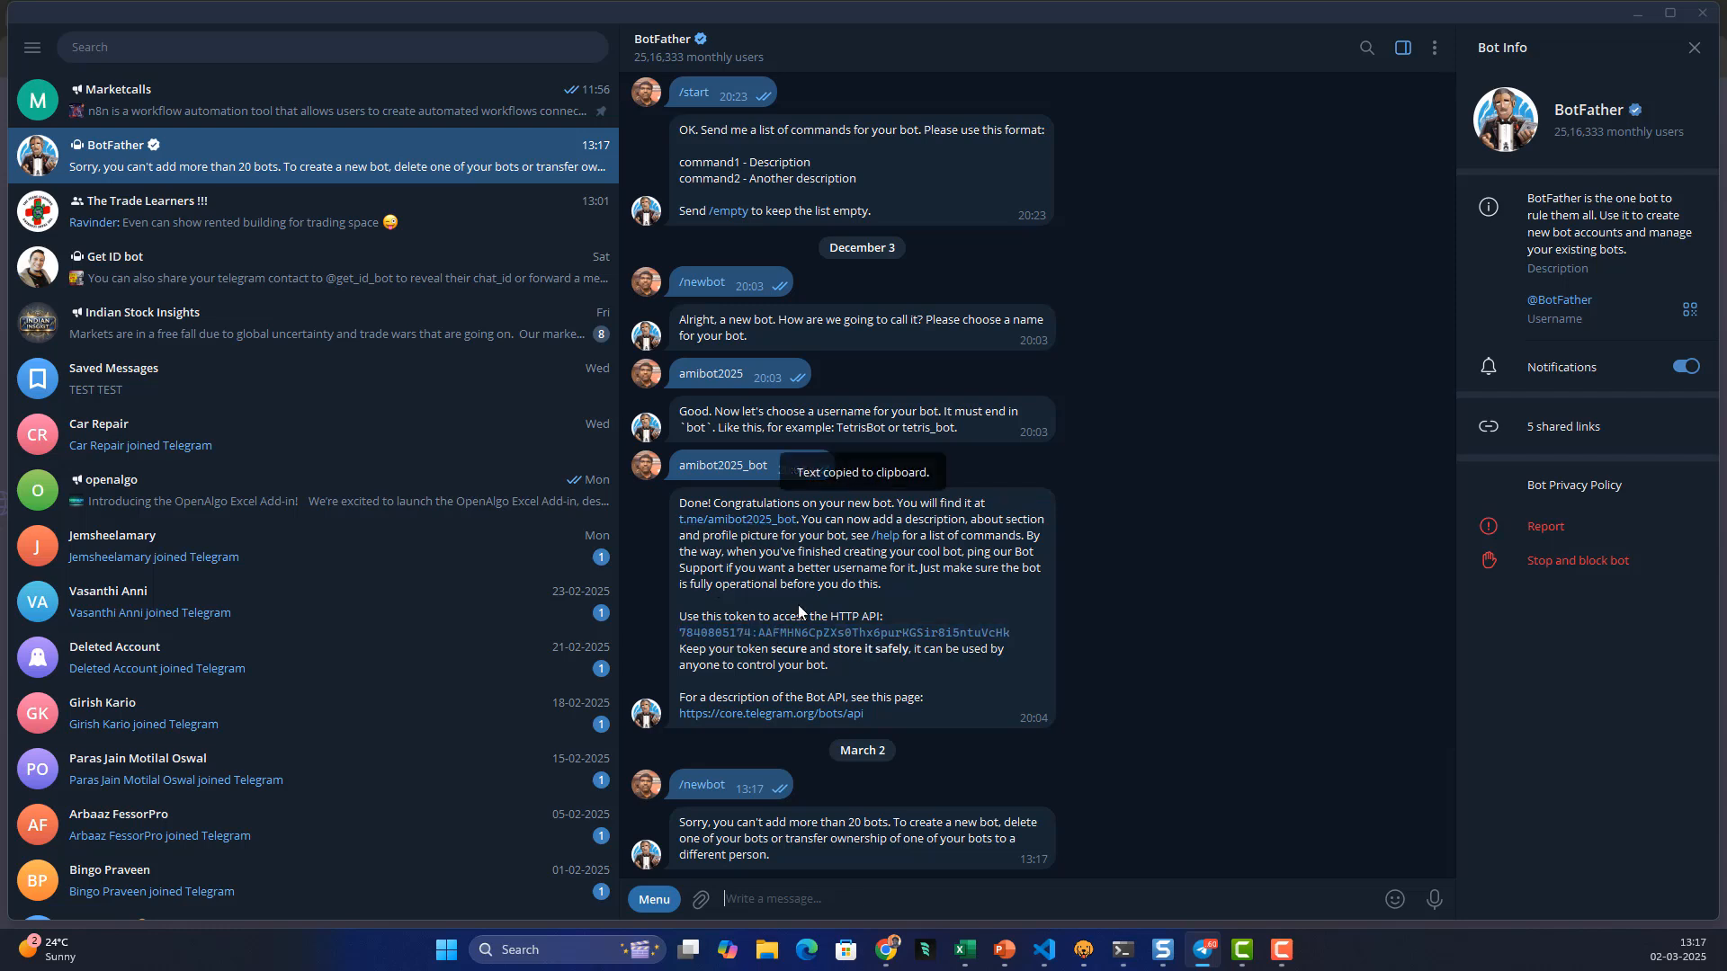
pyautogui.hotkey('alt', 'Tab')
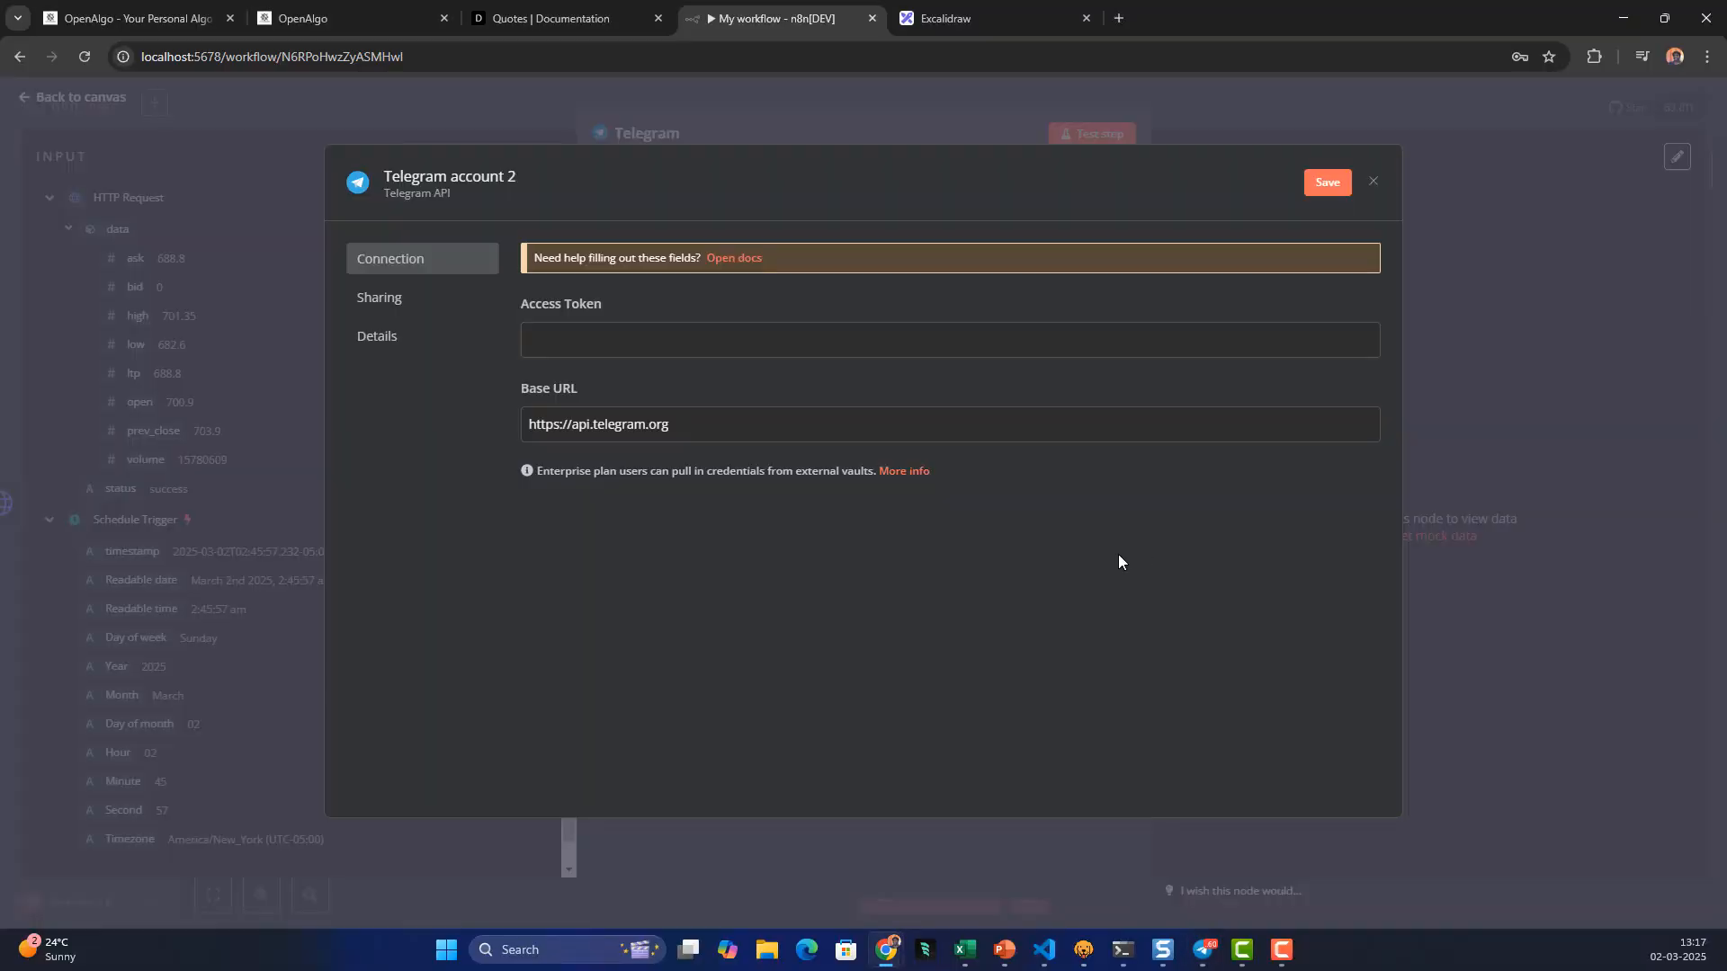
pyautogui.click(605, 341)
pyautogui.hotkey('ctrl', 'v')
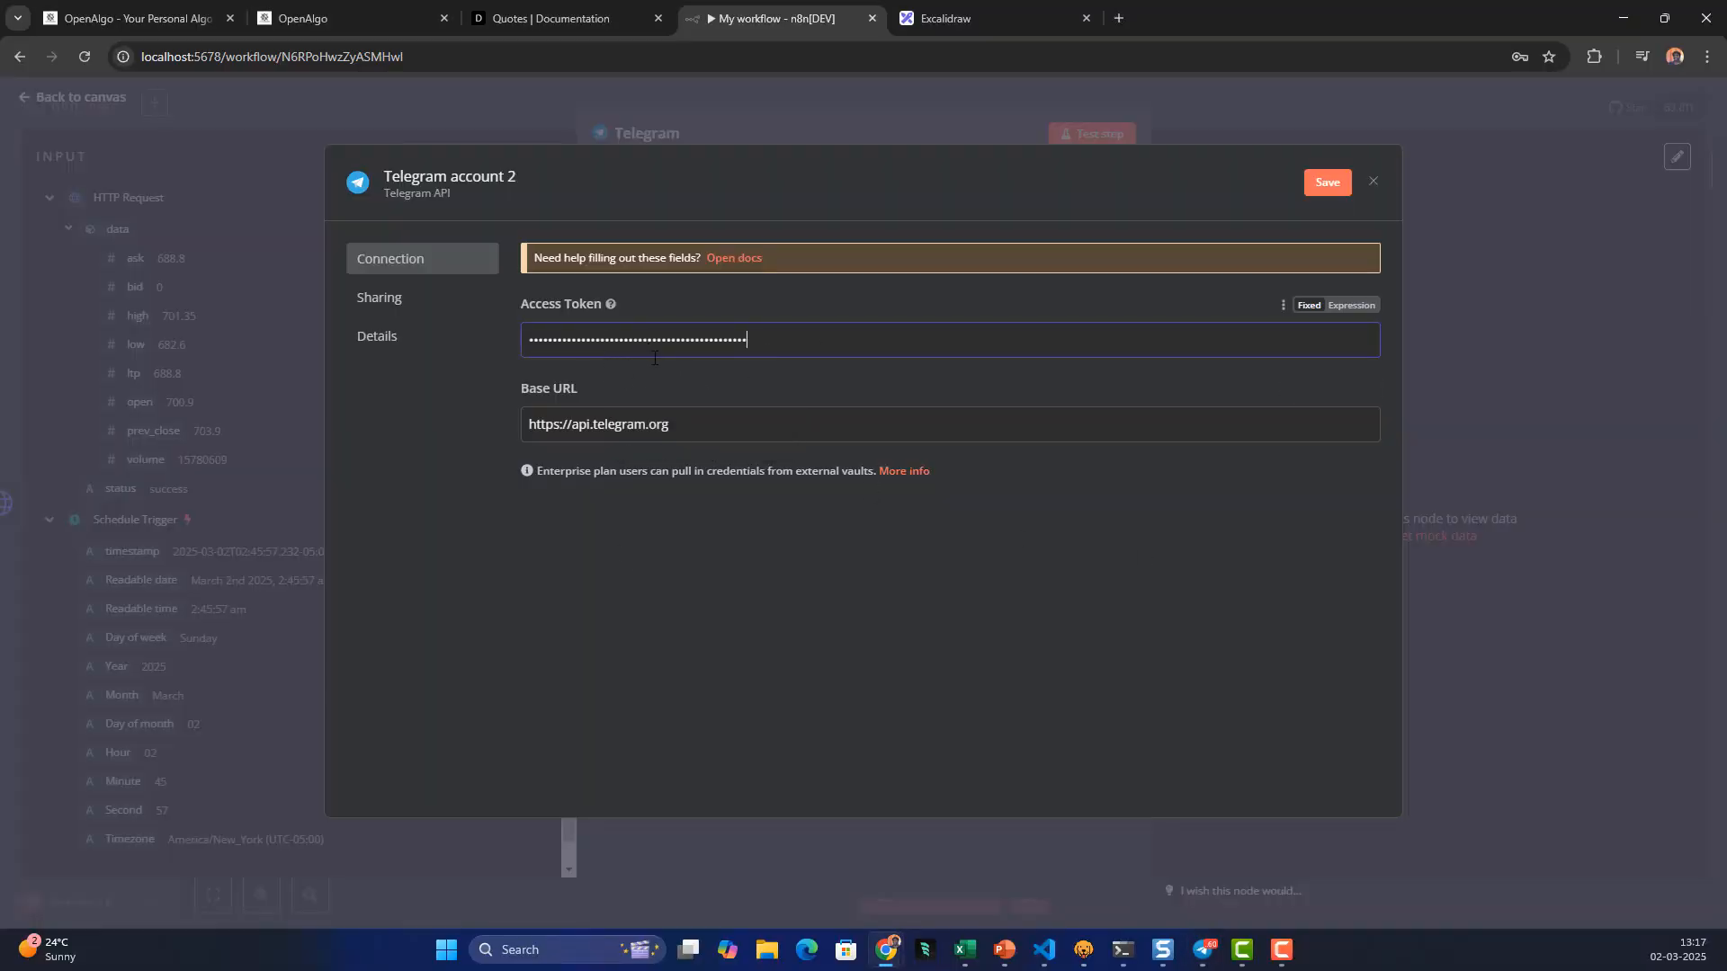
pyautogui.click(530, 340)
pyautogui.moveTo(586, 334); pyautogui.dragTo(743, 342)
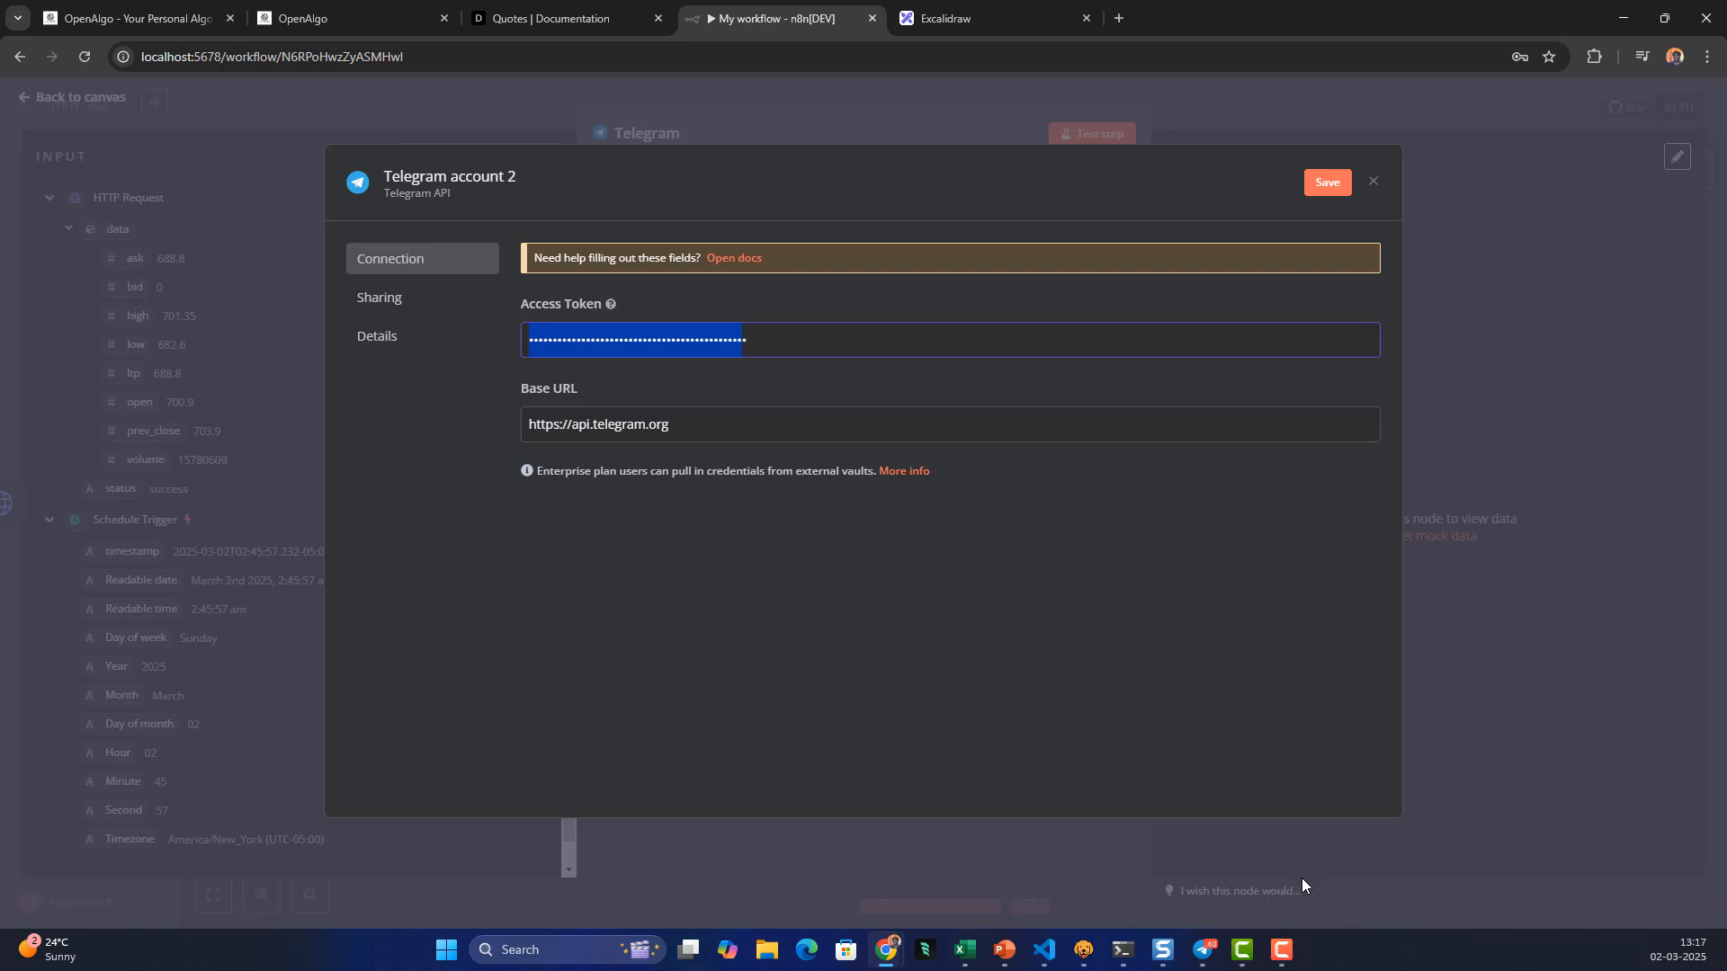
# Switch to Telegram and copy the bot username amibot2025_bot from the BotFather chat
pyautogui.click(1203, 950)
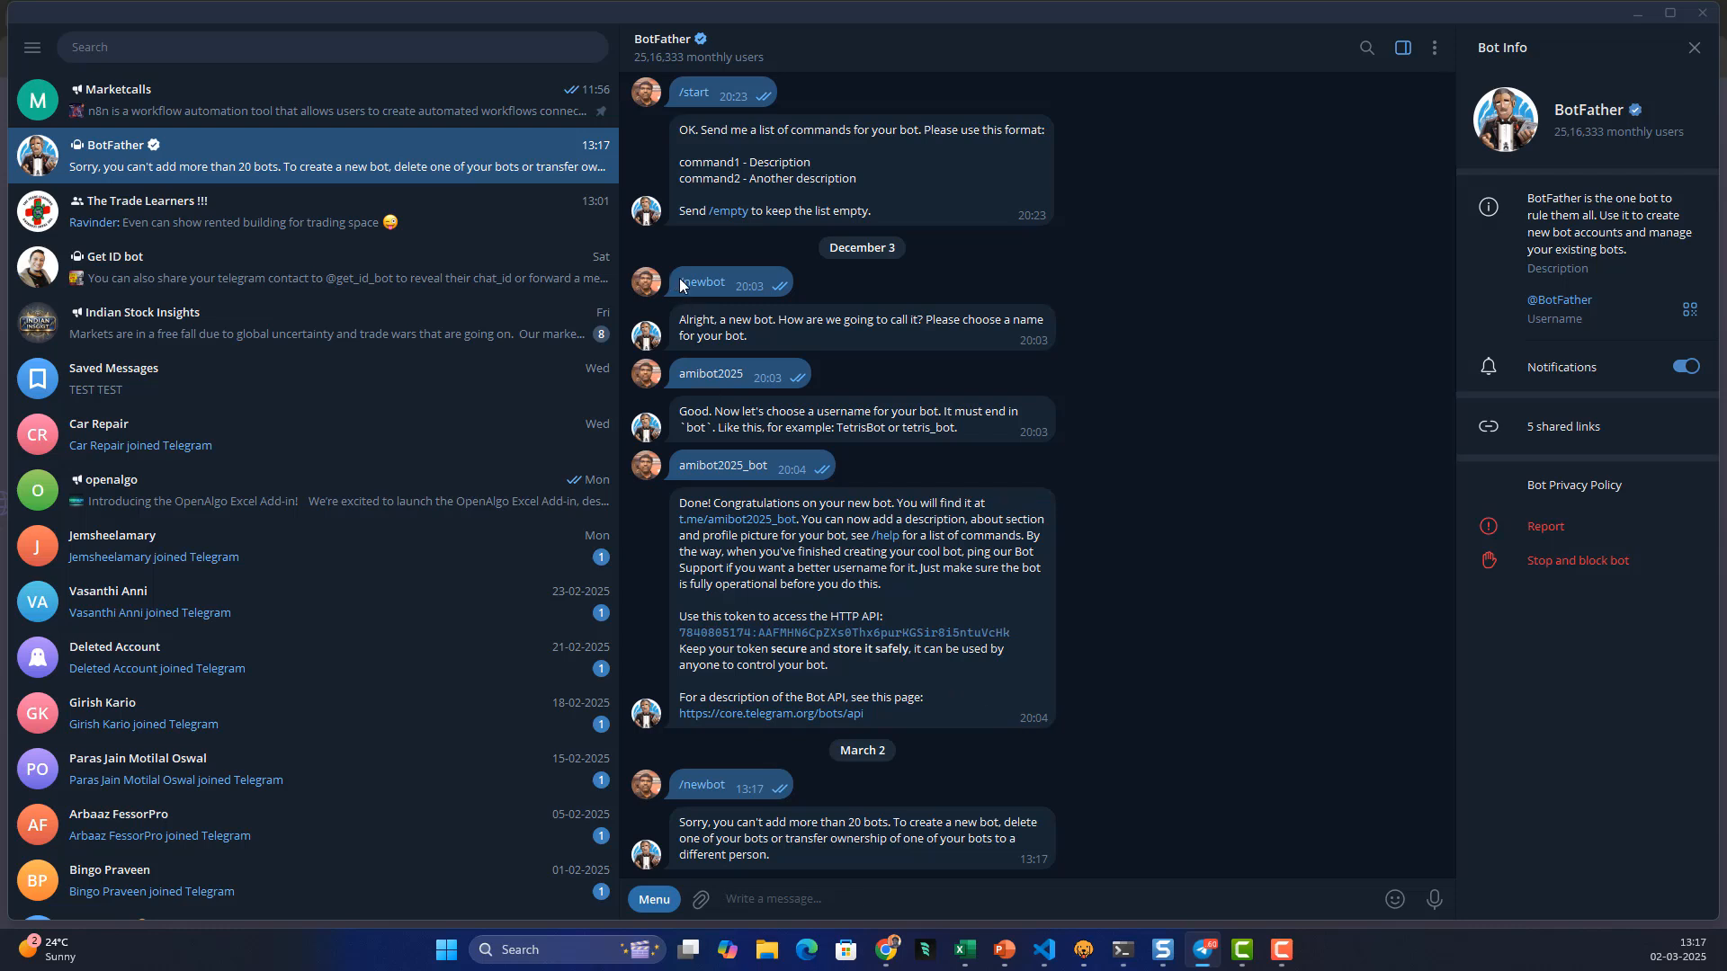
pyautogui.moveTo(677, 283); pyautogui.dragTo(730, 284)
pyautogui.moveTo(681, 372); pyautogui.dragTo(745, 374)
pyautogui.moveTo(679, 466); pyautogui.dragTo(722, 466)
pyautogui.doubleClick(755, 465)
pyautogui.doubleClick(747, 465)
pyautogui.moveTo(767, 466); pyautogui.dragTo(672, 465)
pyautogui.click(770, 468)
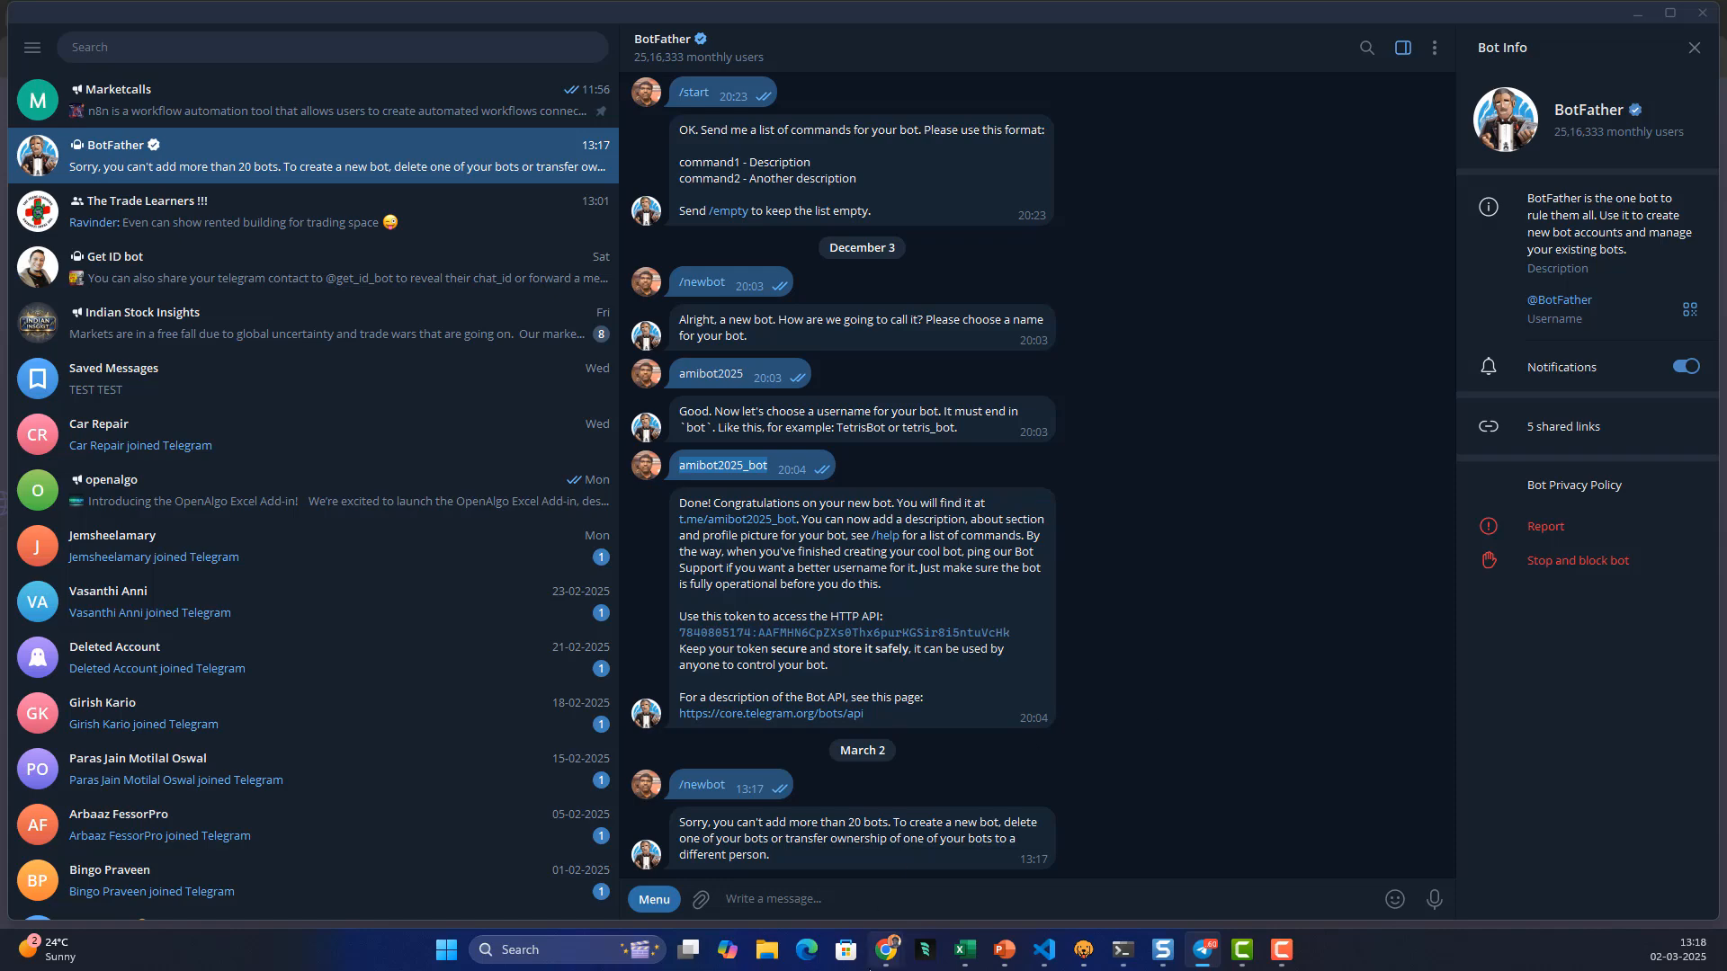
# Return to n8n, save the Telegram API credential and keep the Telegram node's operation as Send Message
pyautogui.click(886, 956)
pyautogui.click(939, 823)
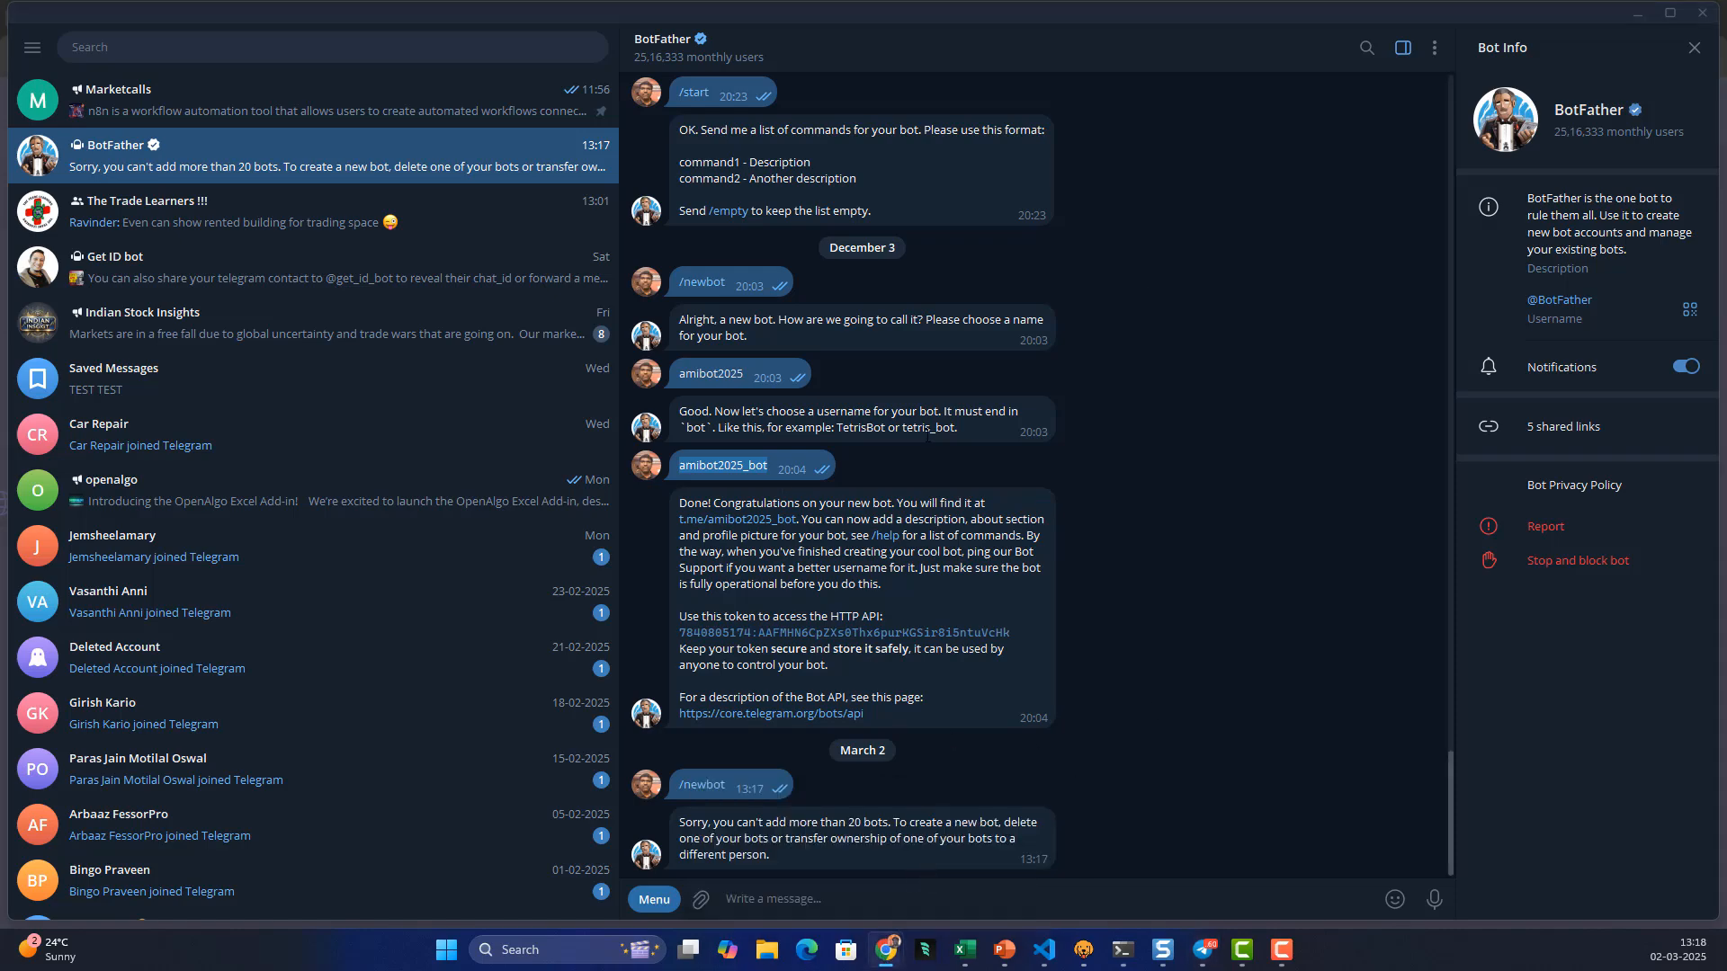
pyautogui.click(1637, 12)
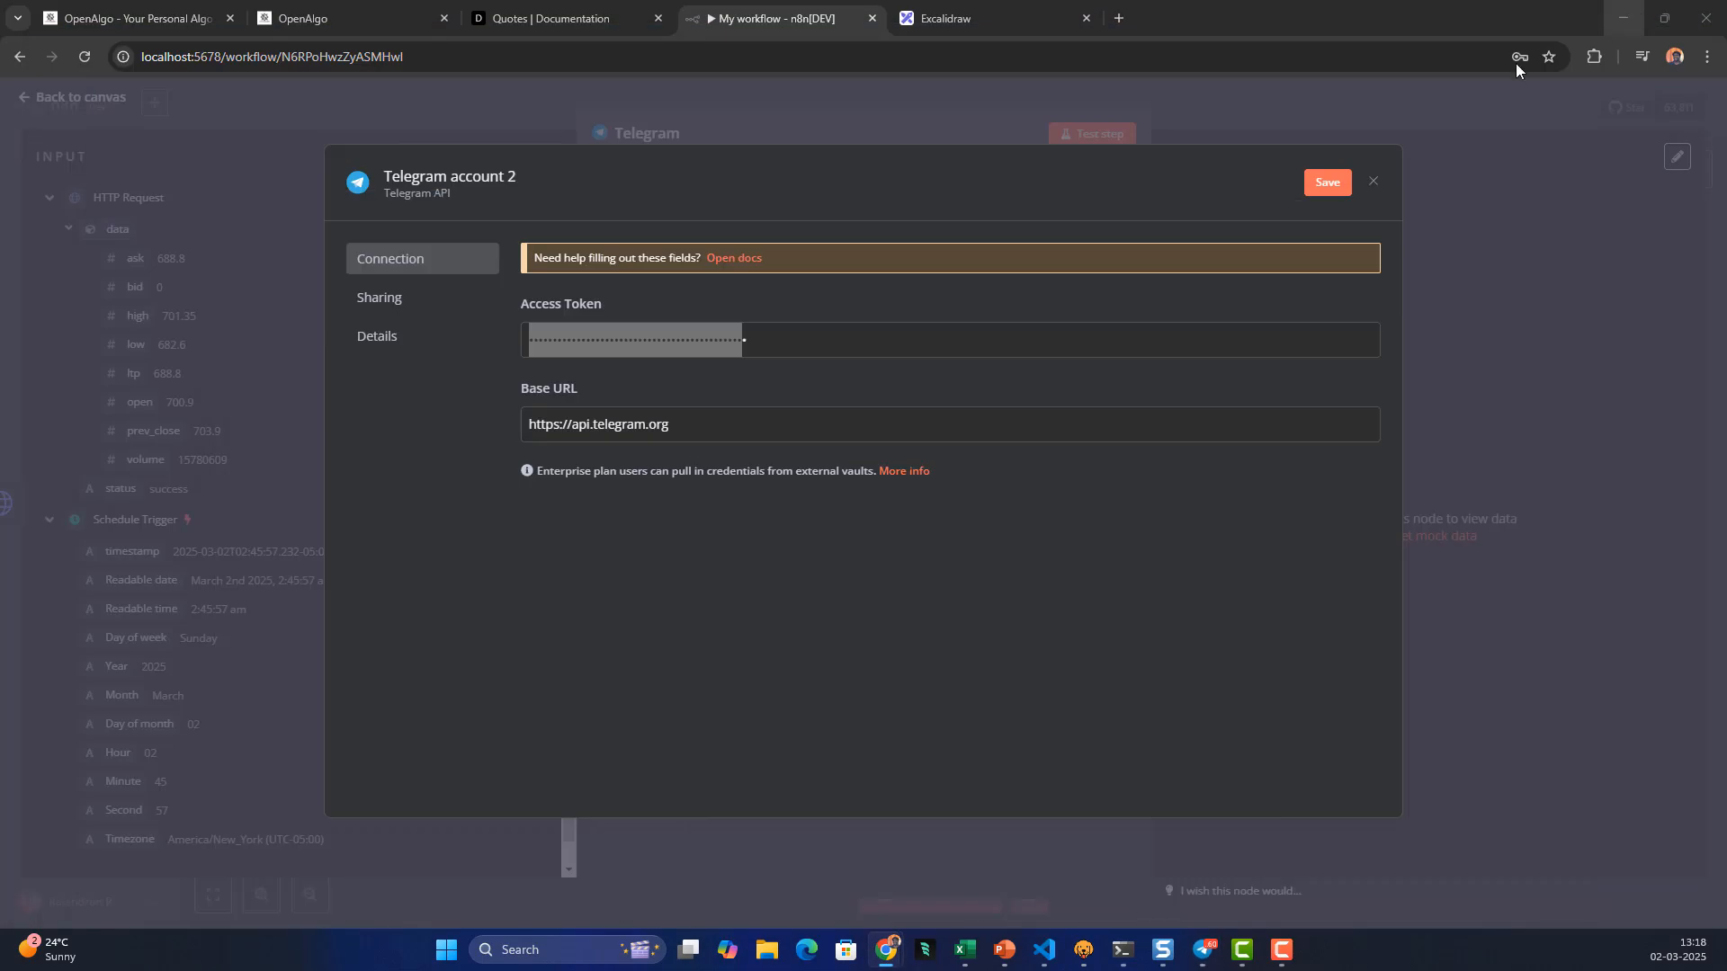
pyautogui.click(814, 516)
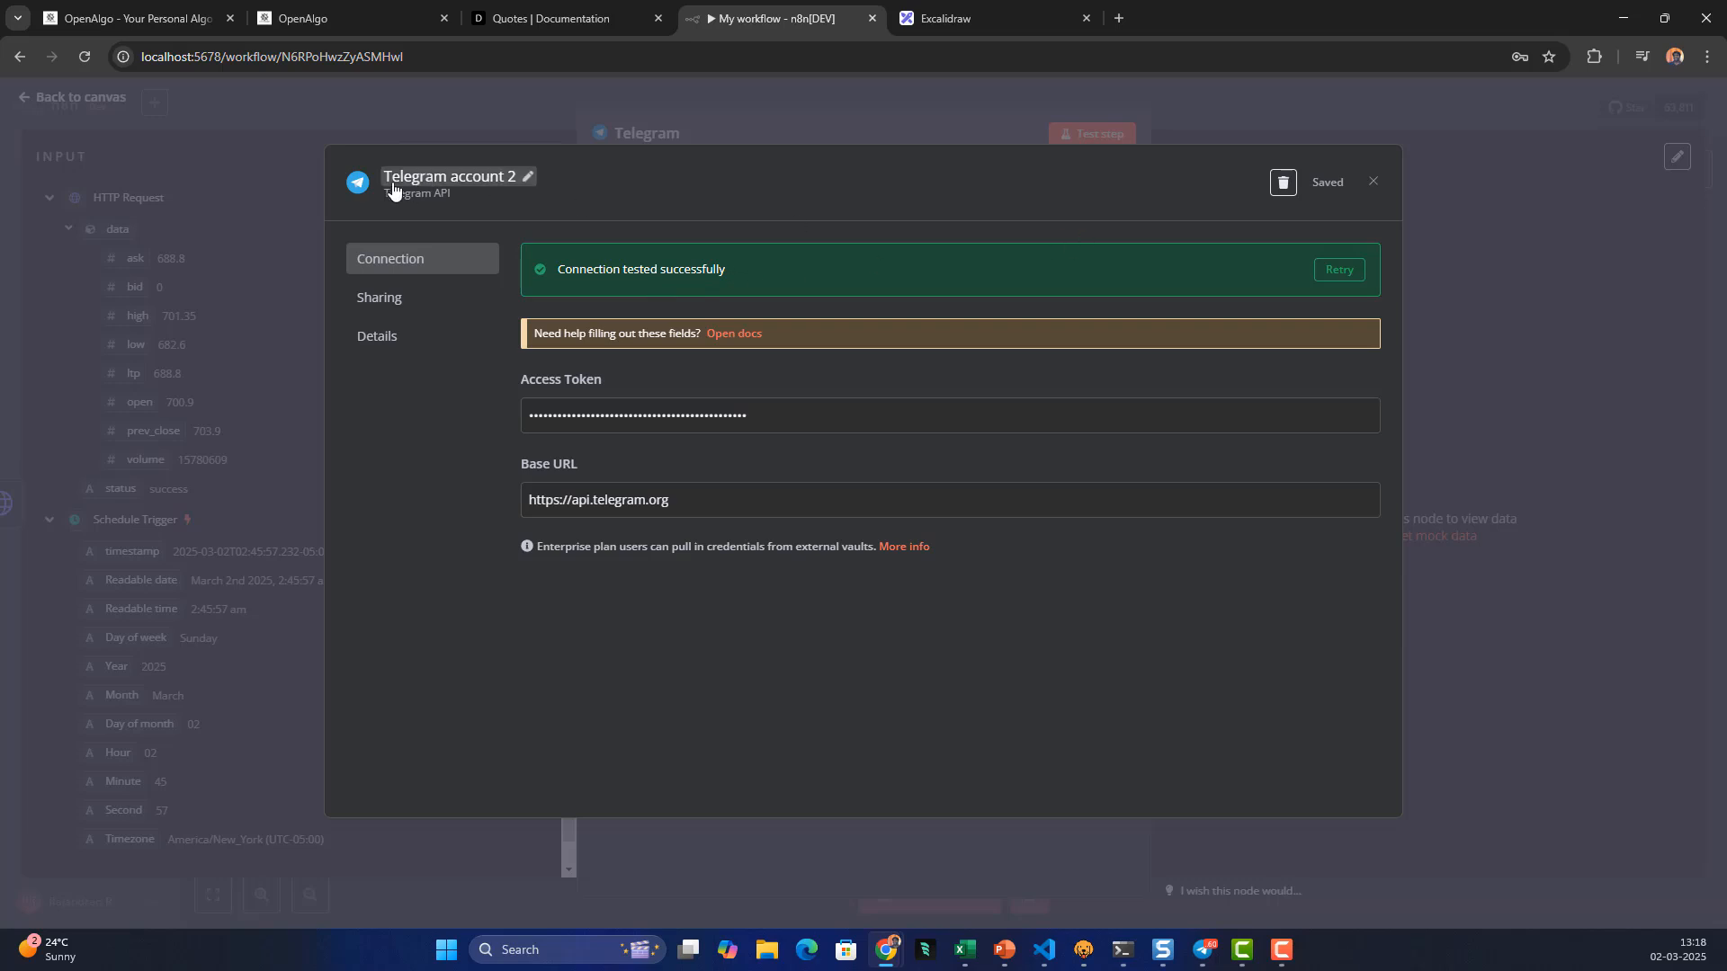
pyautogui.click(1377, 177)
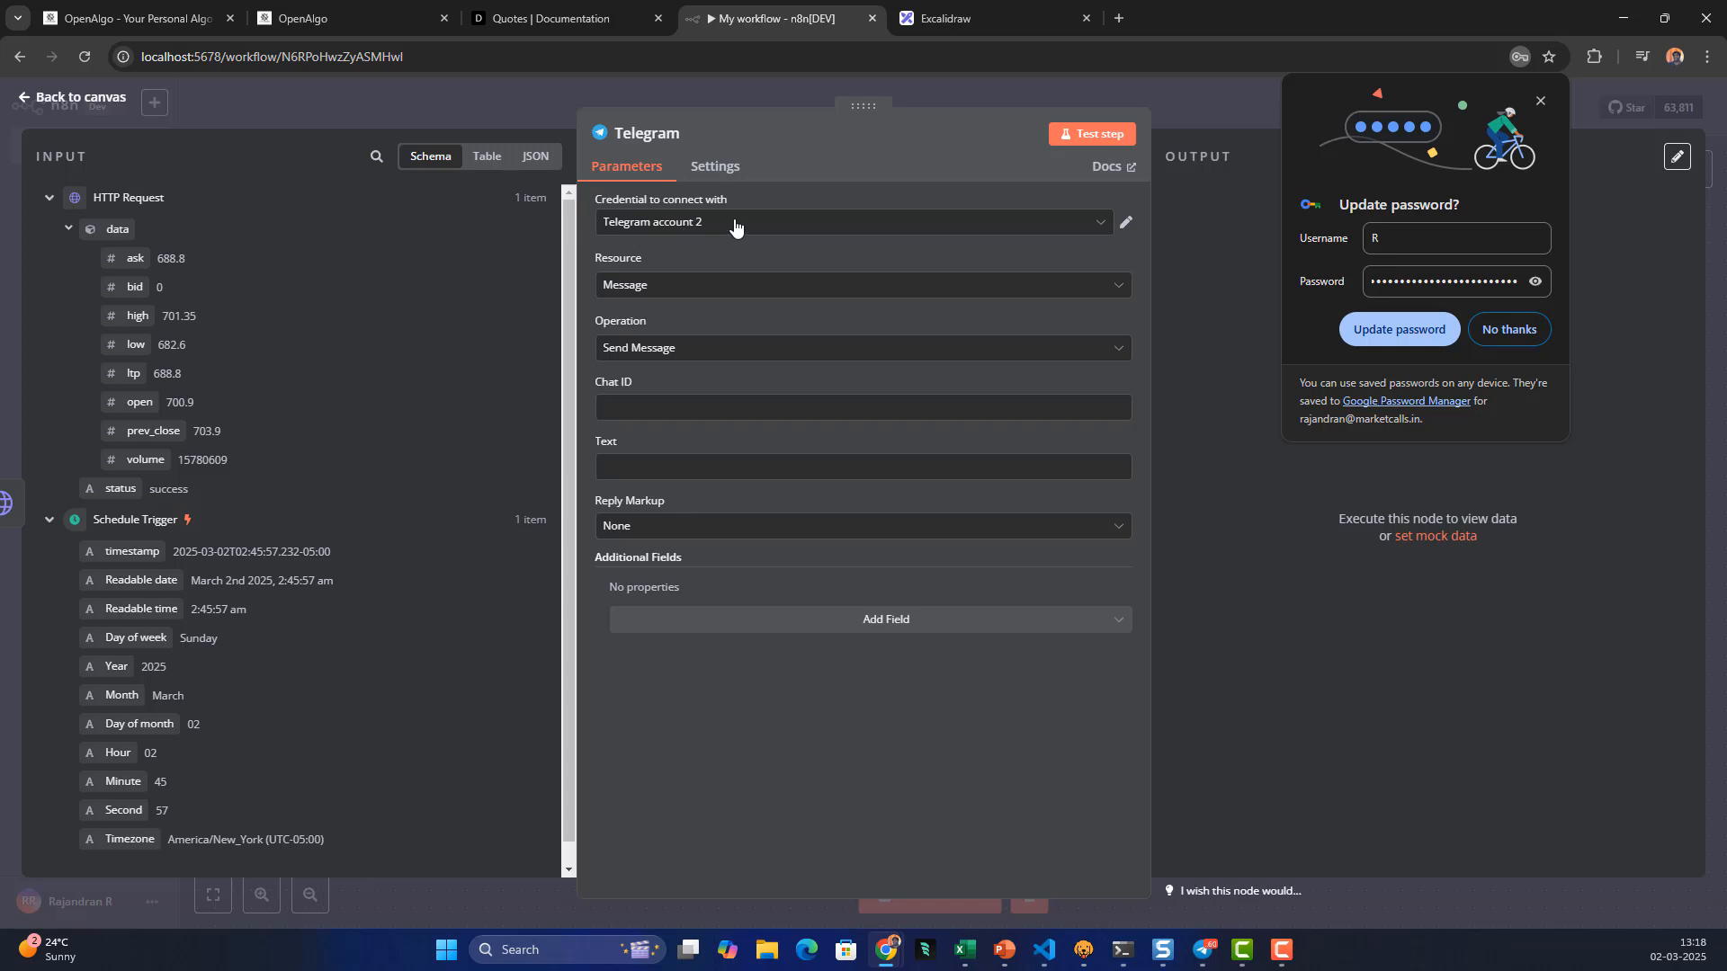
pyautogui.click(668, 354)
pyautogui.click(667, 596)
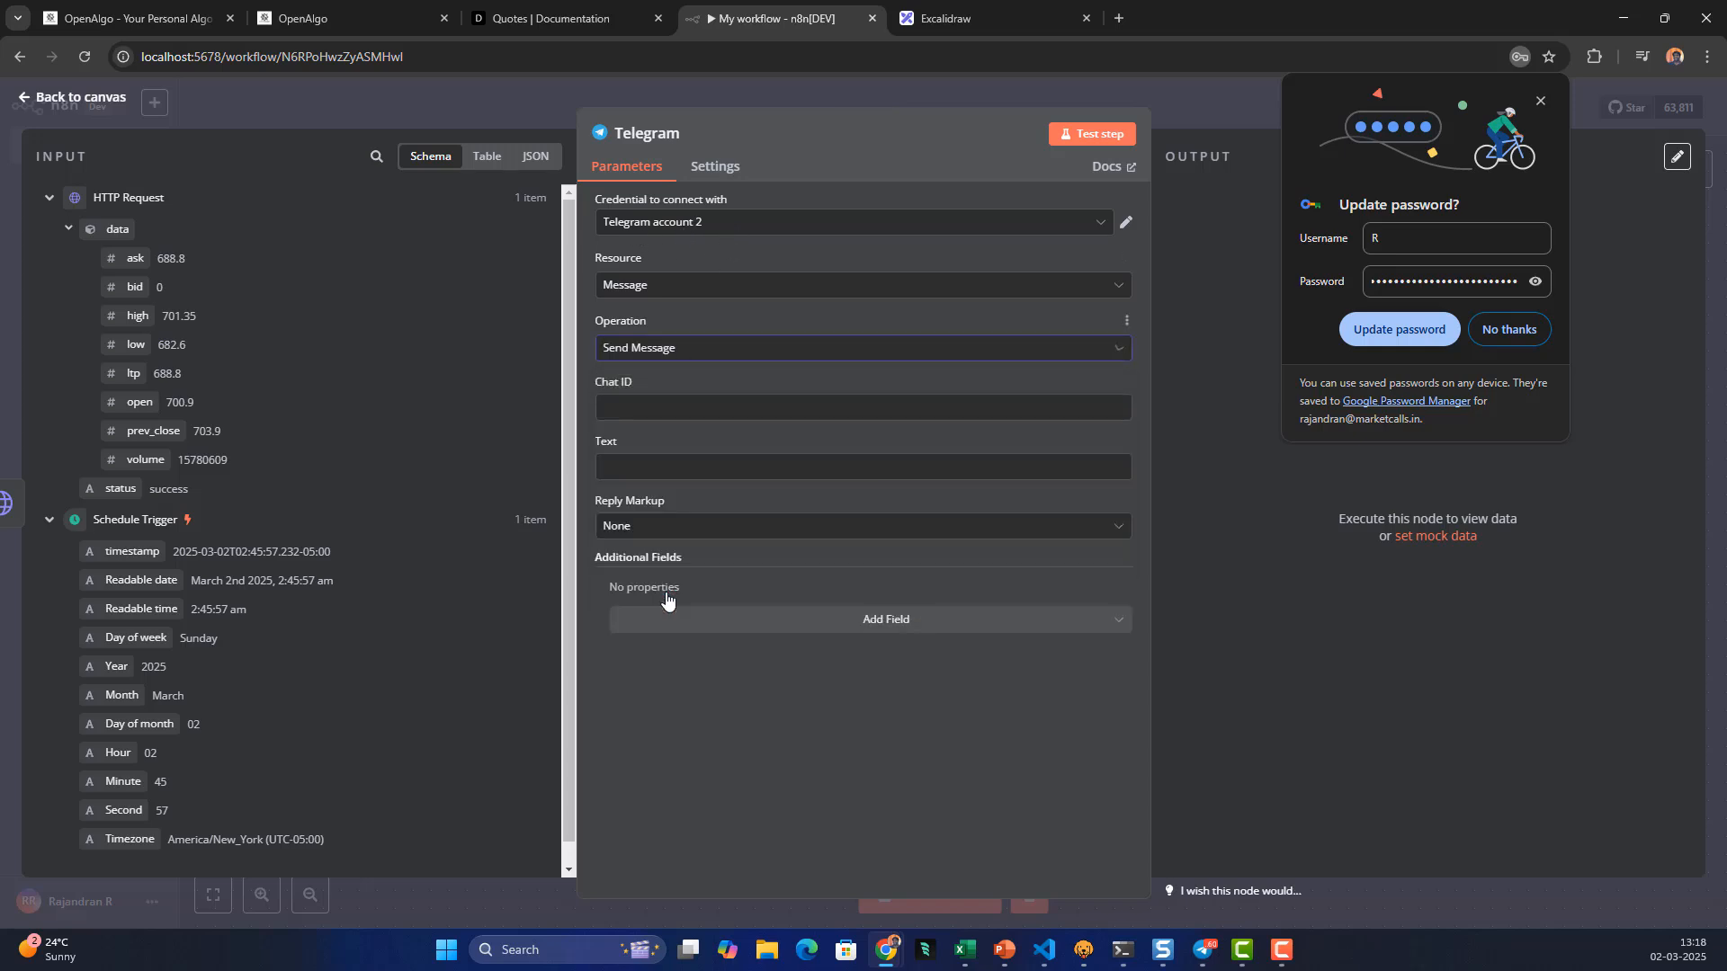
pyautogui.click(638, 409)
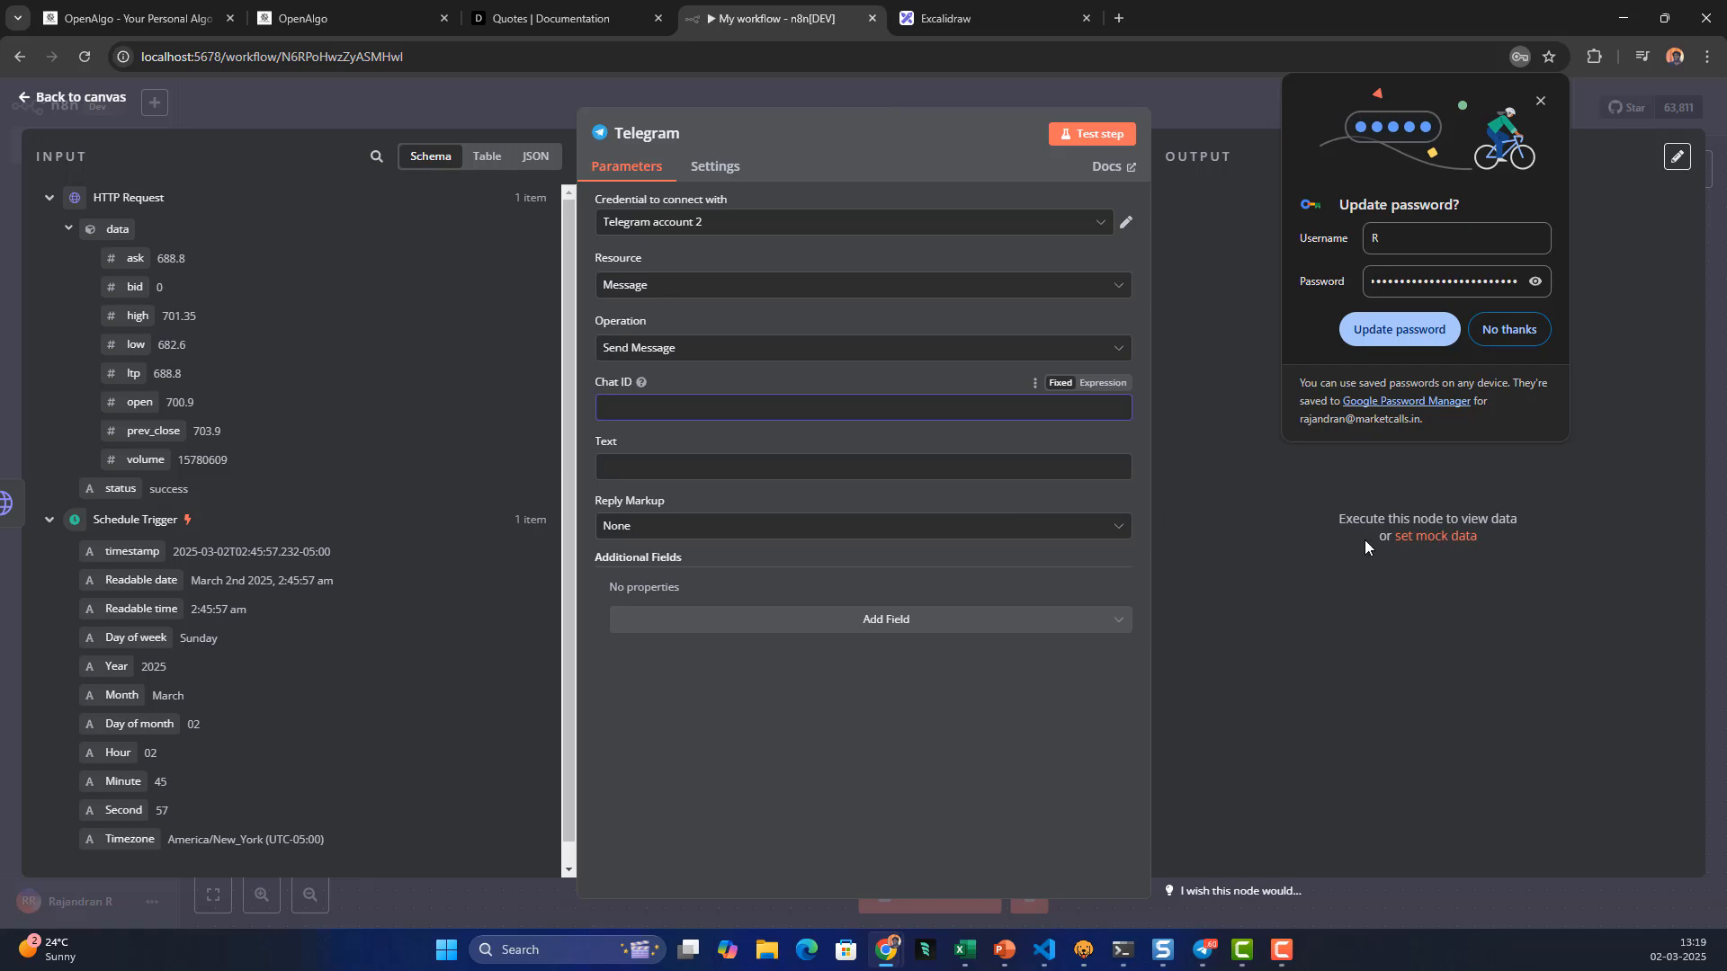
# Switch to Telegram and create a public channel named n8nworkflow with the link t.me/n8nworkflow25
pyautogui.click(1200, 946)
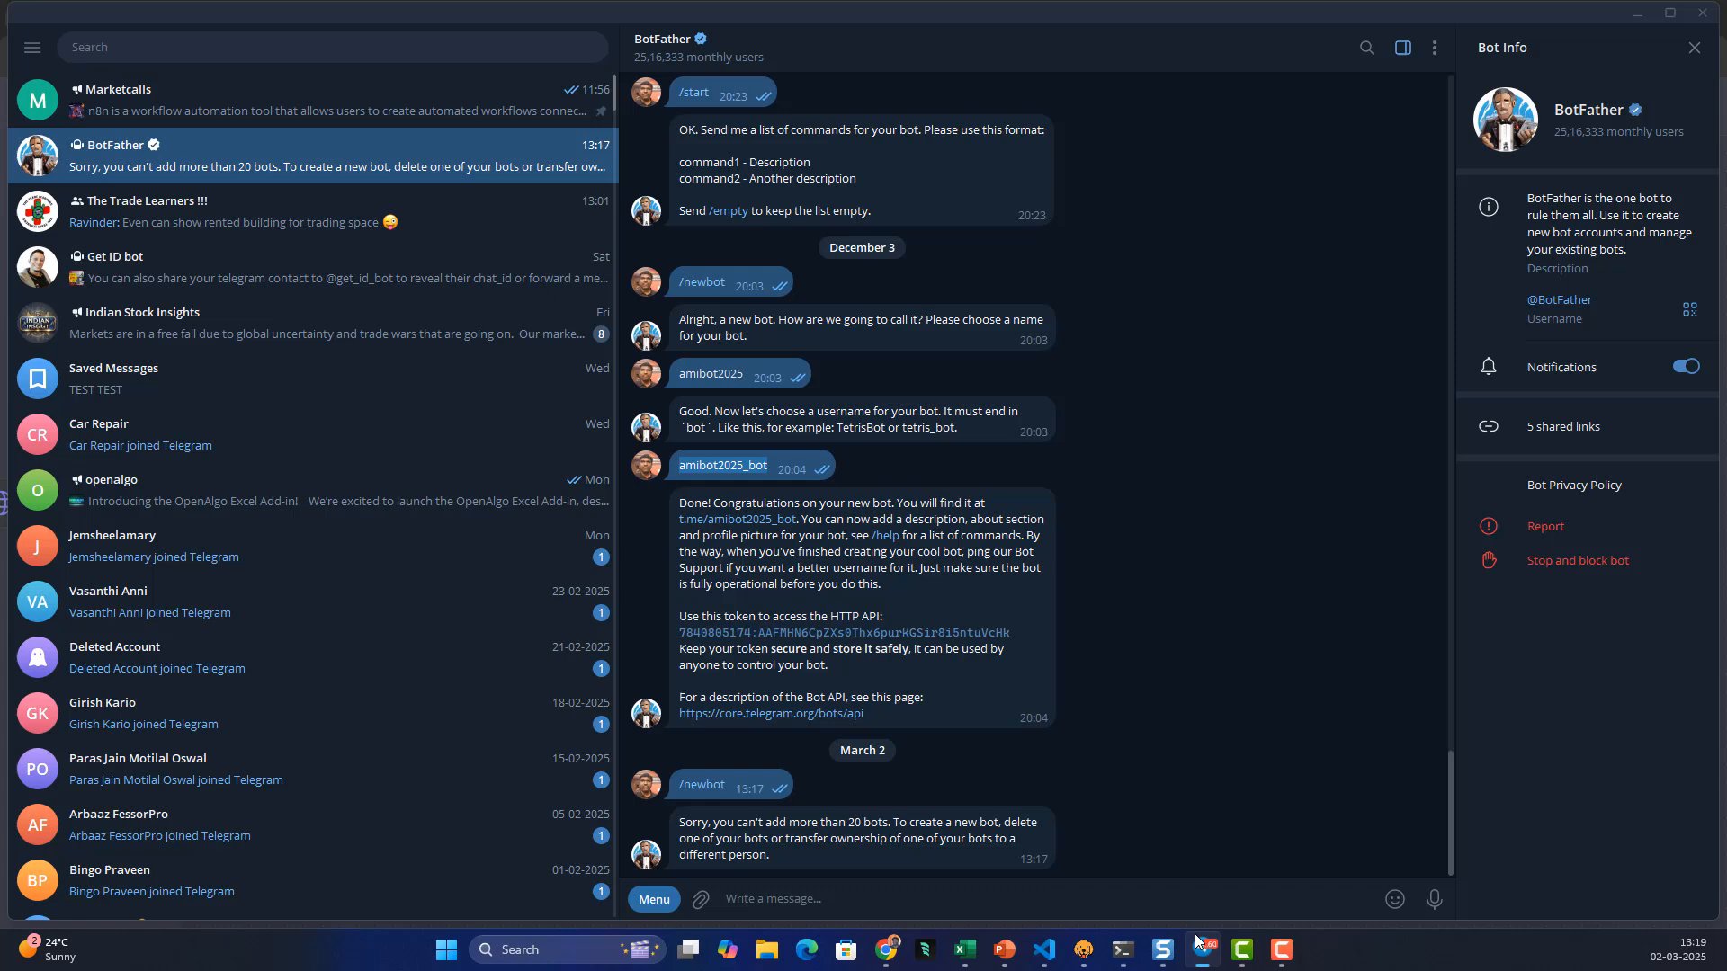
pyautogui.click(251, 50)
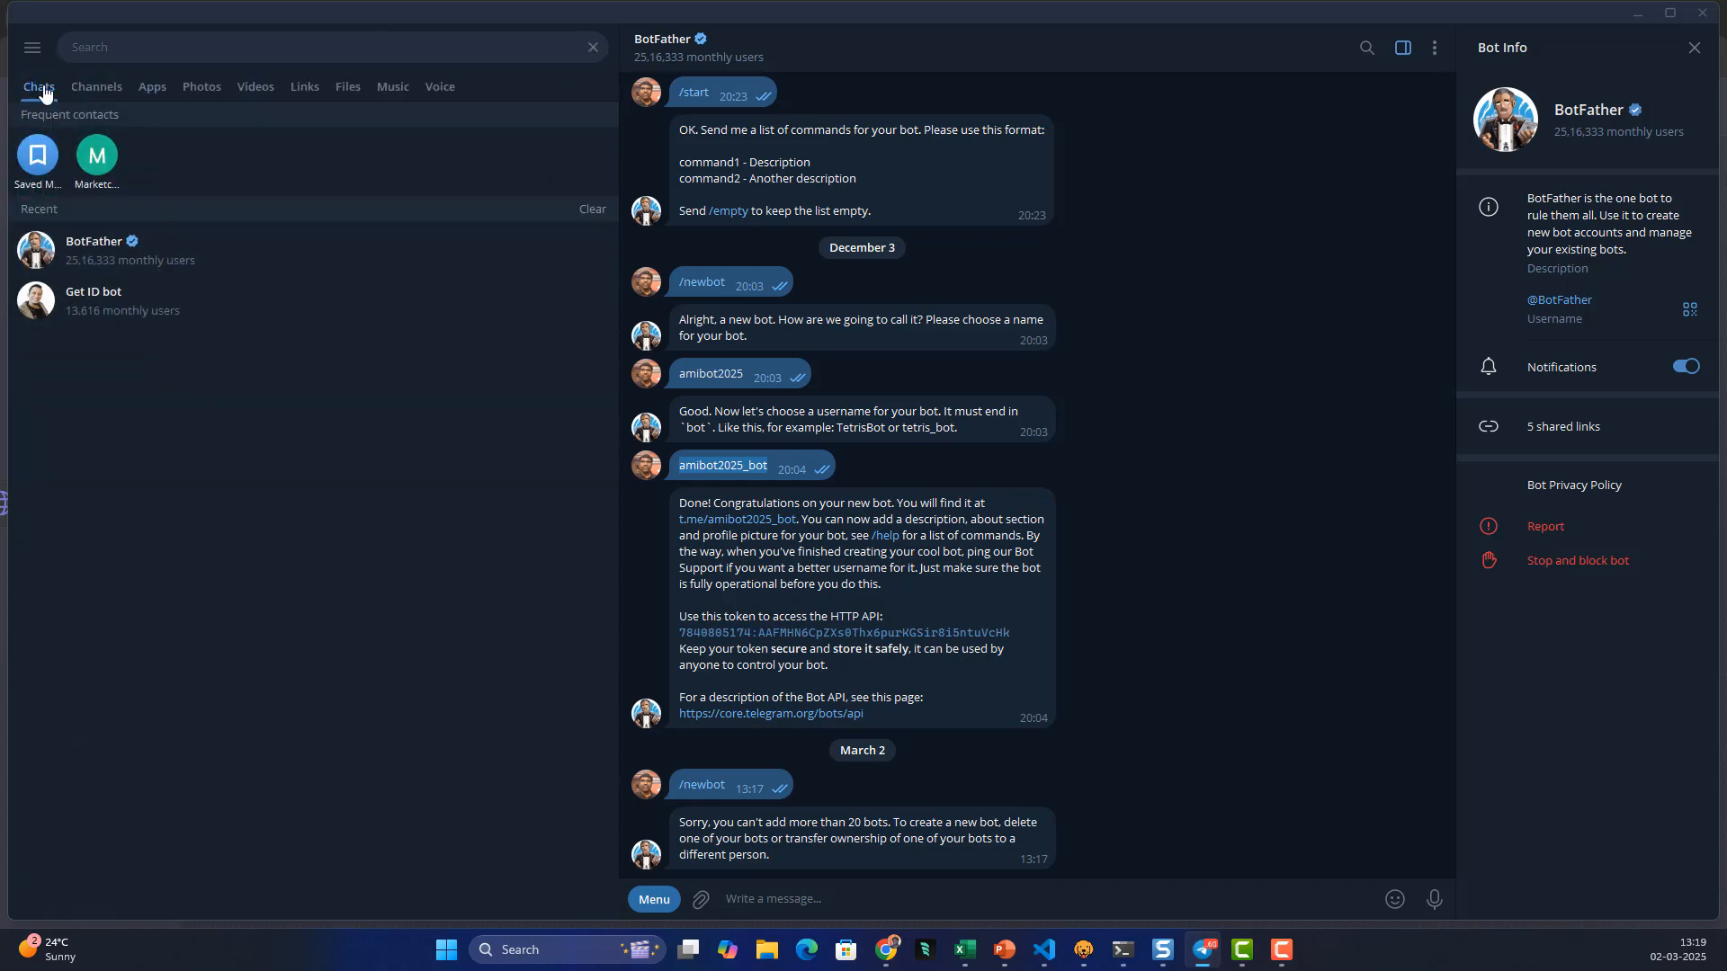
pyautogui.click(32, 48)
pyautogui.click(99, 257)
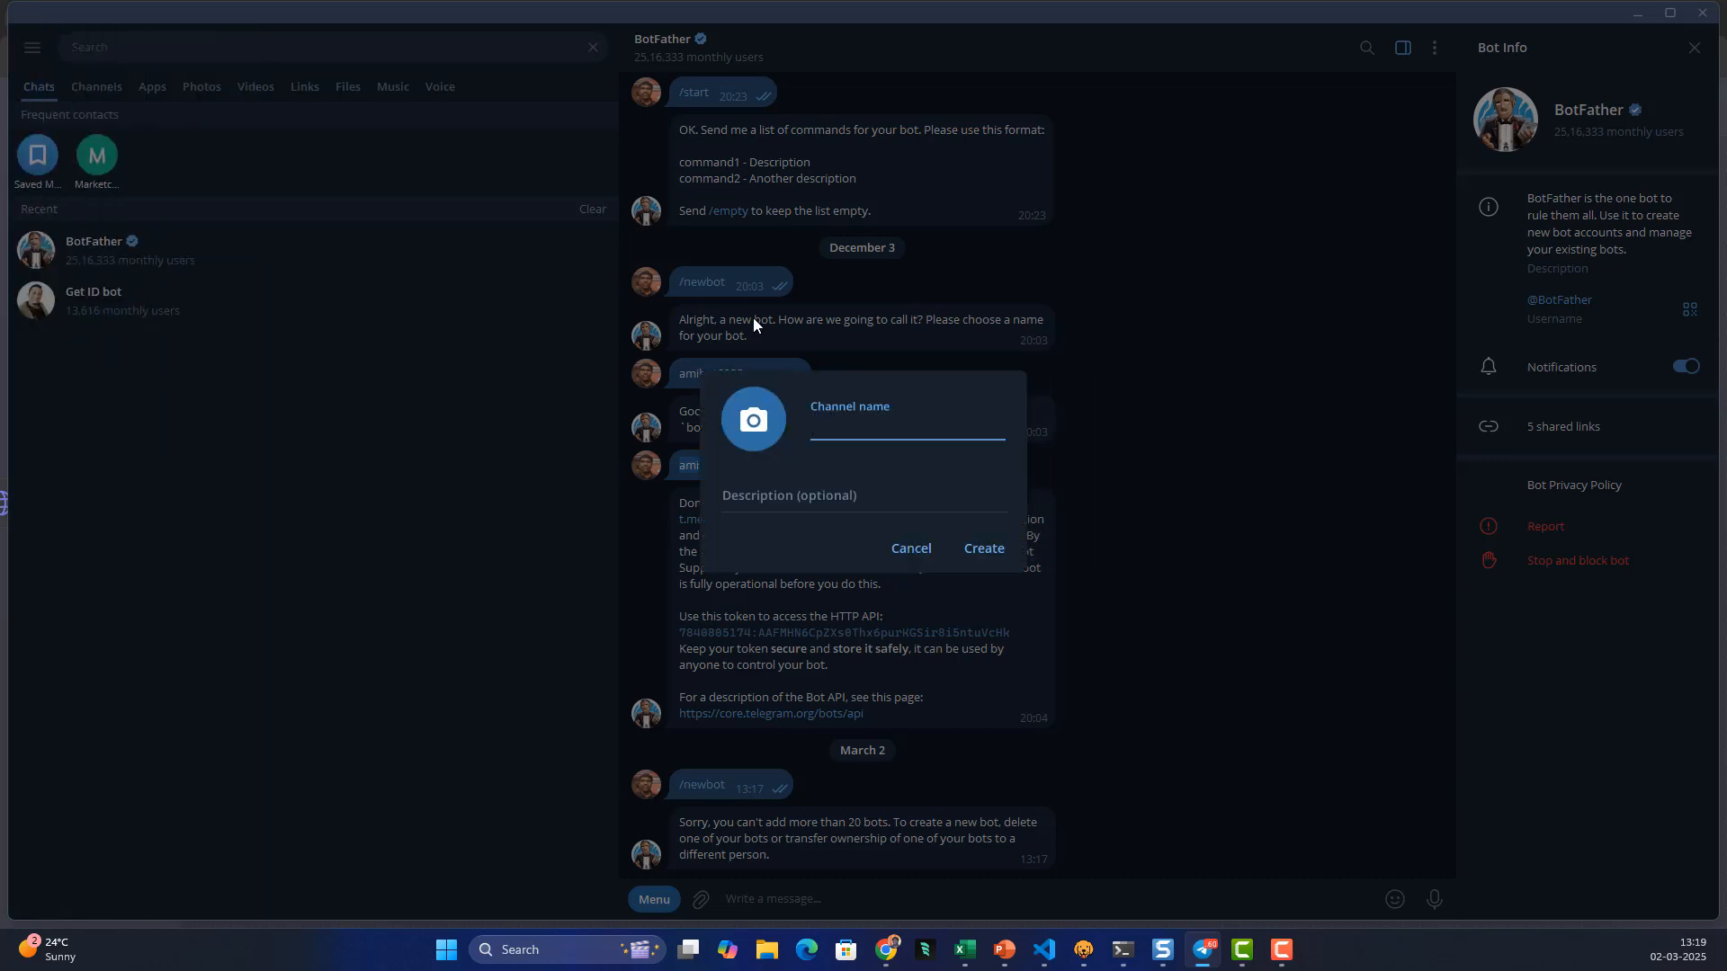
pyautogui.write('n8nworkflow')
pyautogui.click(984, 550)
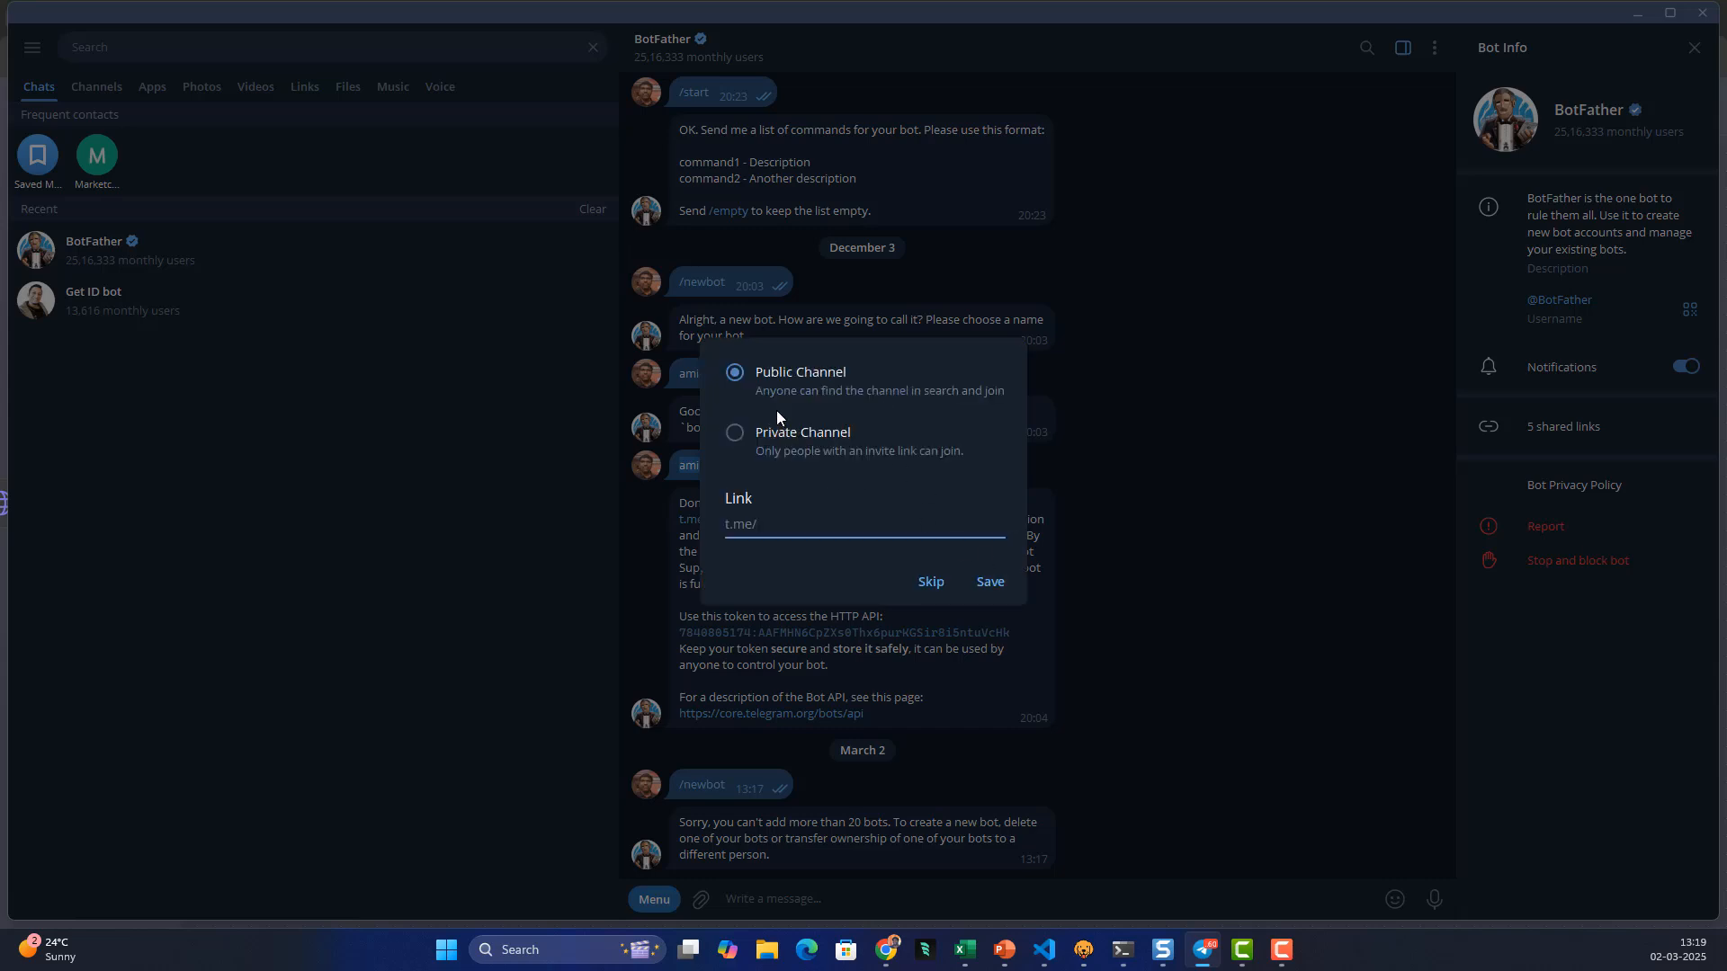
pyautogui.write('n8nworkflow')
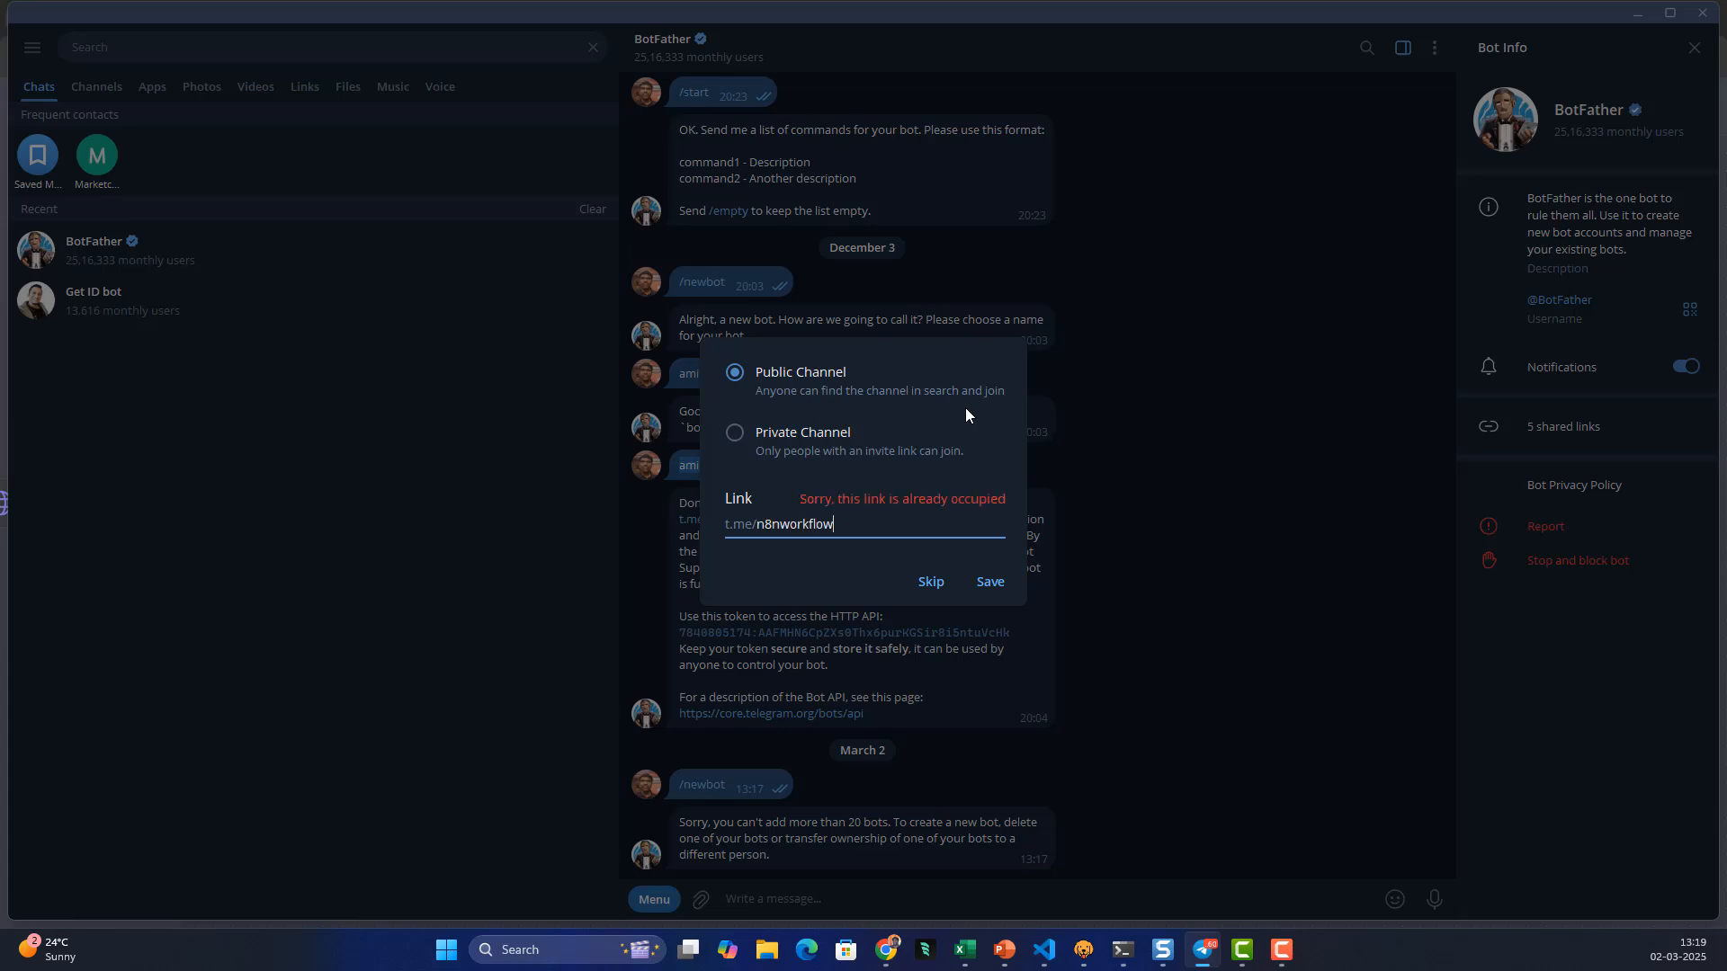
pyautogui.write('25')
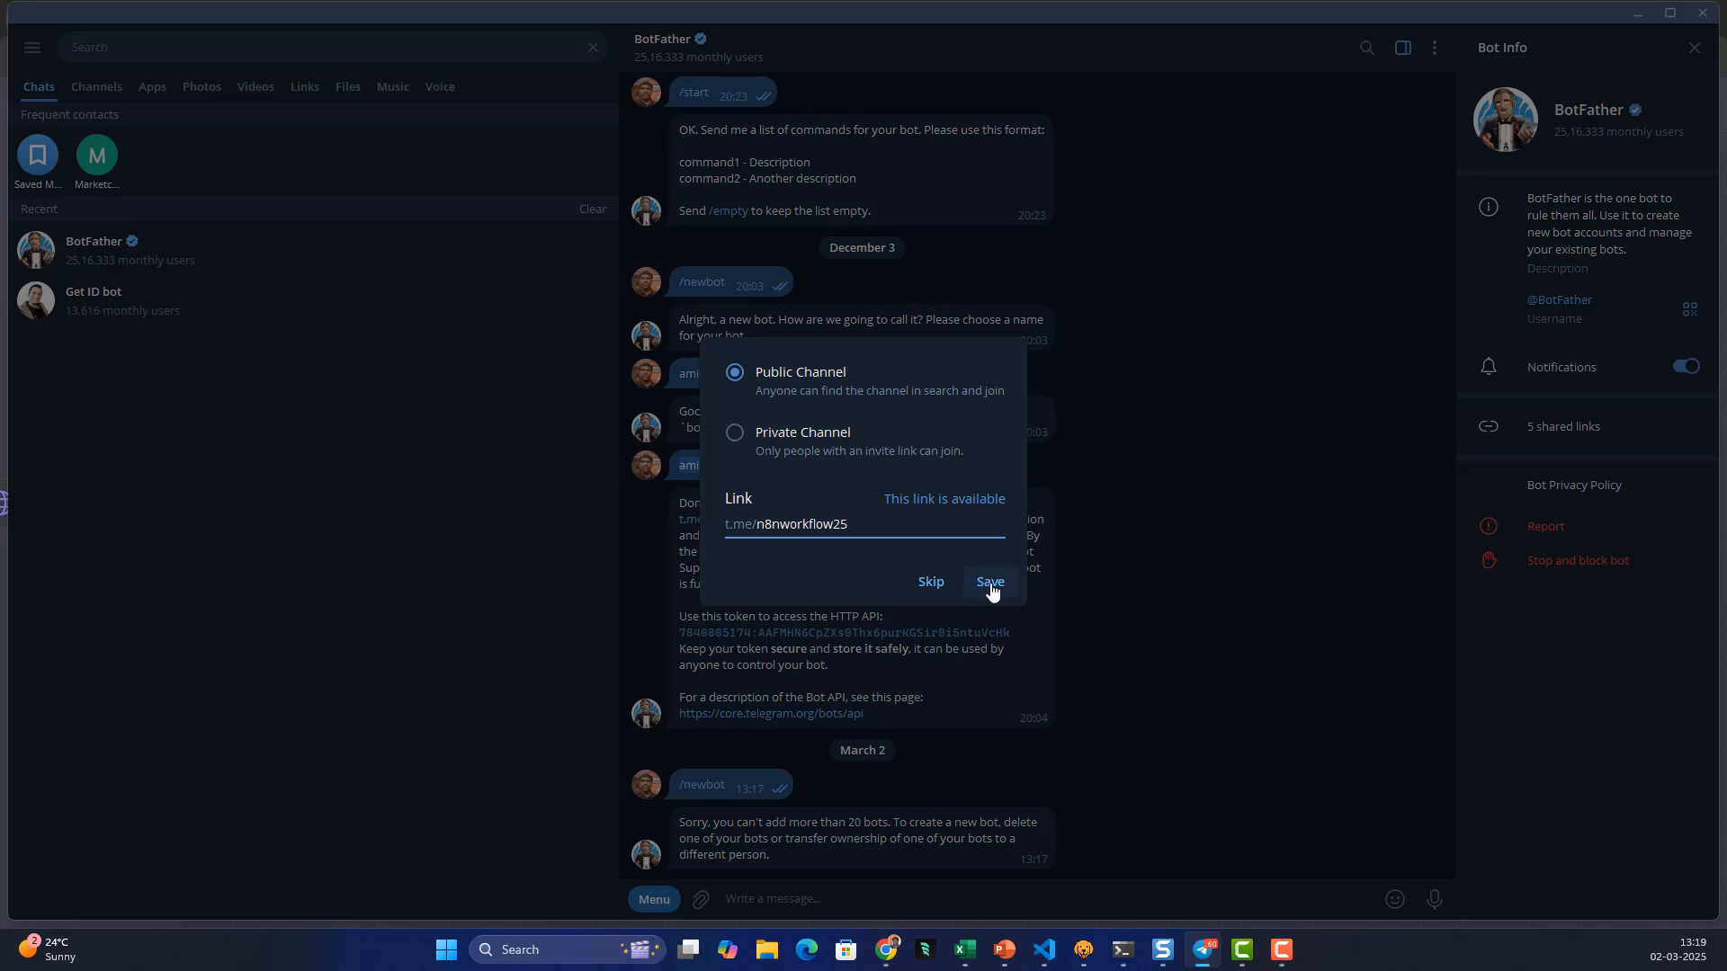
pyautogui.click(991, 591)
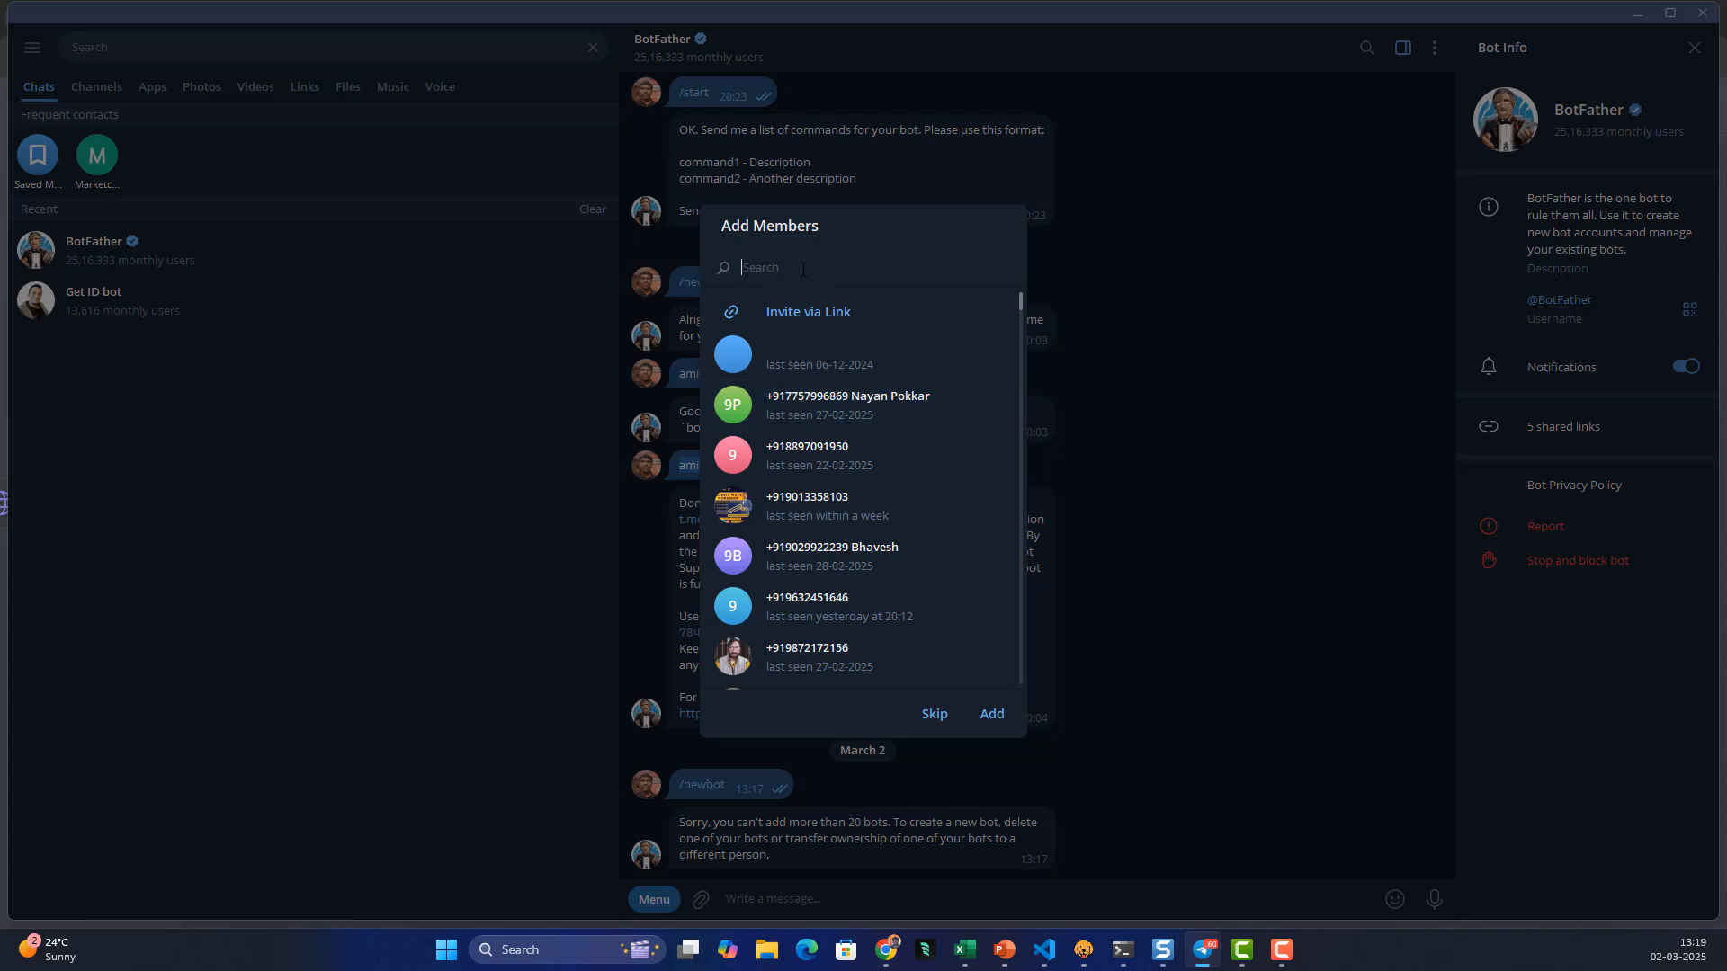
pyautogui.write('@')
pyautogui.hotkey('ctrl', 'v')
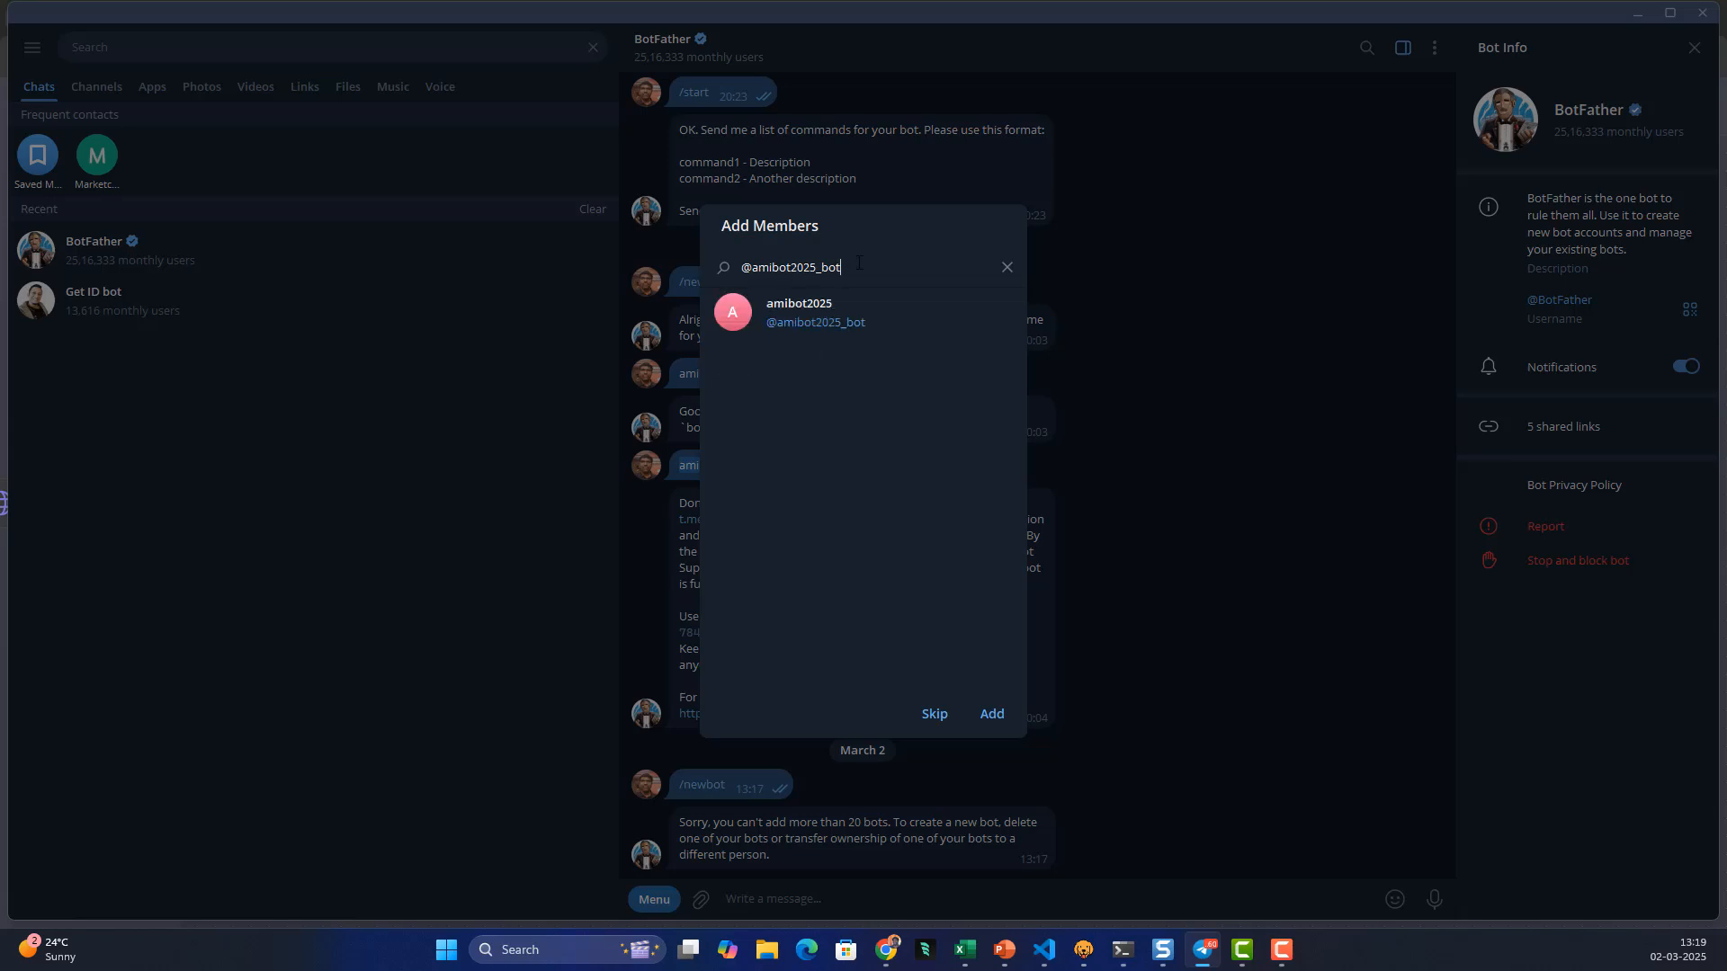
pyautogui.moveTo(851, 270); pyautogui.dragTo(751, 269)
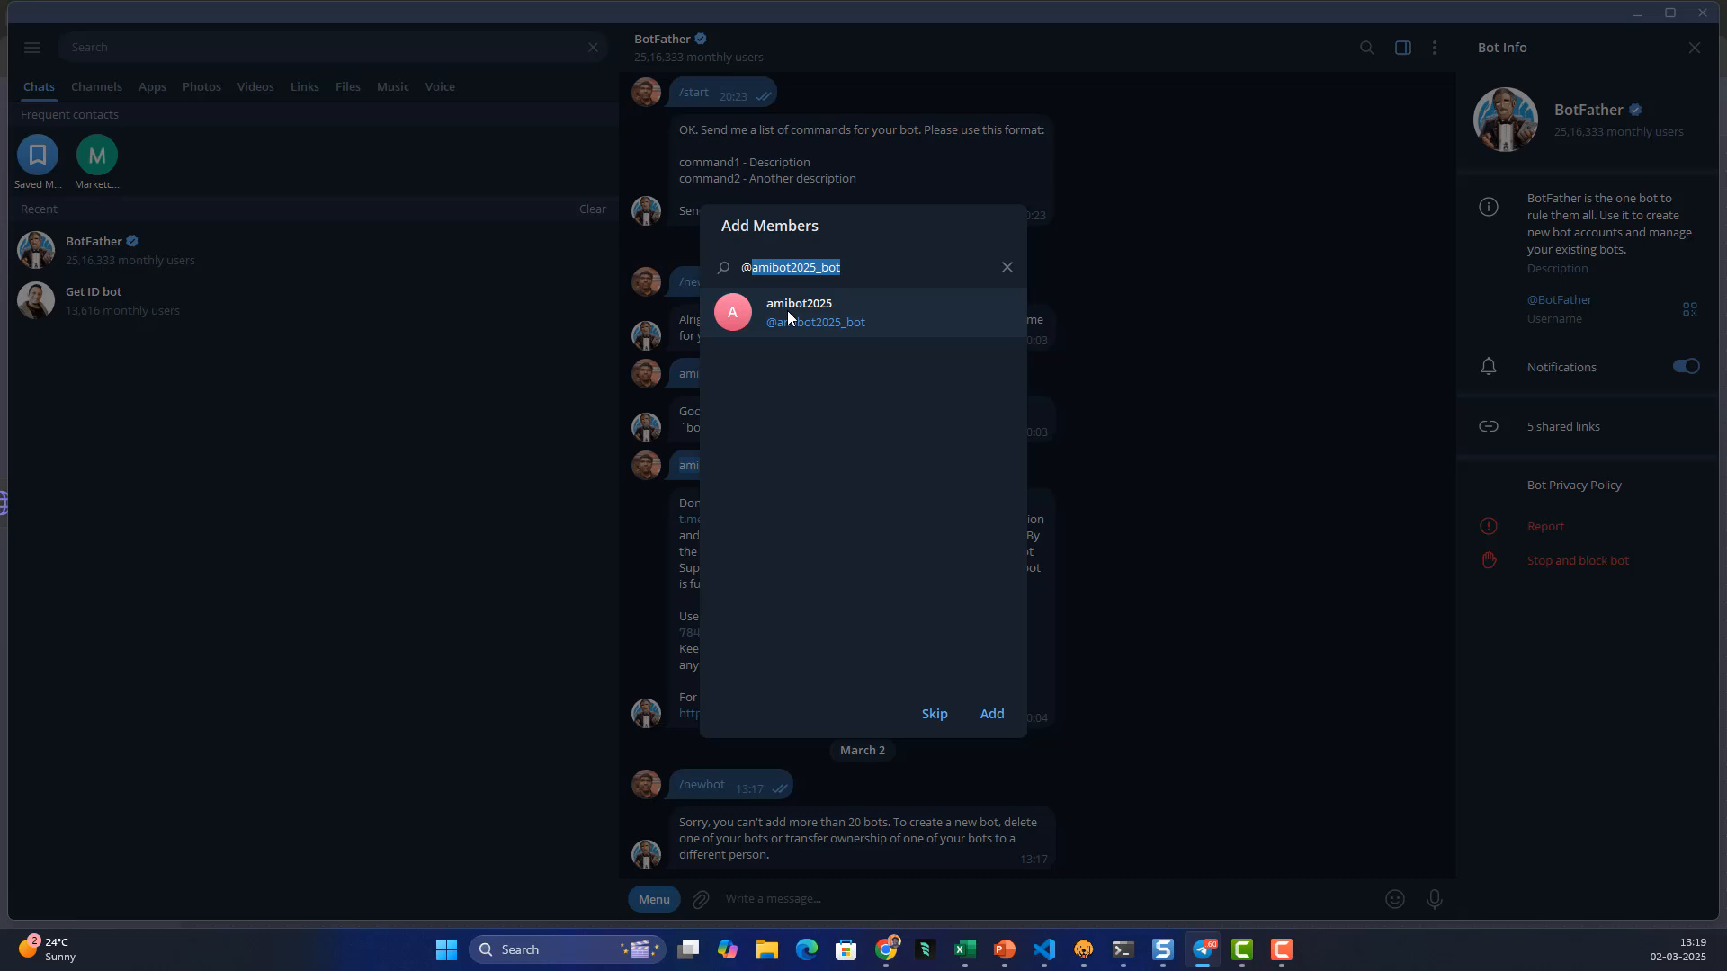
pyautogui.click(787, 315)
pyautogui.click(991, 715)
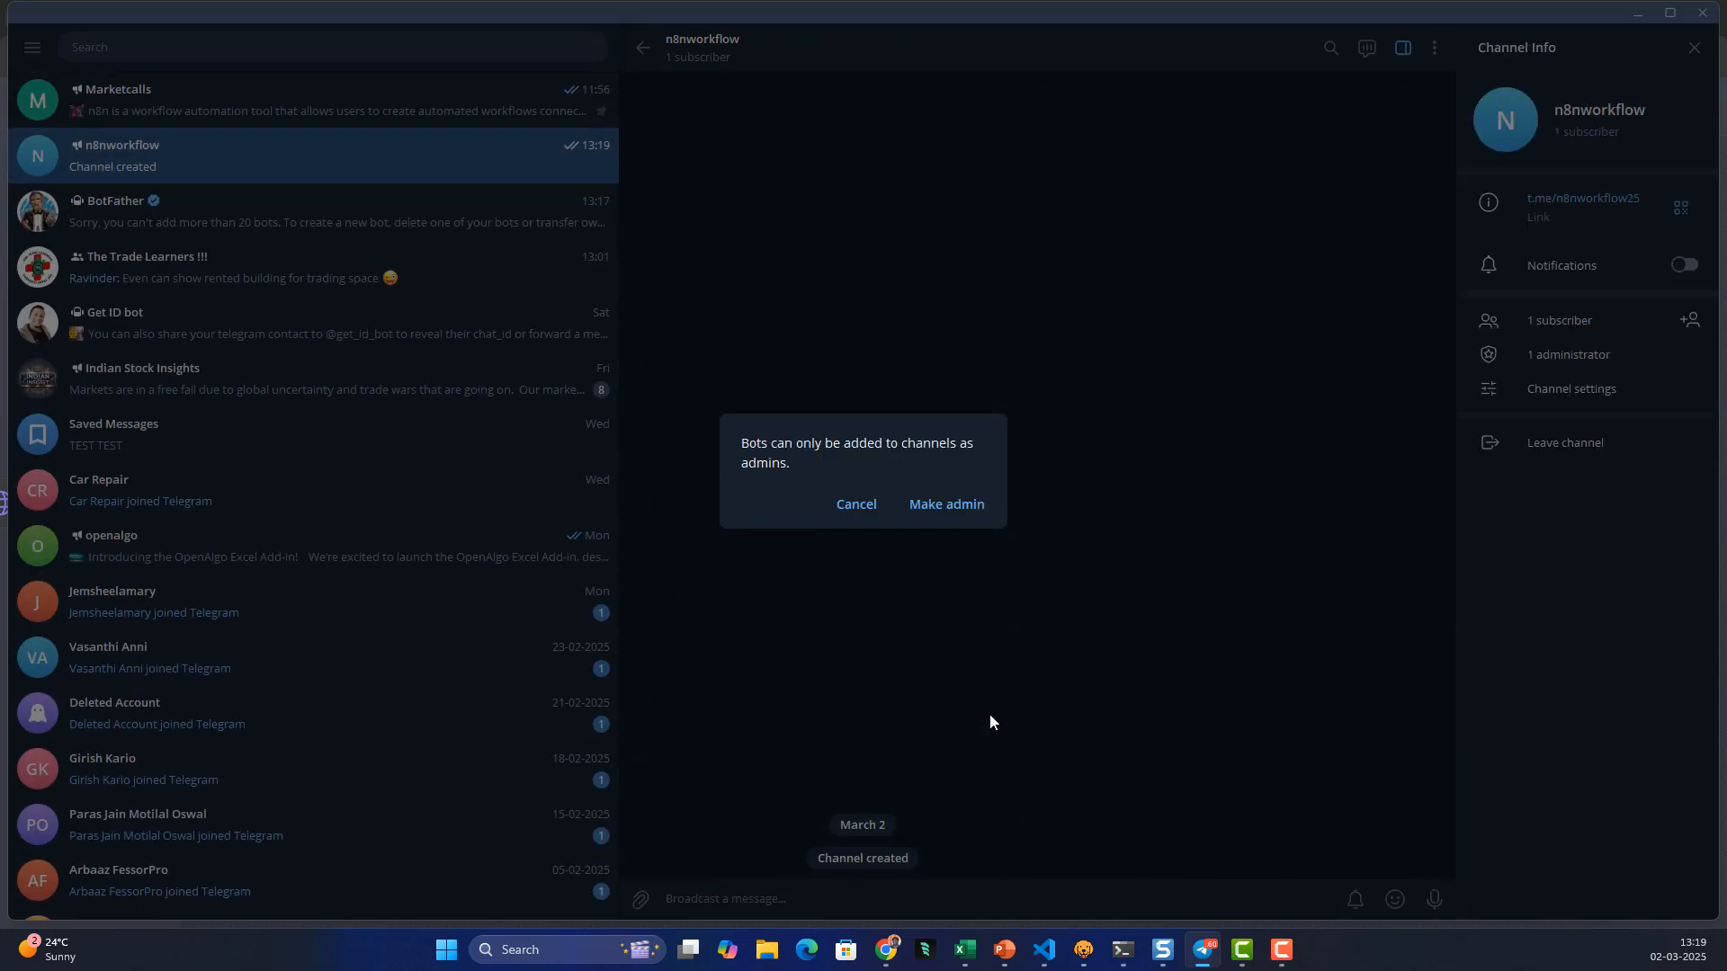
pyautogui.click(948, 503)
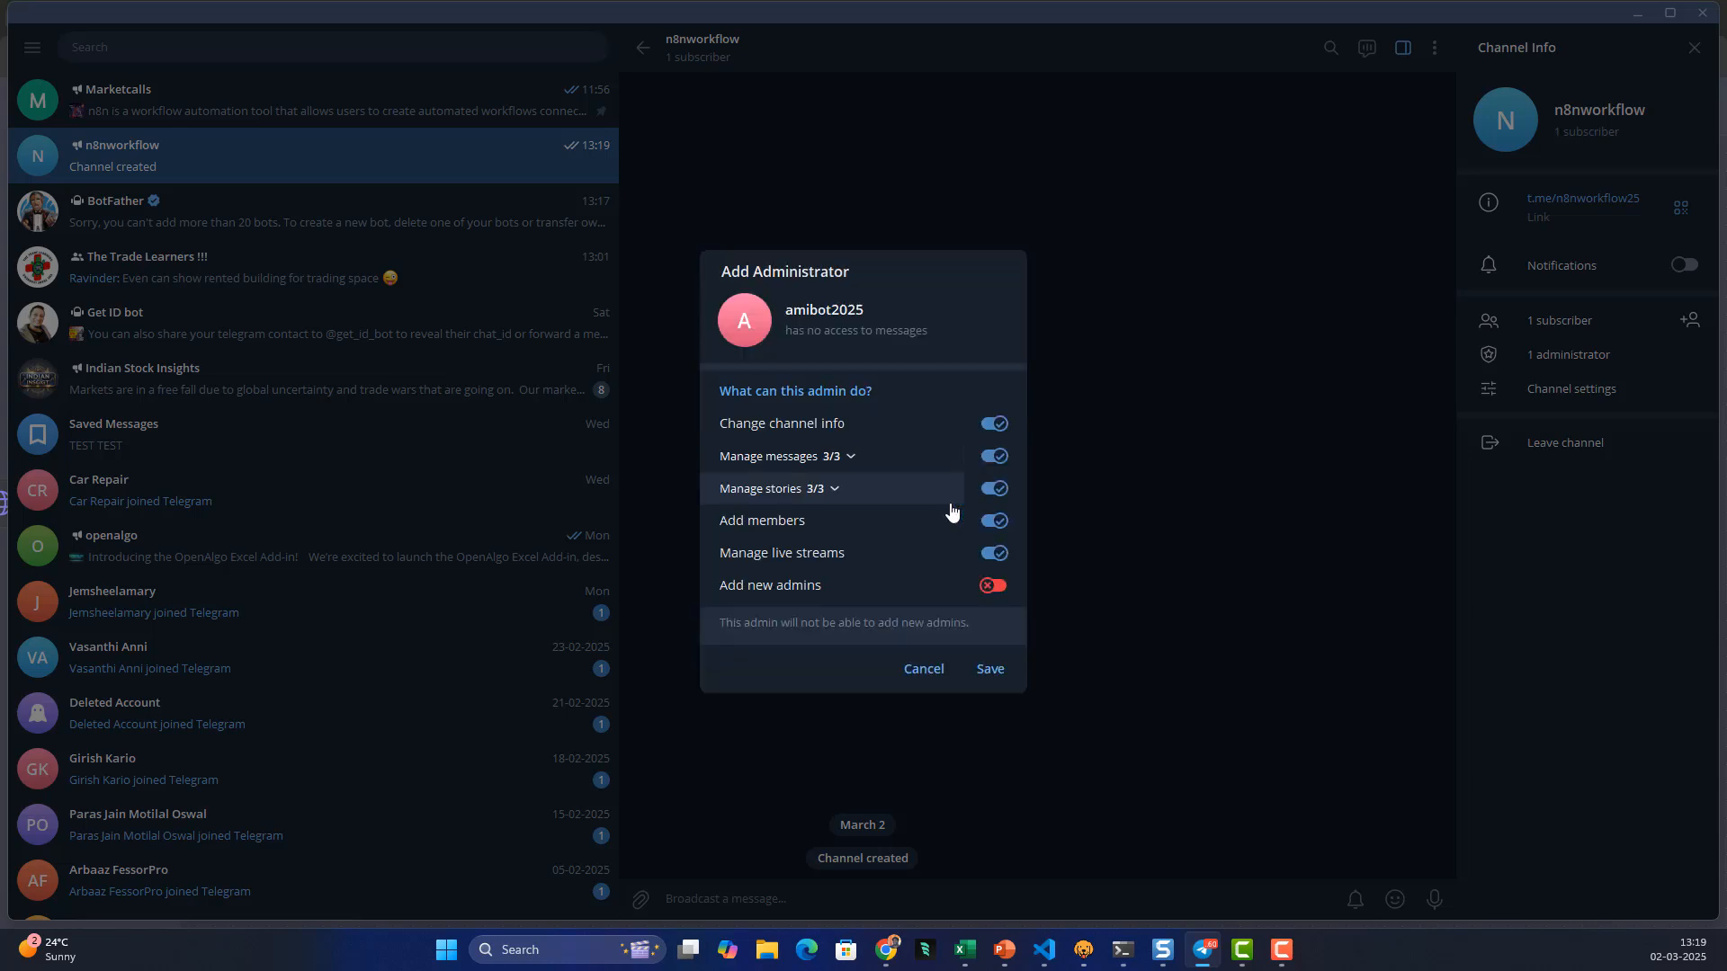
pyautogui.click(993, 673)
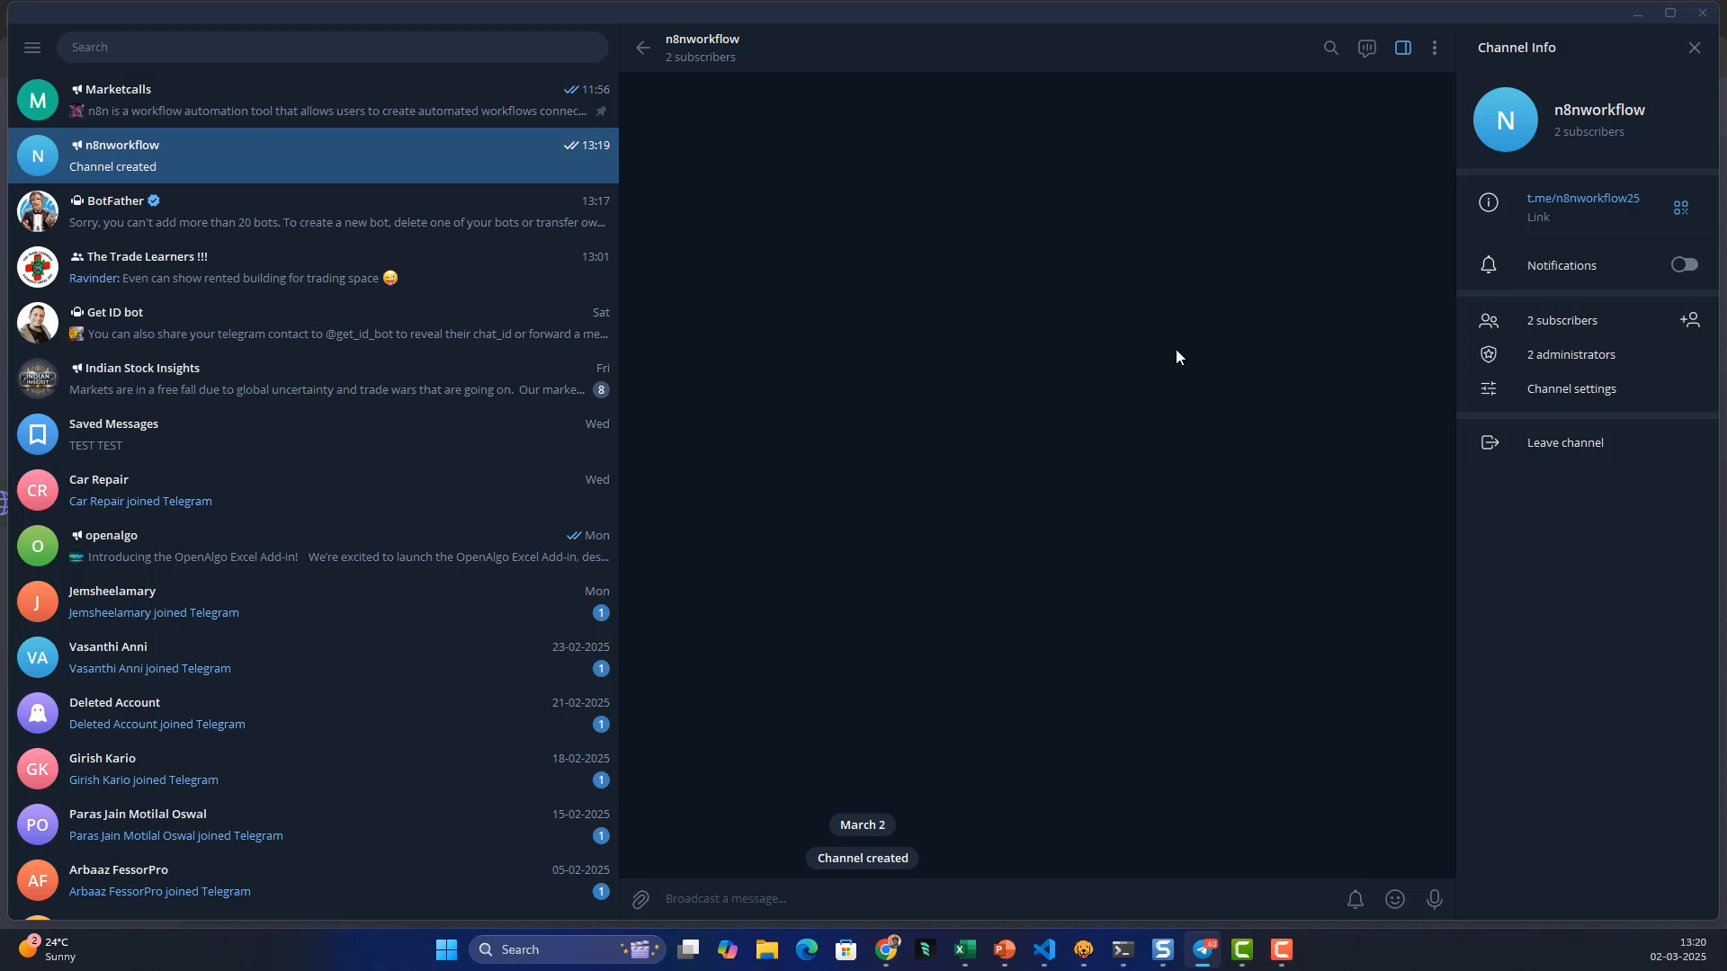
pyautogui.moveTo(891, 947)
pyautogui.click(1572, 390)
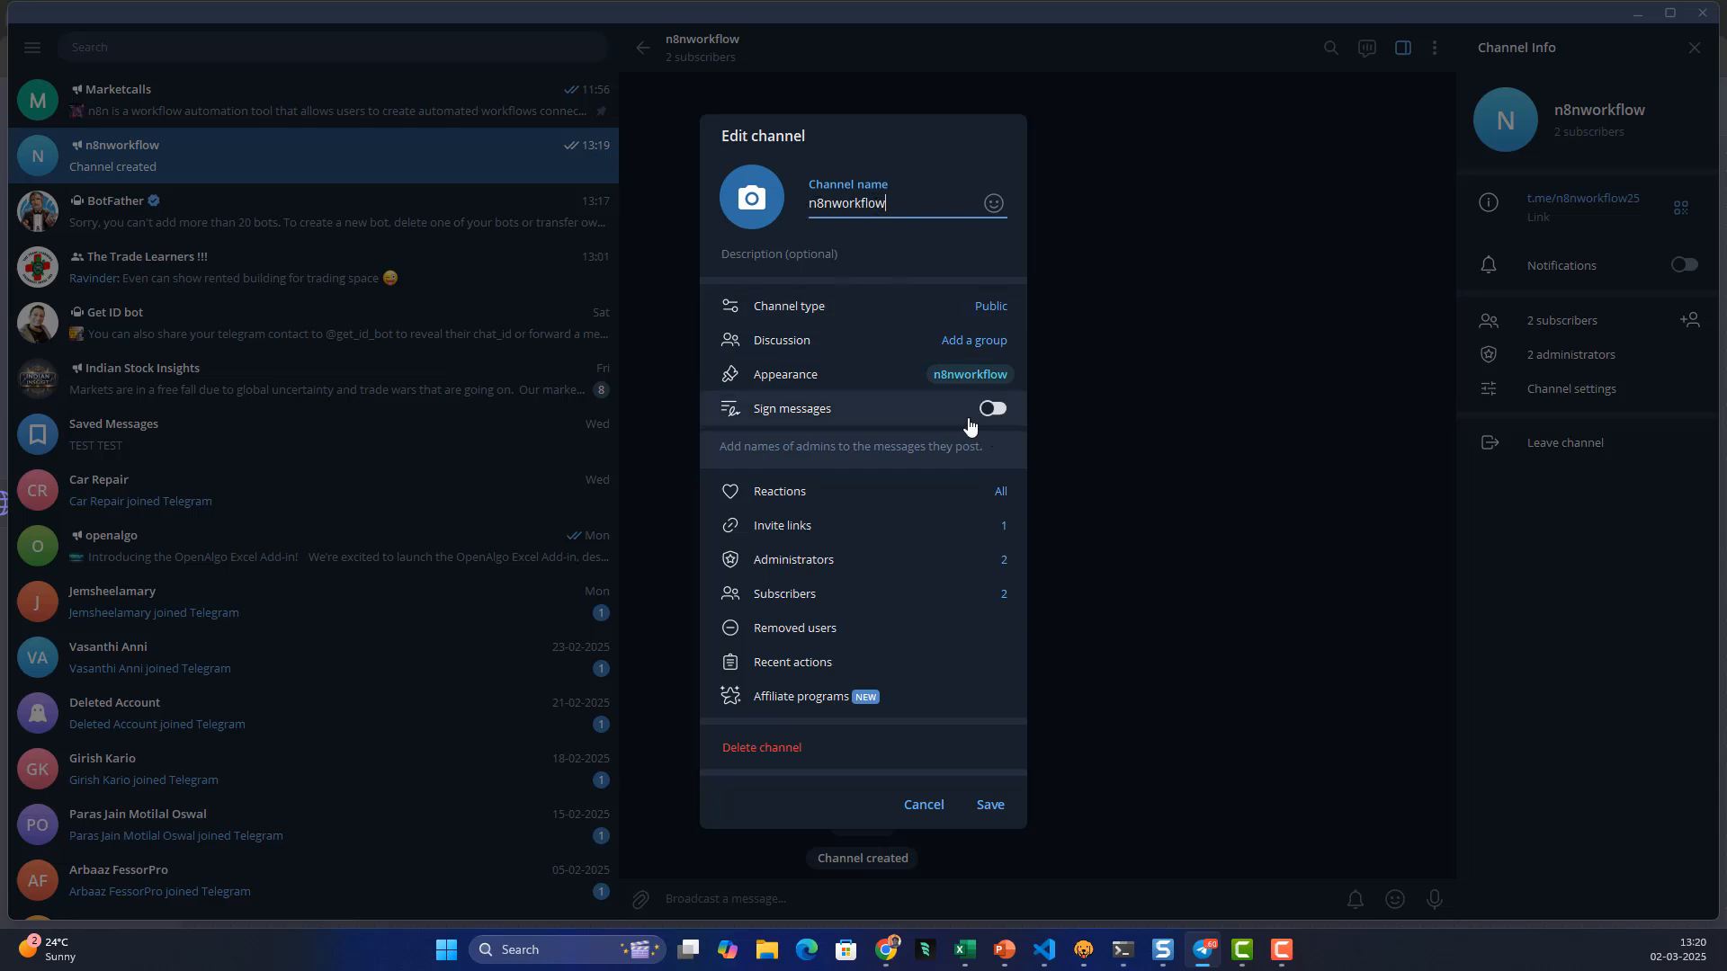
pyautogui.moveTo(887, 204); pyautogui.dragTo(777, 216)
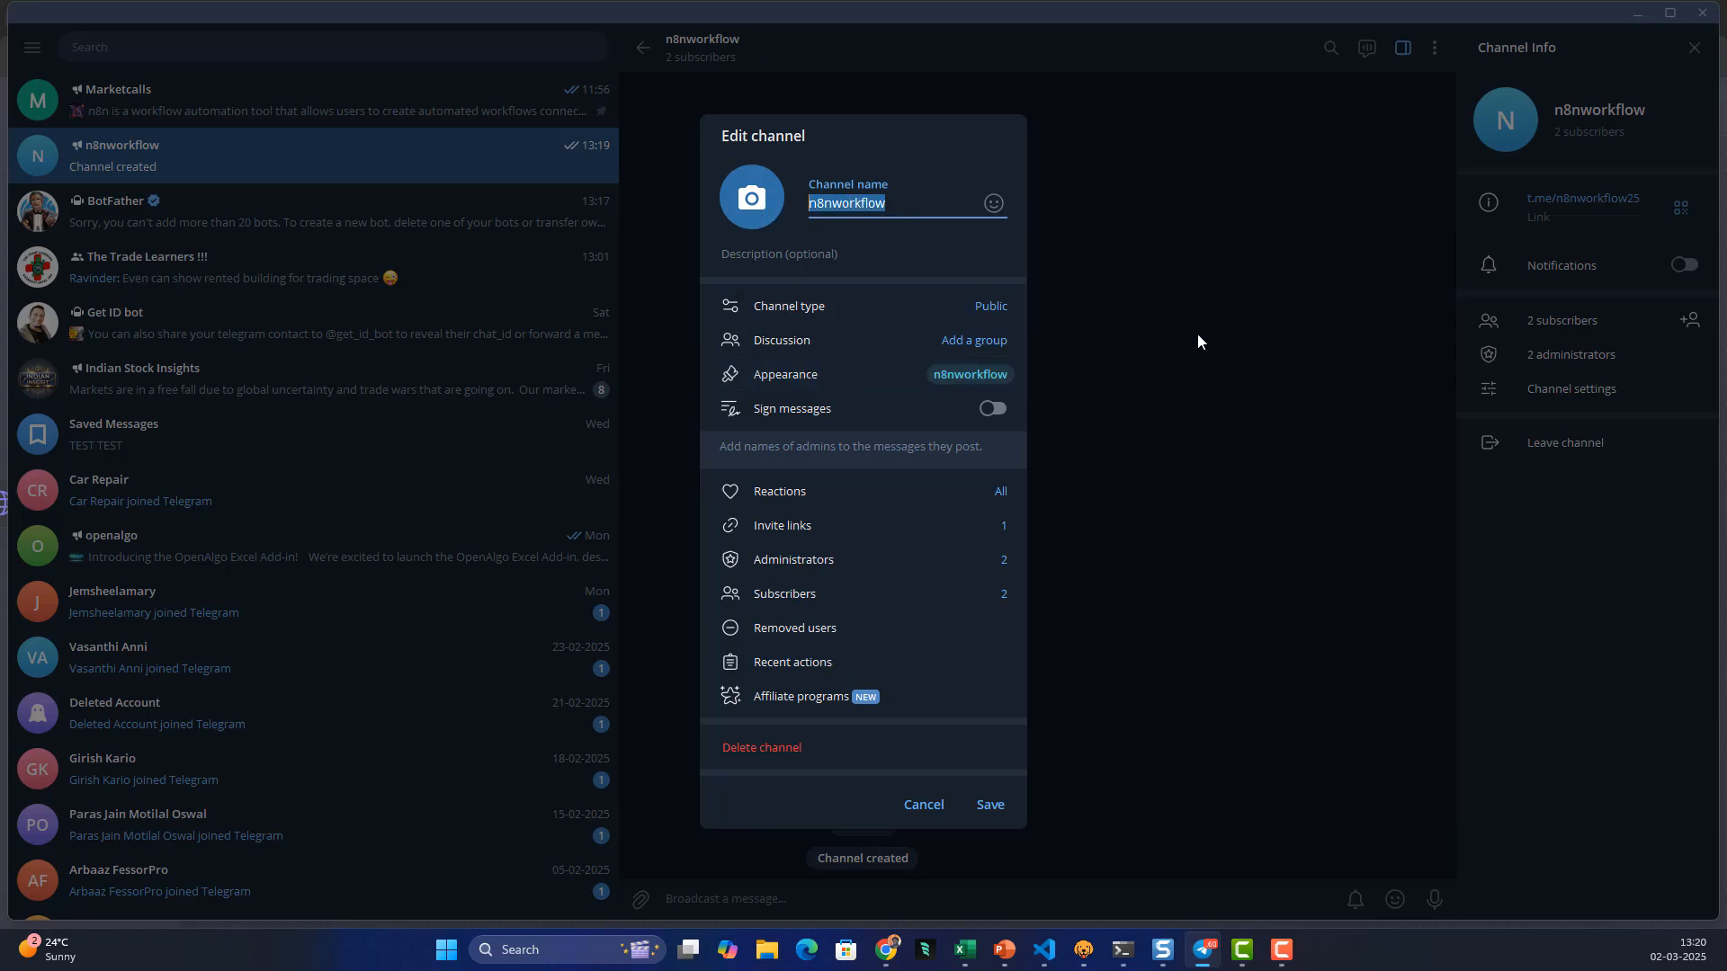
pyautogui.click(927, 803)
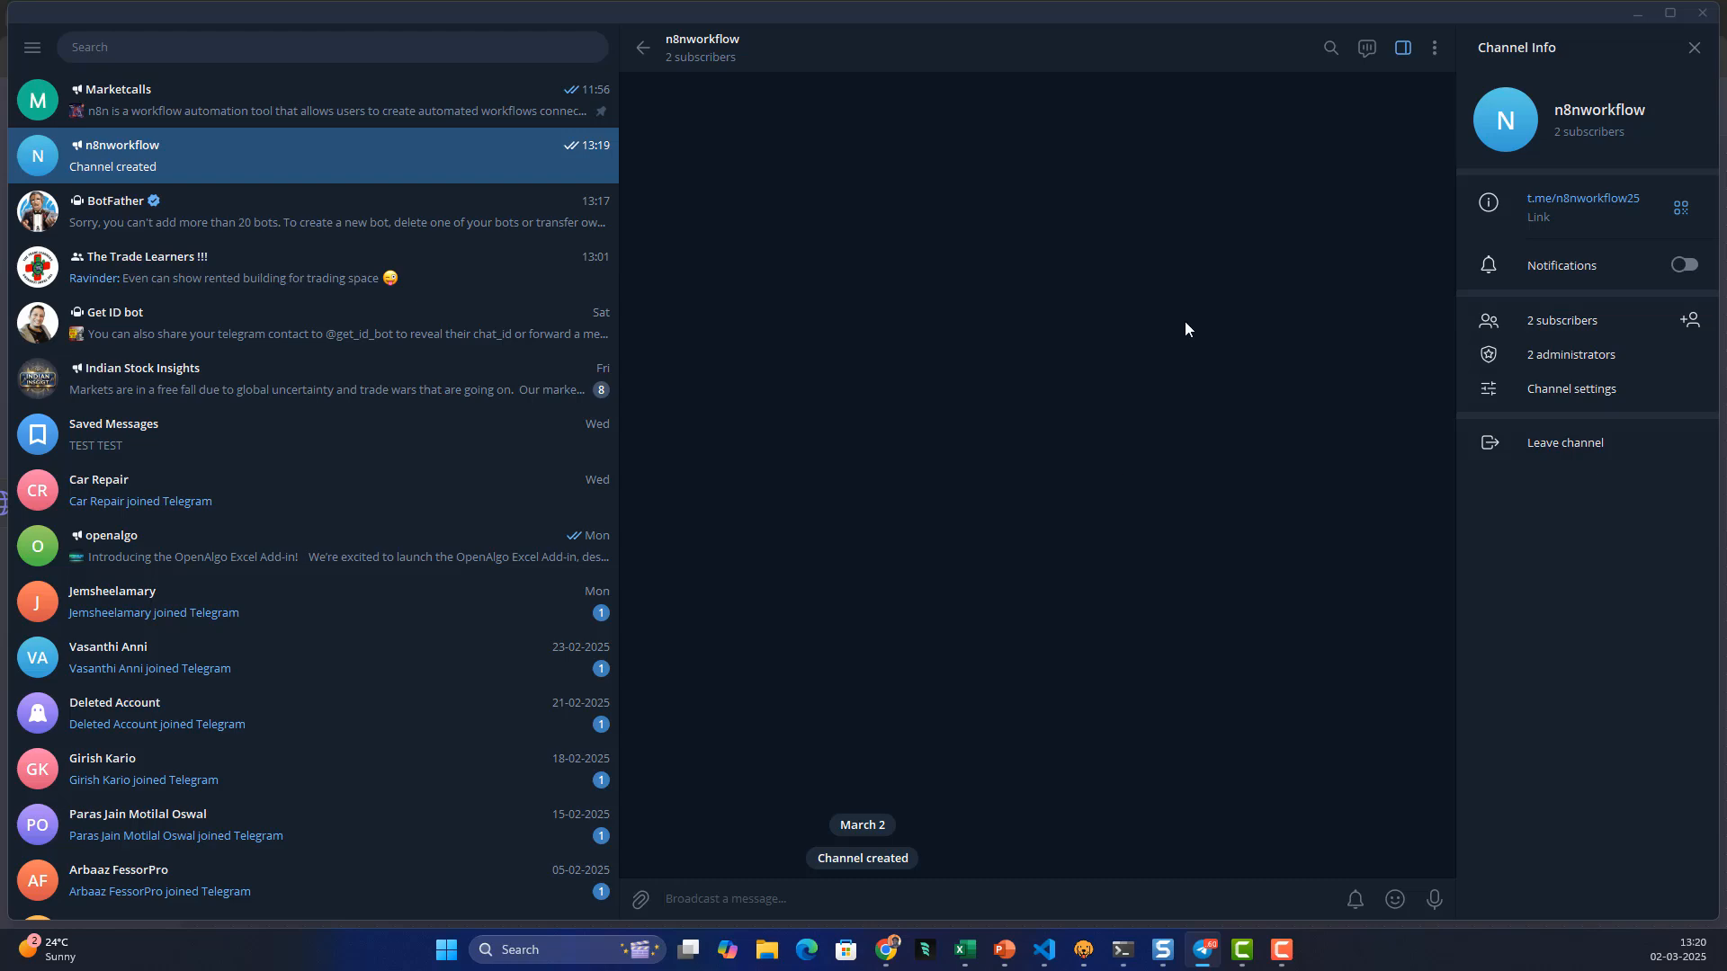
pyautogui.click(1635, 13)
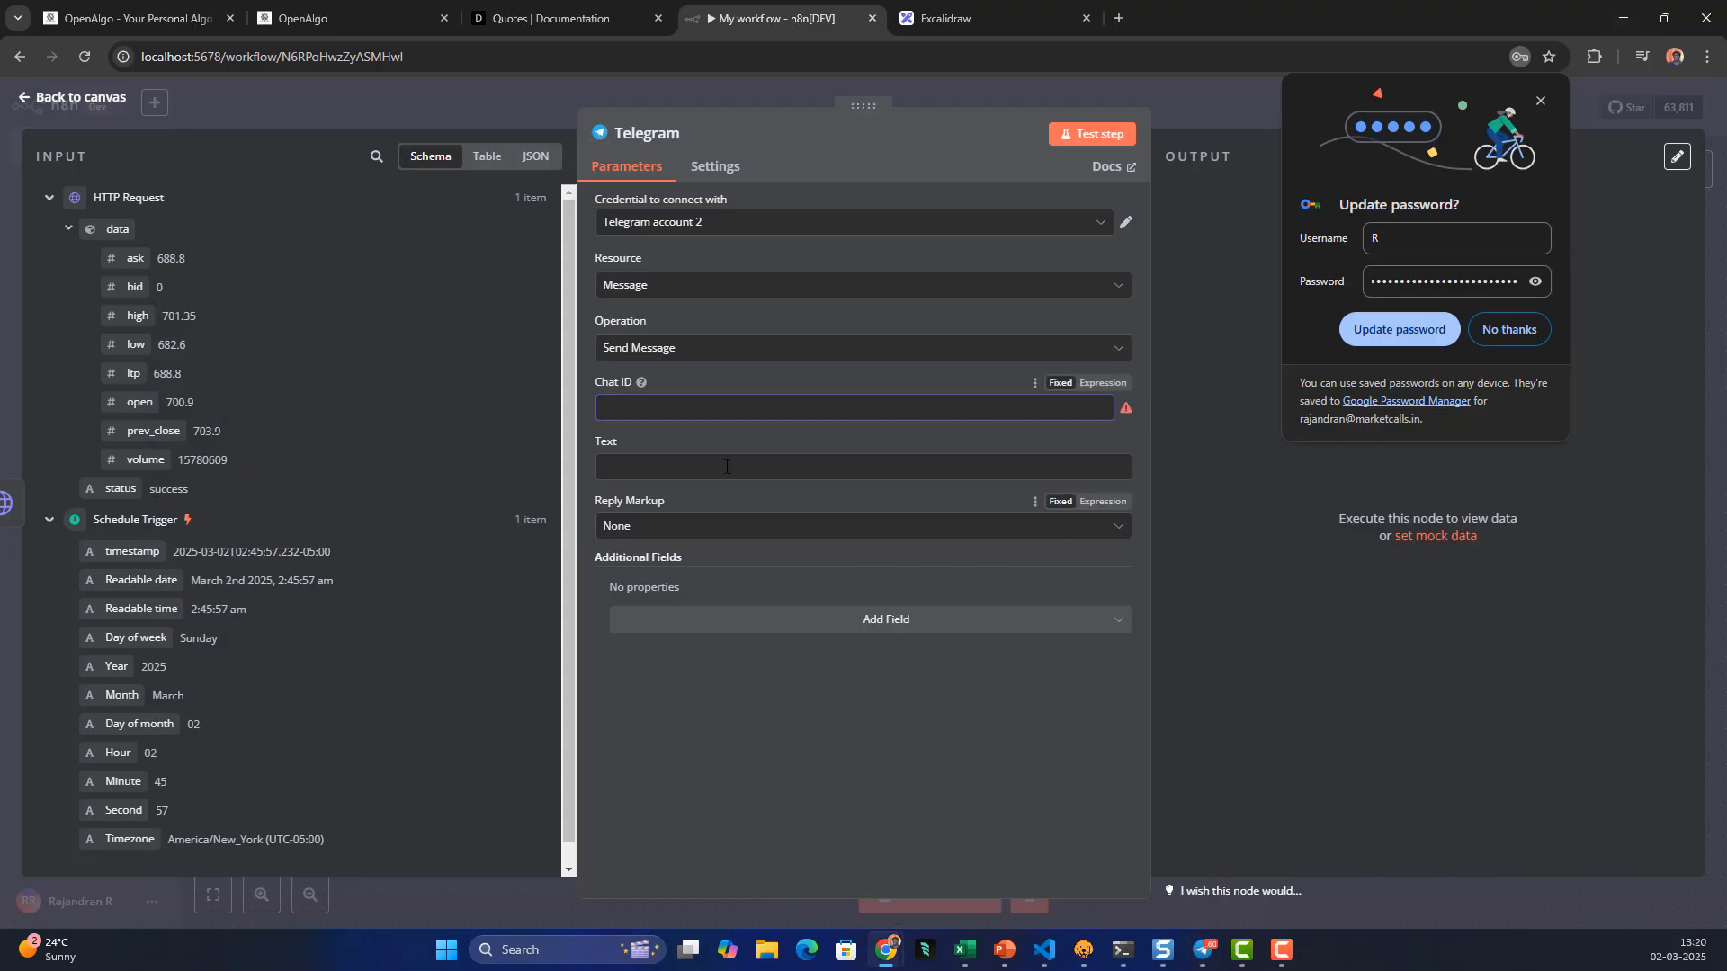
pyautogui.click(689, 401)
pyautogui.write('@n8nworkflow')
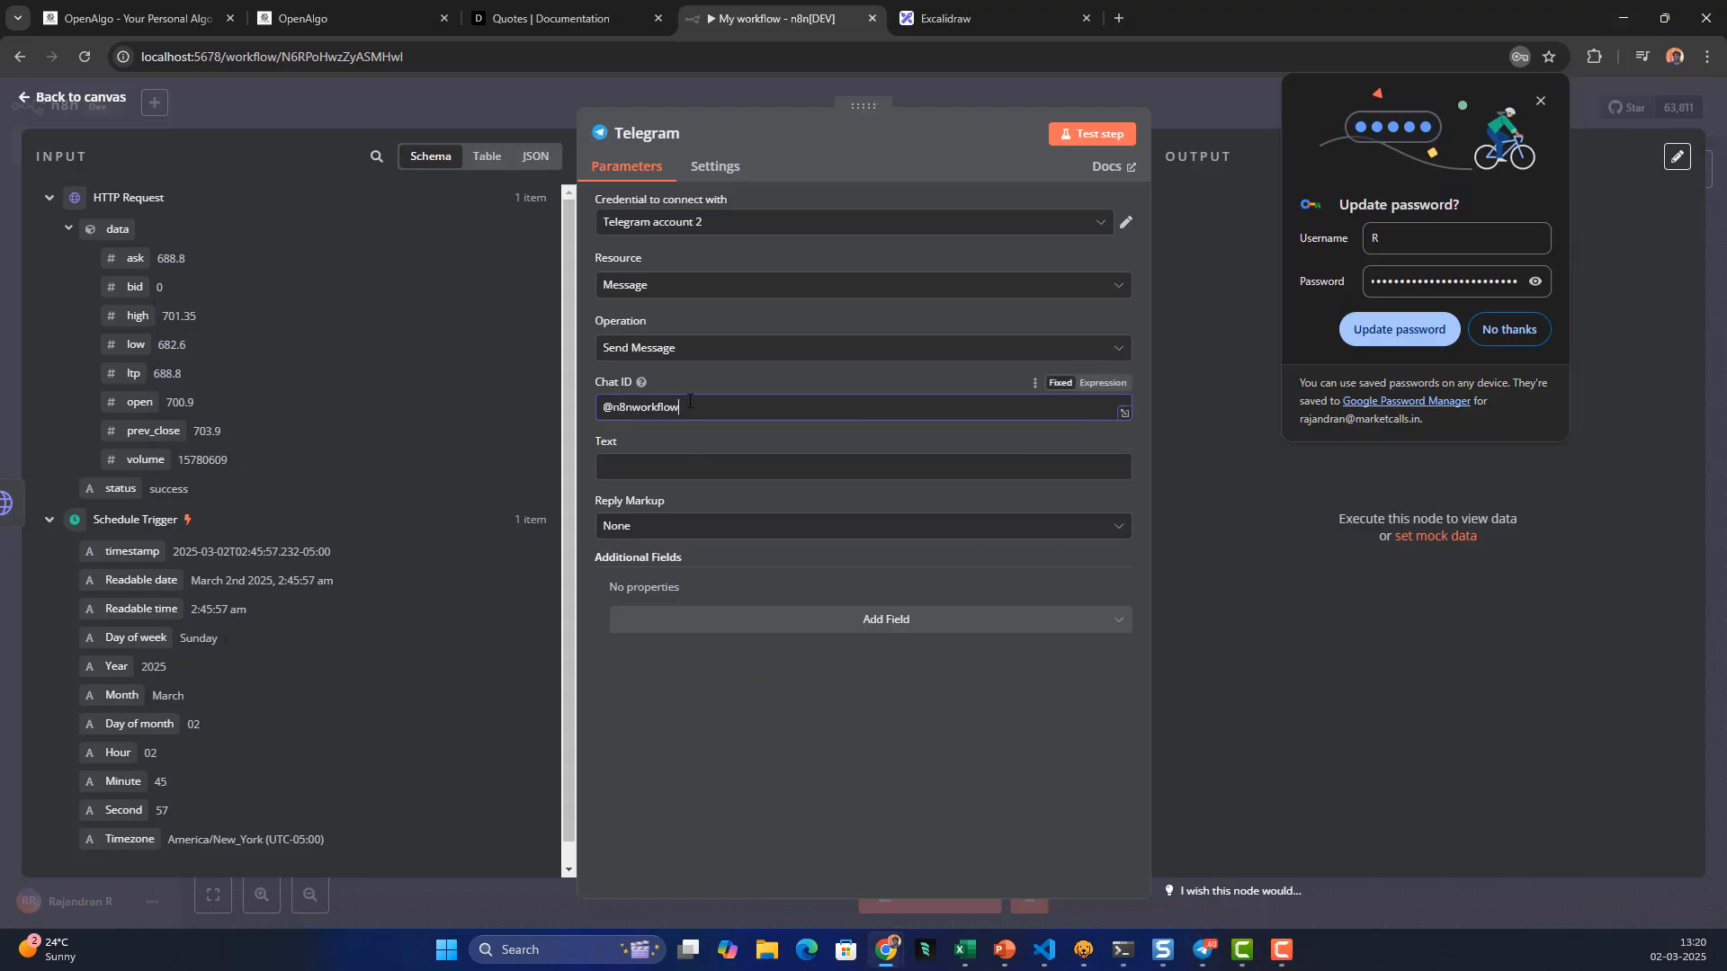
# Set the message text to "LTP Price of SBIN is :" followed by the HTTP Request's ltp value
pyautogui.click(668, 469)
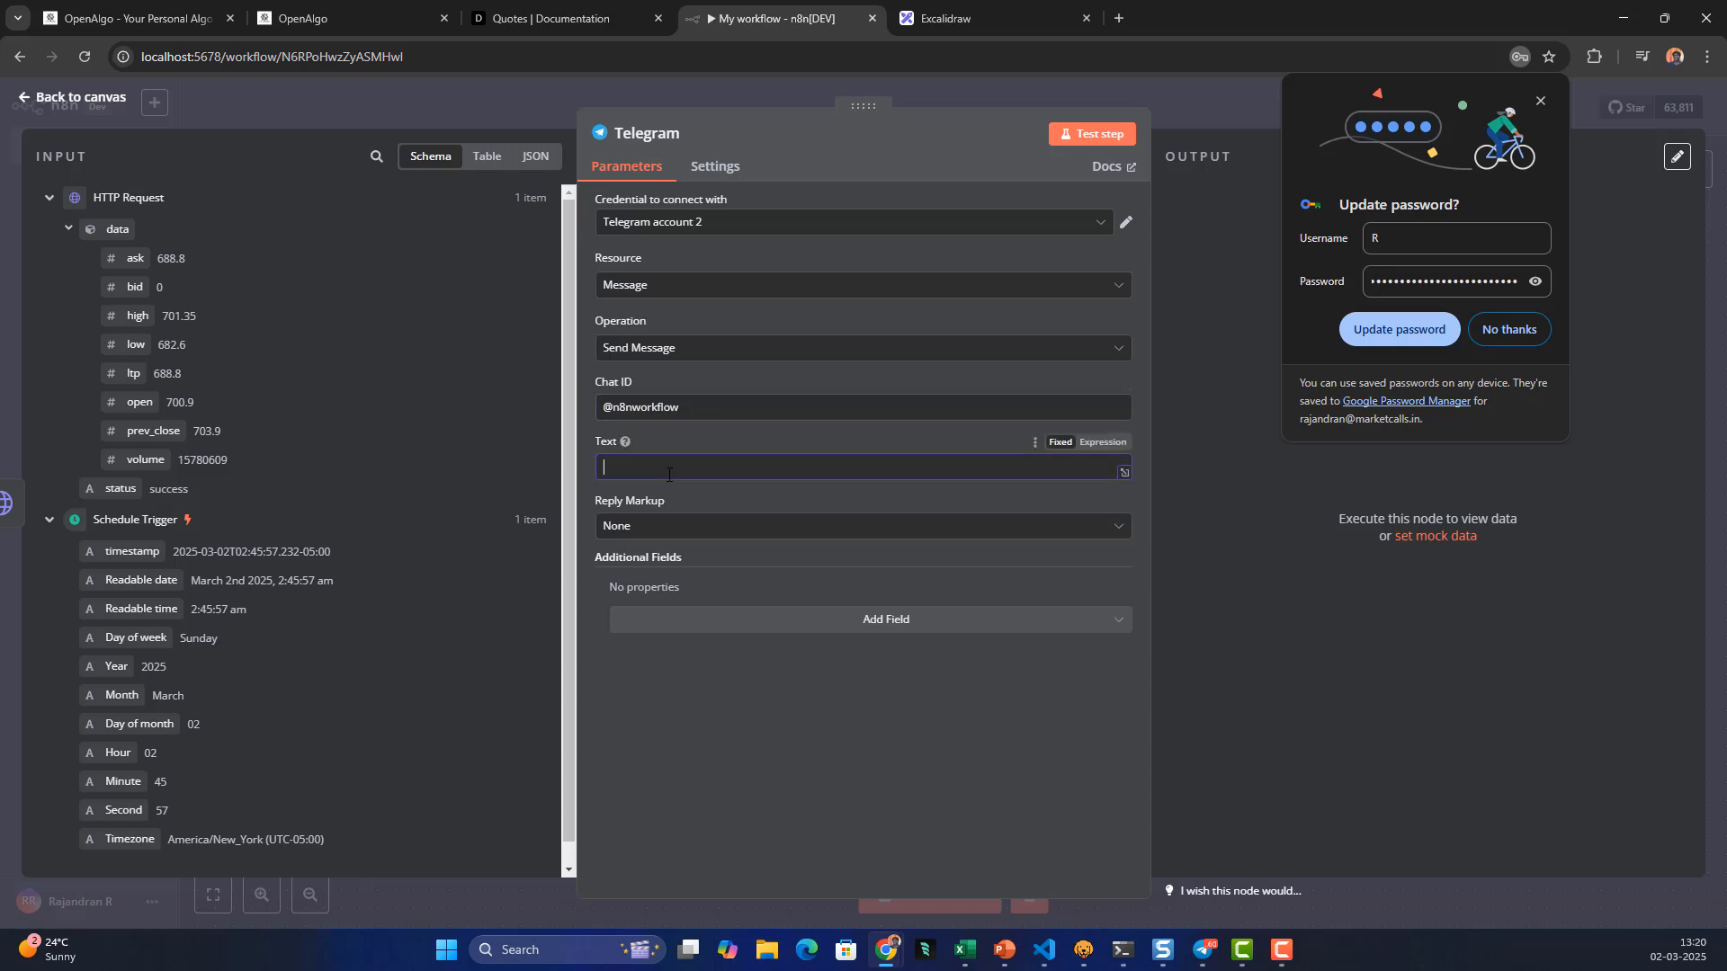
pyautogui.write('LTP Price of SBIN is :')
pyautogui.moveTo(133, 373); pyautogui.dragTo(732, 467)
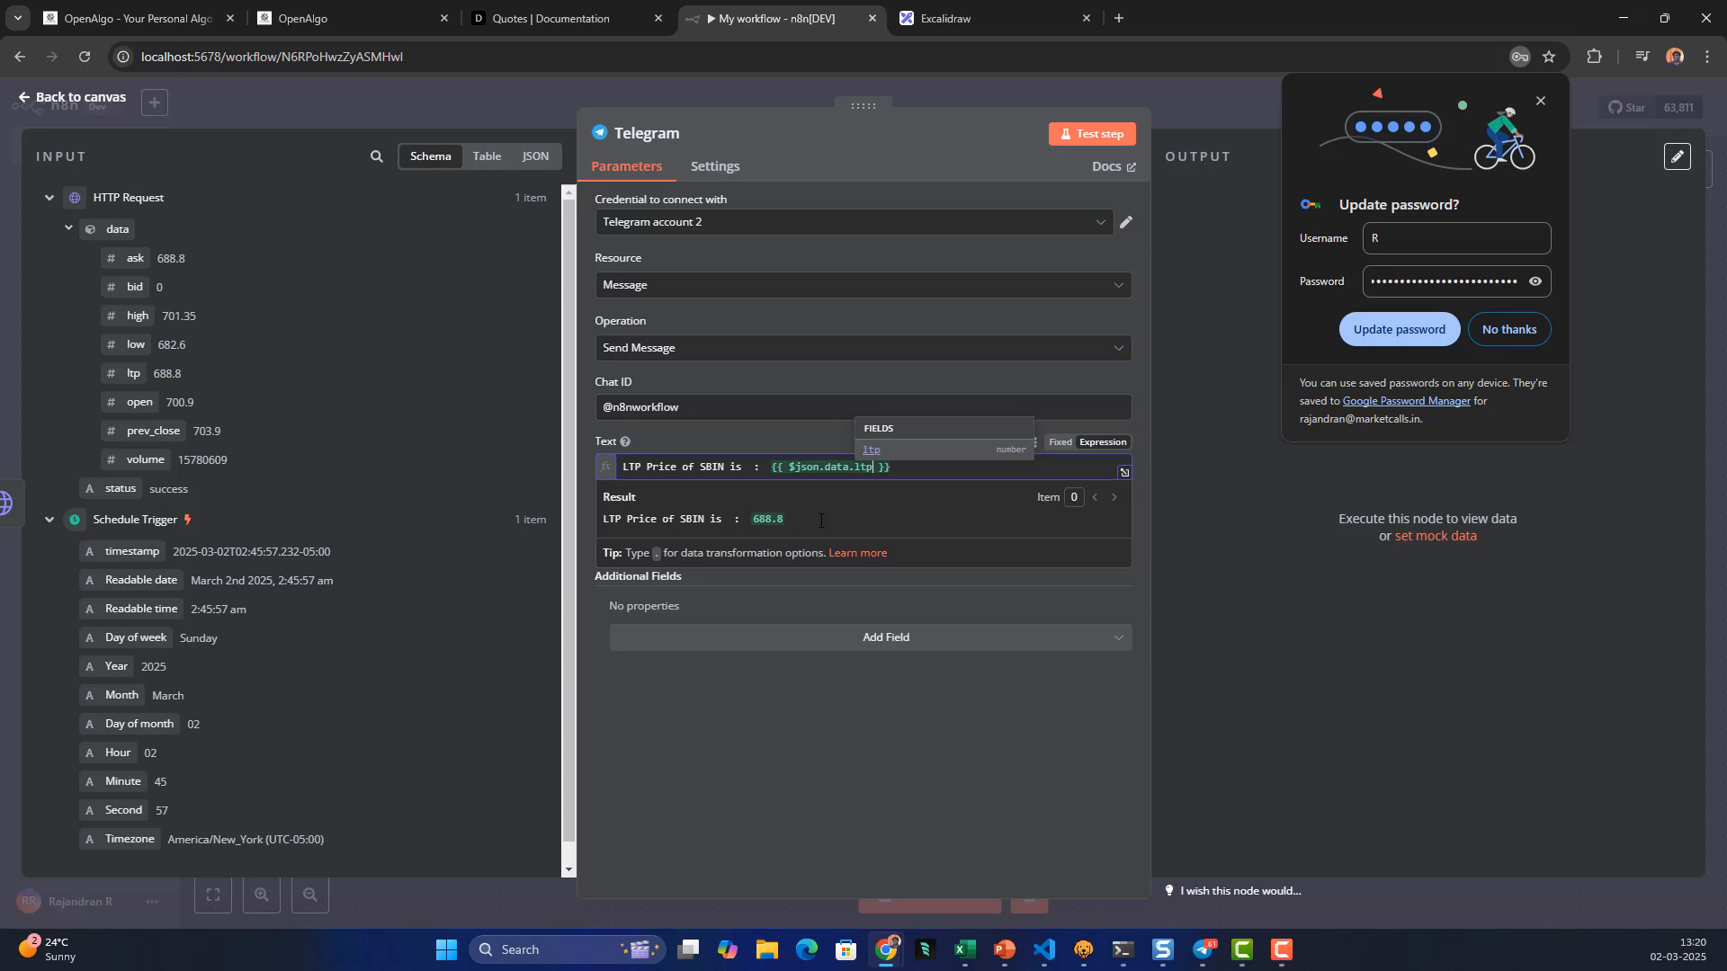
# Add a second message line reading "Timestamp :" followed by the Schedule Trigger's timestamp value
pyautogui.click(918, 470)
pyautogui.press('Return')
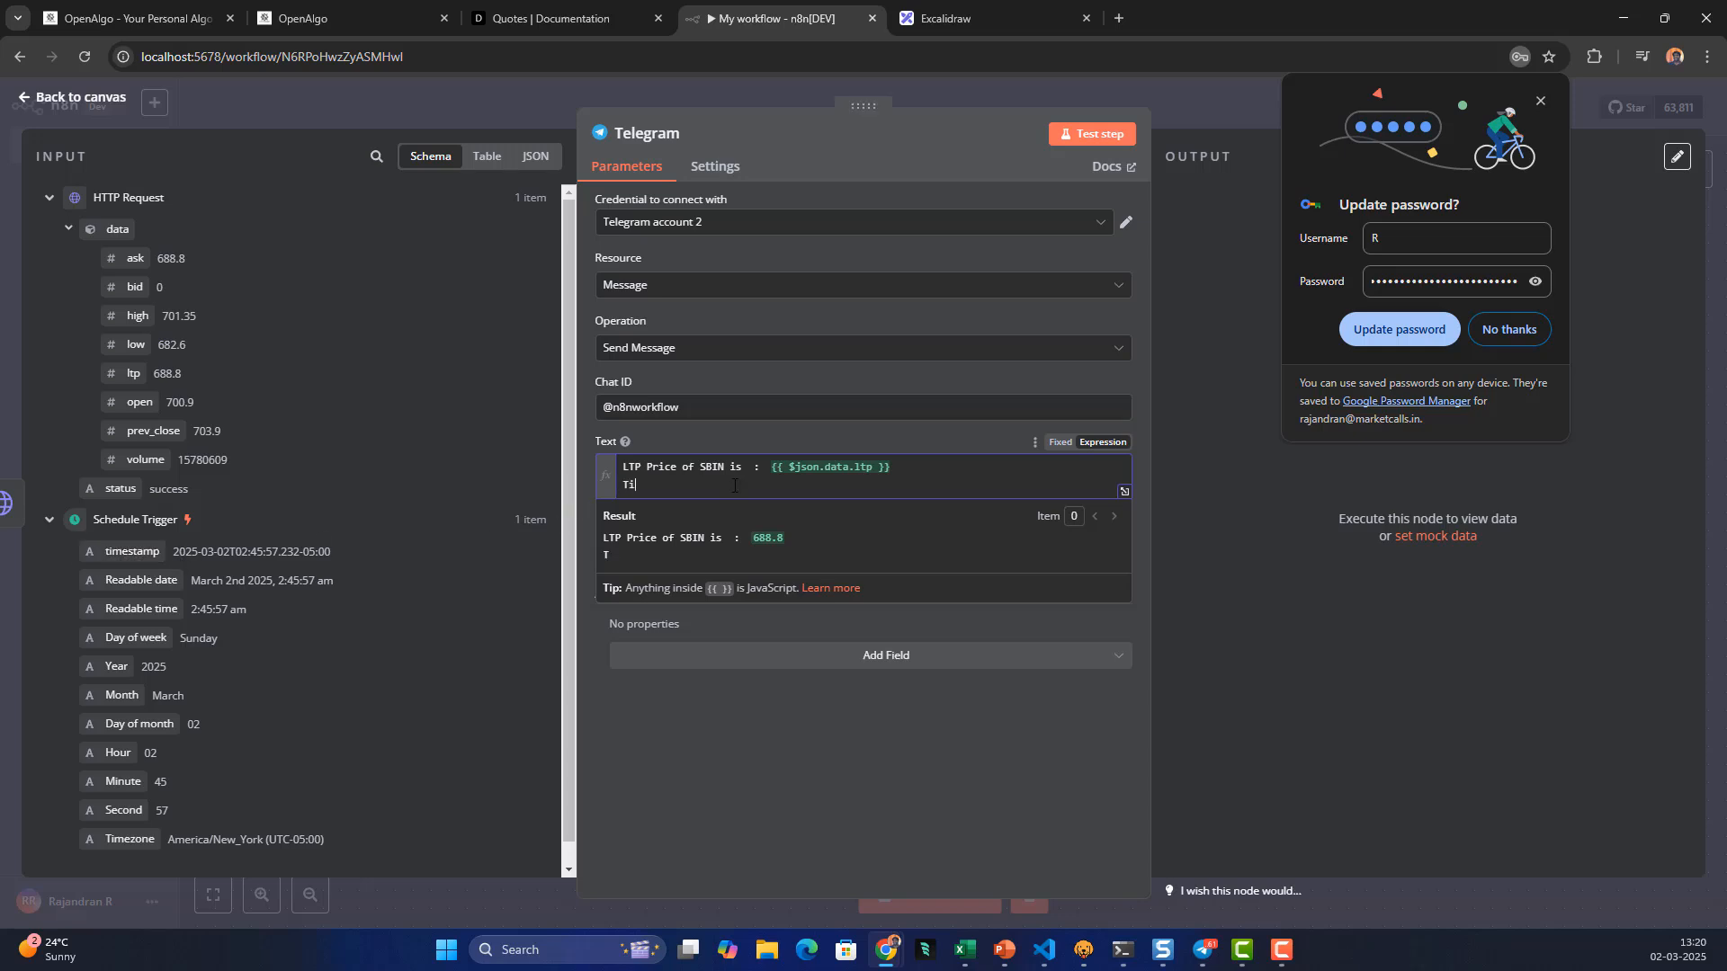
pyautogui.write('S')
pyautogui.press('BackSpace')
pyautogui.press('BackSpace')
pyautogui.write('stamp :')
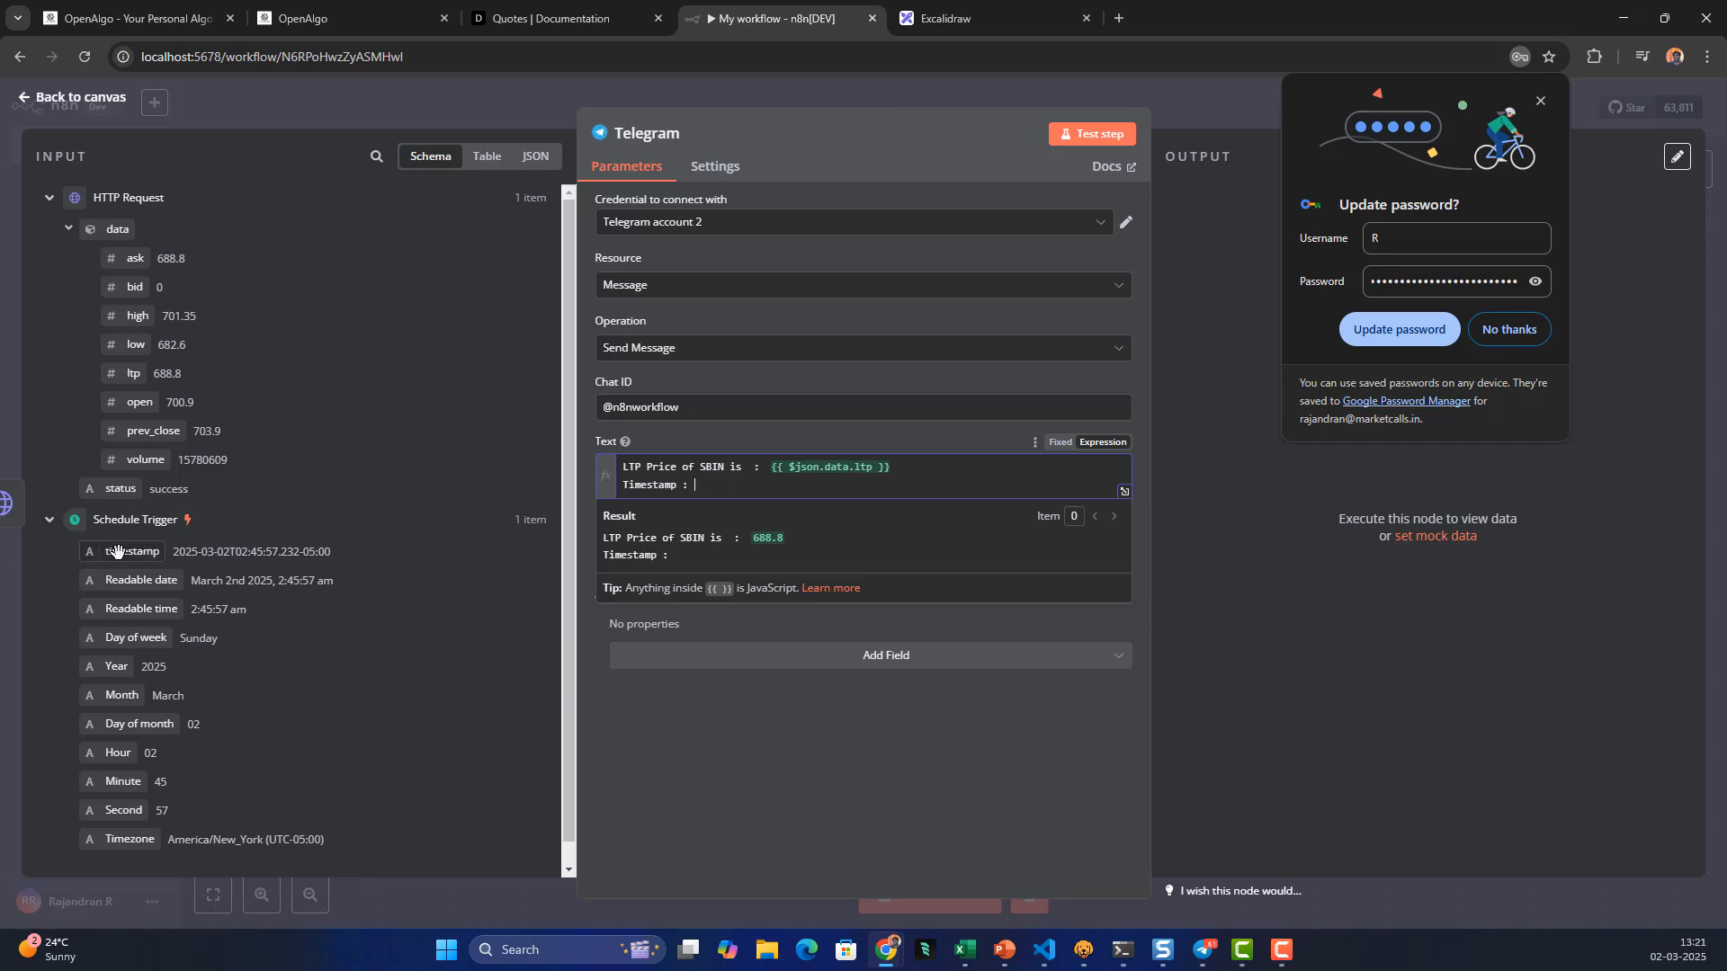
pyautogui.moveTo(118, 550); pyautogui.dragTo(704, 489)
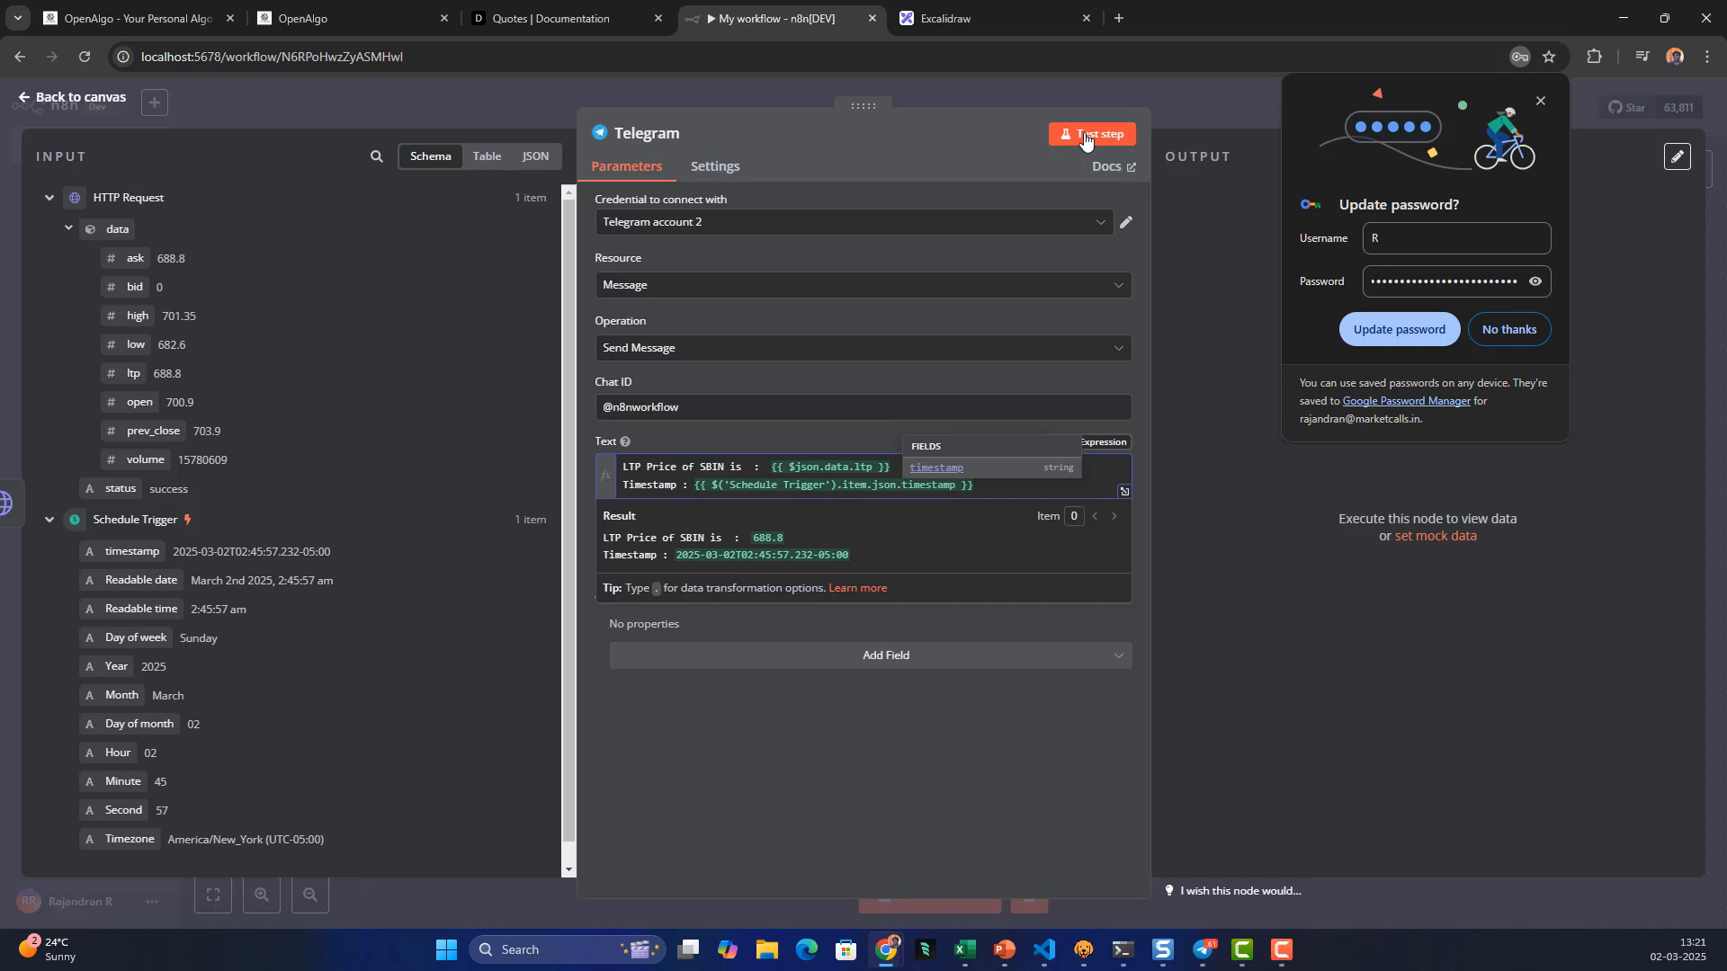
# Decline the browser's offer to update the saved password and test the Telegram step
pyautogui.click(1504, 329)
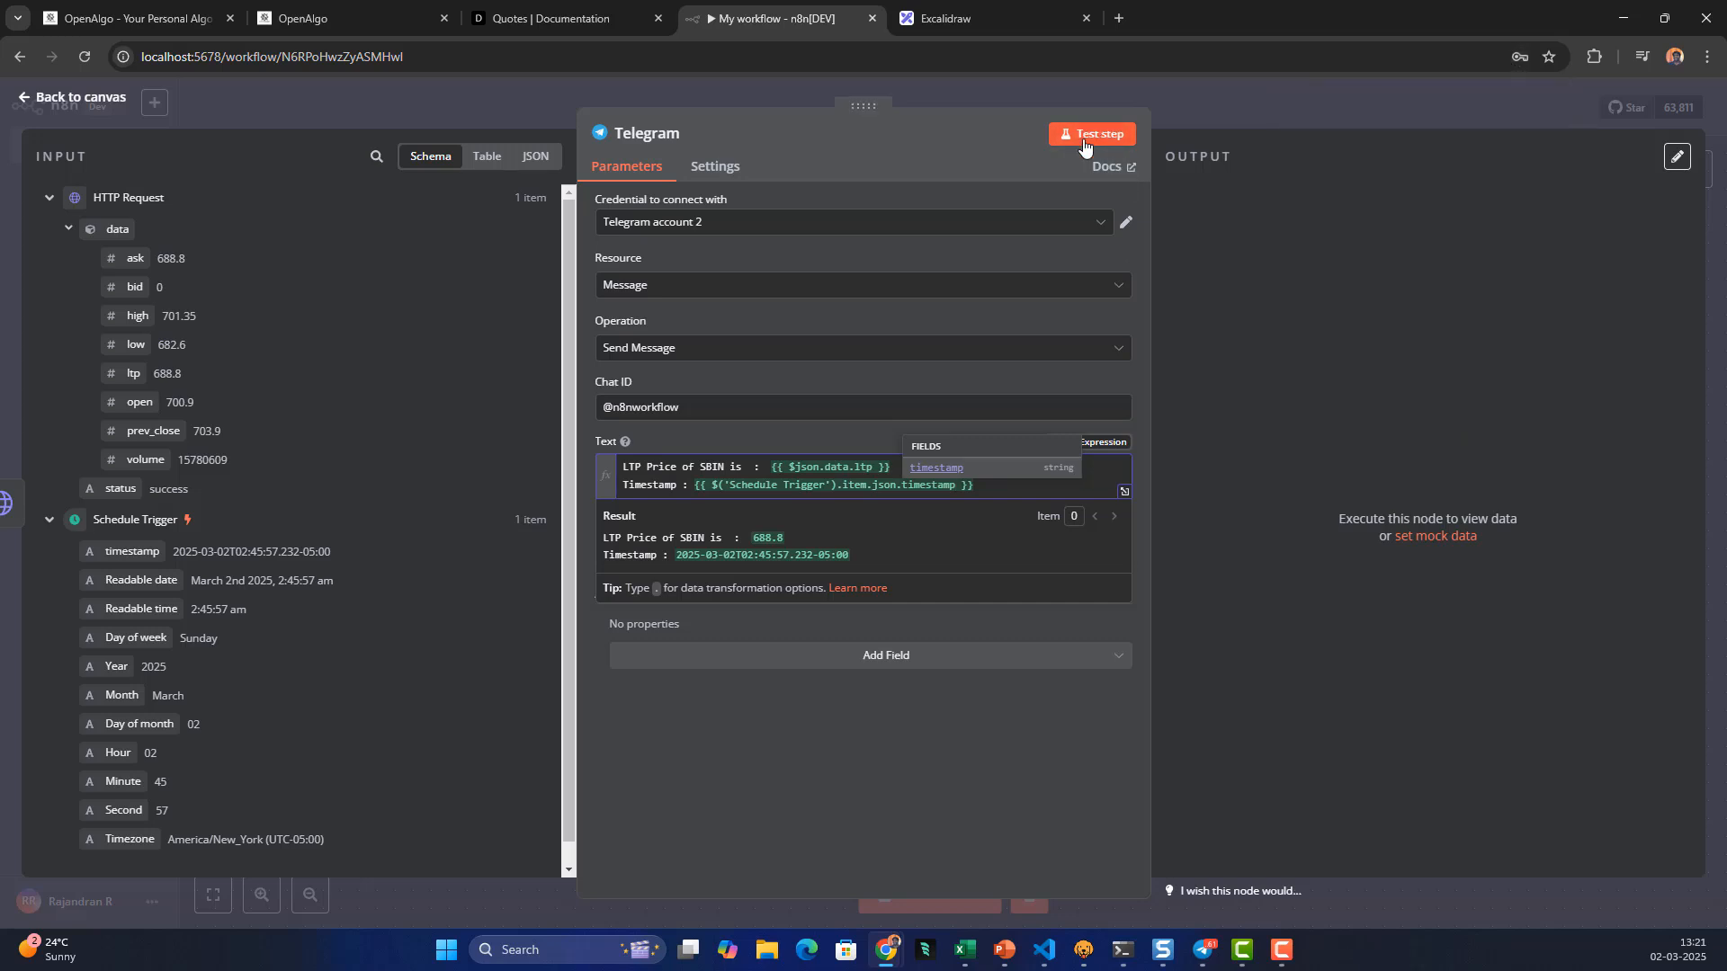
pyautogui.click(1084, 135)
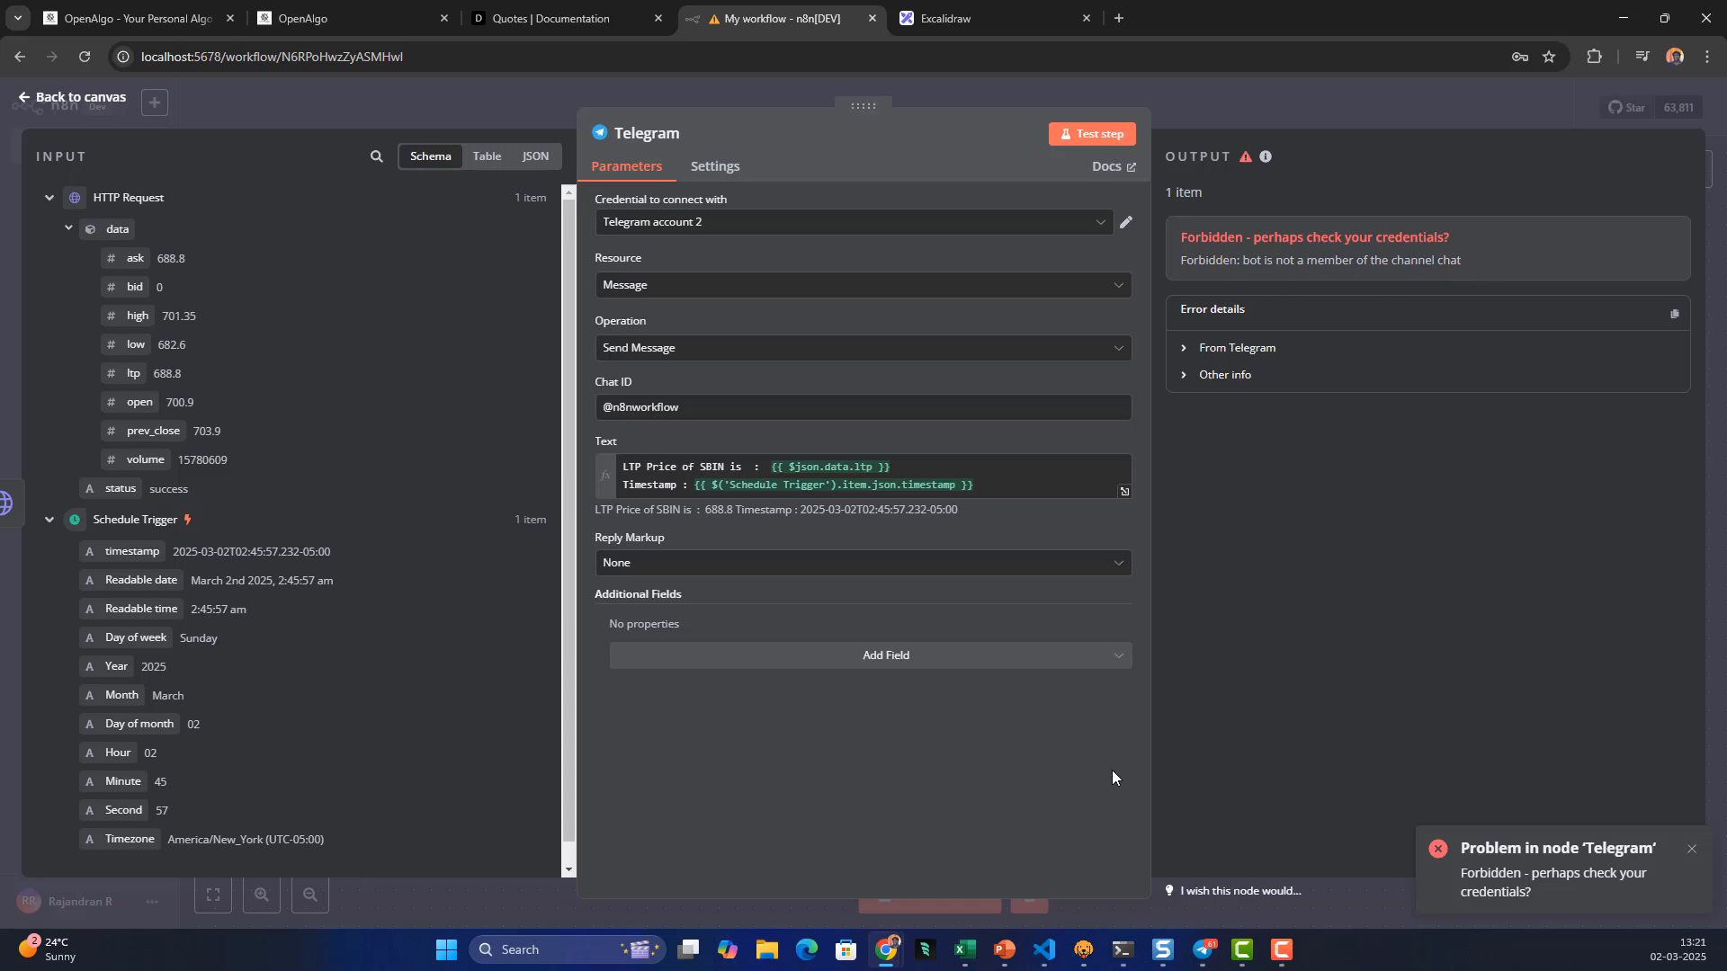
# Switch to Telegram and check the administrators of the n8nworkflow channel
pyautogui.click(1203, 959)
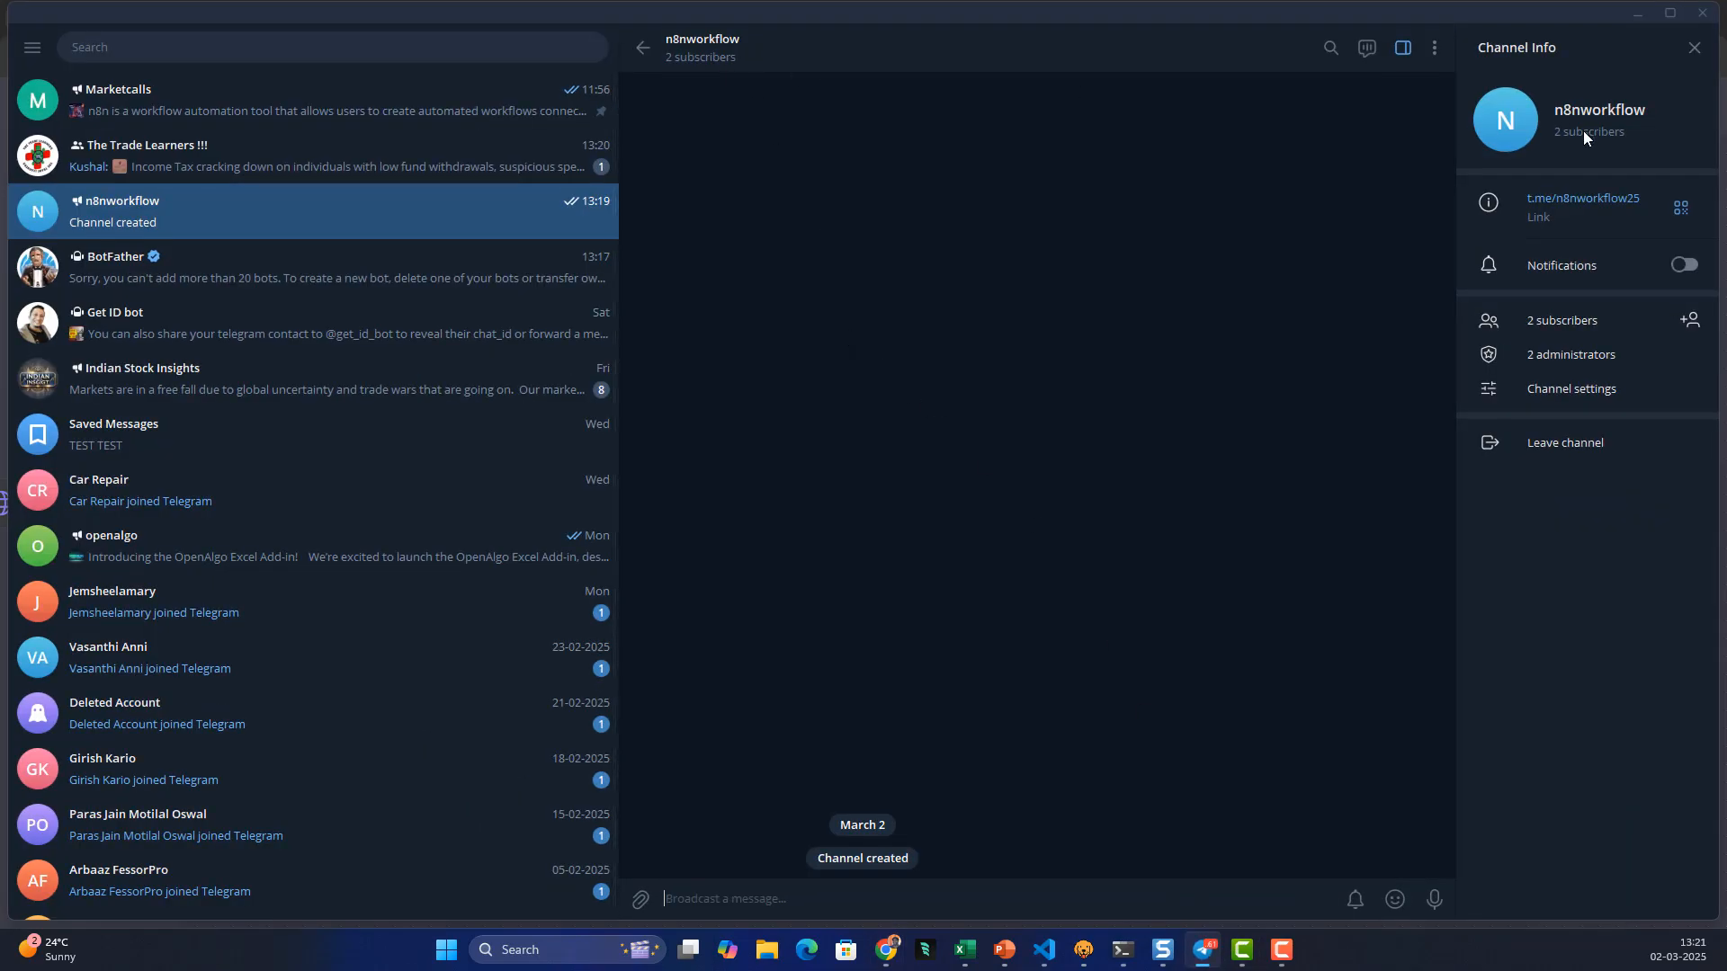
pyautogui.click(1565, 357)
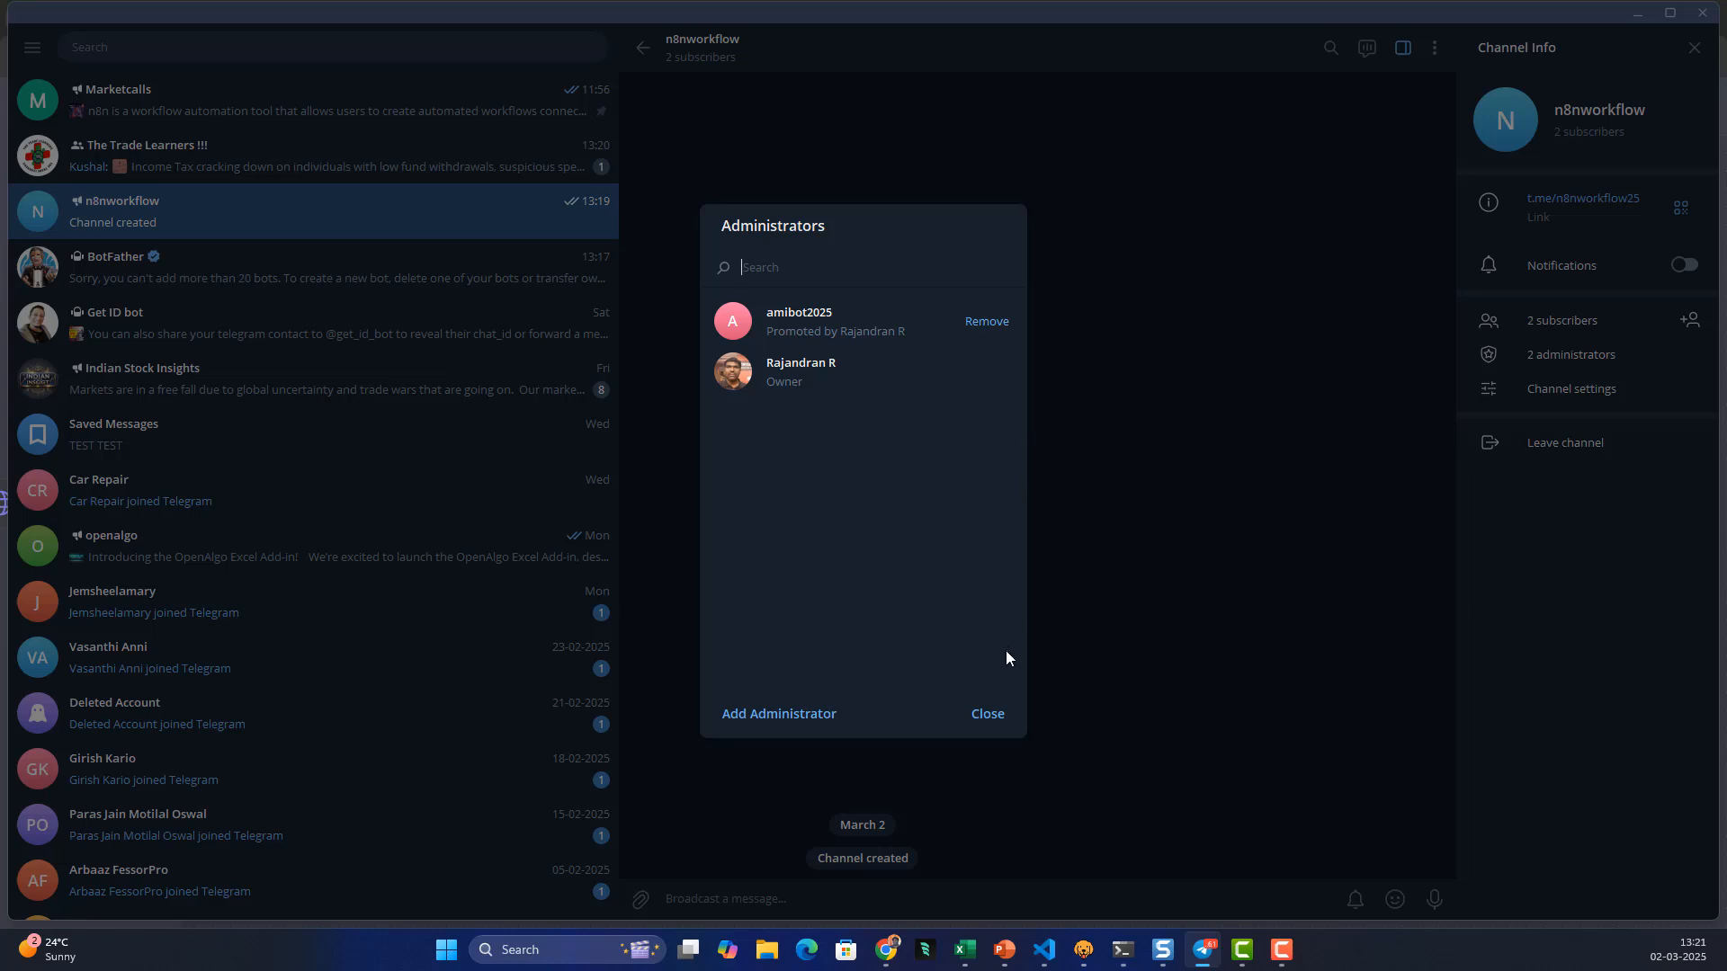
pyautogui.click(994, 720)
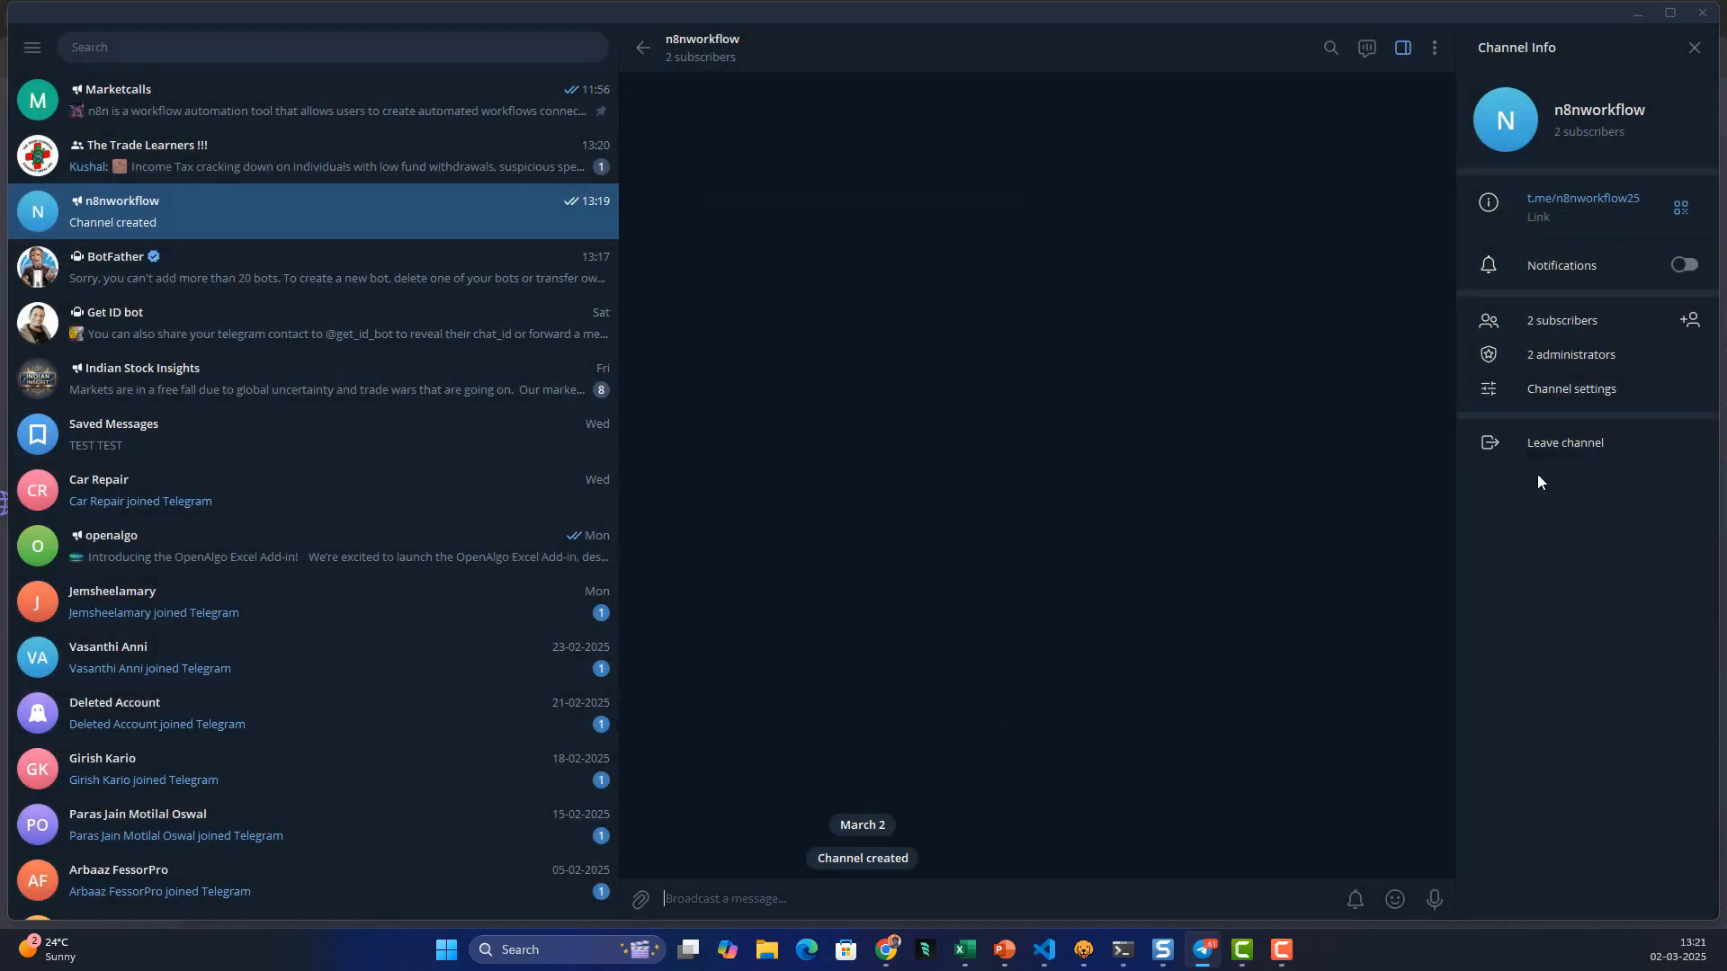
# Copy the public link name n8nworkflow25 from the n8nworkflow channel's type settings and close the channel settings
pyautogui.click(1547, 394)
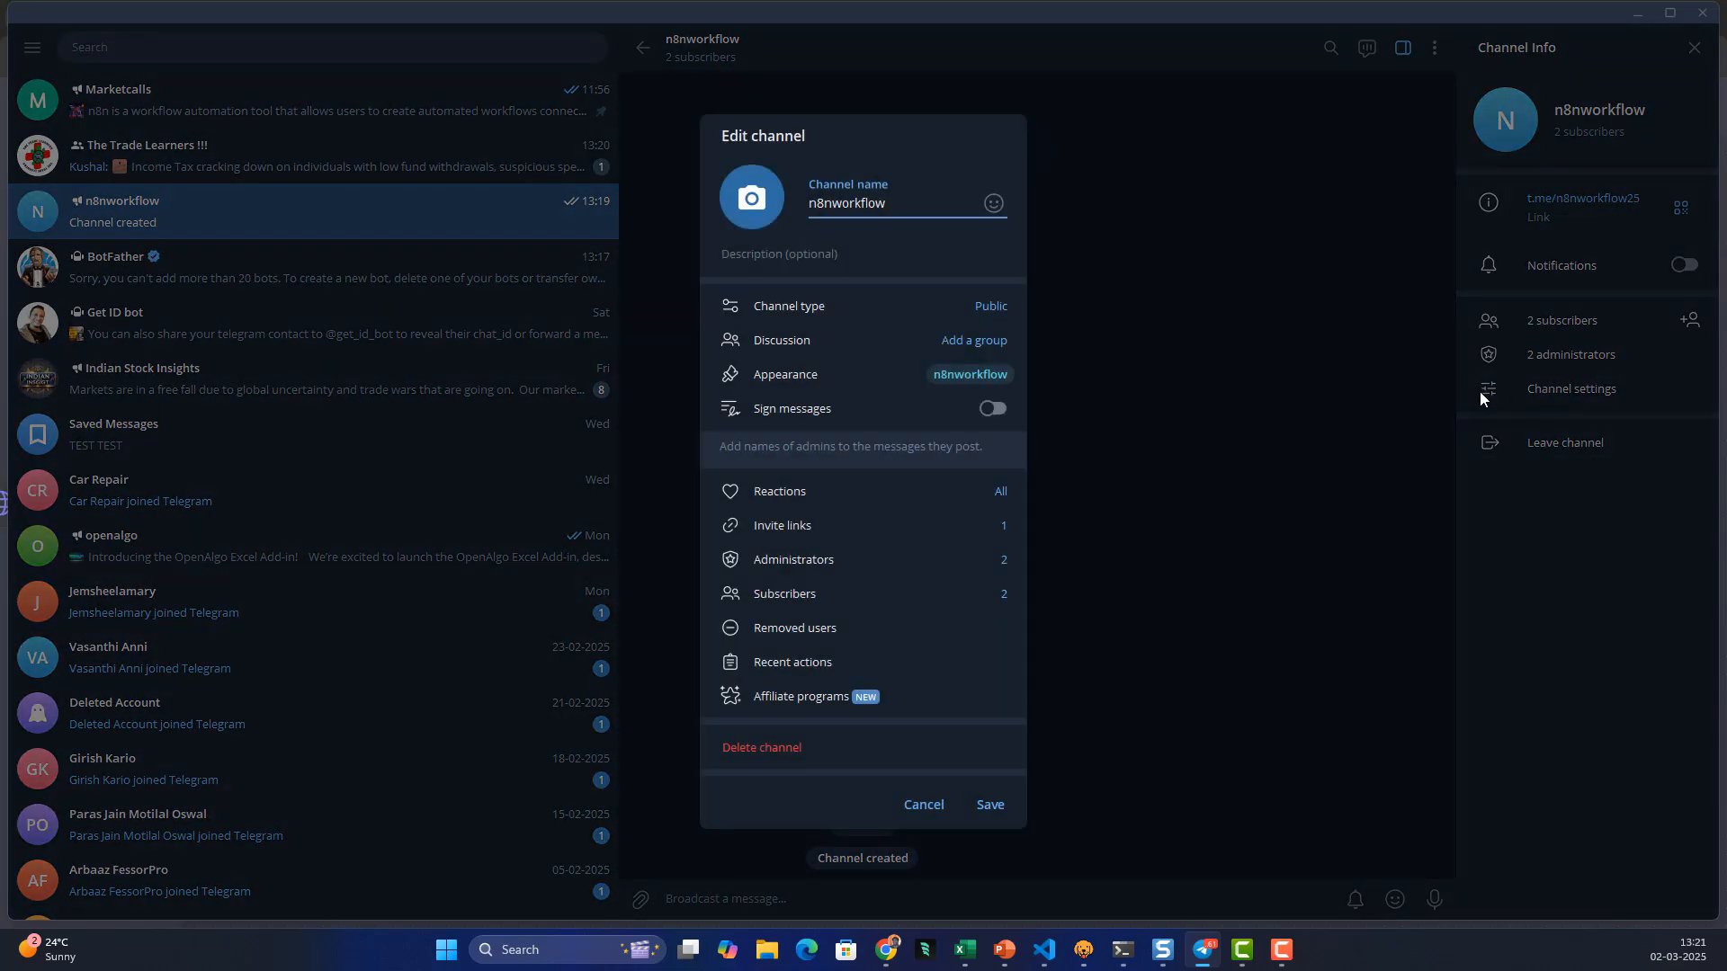
pyautogui.click(994, 314)
pyautogui.moveTo(851, 445); pyautogui.dragTo(752, 454)
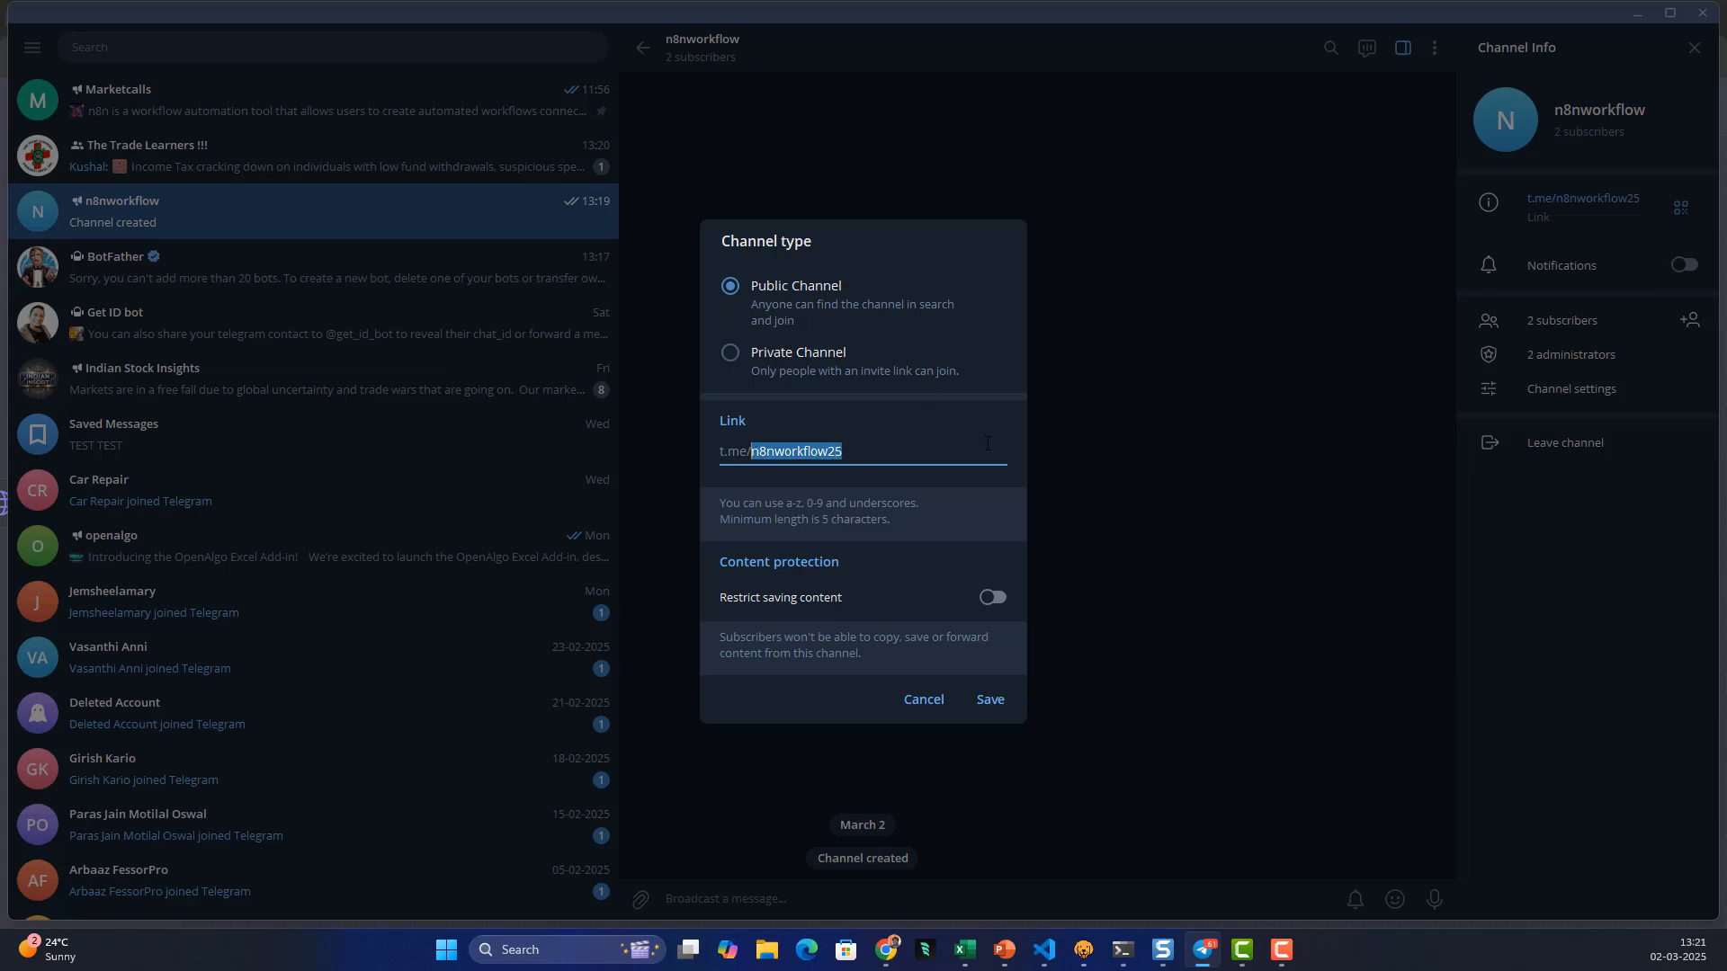
pyautogui.click(989, 699)
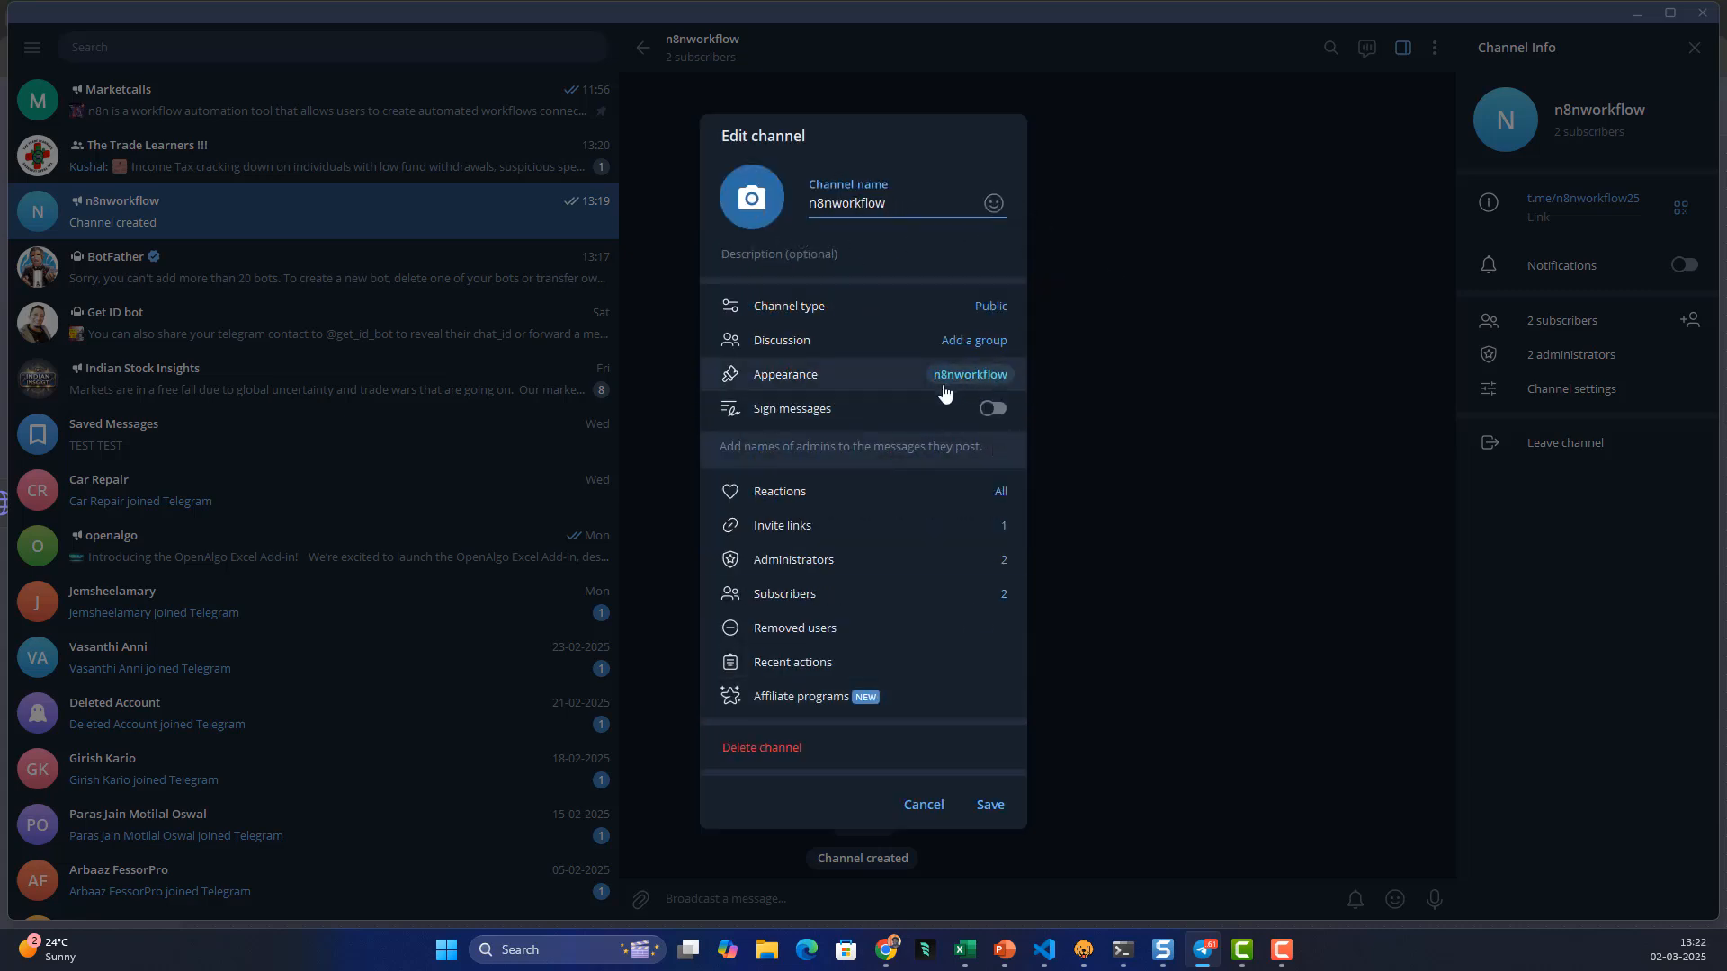
pyautogui.click(995, 308)
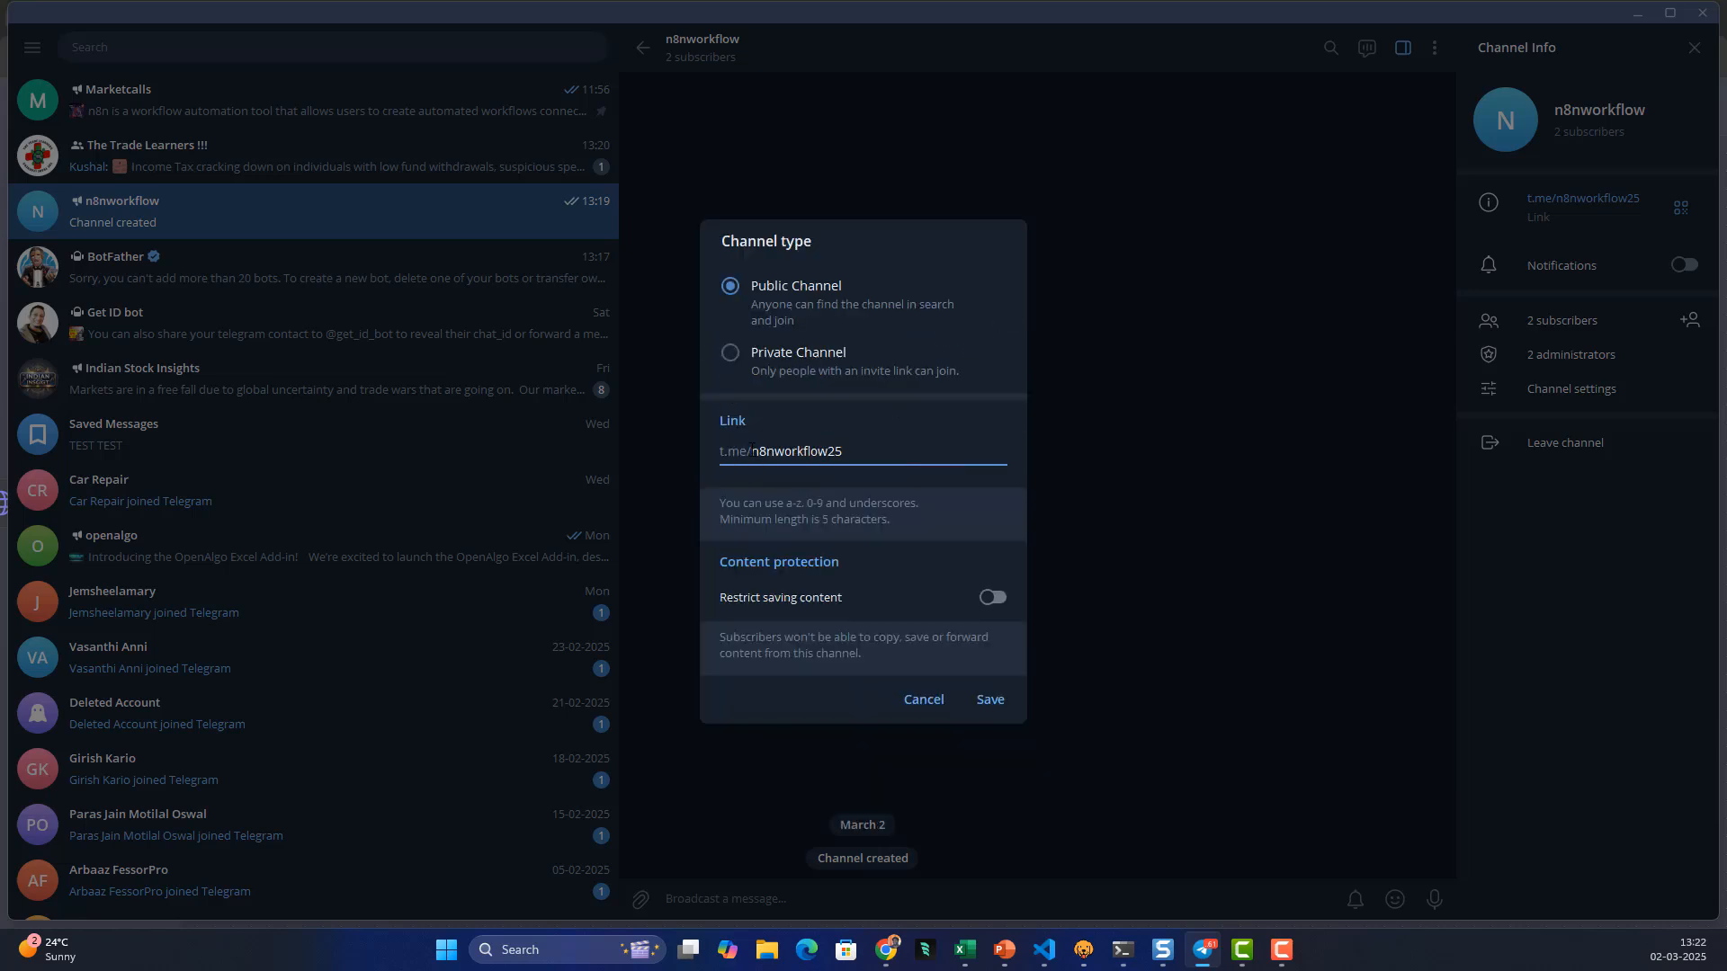
pyautogui.moveTo(752, 450); pyautogui.dragTo(893, 453)
pyautogui.hotkey('ctrl', 'c')
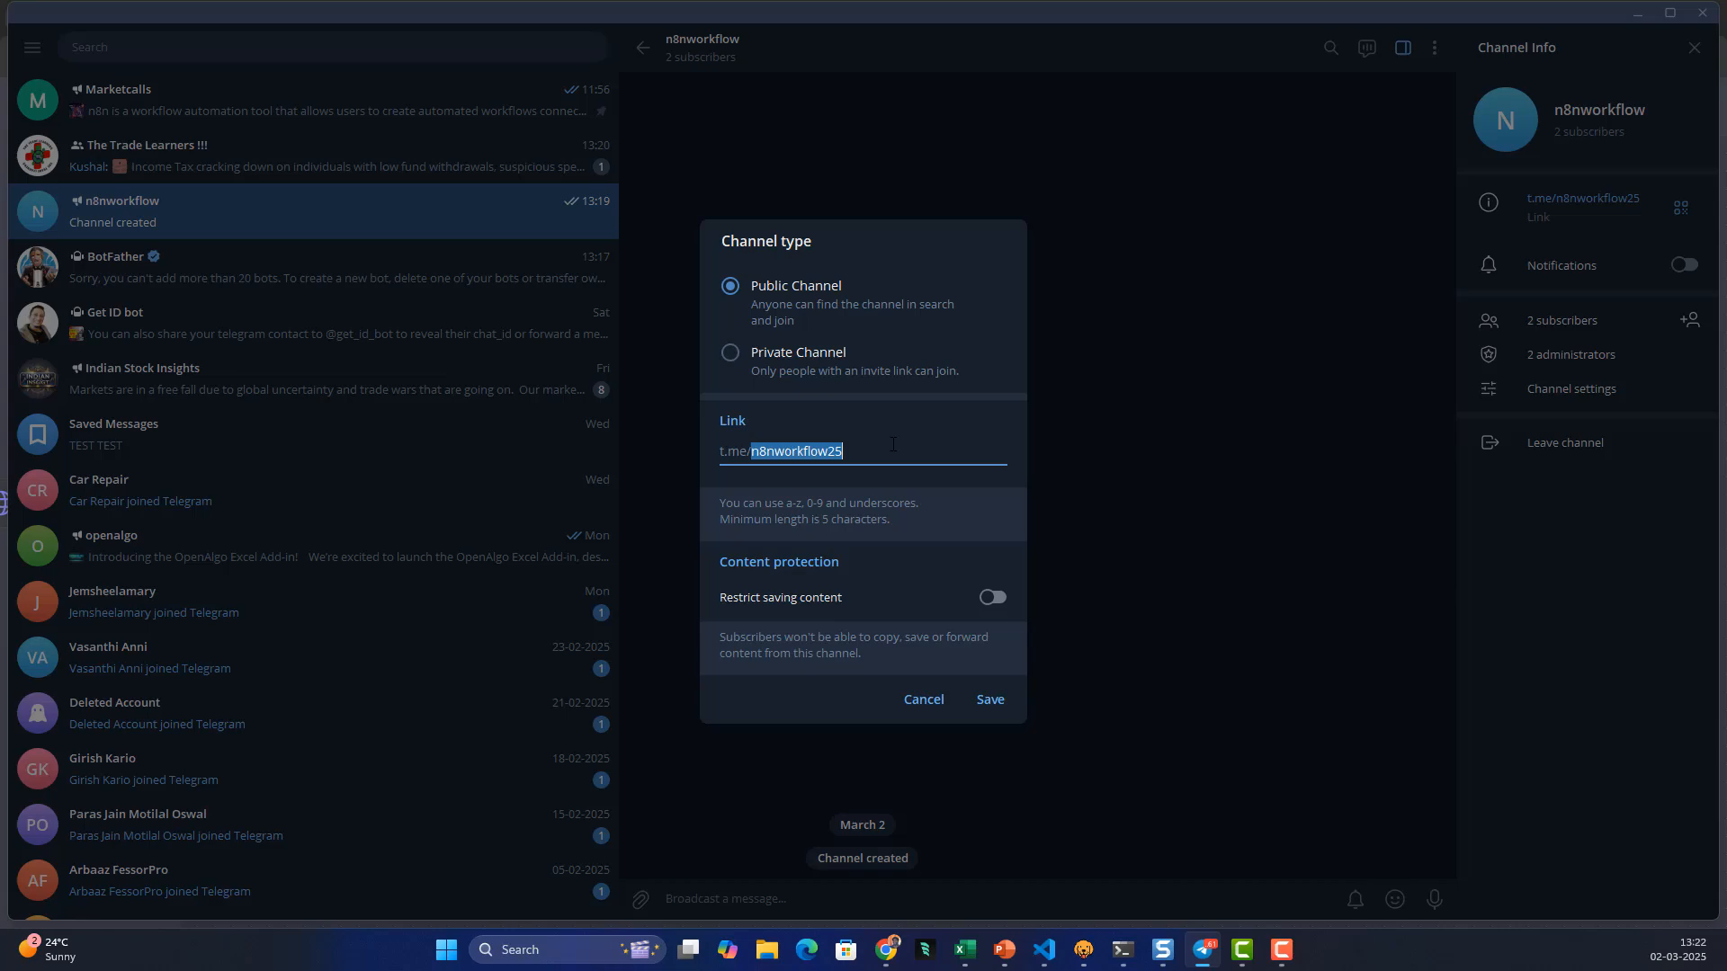
pyautogui.click(1000, 700)
pyautogui.click(927, 814)
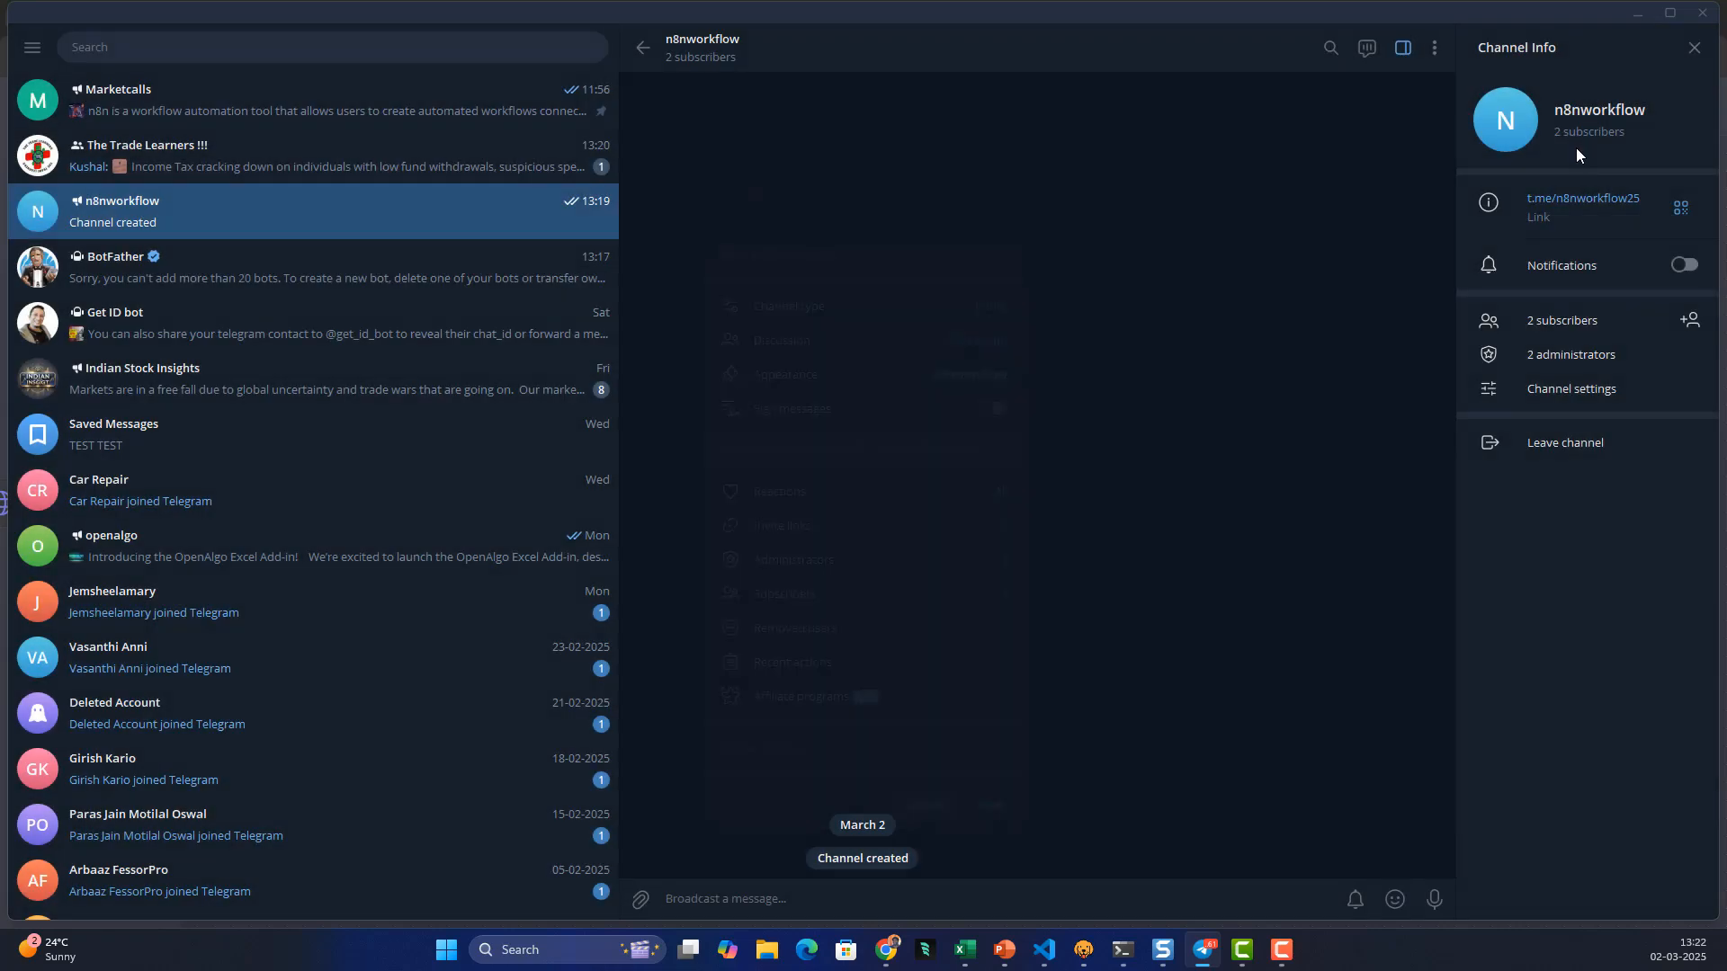
pyautogui.click(1636, 14)
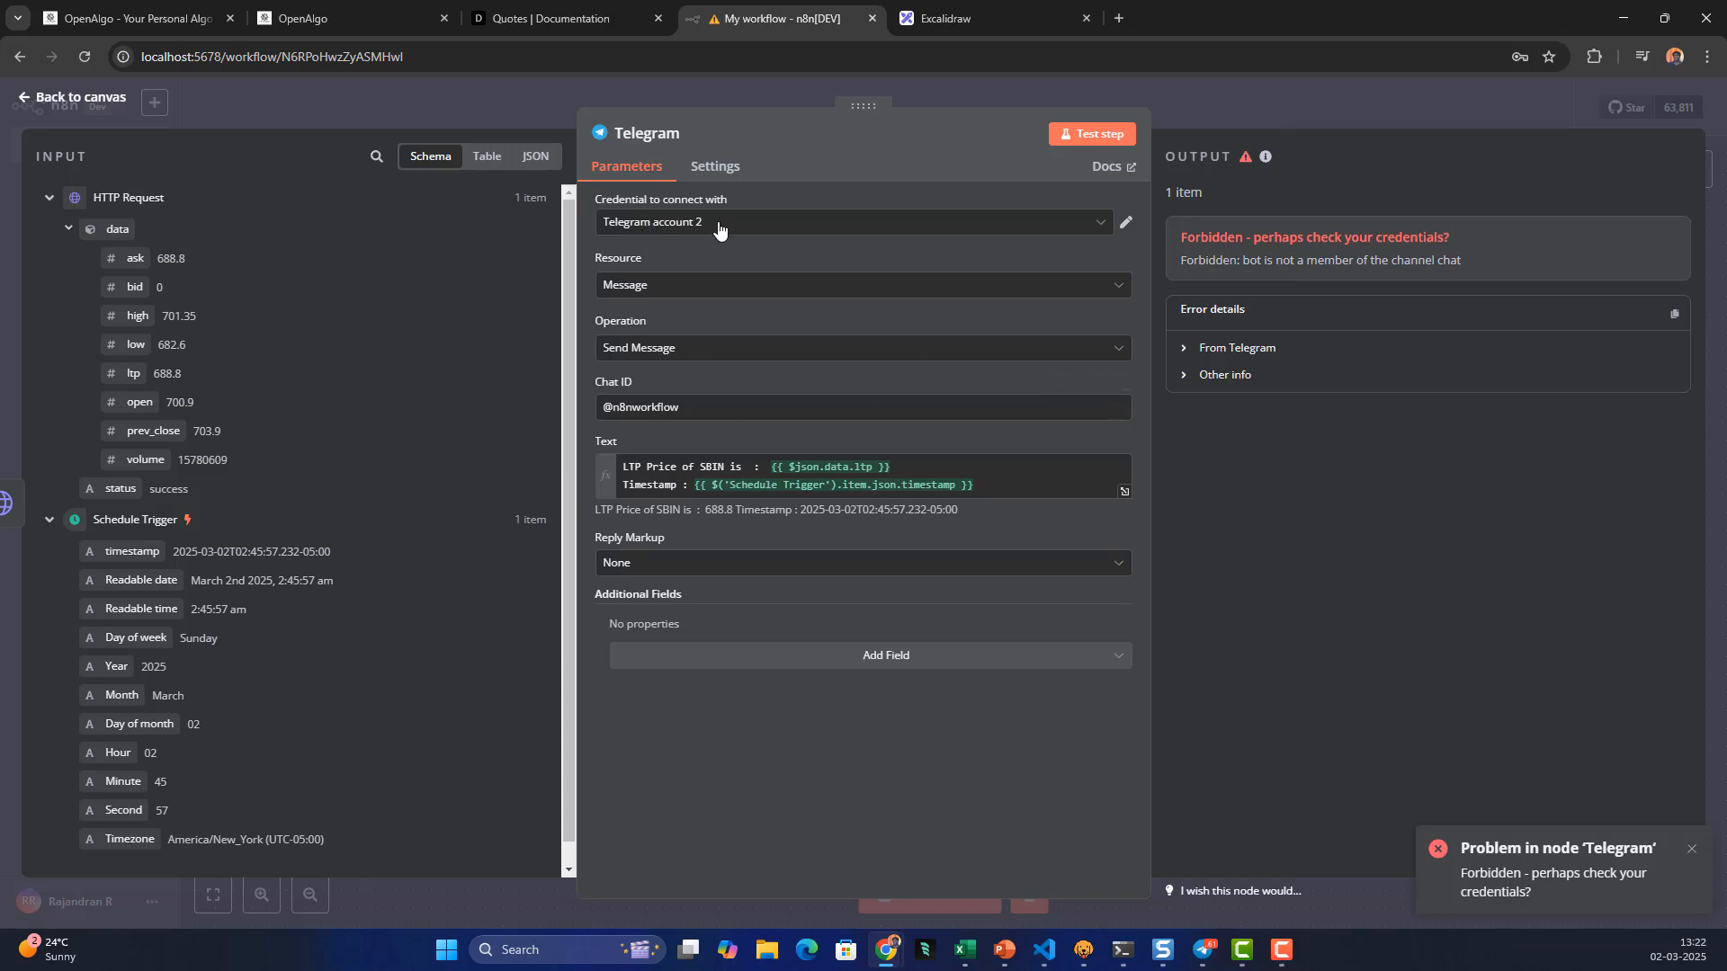
pyautogui.moveTo(679, 408); pyautogui.dragTo(611, 410)
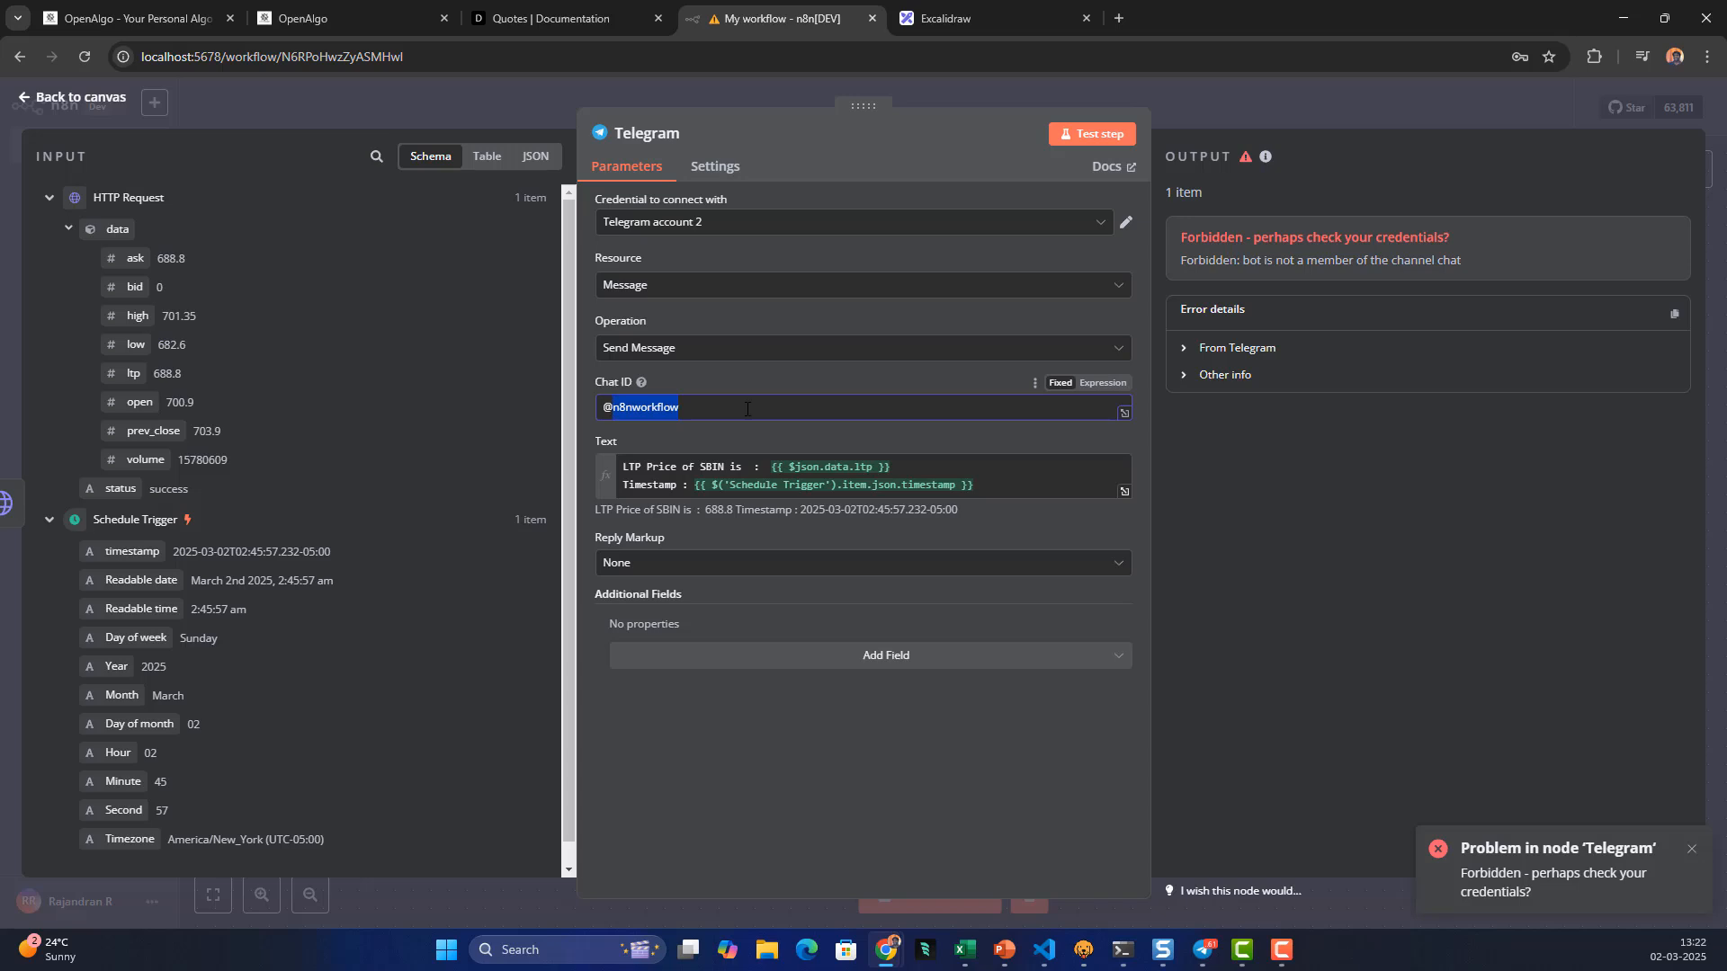
pyautogui.hotkey('ctrl', 'v')
pyautogui.click(1092, 134)
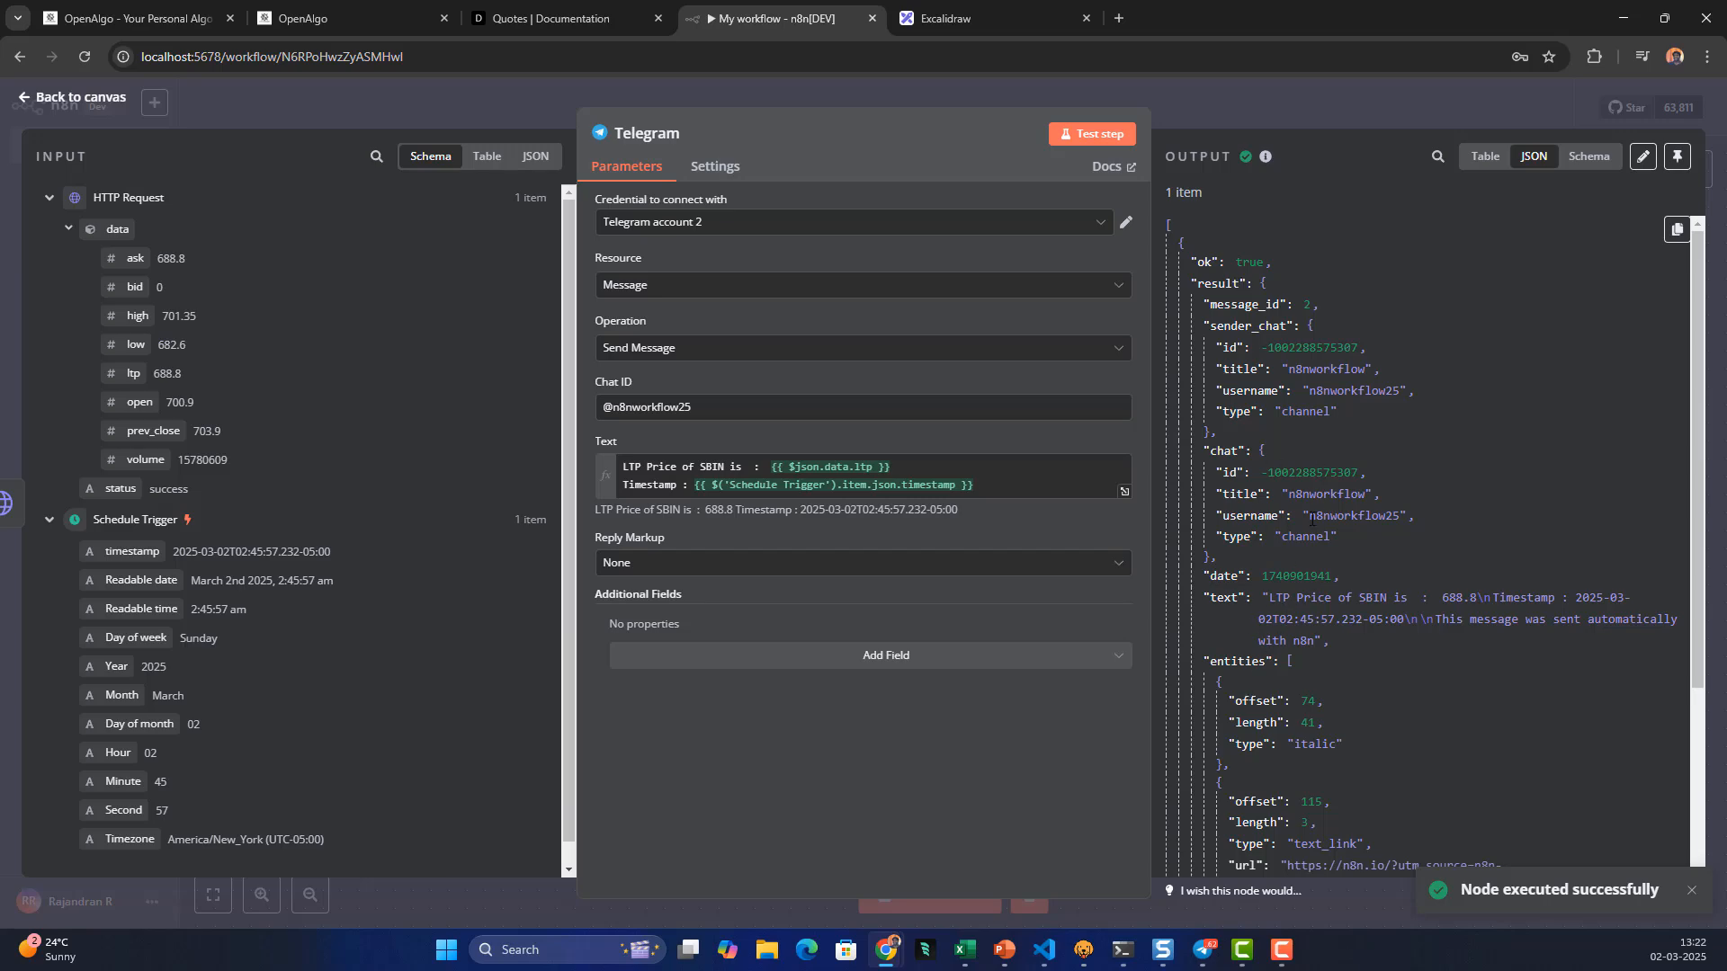
pyautogui.click(1203, 950)
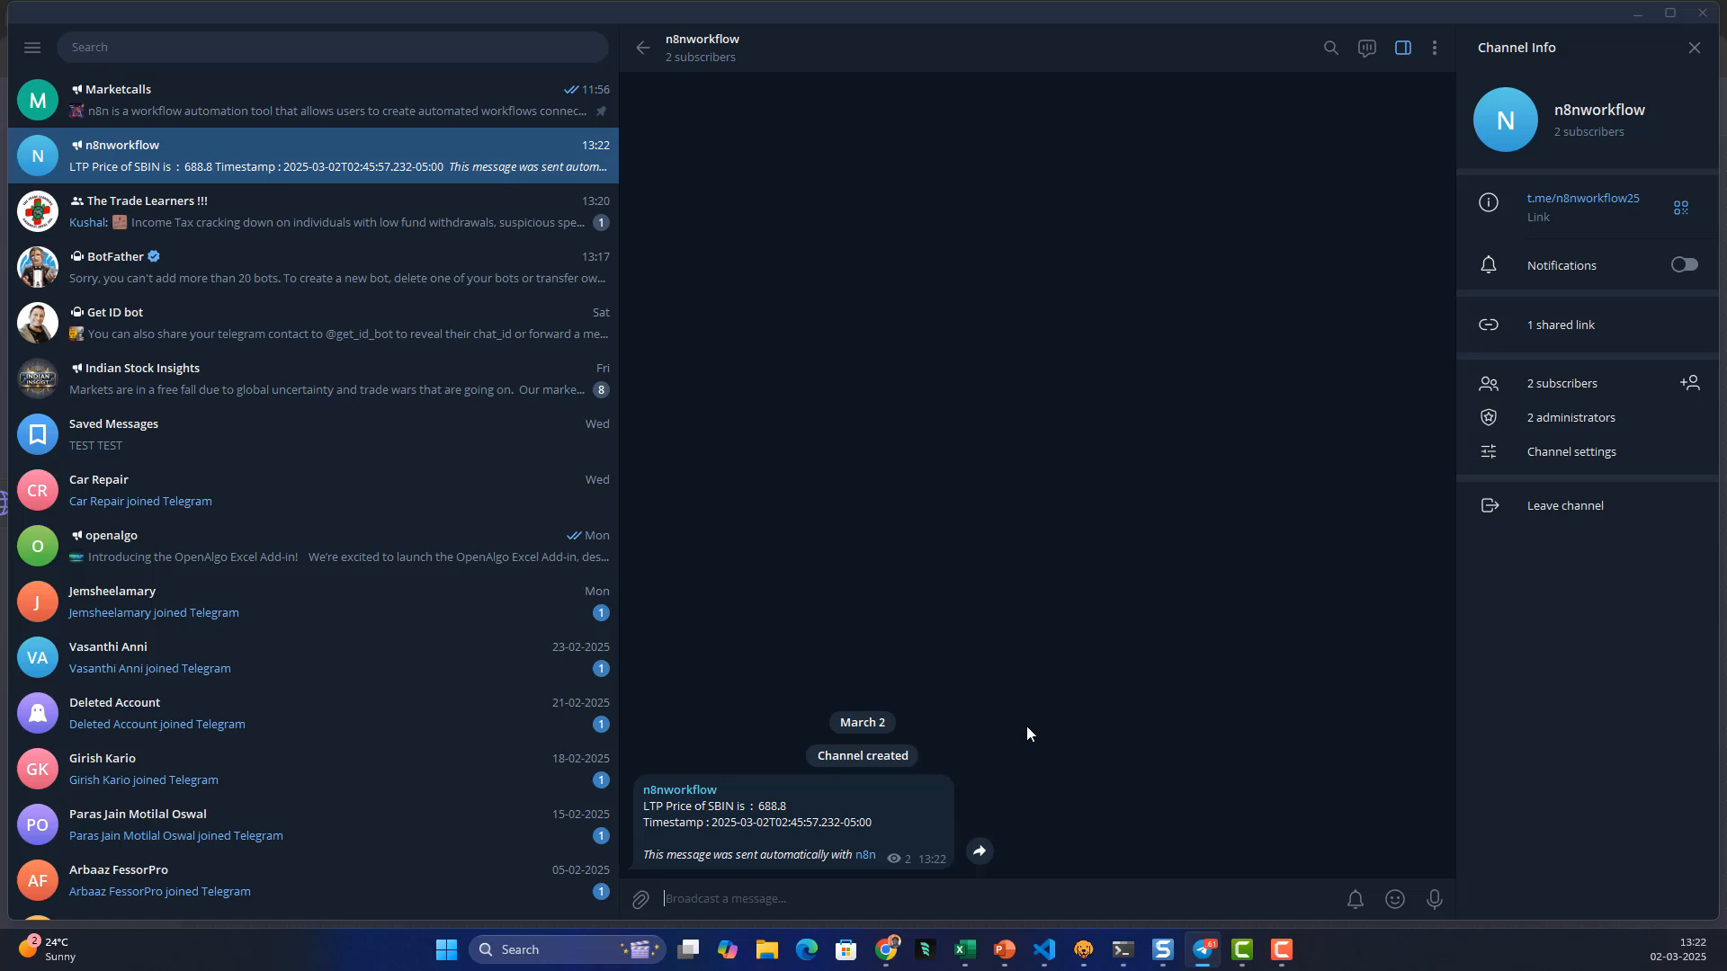
# Return to the n8n canvas and test the whole workflow from the Schedule Trigger, checking the n8nworkflow channel in Telegram for the message
pyautogui.moveTo(891, 962)
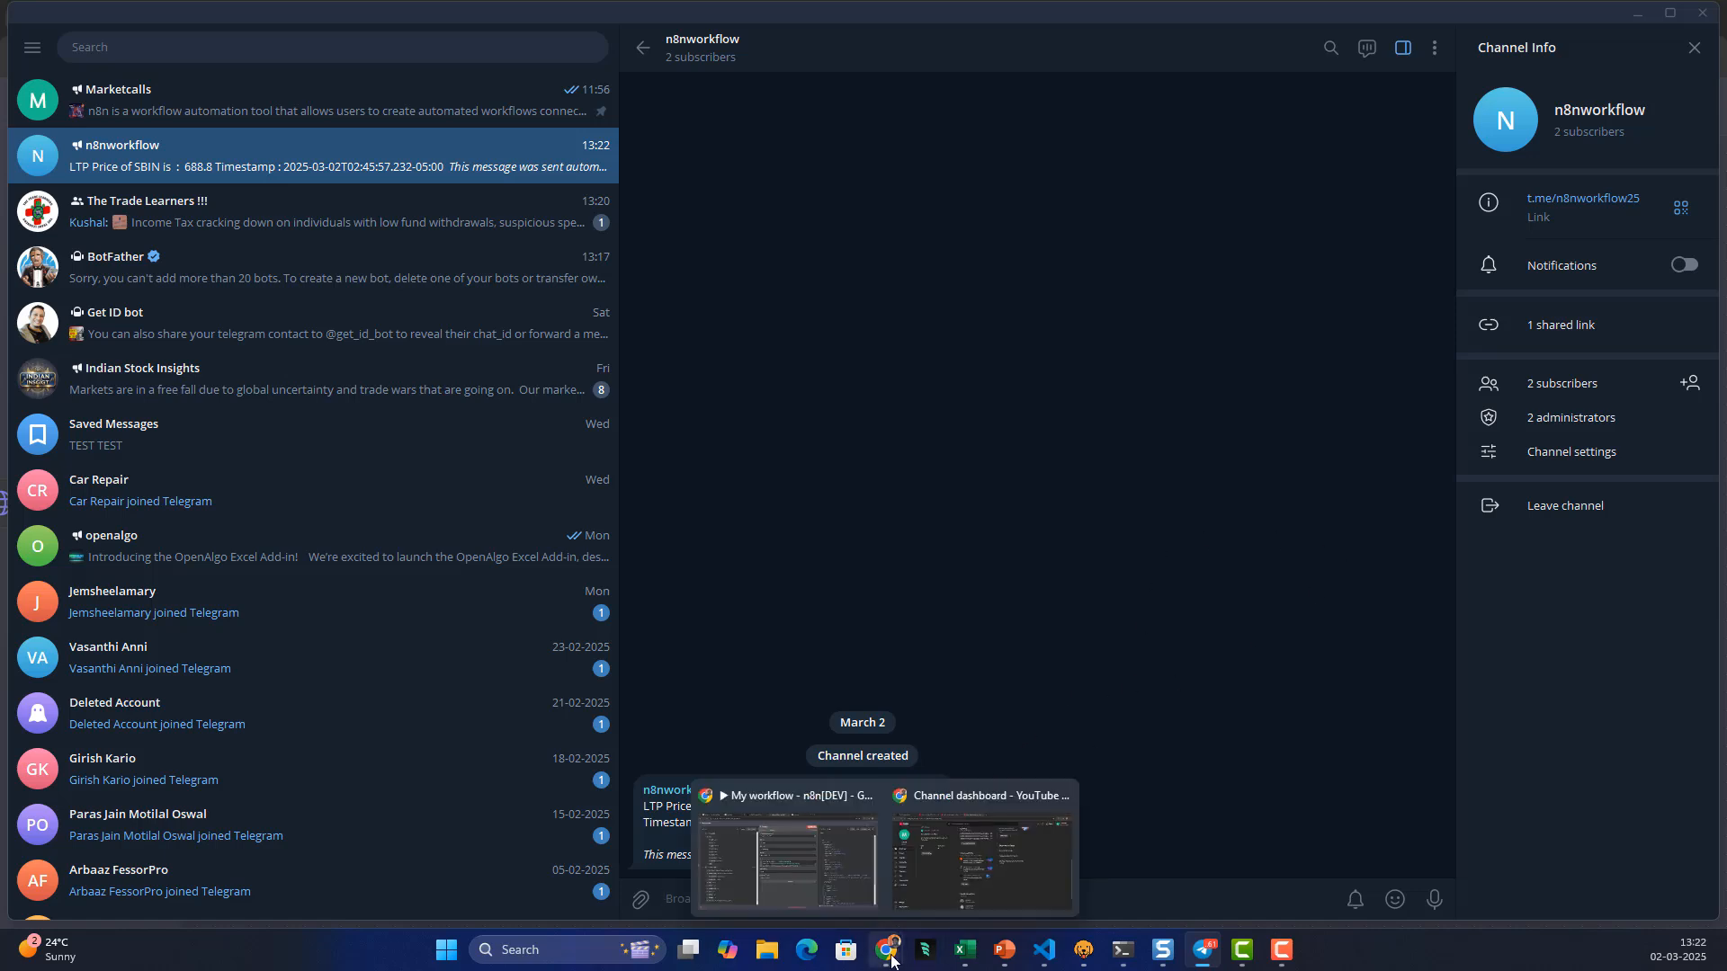
pyautogui.click(780, 862)
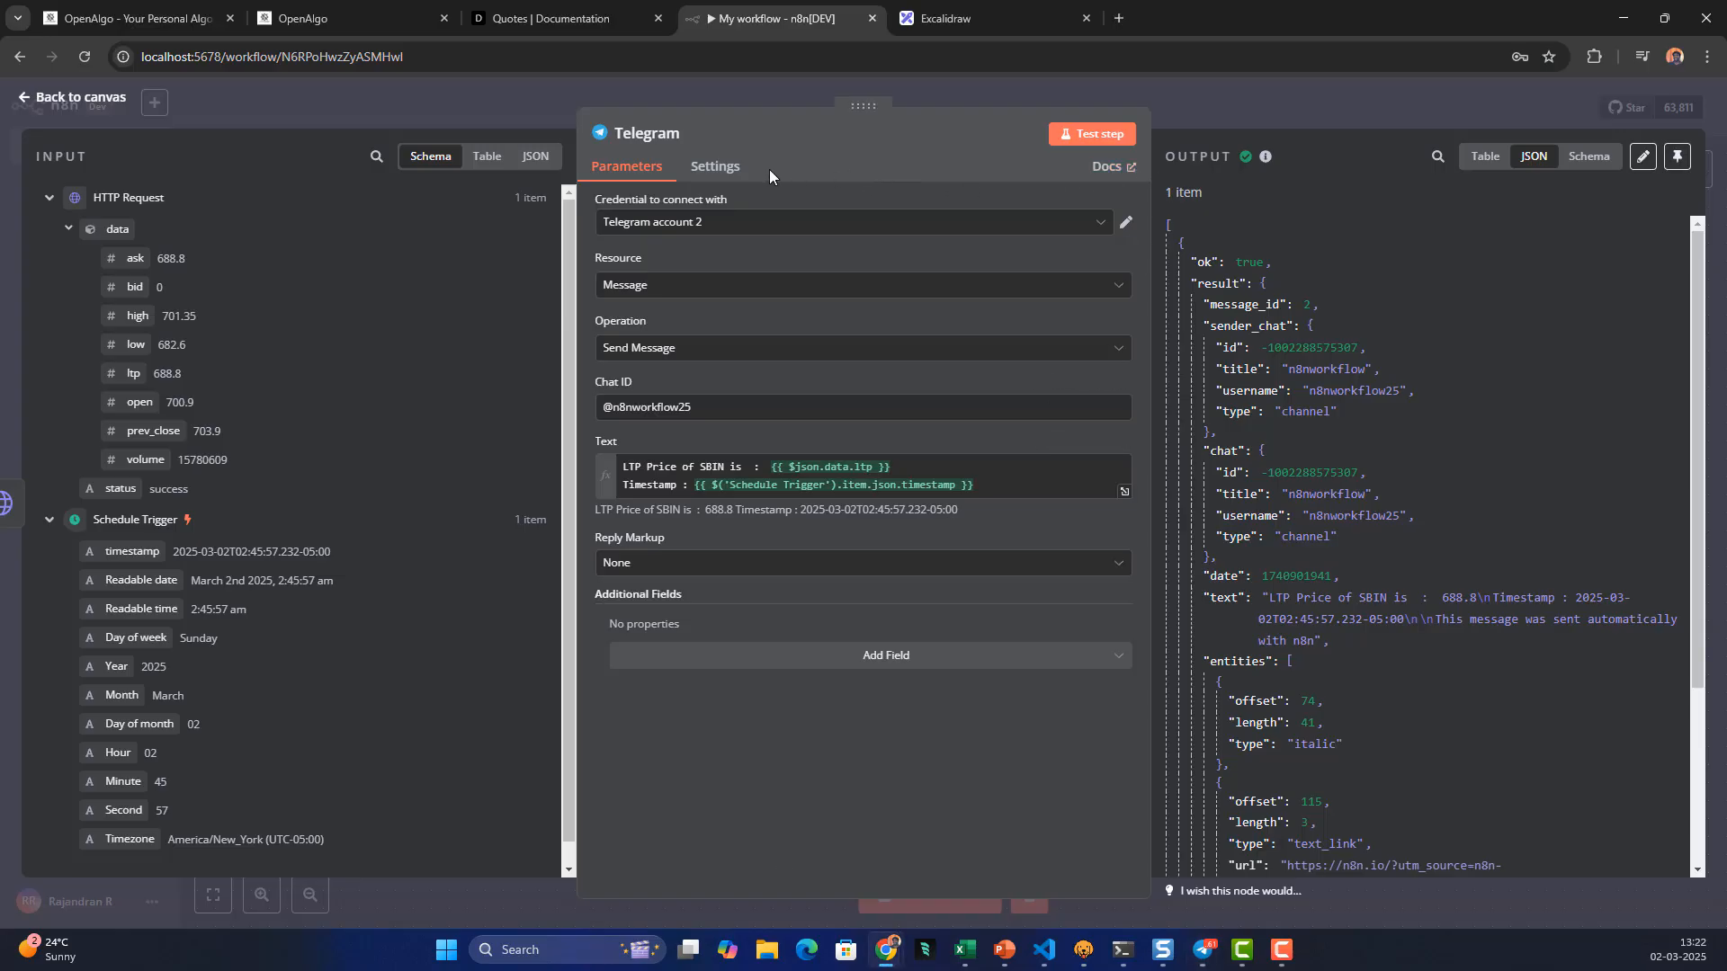
pyautogui.click(95, 99)
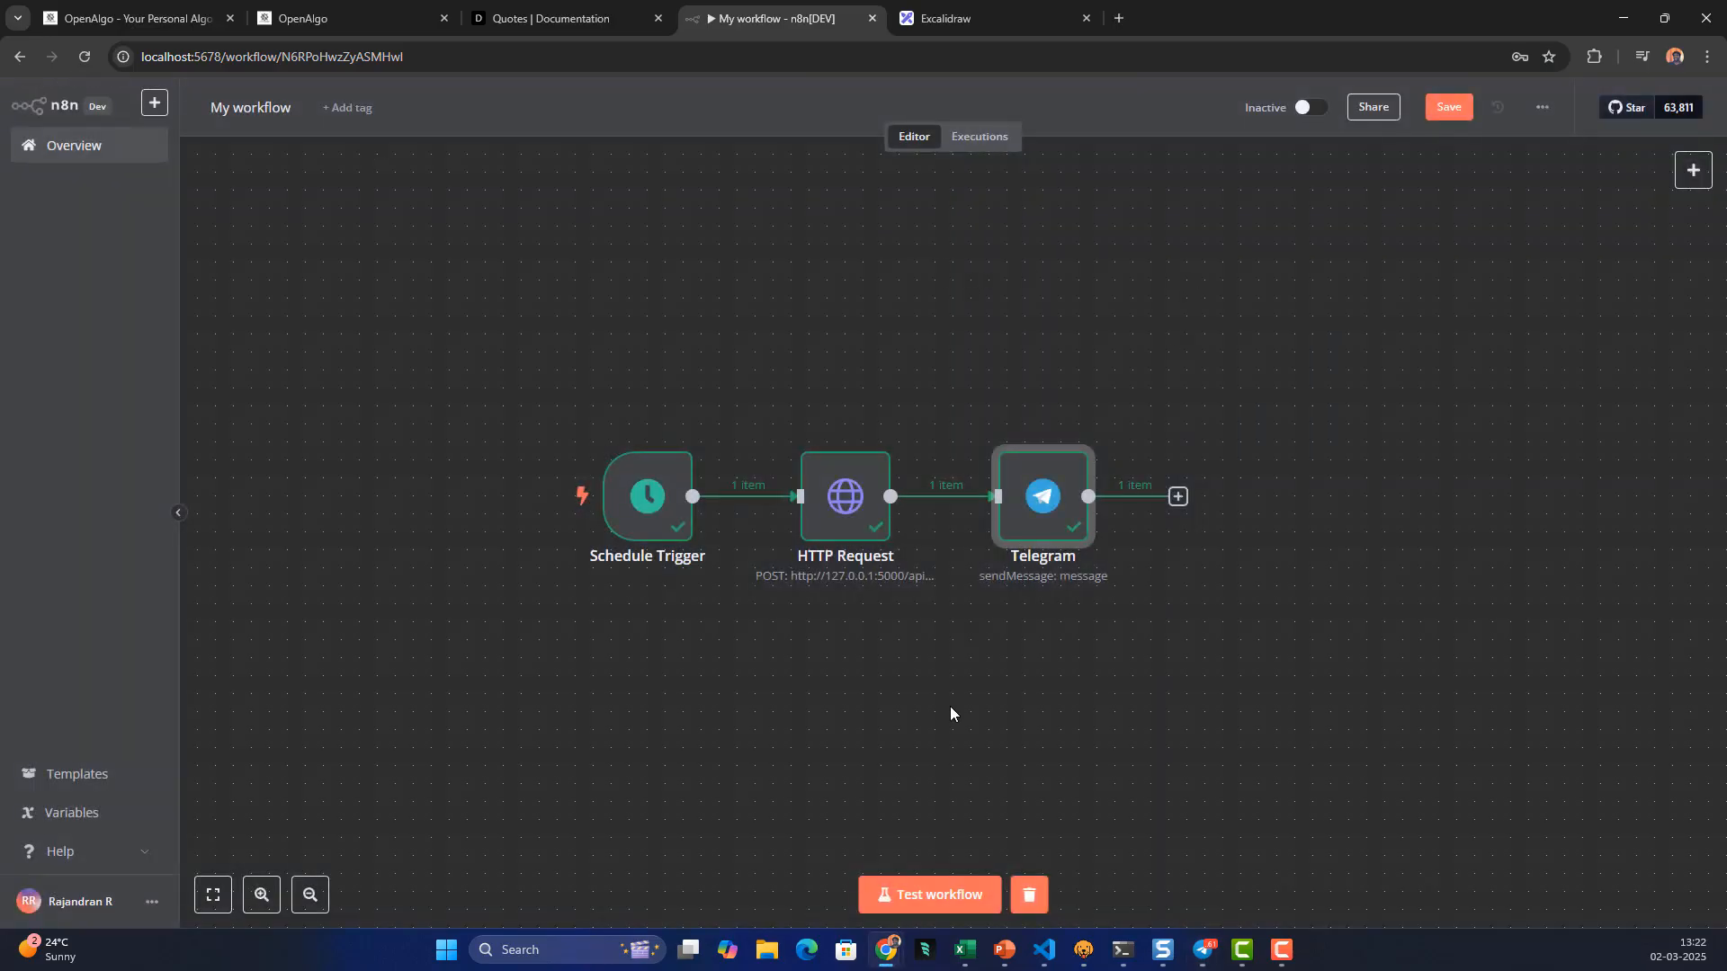
pyautogui.moveTo(509, 501)
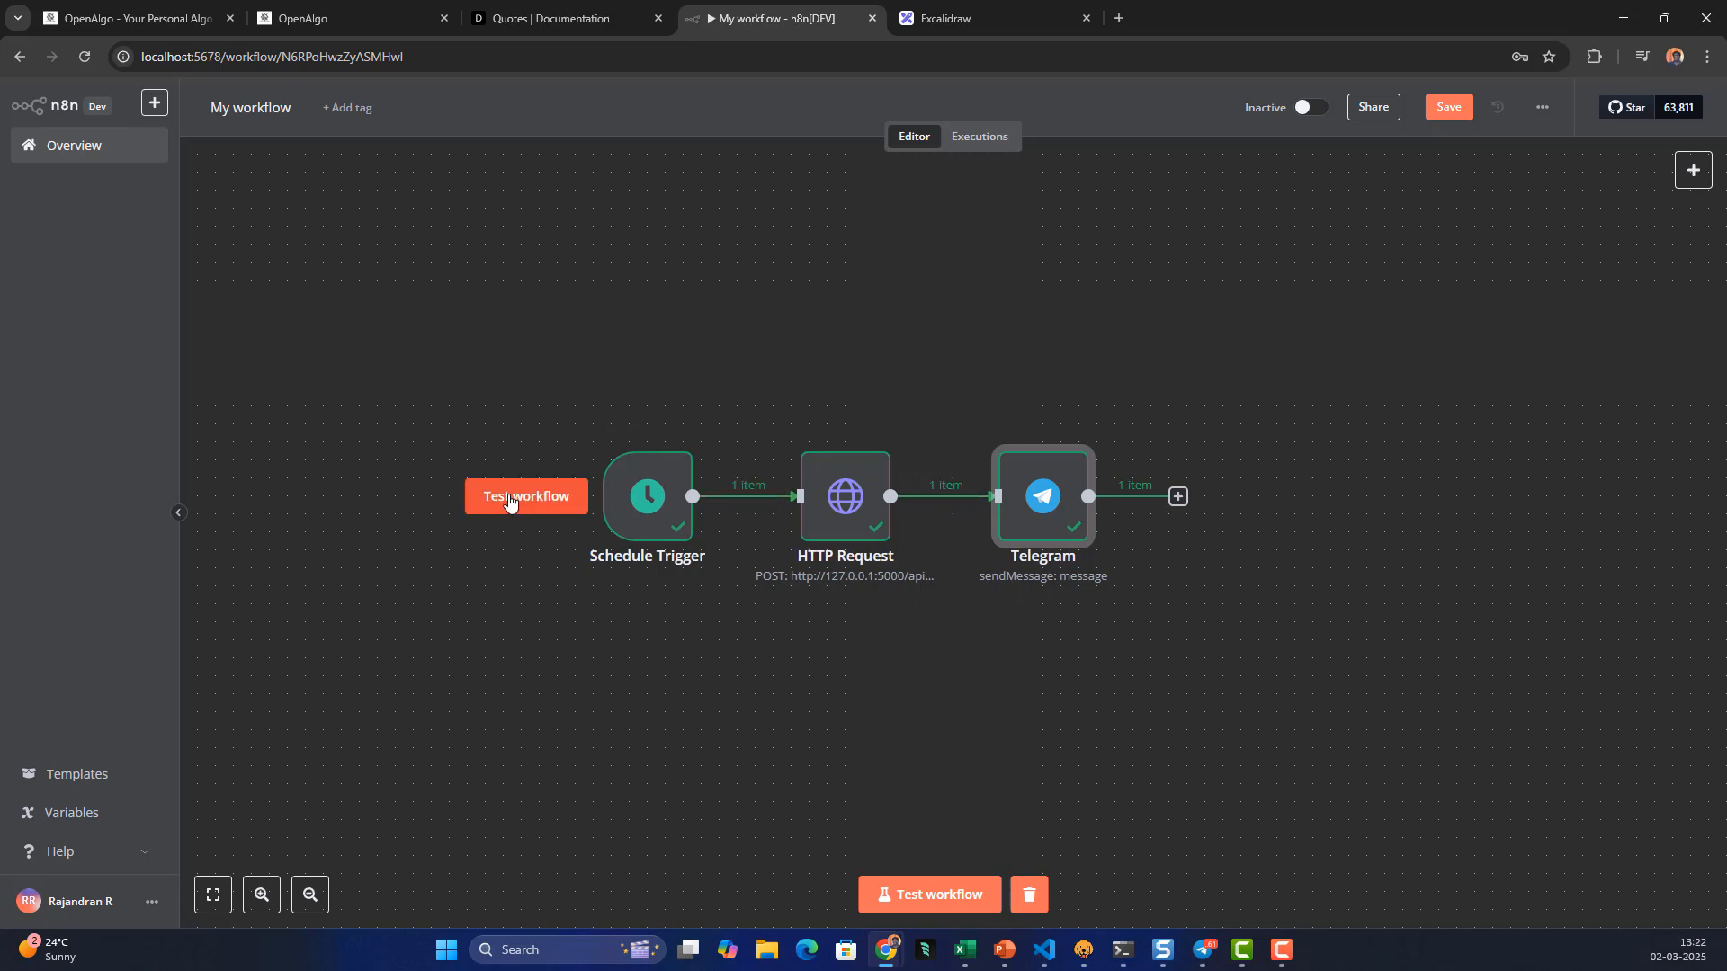
pyautogui.click(509, 497)
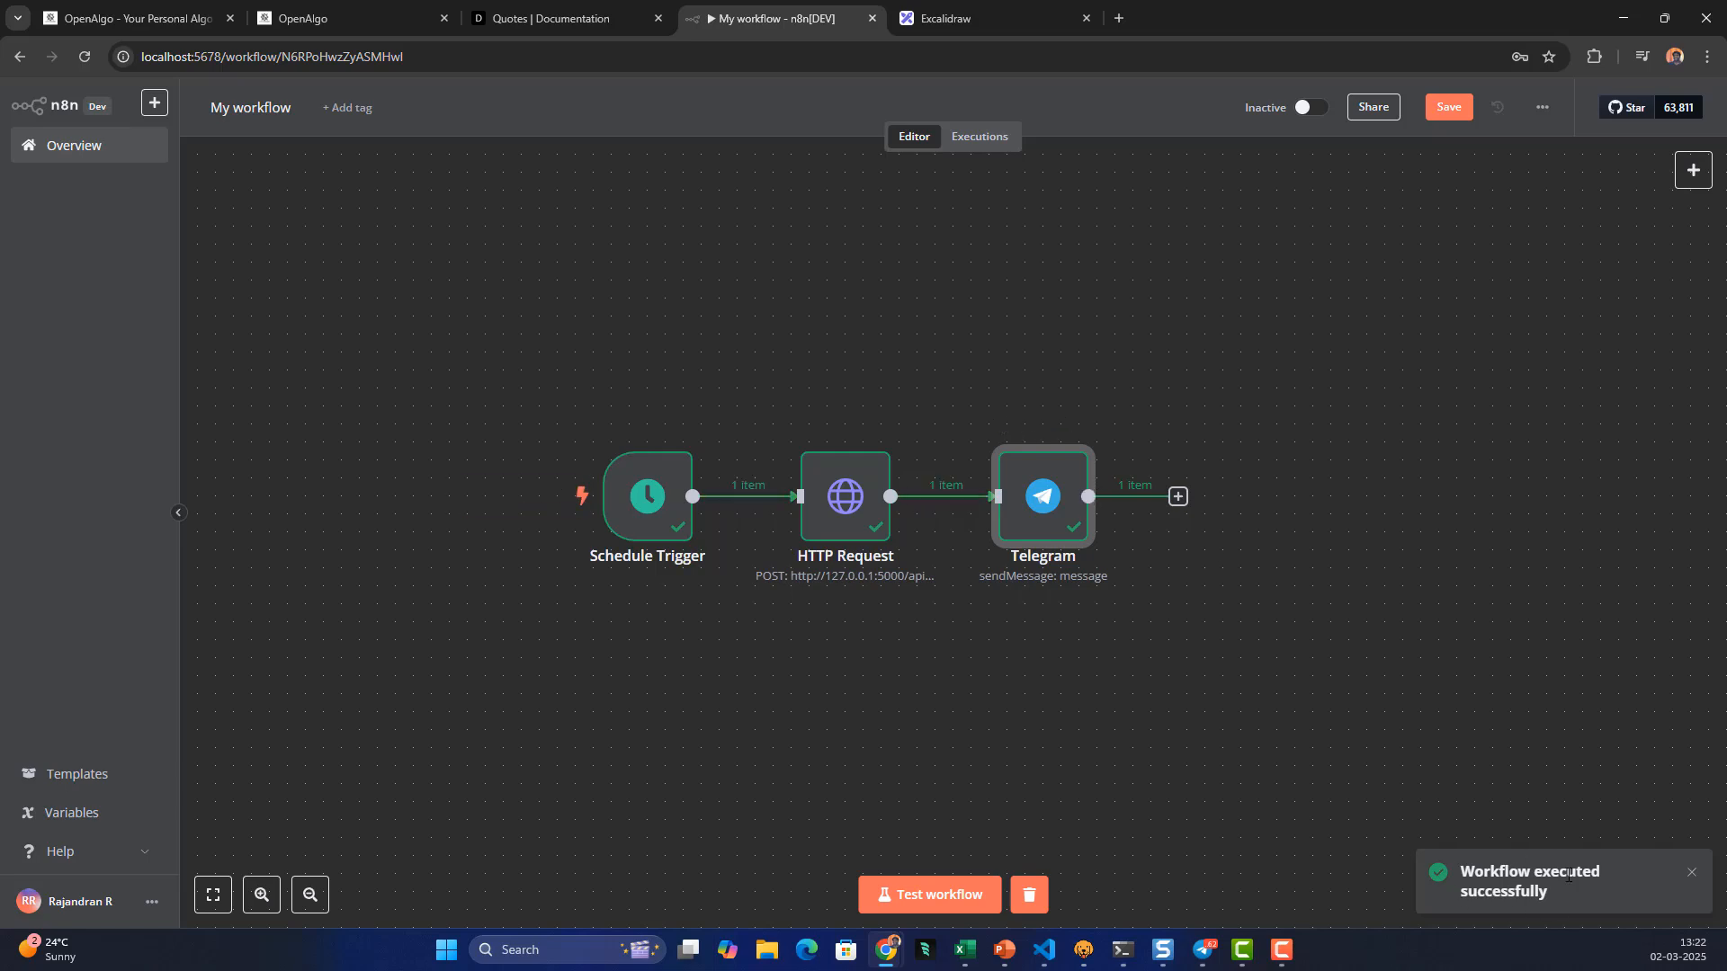
pyautogui.click(1203, 950)
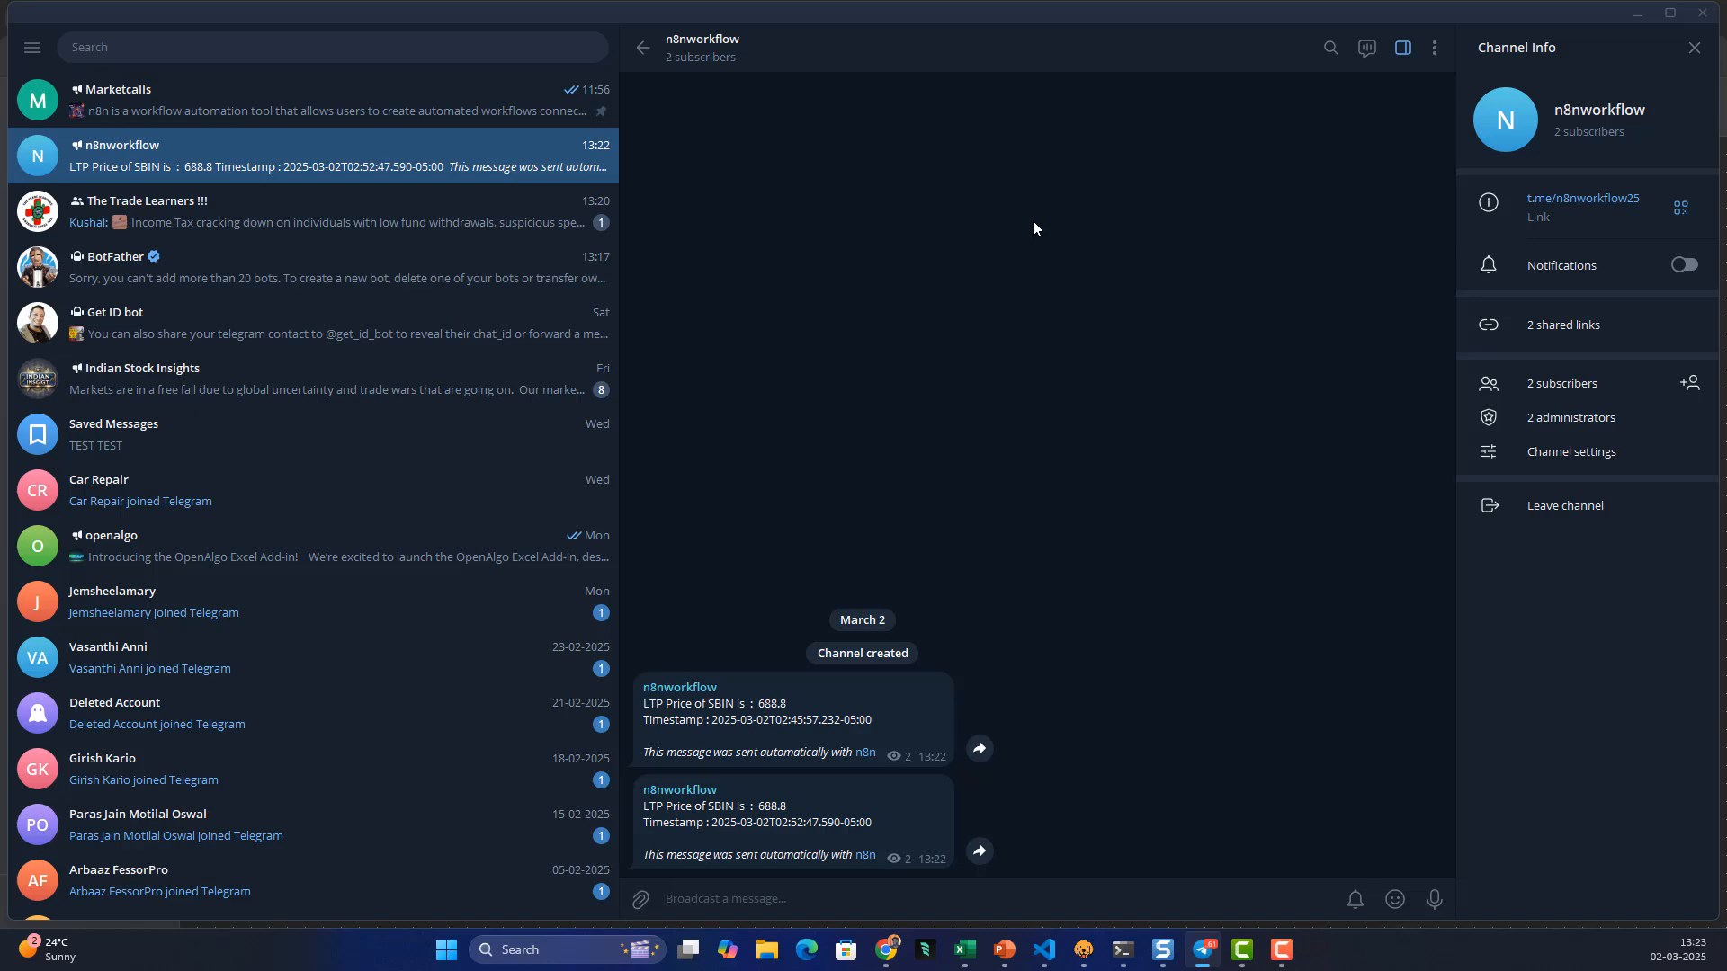
# Switch back to n8n, activate the workflow and acknowledge the activation notice
pyautogui.moveTo(886, 950)
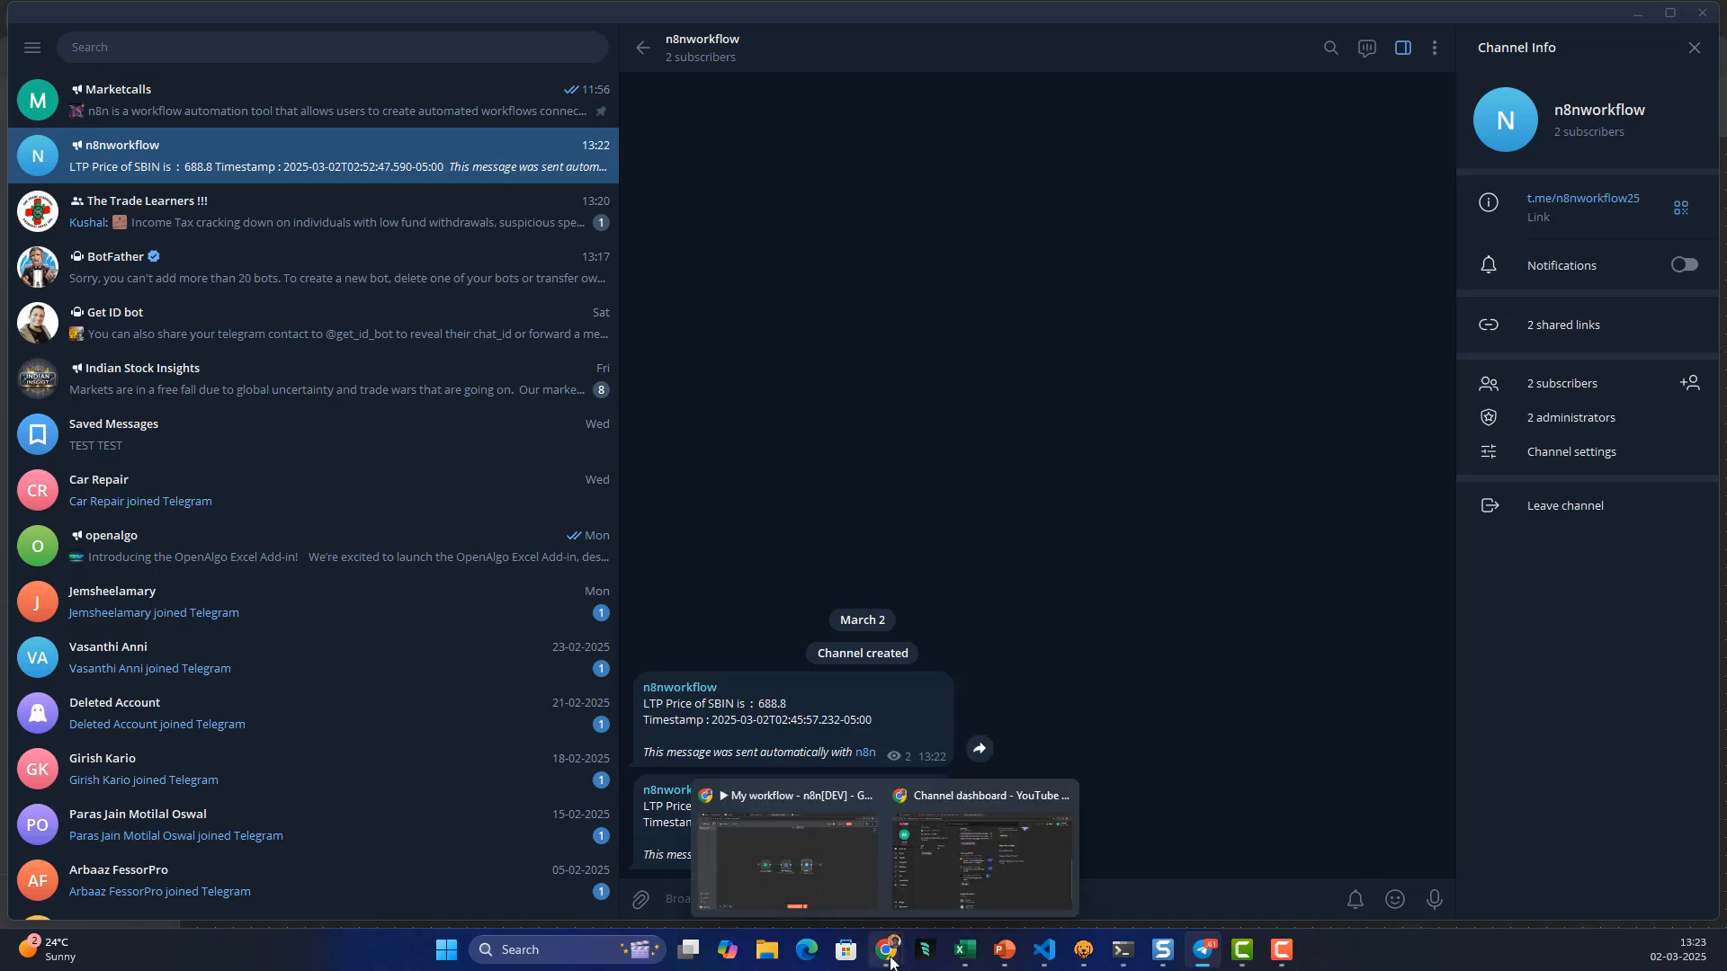
pyautogui.click(822, 892)
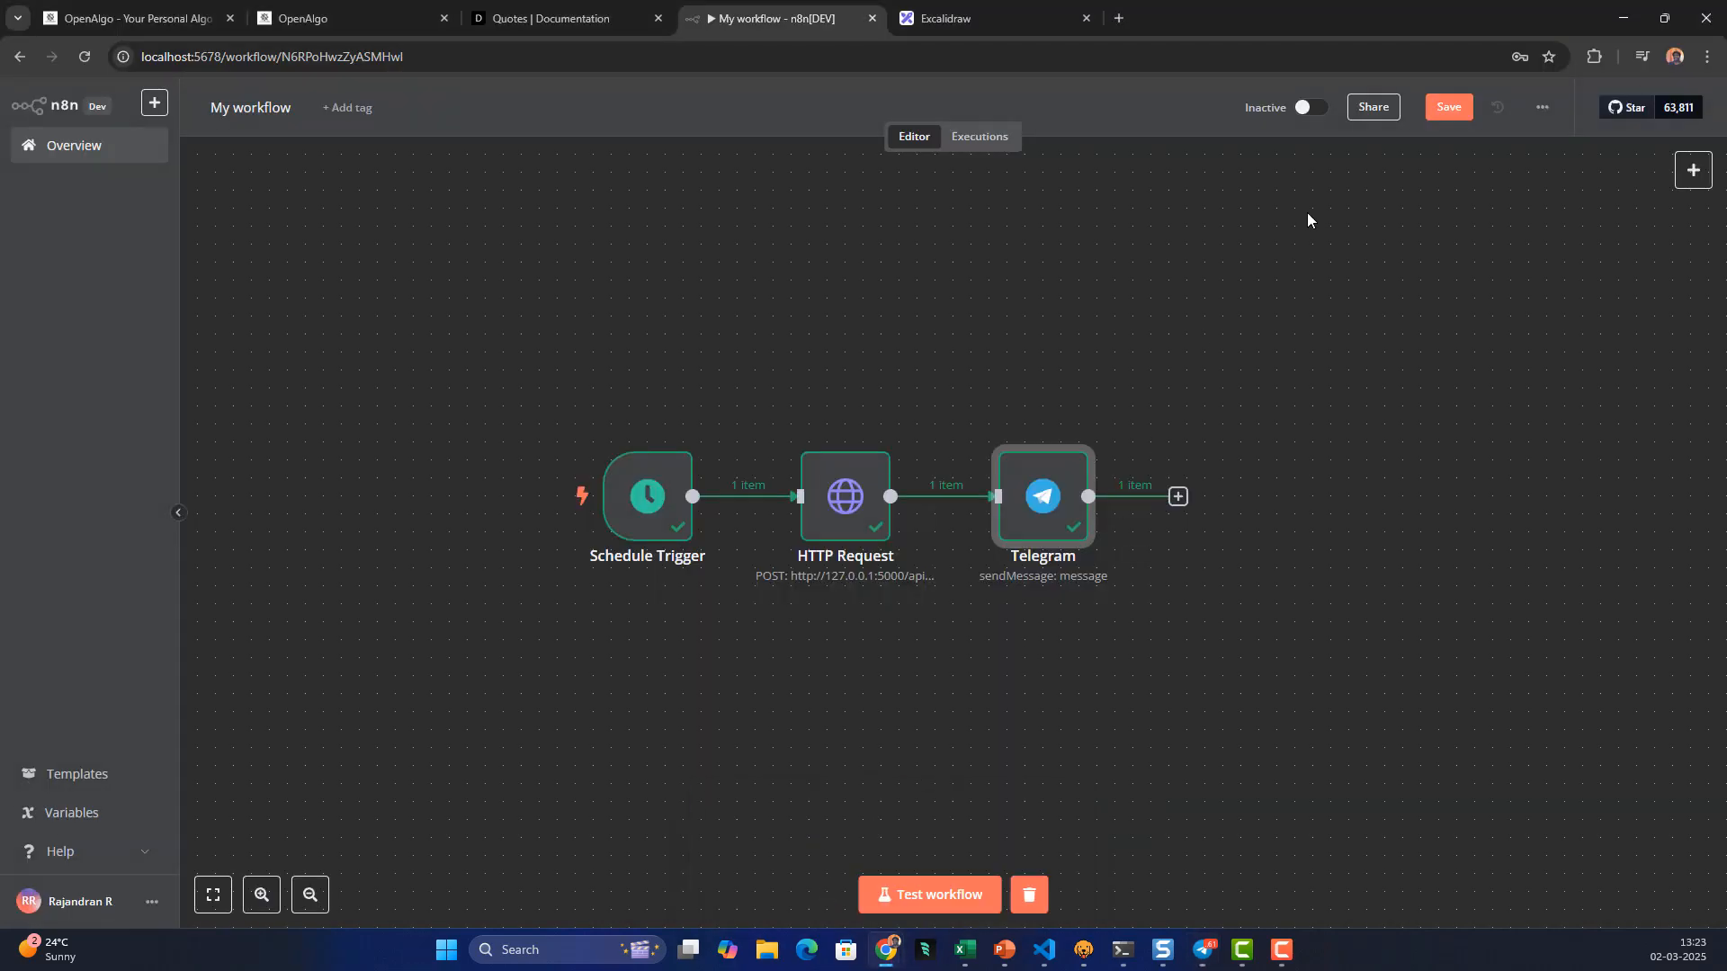
pyautogui.click(1312, 107)
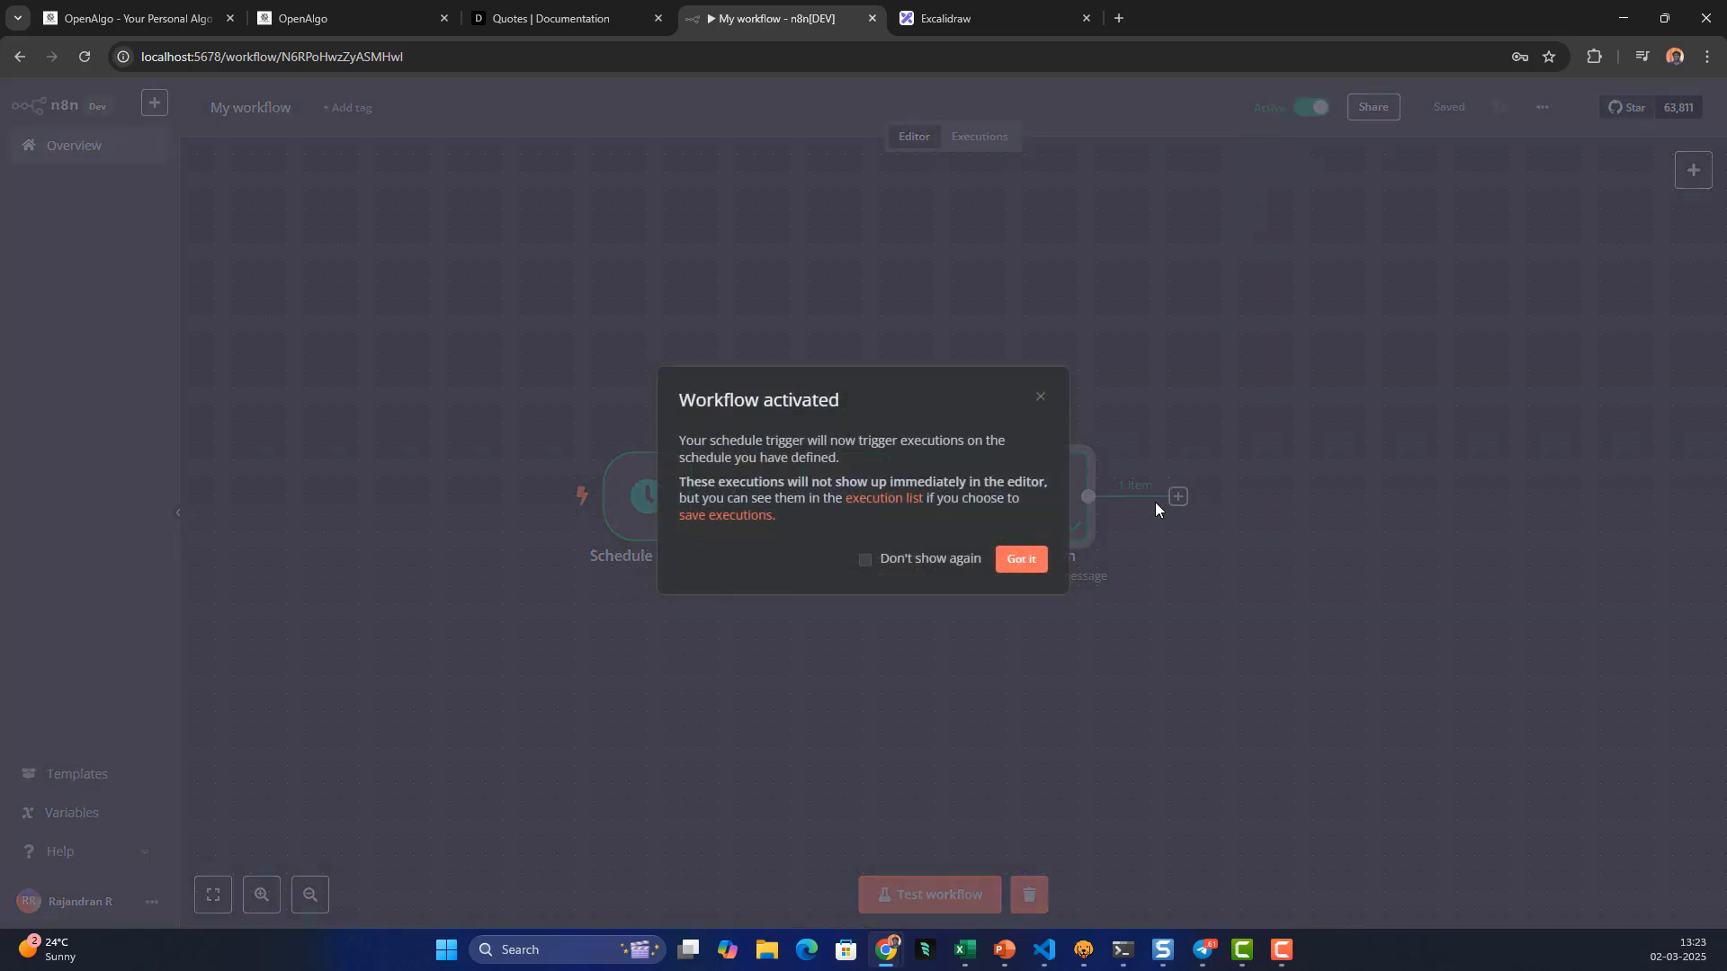
pyautogui.click(1019, 561)
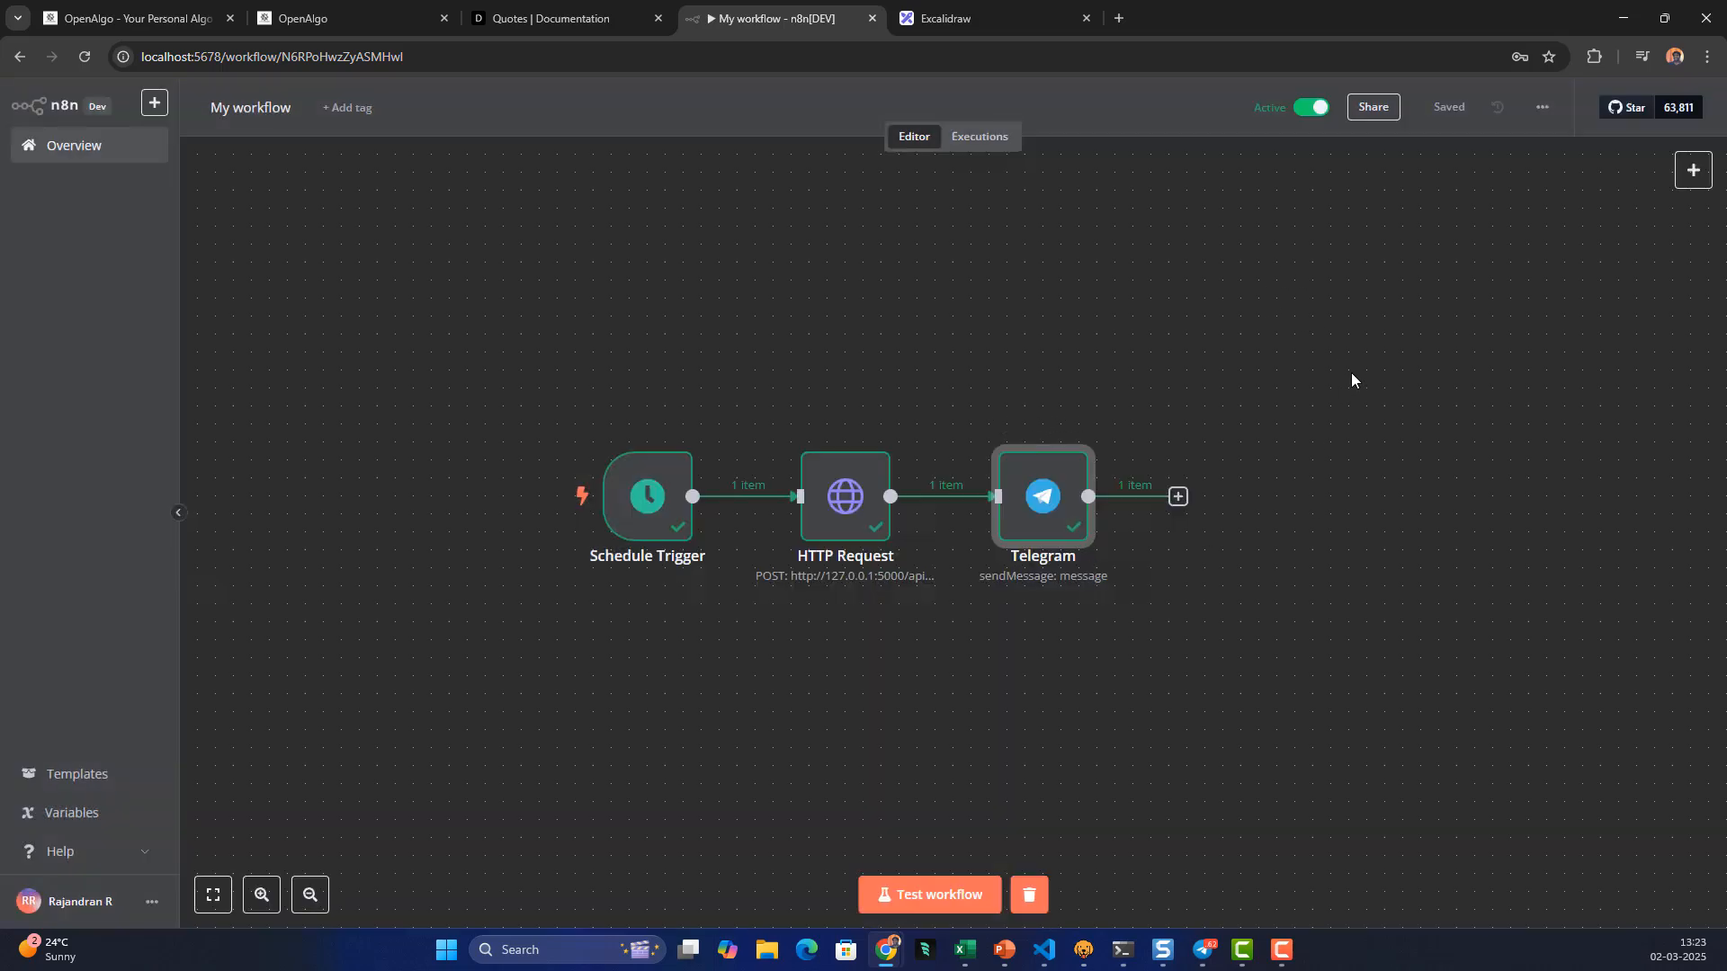
# Switch to Telegram and compare the timestamps of the two latest scheduled messages in the n8nworkflow channel
pyautogui.hotkey('alt', 'Tab')
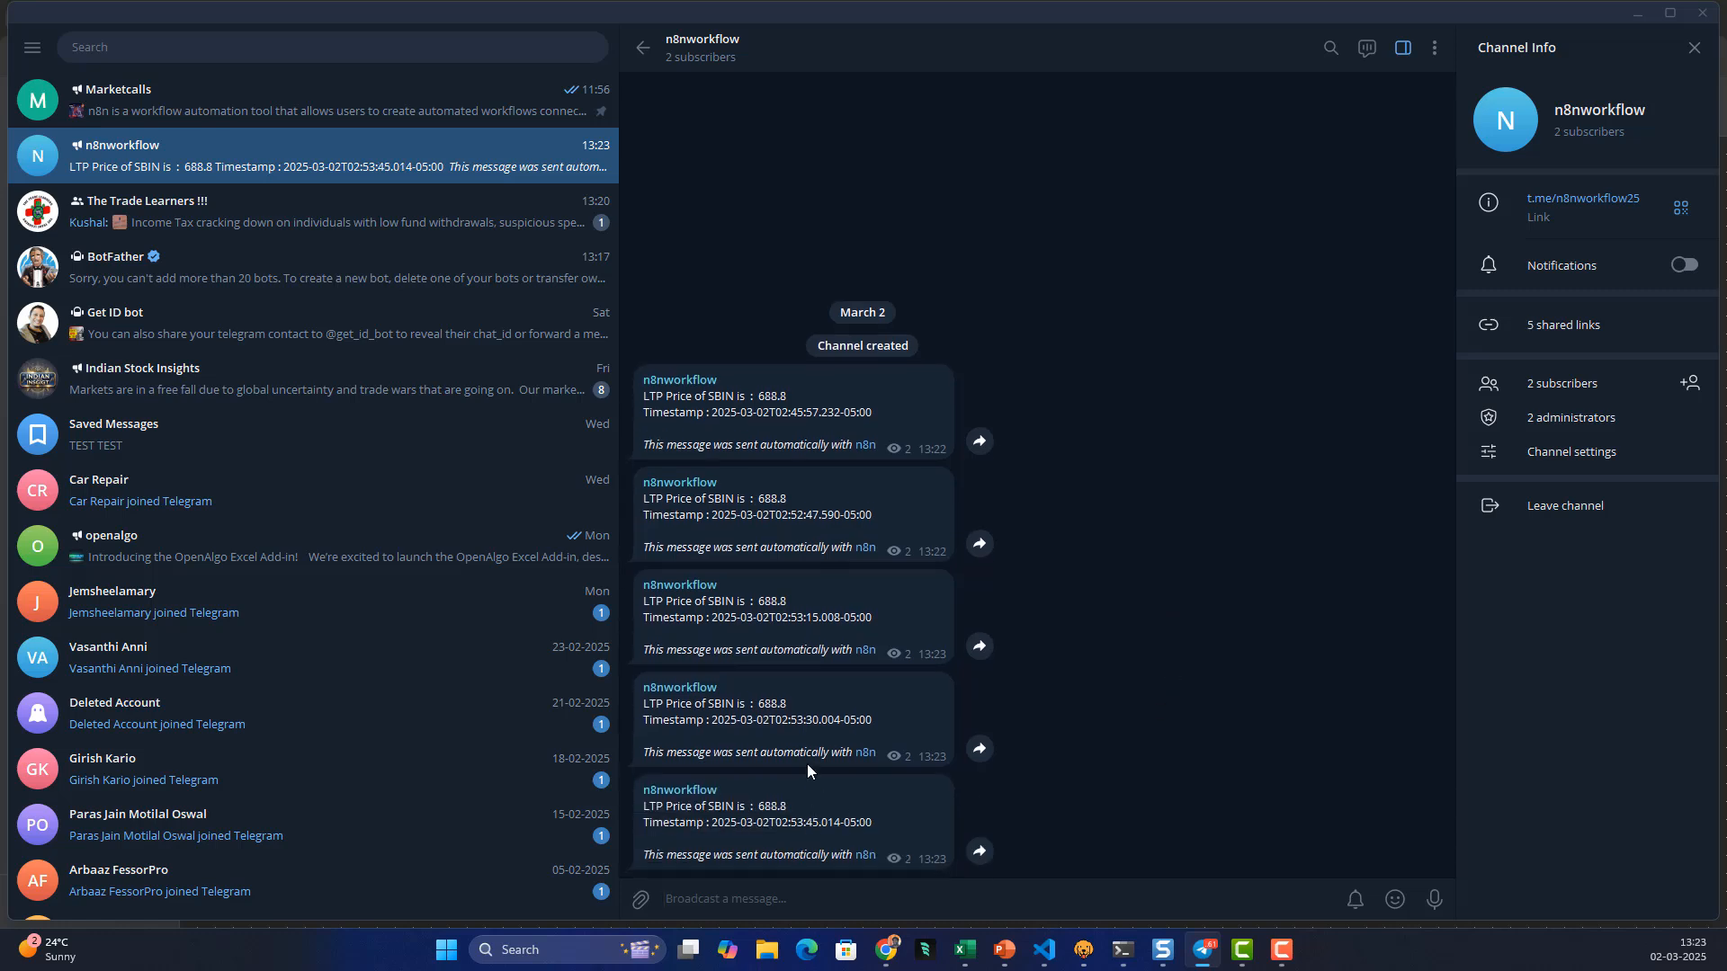
pyautogui.moveTo(782, 720); pyautogui.dragTo(819, 720)
pyautogui.moveTo(791, 822); pyautogui.dragTo(818, 822)
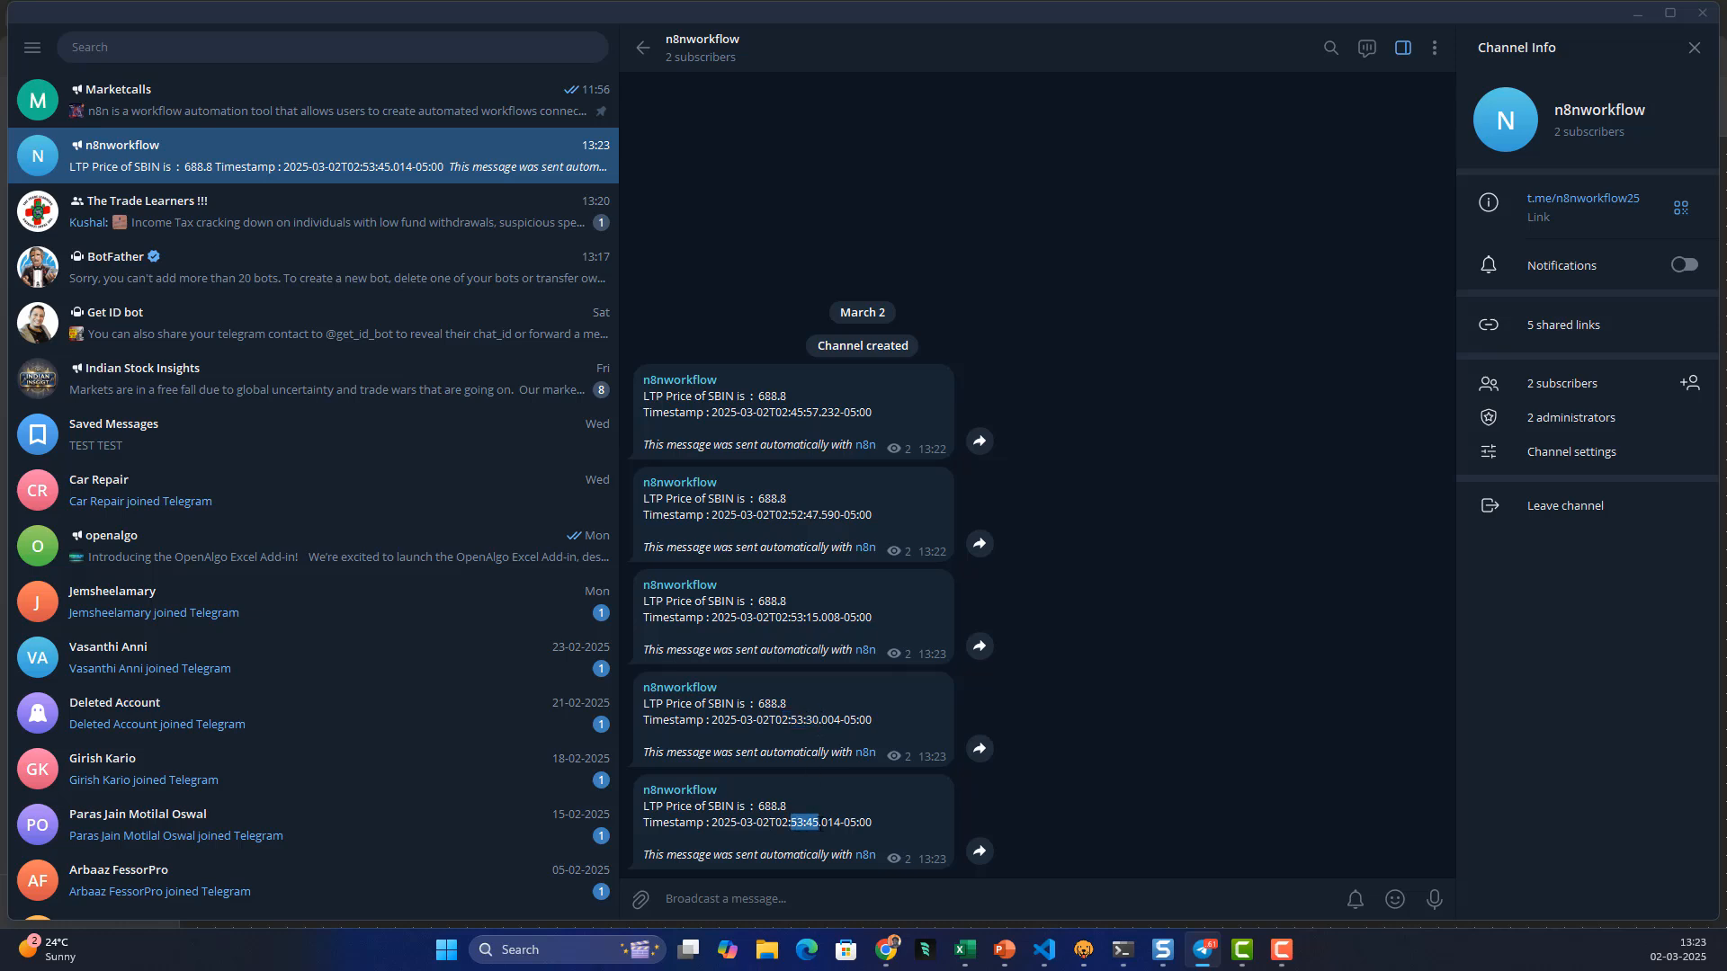